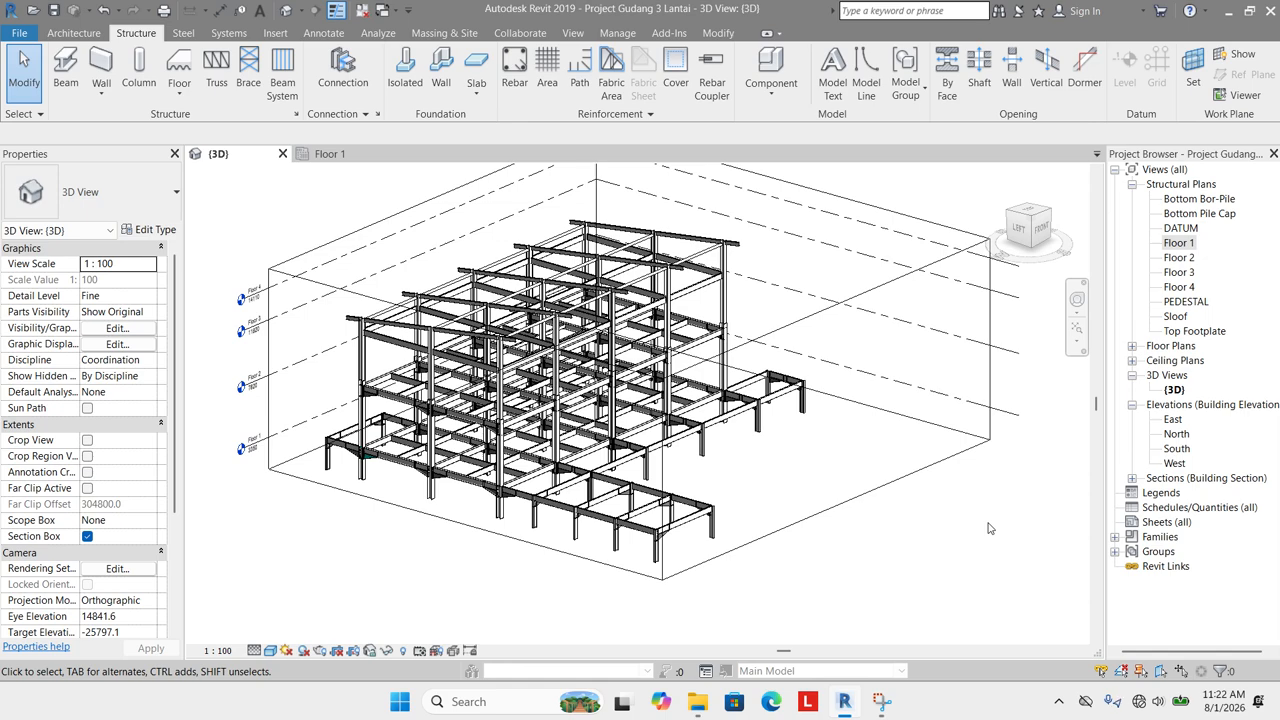
Examine the haunched beam-to-column connections on the lower floors and the upper beams of the steel frame.
scroll(490, 413, up, 8)
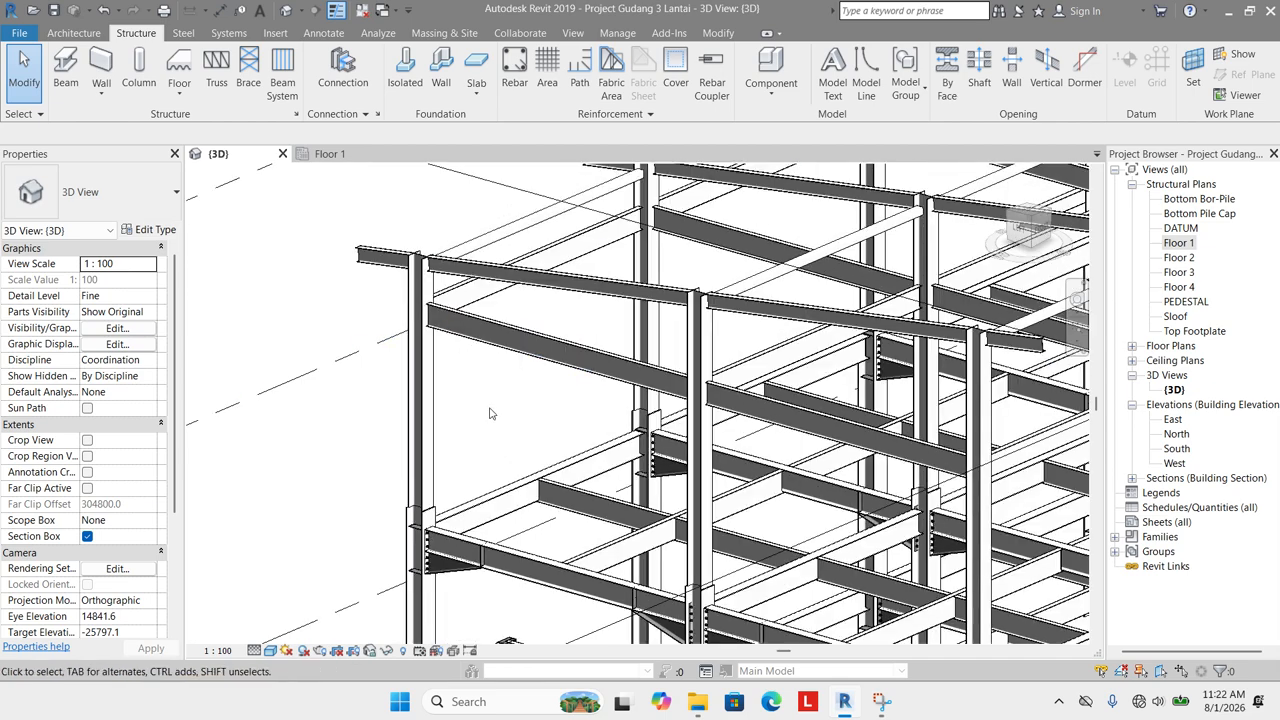
middle_drag(490, 408, 437, 301)
middle_drag(397, 475, 390, 336)
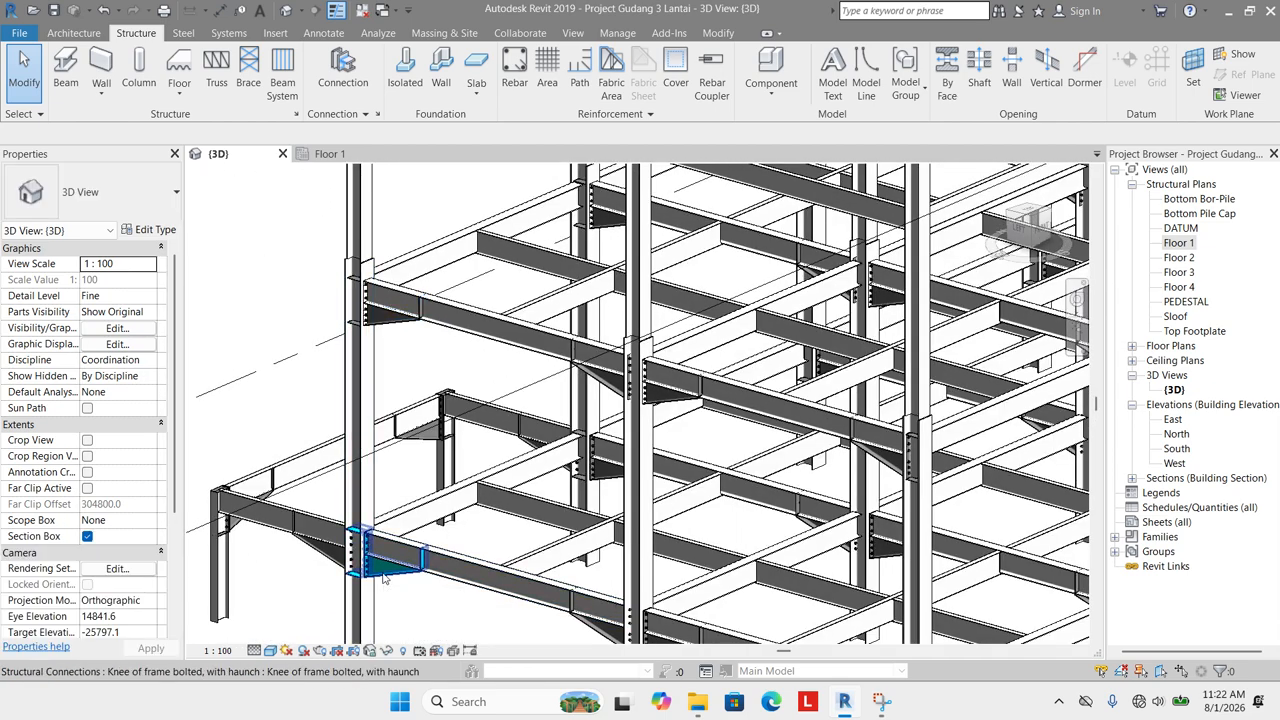
middle_drag(383, 578, 451, 311)
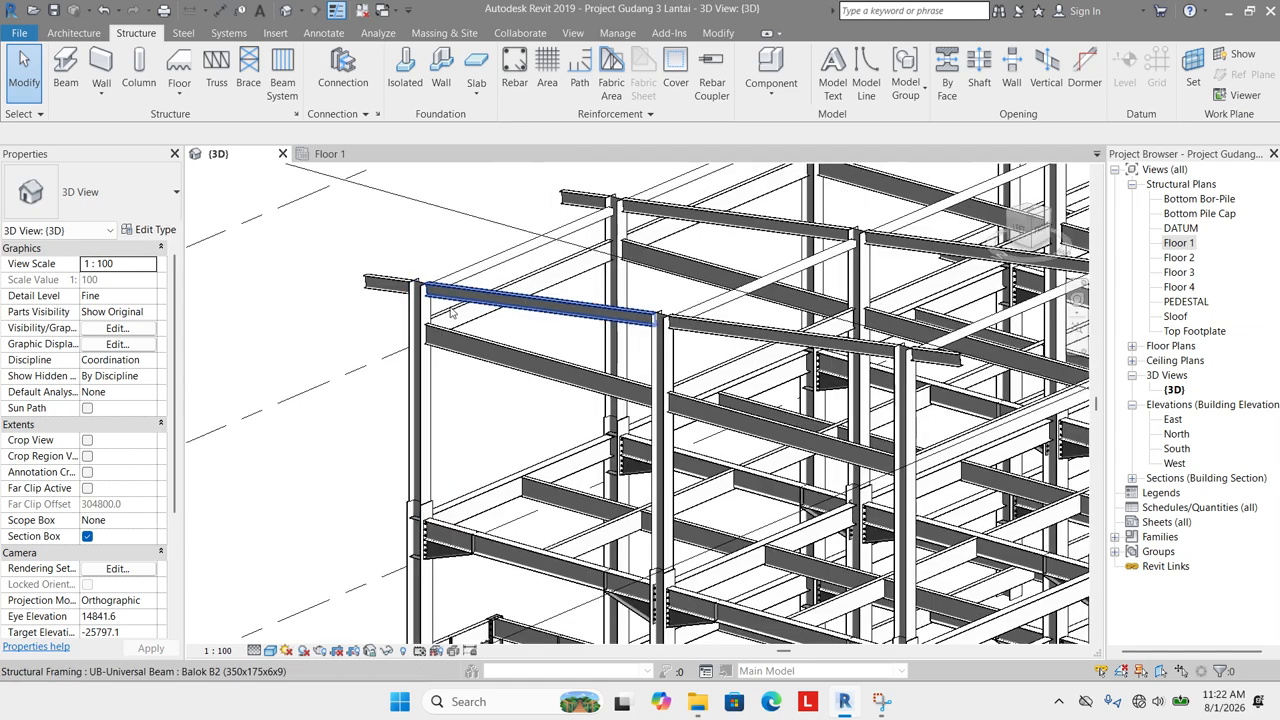
scroll(451, 311, up, 2)
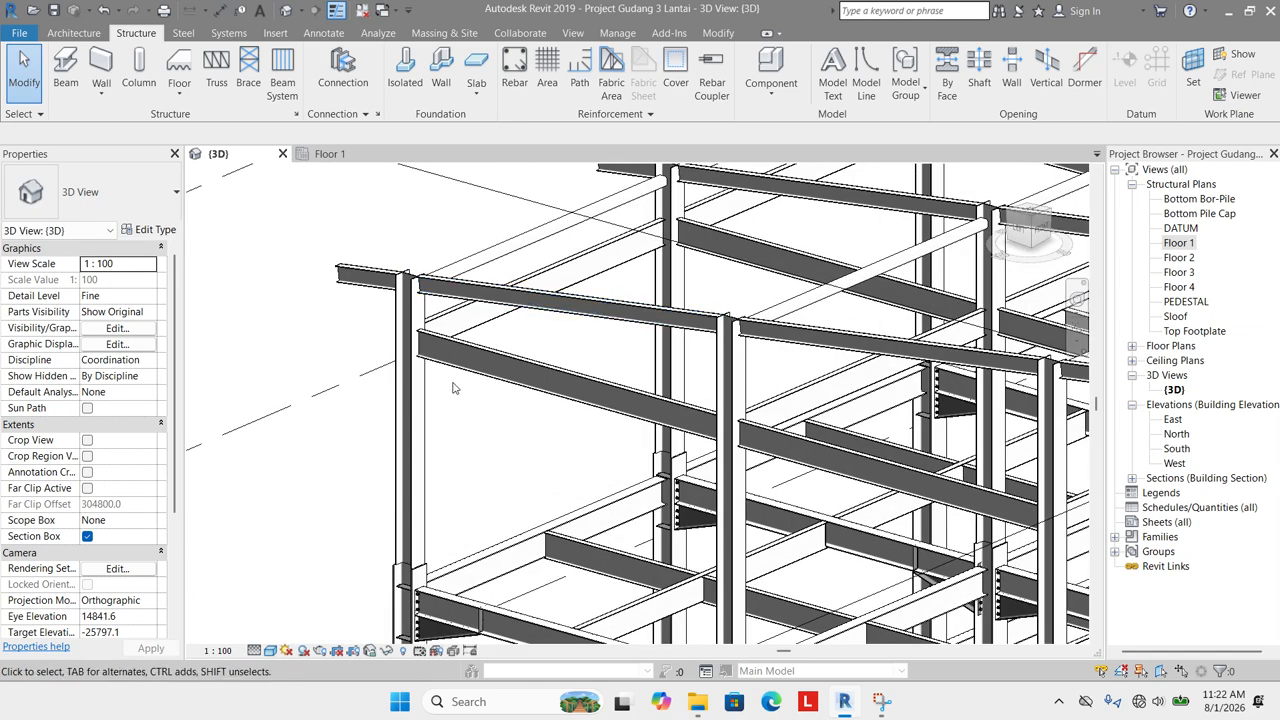
scroll(453, 388, down, 2)
middle_drag(500, 420, 499, 360)
click(759, 314)
scroll(389, 306, up, 2)
scroll(389, 306, down, 3)
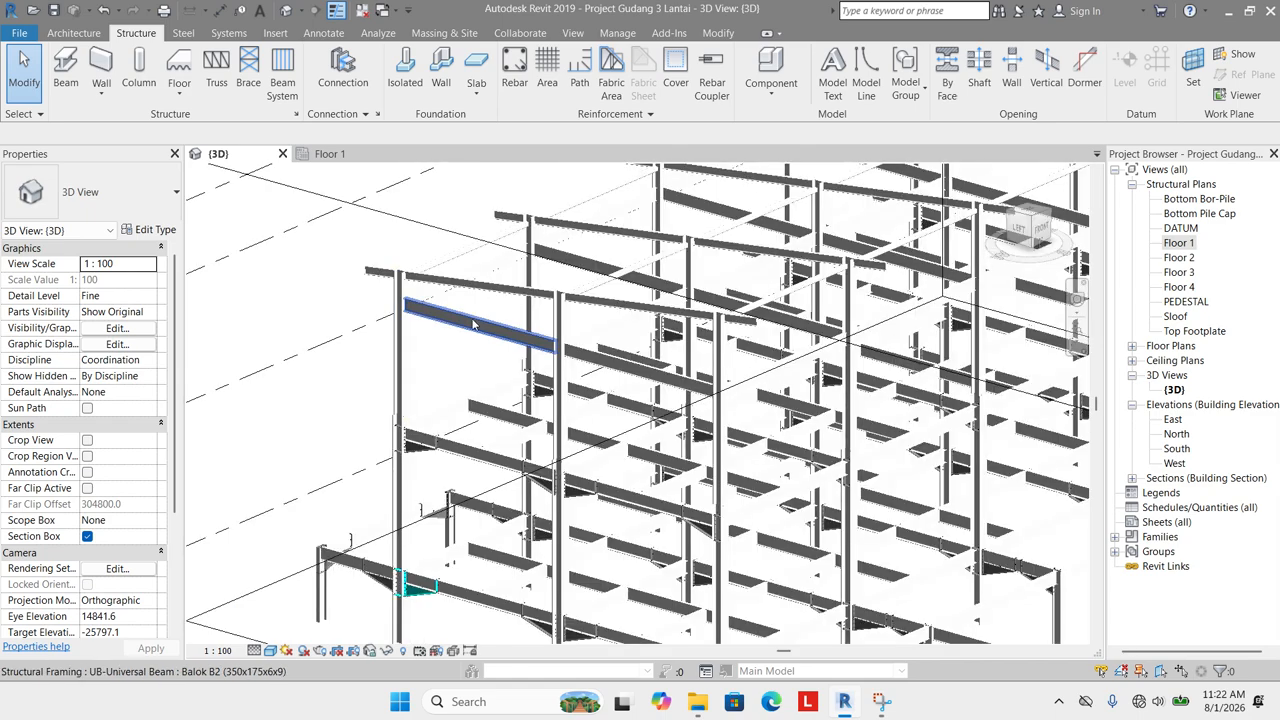
scroll(460, 320, down, 3)
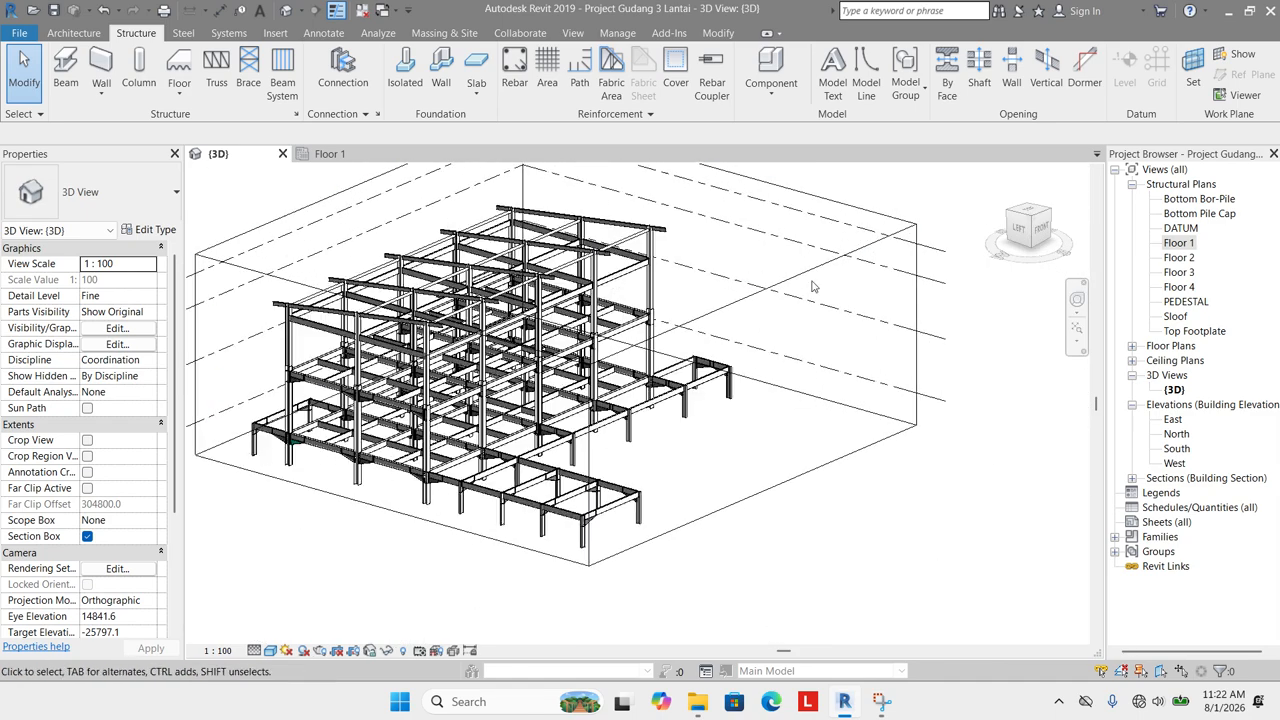
Raise the bottom face of the 3D section box to between Floor 1 and Floor 2.
click(780, 291)
shift+middle_drag(780, 291, 772, 434)
scroll(304, 290, up, 5)
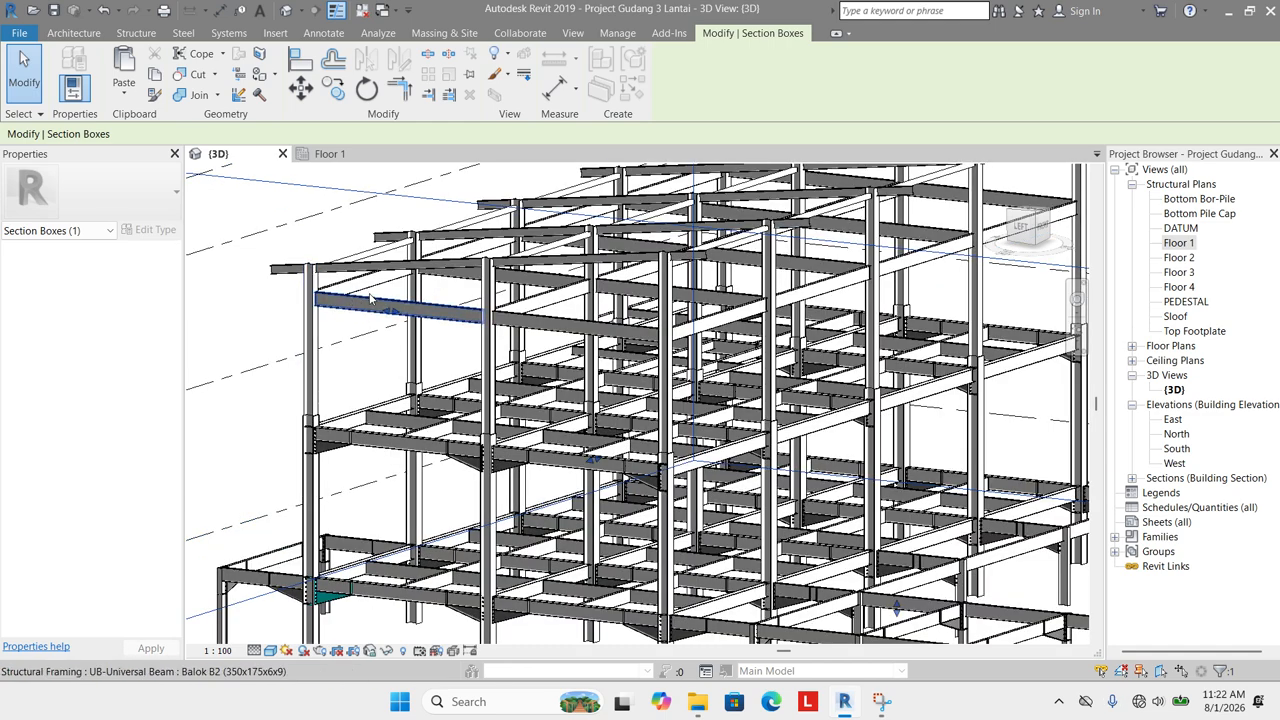
scroll(551, 204, down, 5)
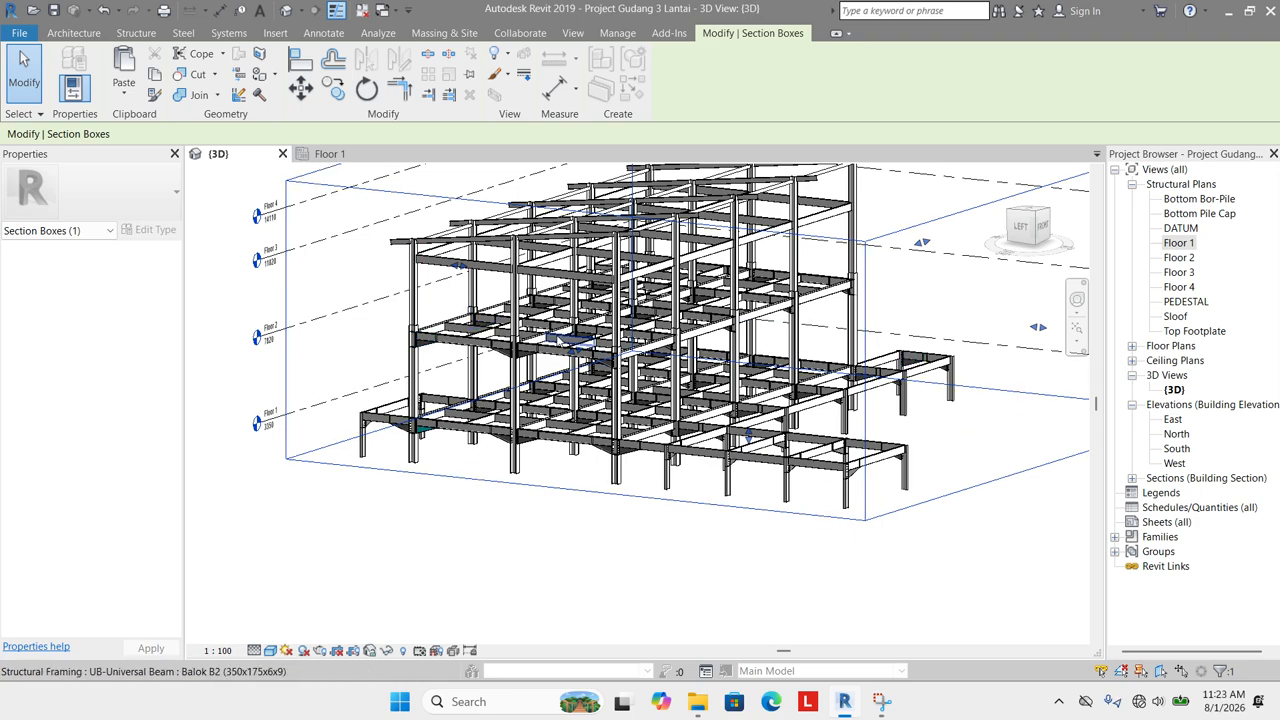
shift+middle_drag(760, 470, 693, 568)
scroll(683, 365, up, 2)
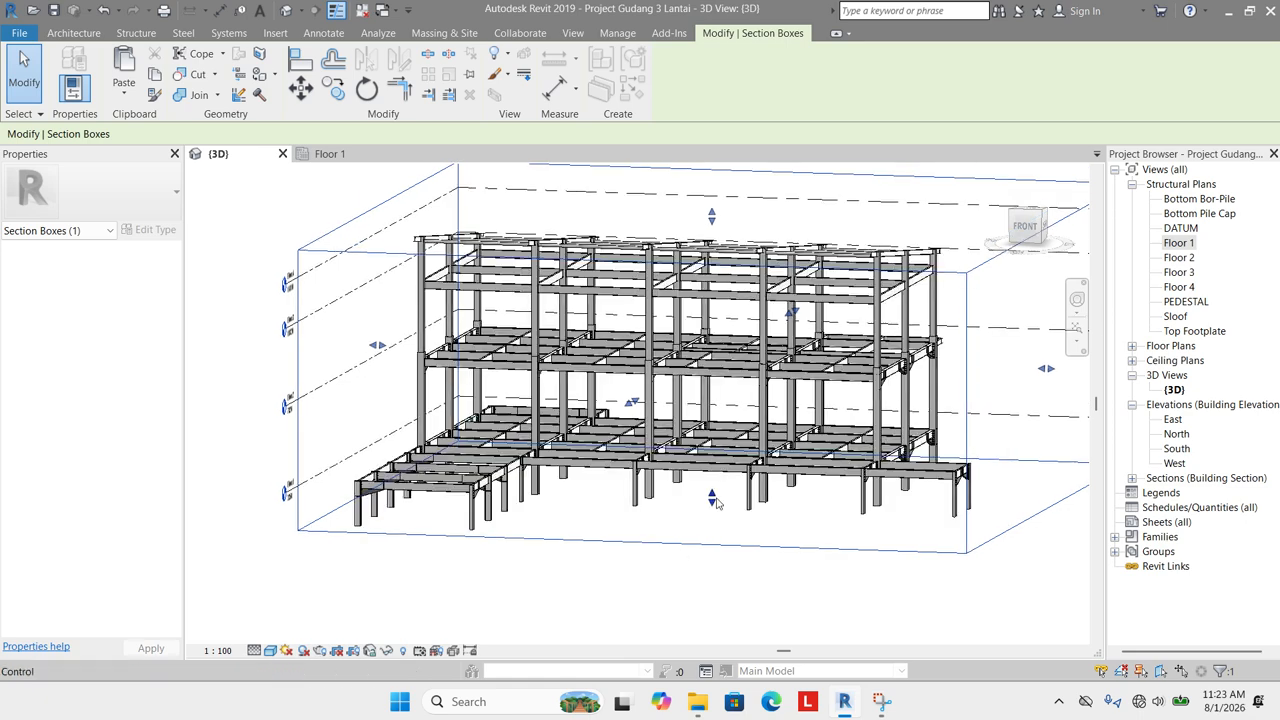
scroll(712, 499, up, 1)
drag(712, 500, 708, 418)
scroll(708, 418, down, 1)
click(691, 489)
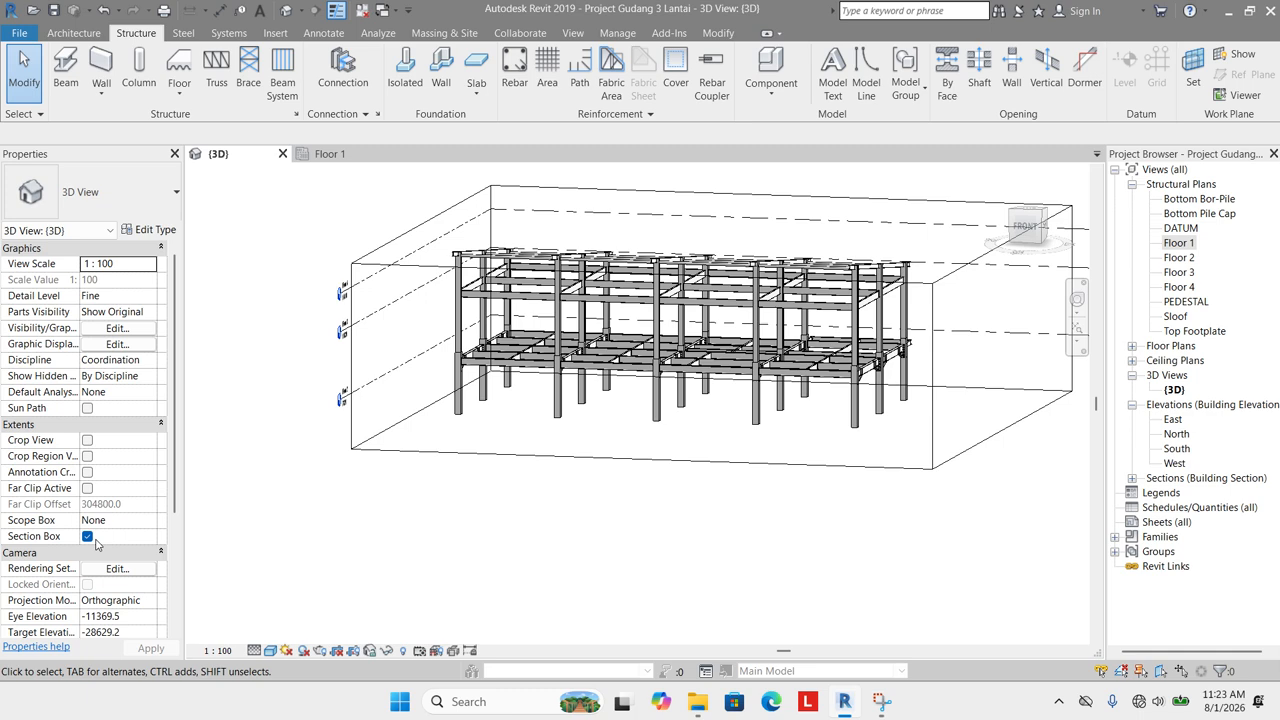
Raise the section box's bottom face above Floor 2, leaving only the upper columns and roof beams in the cut.
click(351, 430)
scroll(611, 311, down, 1)
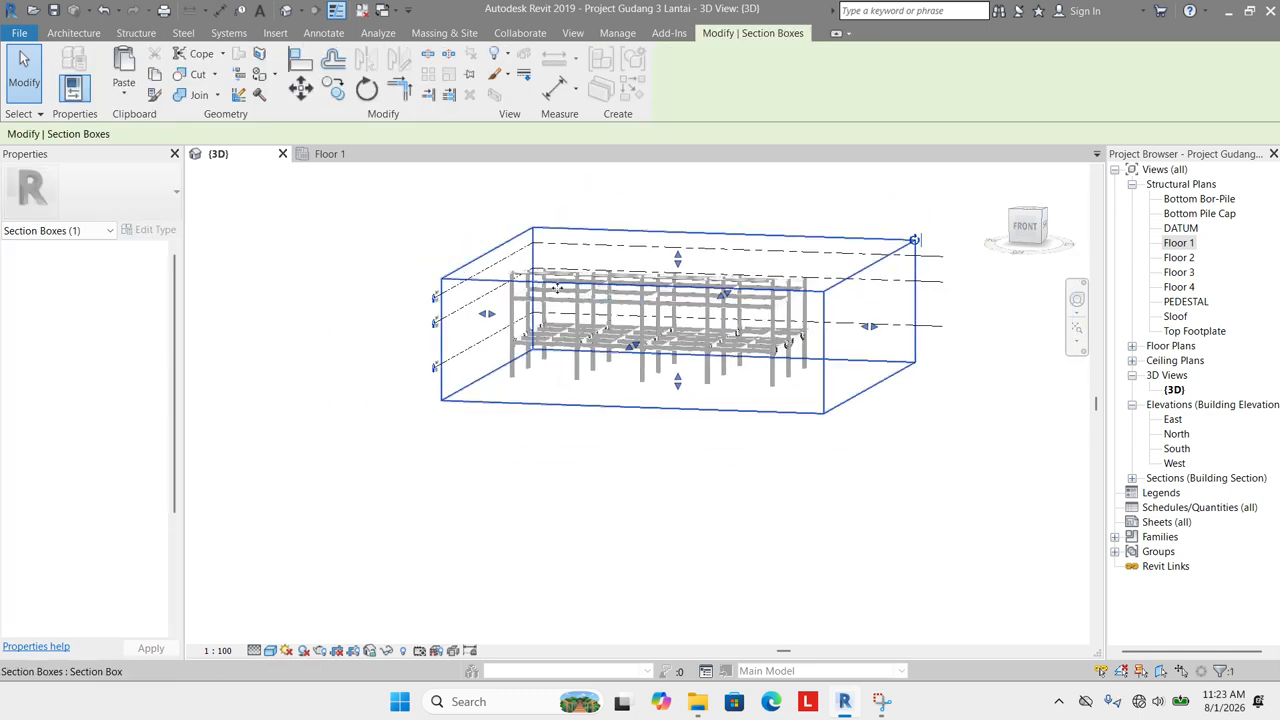
scroll(555, 291, up, 1)
scroll(741, 432, down, 1)
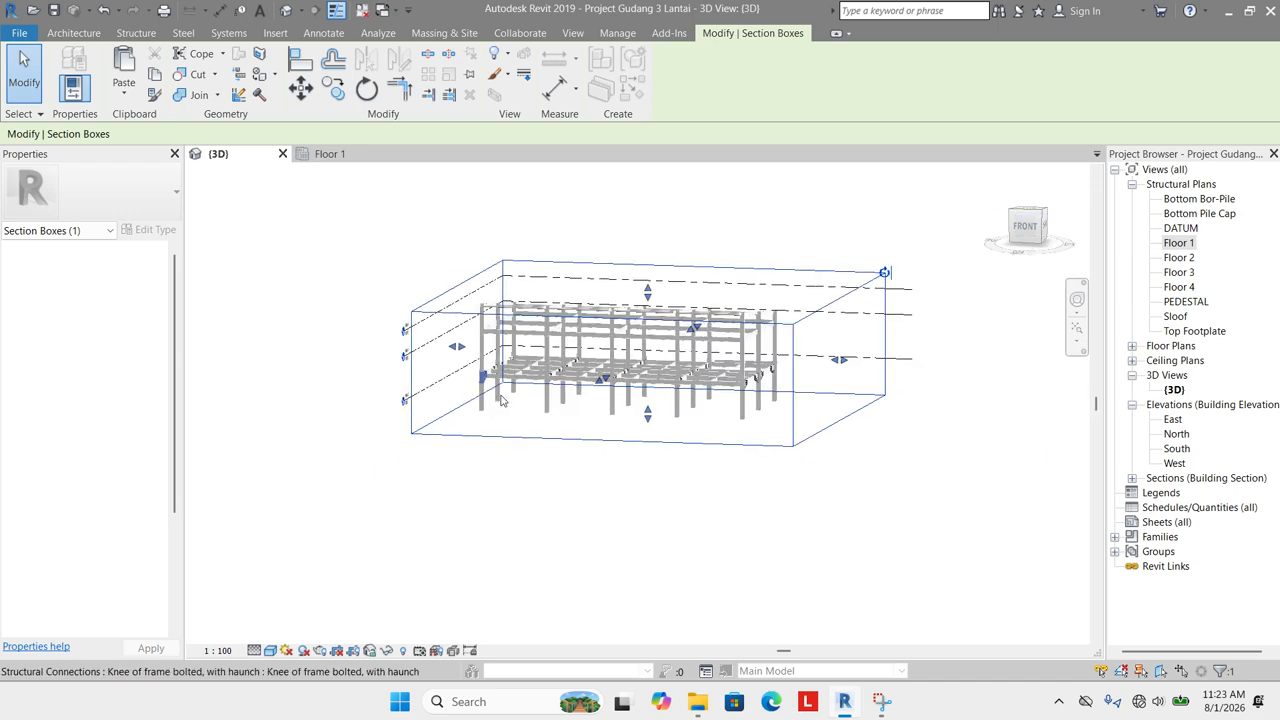
scroll(673, 422, up, 1)
shift+middle_drag(673, 422, 771, 497)
scroll(655, 434, up, 1)
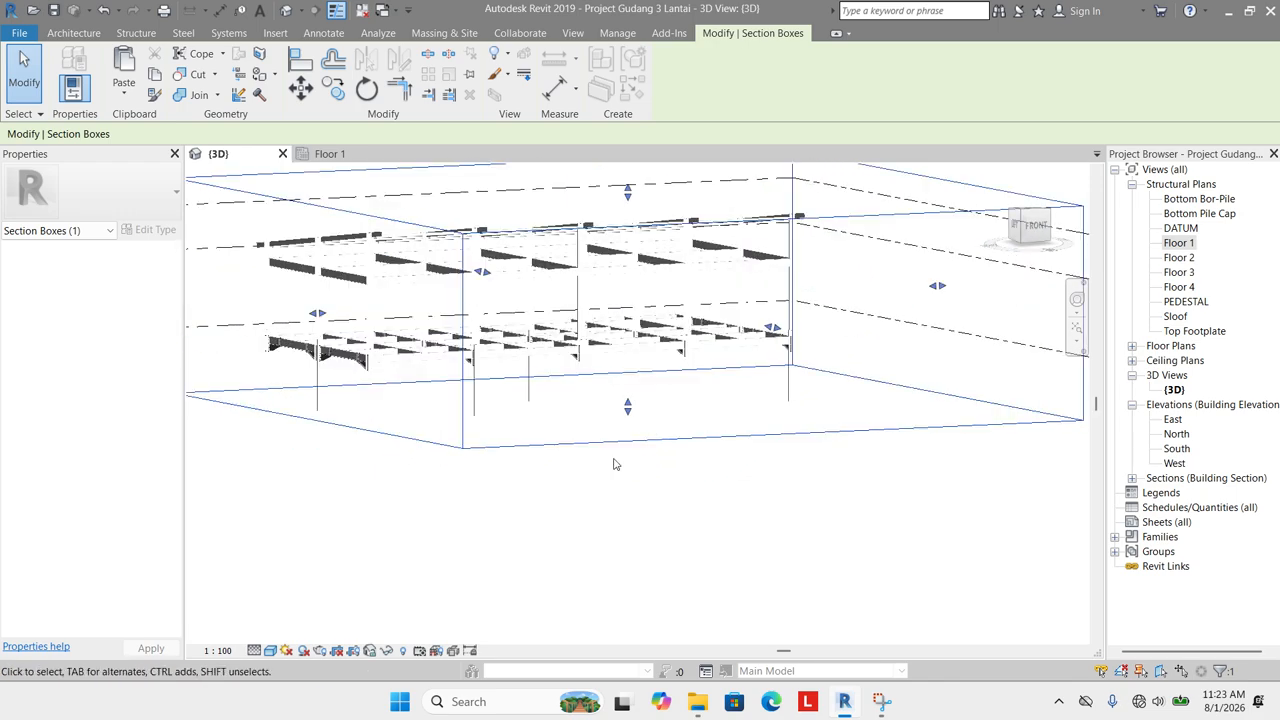
middle_drag(614, 463, 671, 500)
drag(688, 442, 685, 347)
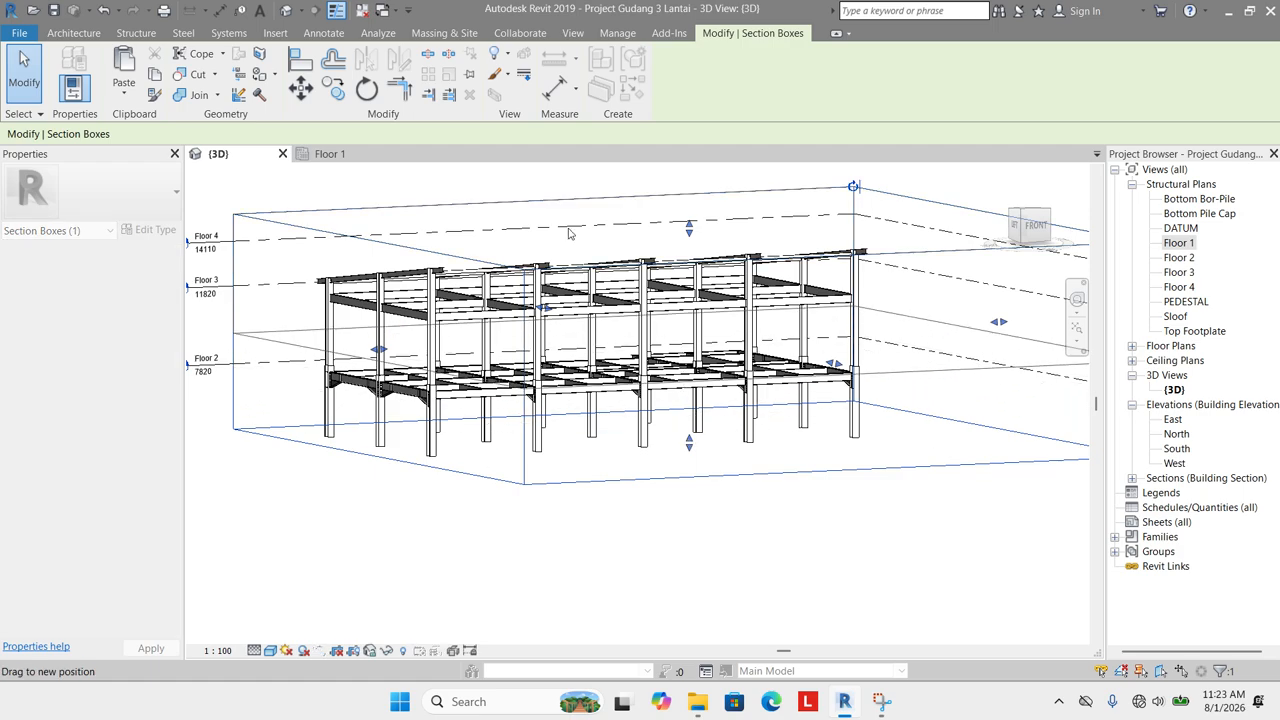
Examine the joints between the columns and the Balok B2 and B3 beams at the end frame's outer corner.
shift+middle_drag(568, 233, 654, 503)
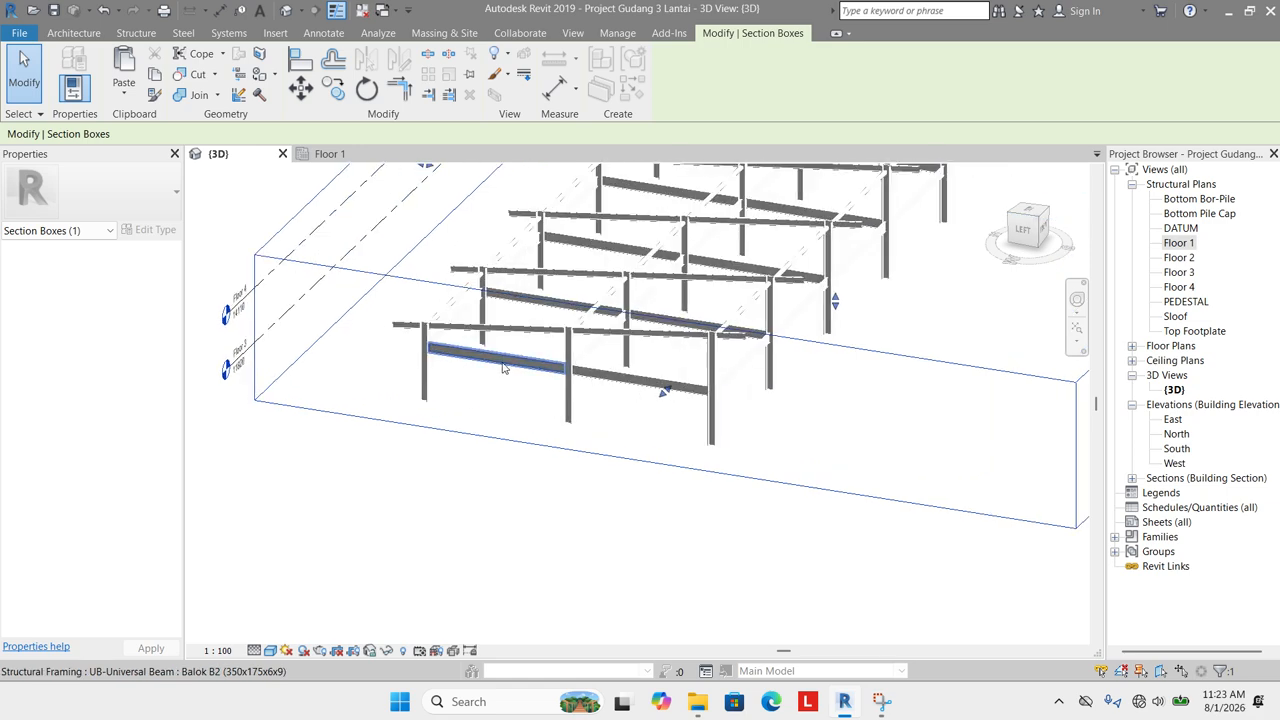
scroll(424, 370, up, 3)
middle_drag(564, 389, 552, 450)
scroll(488, 356, down, 2)
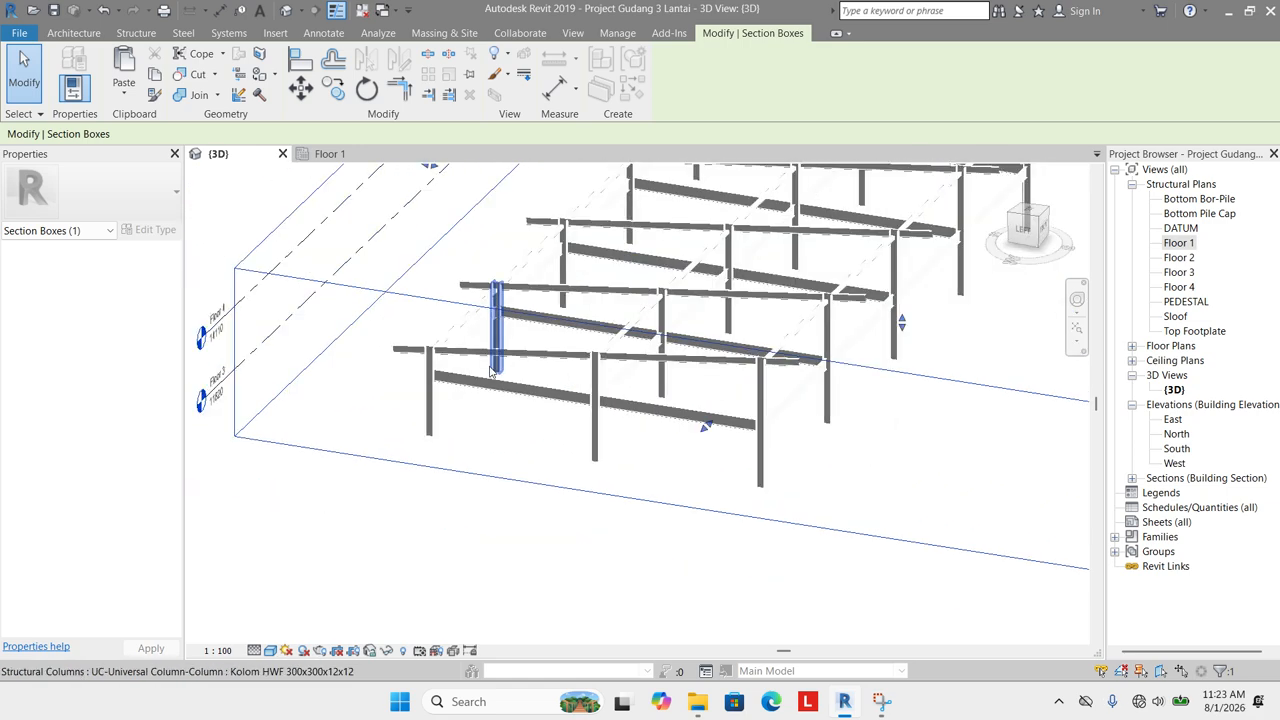
middle_drag(492, 372, 496, 396)
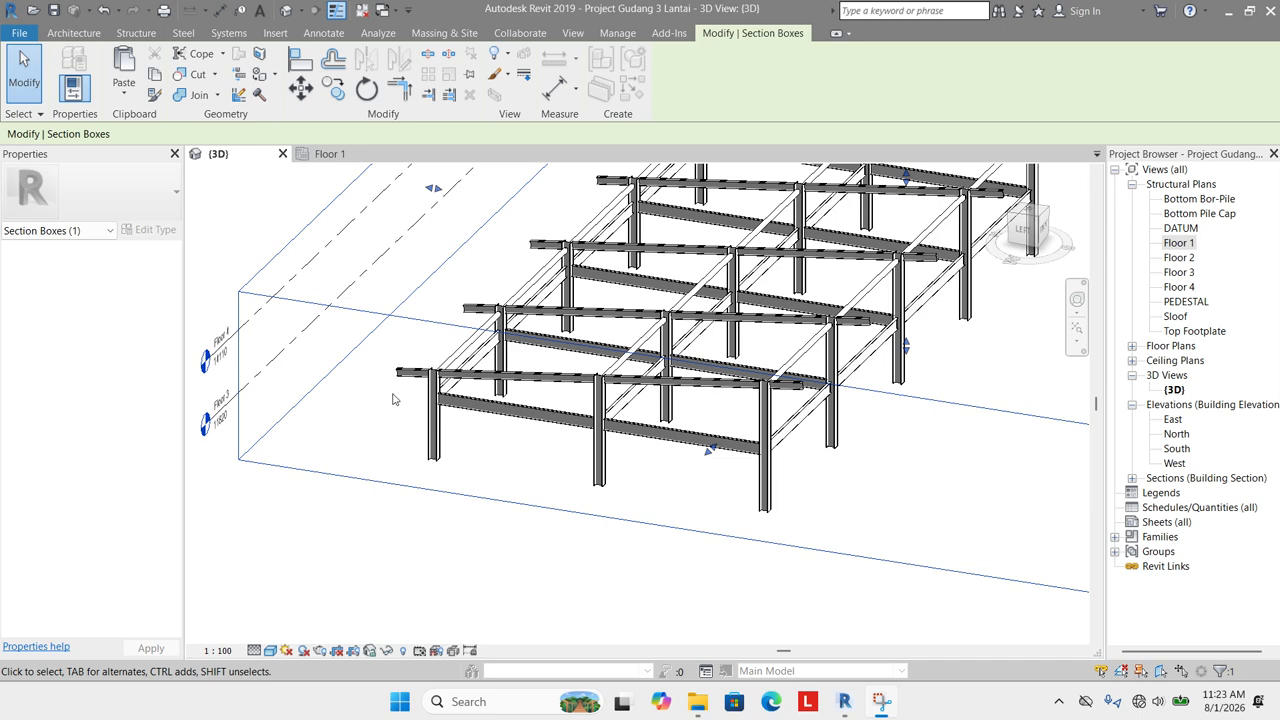
scroll(429, 428, up, 3)
scroll(421, 349, down, 5)
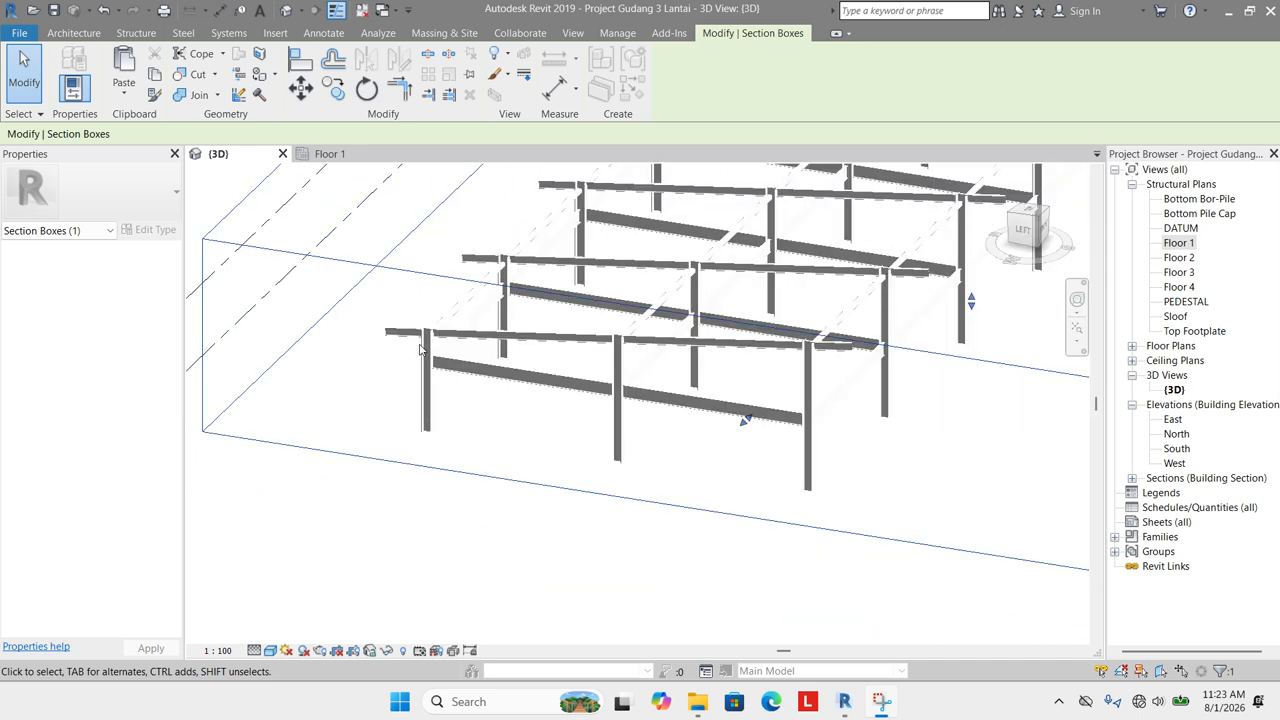
scroll(450, 440, up, 5)
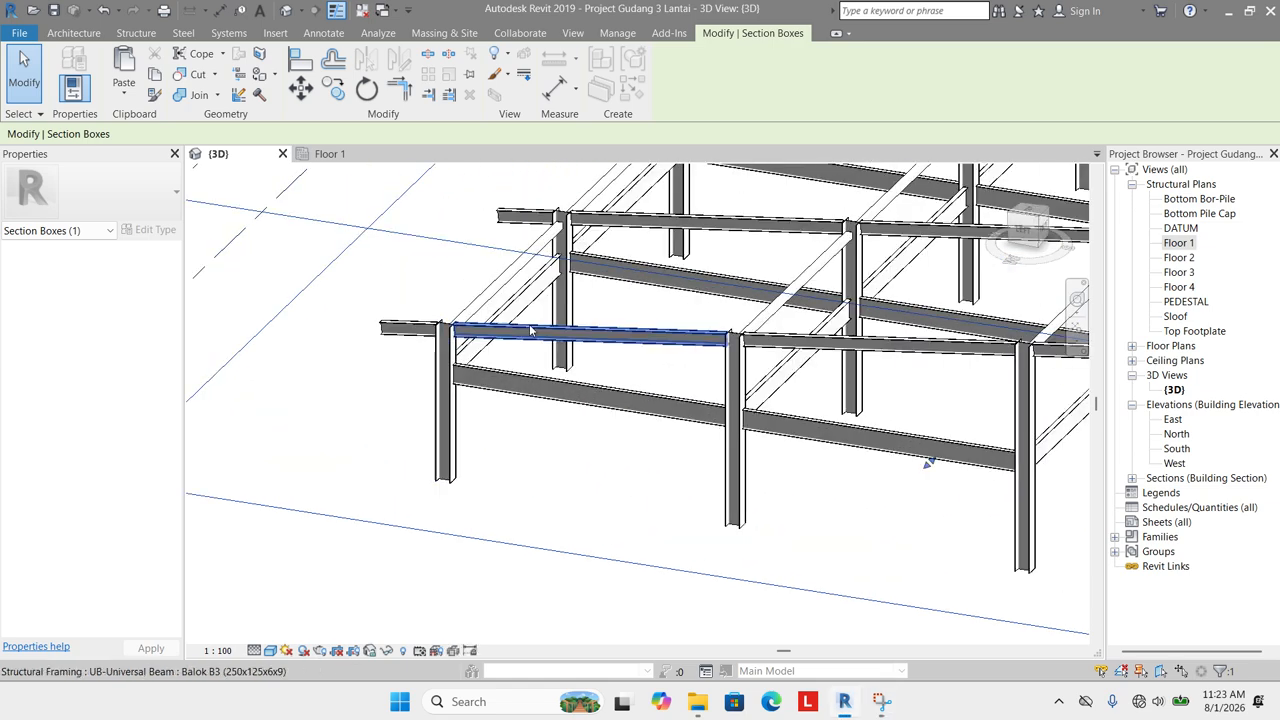
scroll(540, 334, down, 1)
scroll(460, 396, up, 1)
Connect the end frame's outer corner column and its Balok B2 beam with a "Knee of frame bolted, with haunch" connection.
click(483, 432)
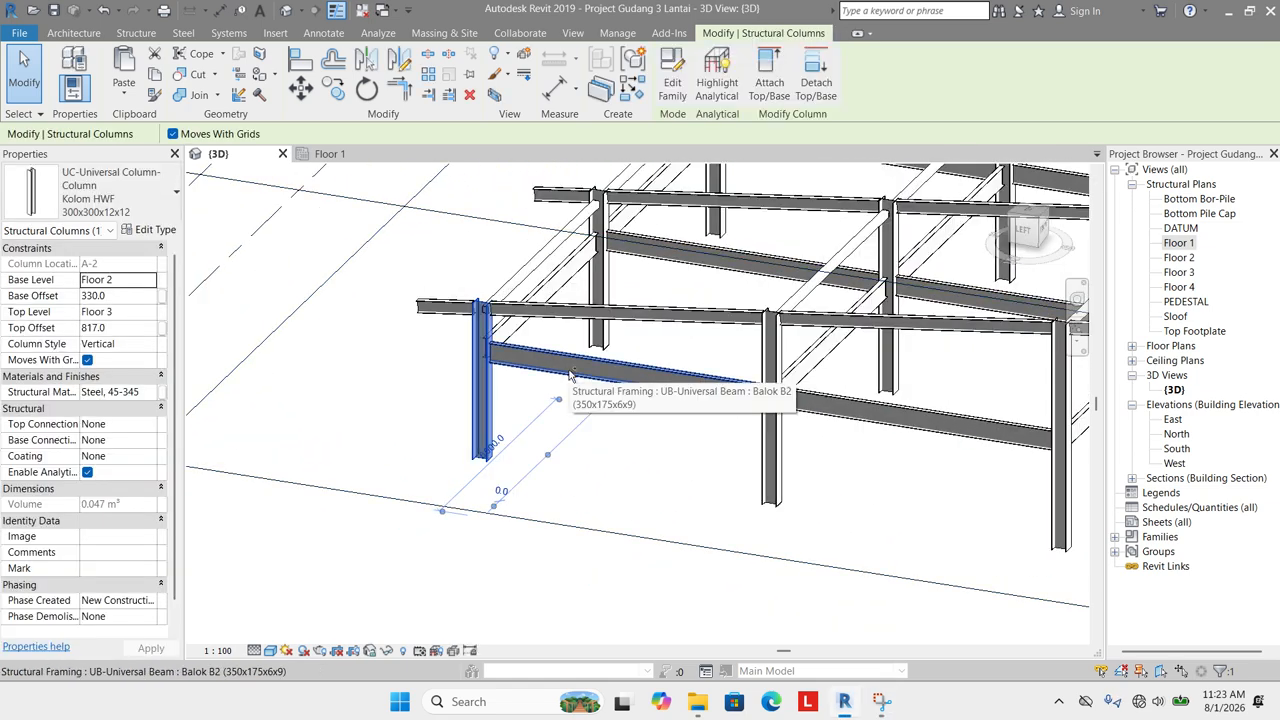
ctrl+click(570, 375)
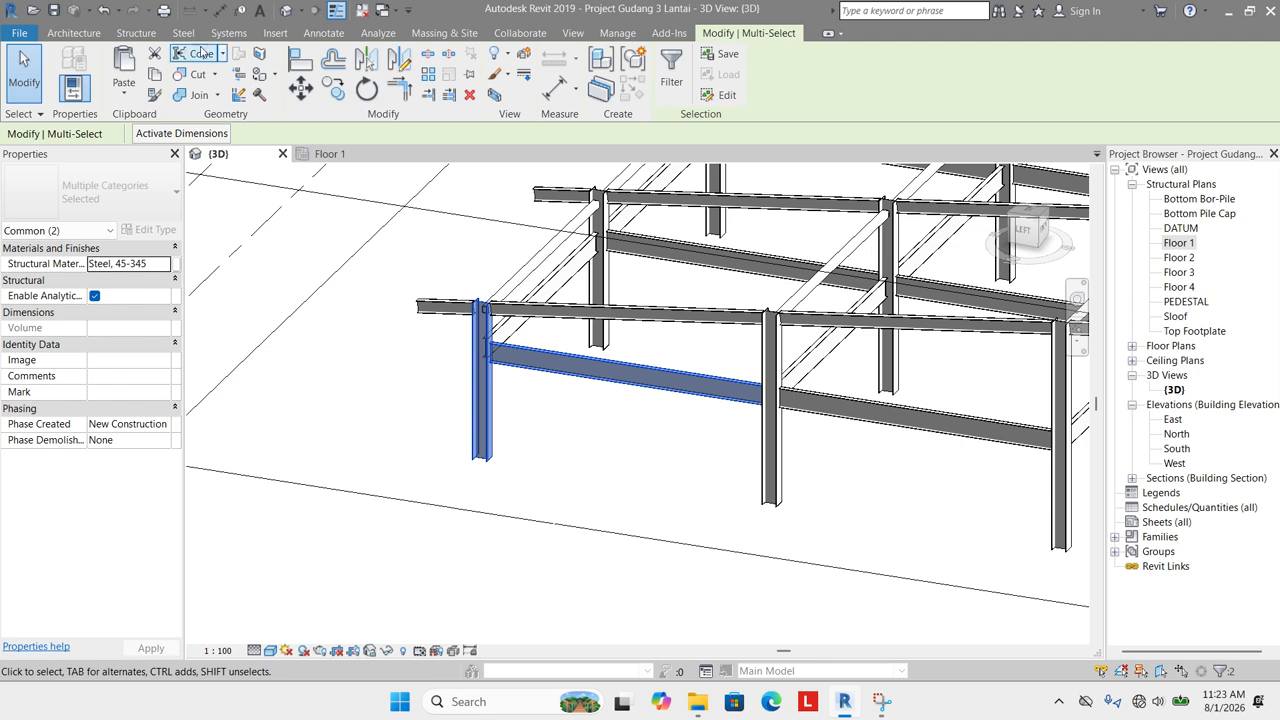
click(143, 37)
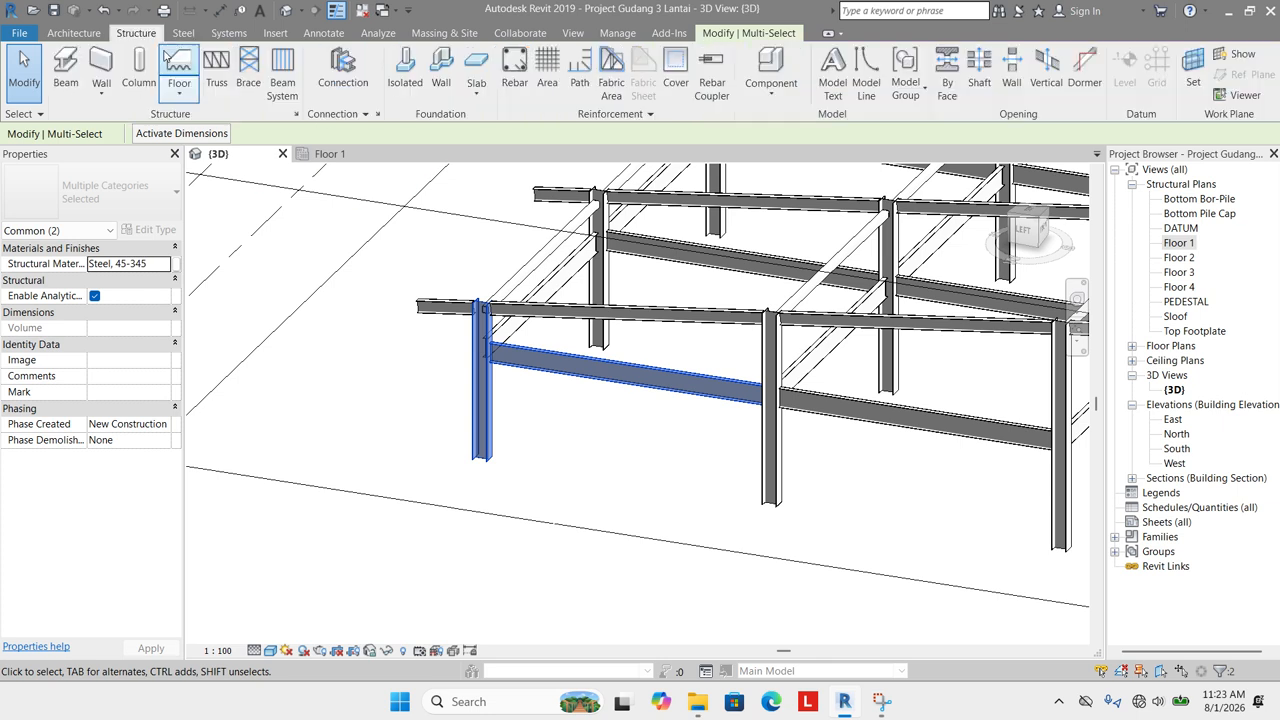
click(343, 72)
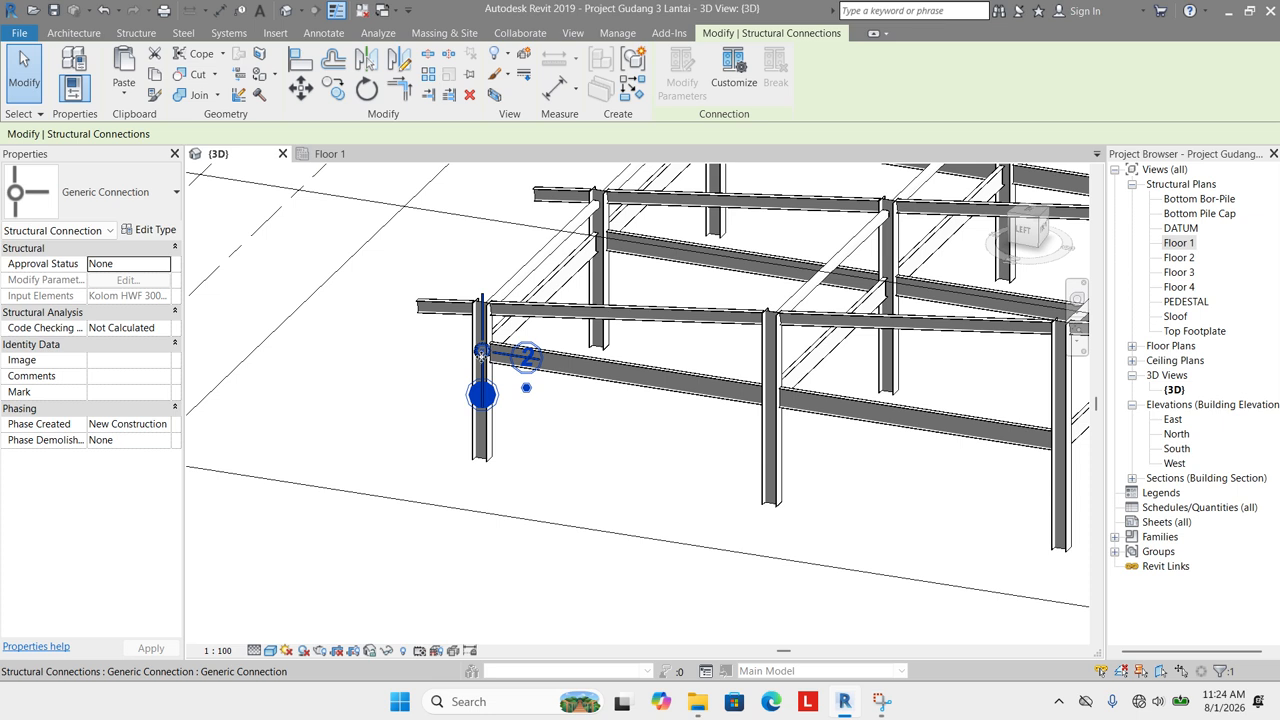
click(96, 214)
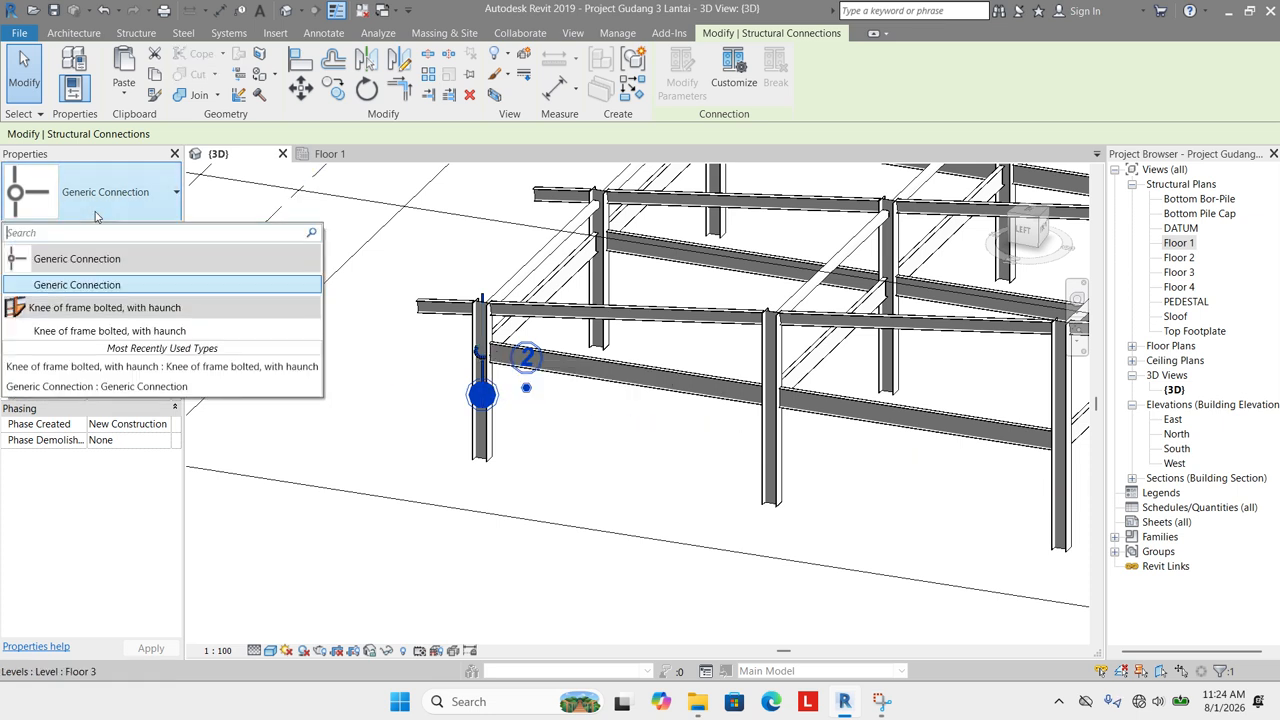
click(115, 331)
Inspect the new connection's haunch, bolts and cap plate on the corner column from several angles.
scroll(497, 352, up, 4)
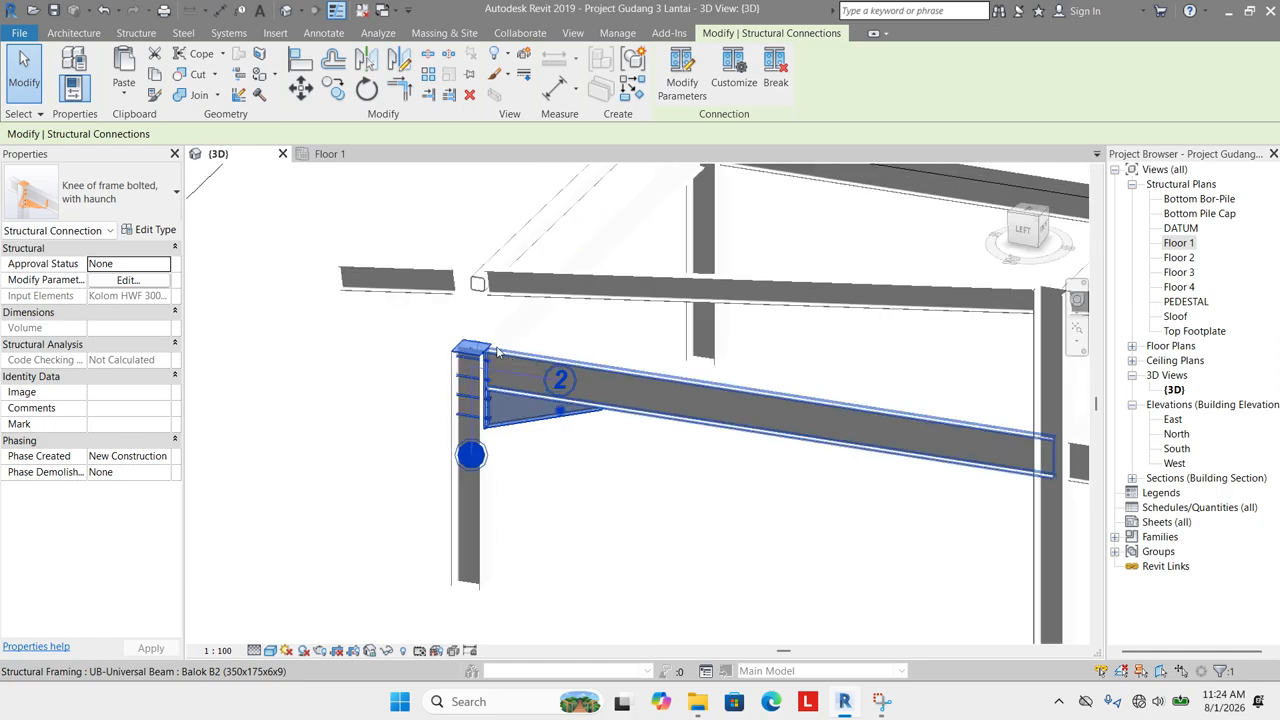
scroll(497, 352, down, 4)
shift+middle_drag(530, 365, 580, 419)
scroll(473, 374, up, 2)
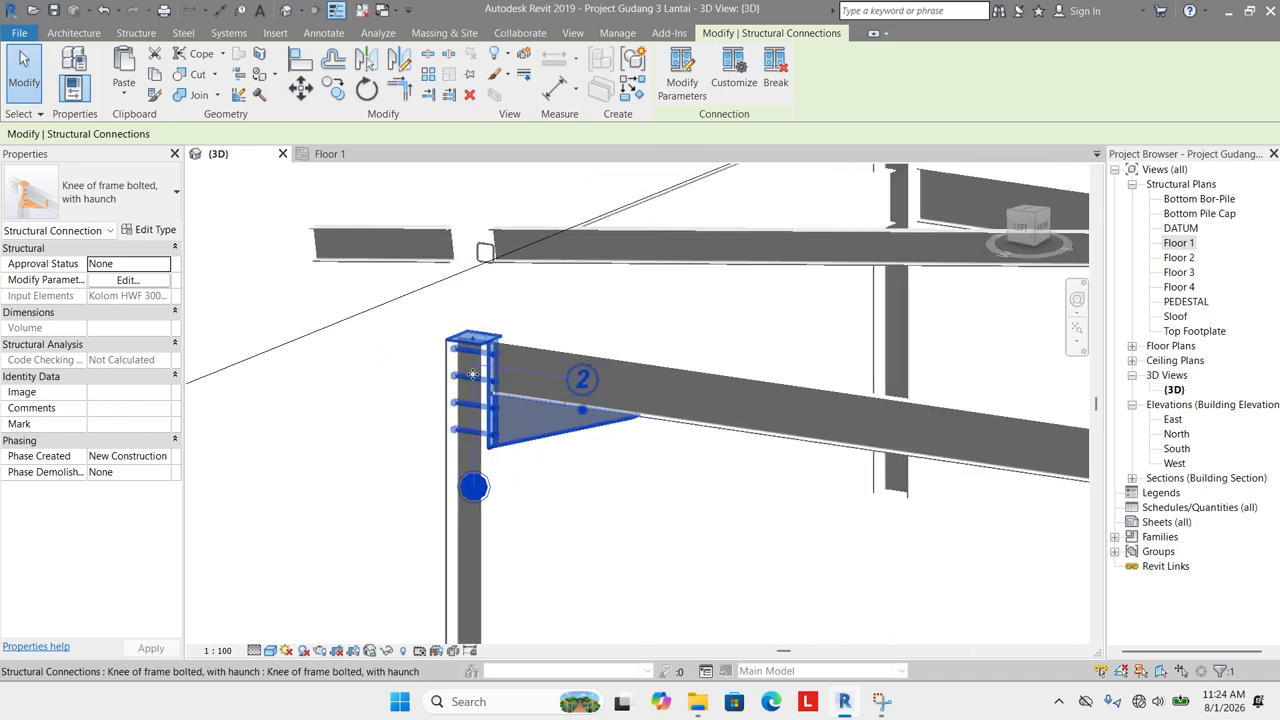
shift+middle_drag(473, 374, 626, 597)
scroll(431, 346, down, 4)
scroll(481, 325, up, 2)
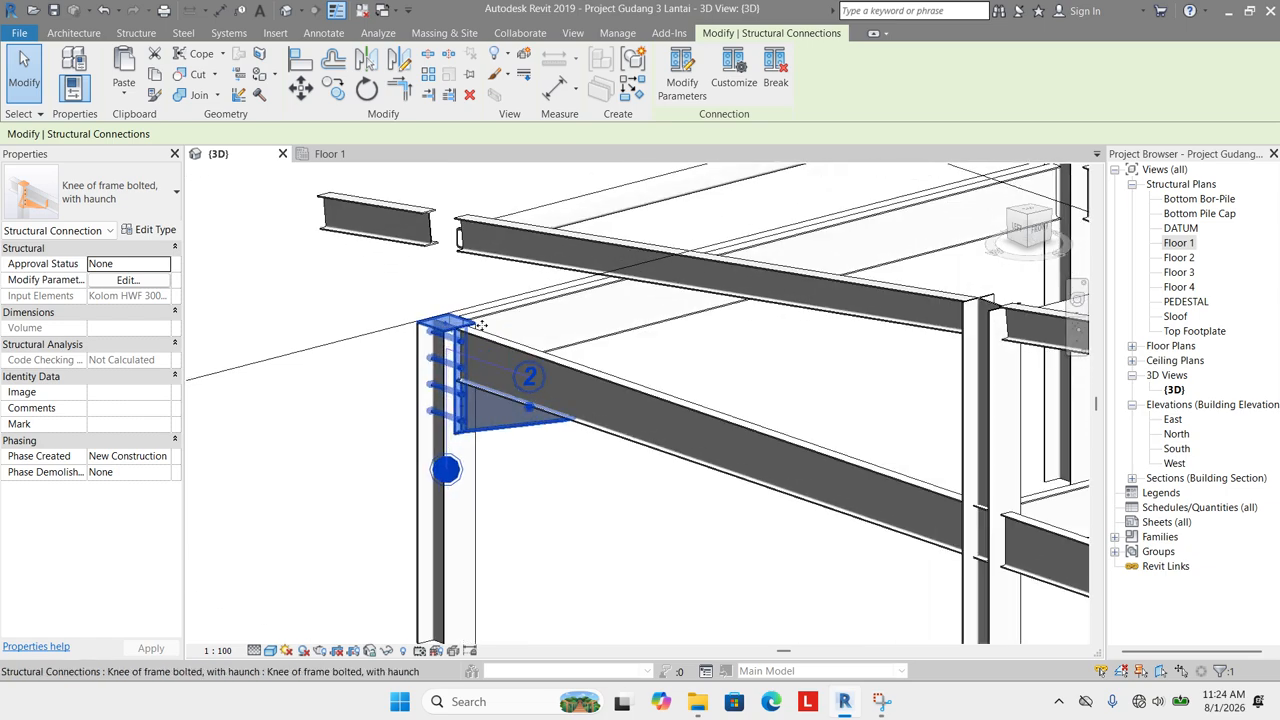
scroll(481, 325, up, 1)
scroll(481, 325, down, 2)
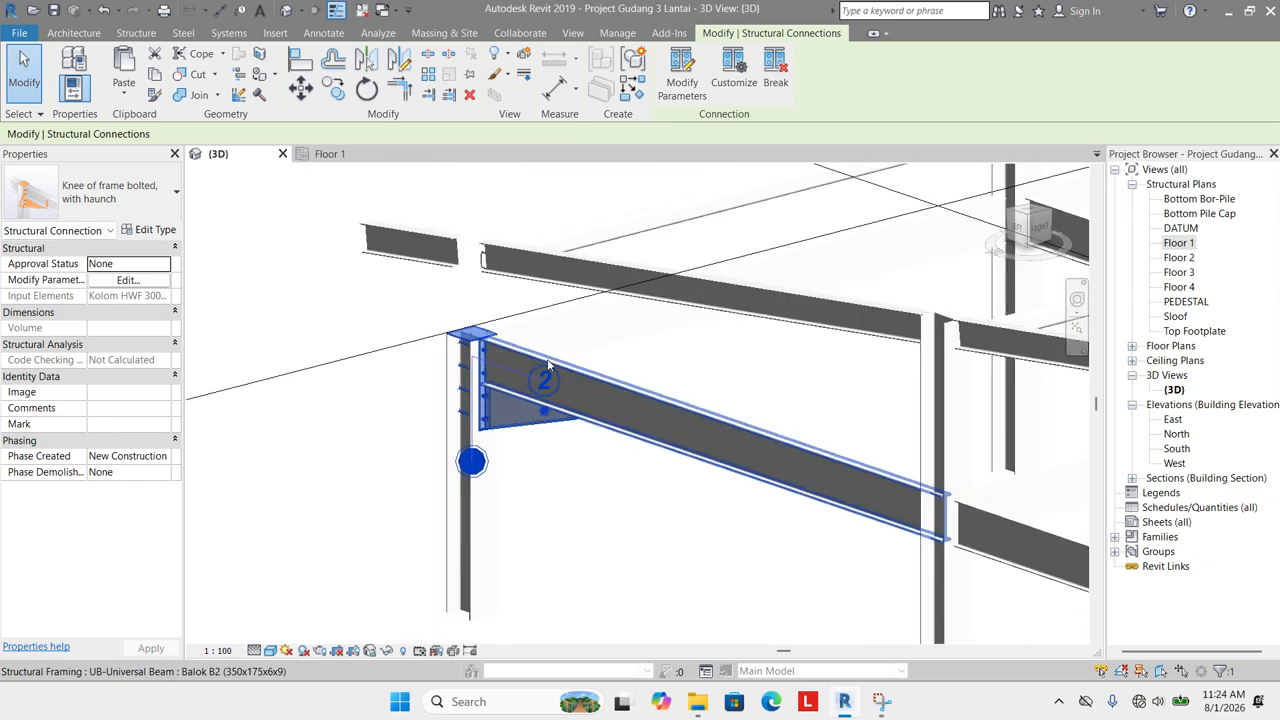
shift+middle_drag(481, 325, 626, 480)
scroll(512, 449, up, 2)
shift+middle_drag(512, 449, 503, 488)
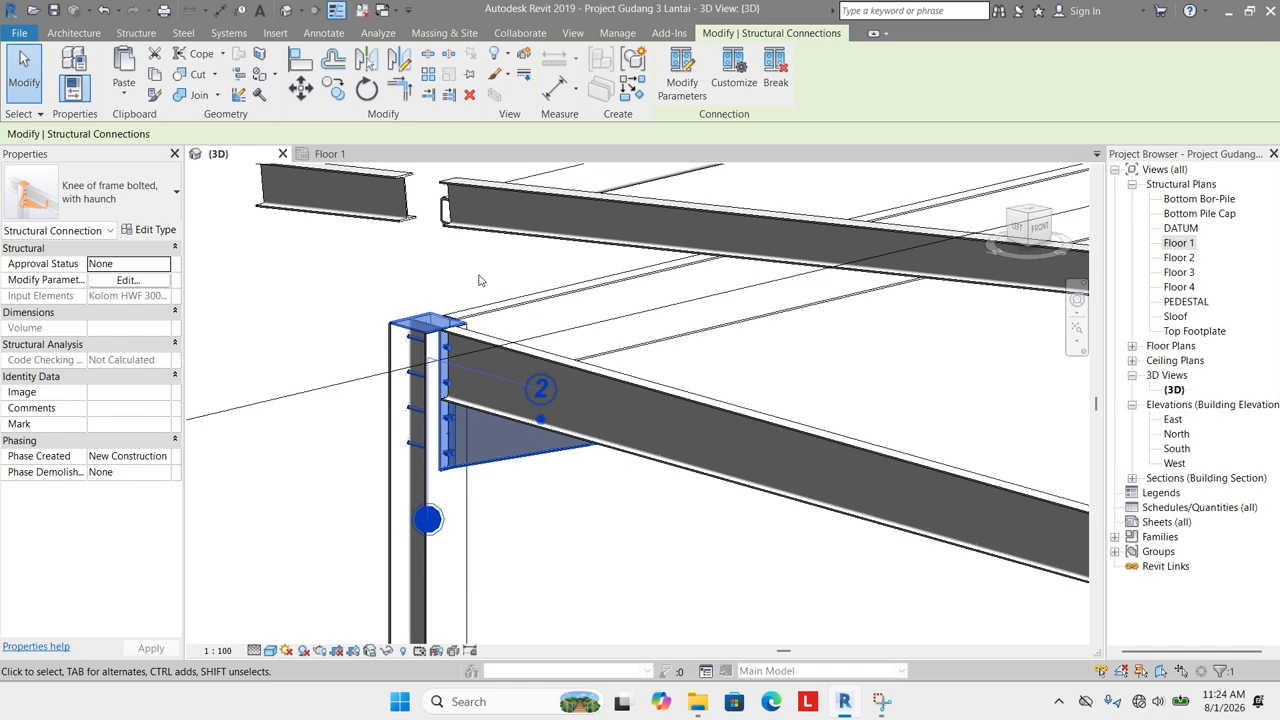
middle_drag(305, 269, 366, 294)
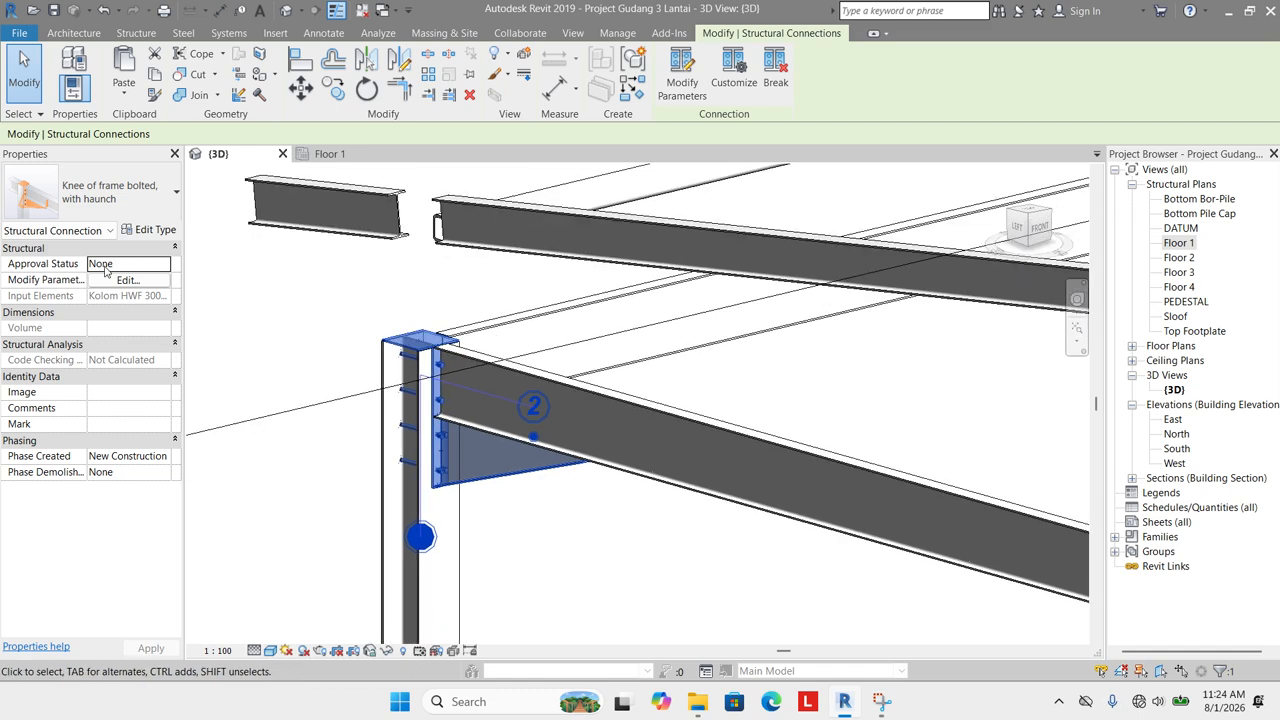
Edit the corner connection's parameters to use cap plate type None and enable Continuous column.
click(126, 281)
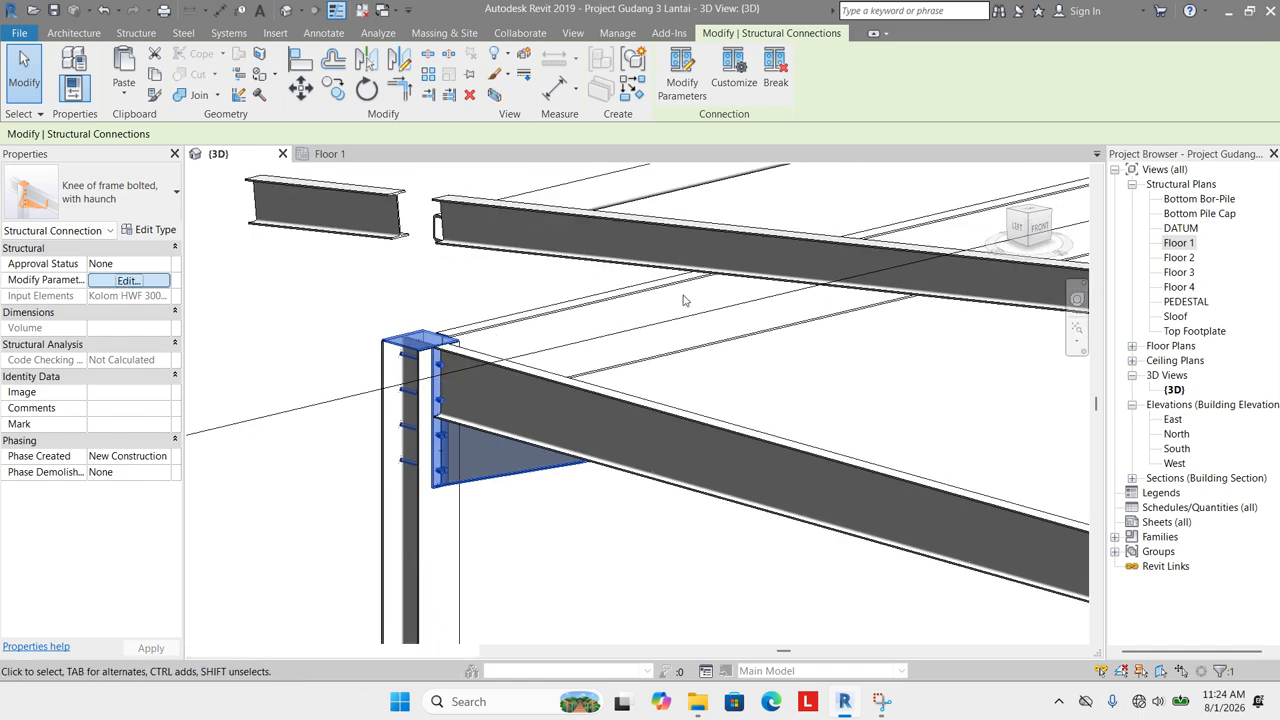
drag(228, 80, 827, 122)
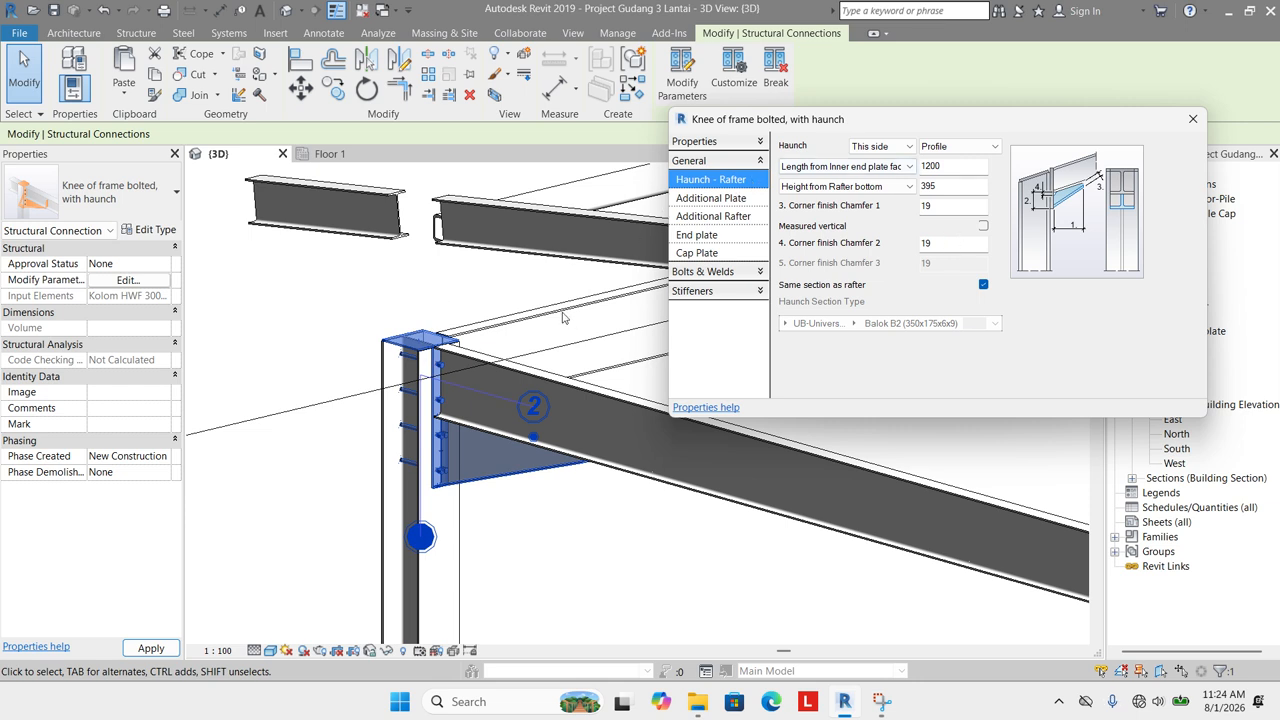
drag(809, 125, 776, 121)
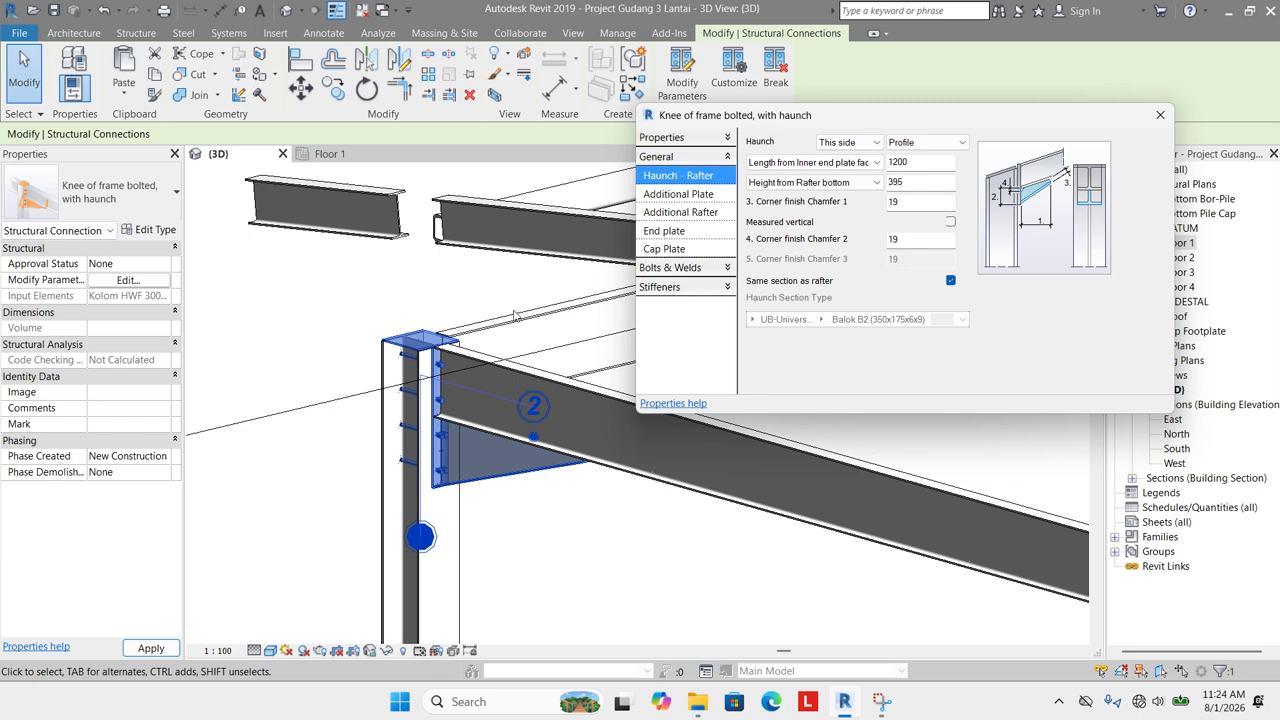
click(698, 251)
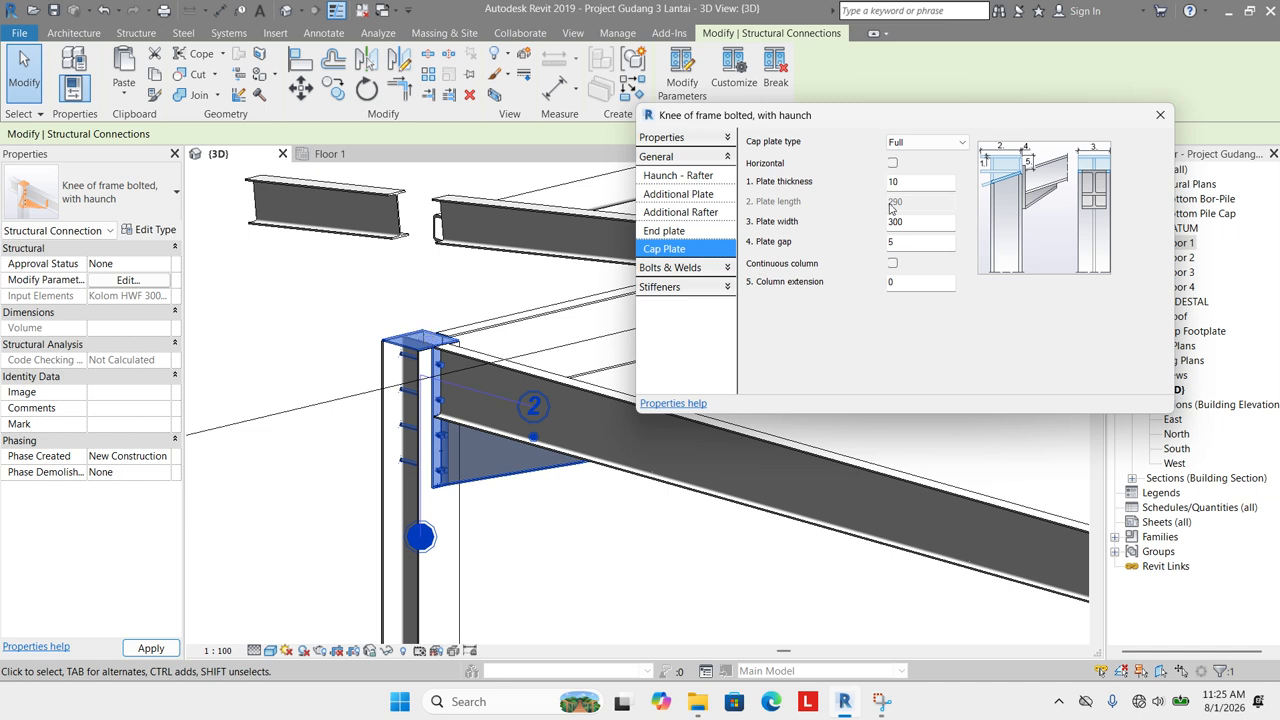
click(927, 146)
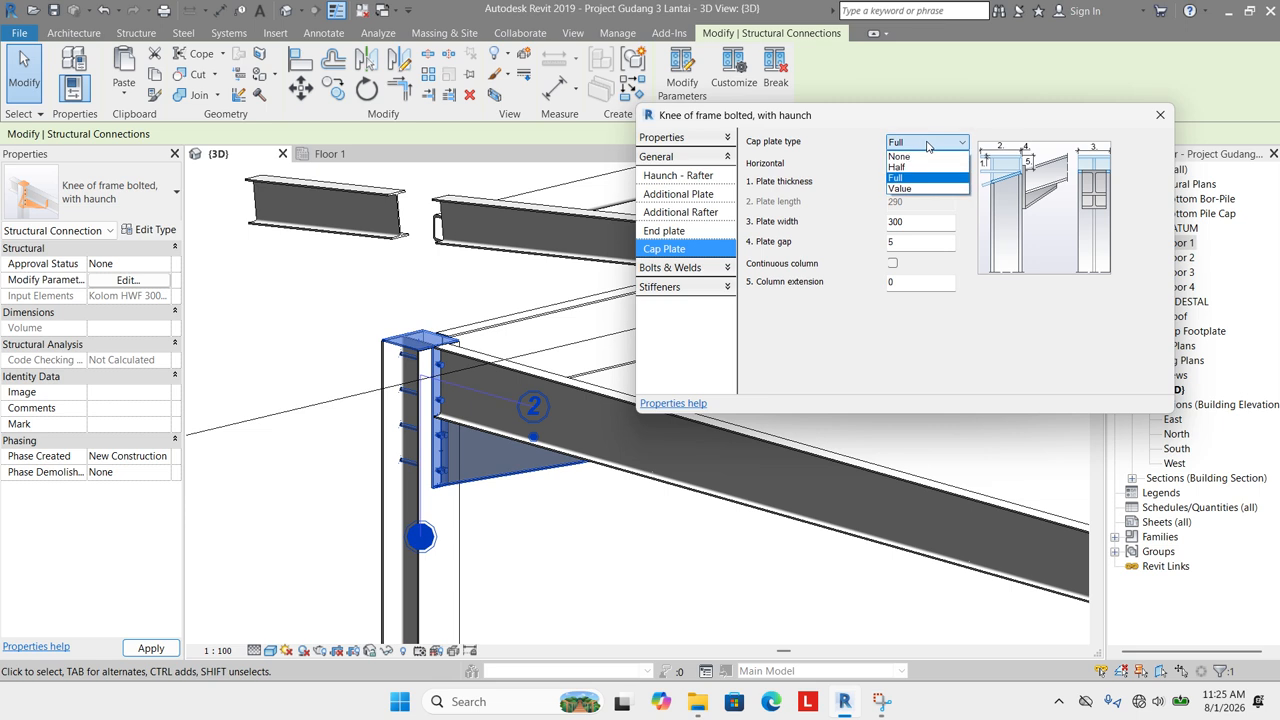
click(928, 157)
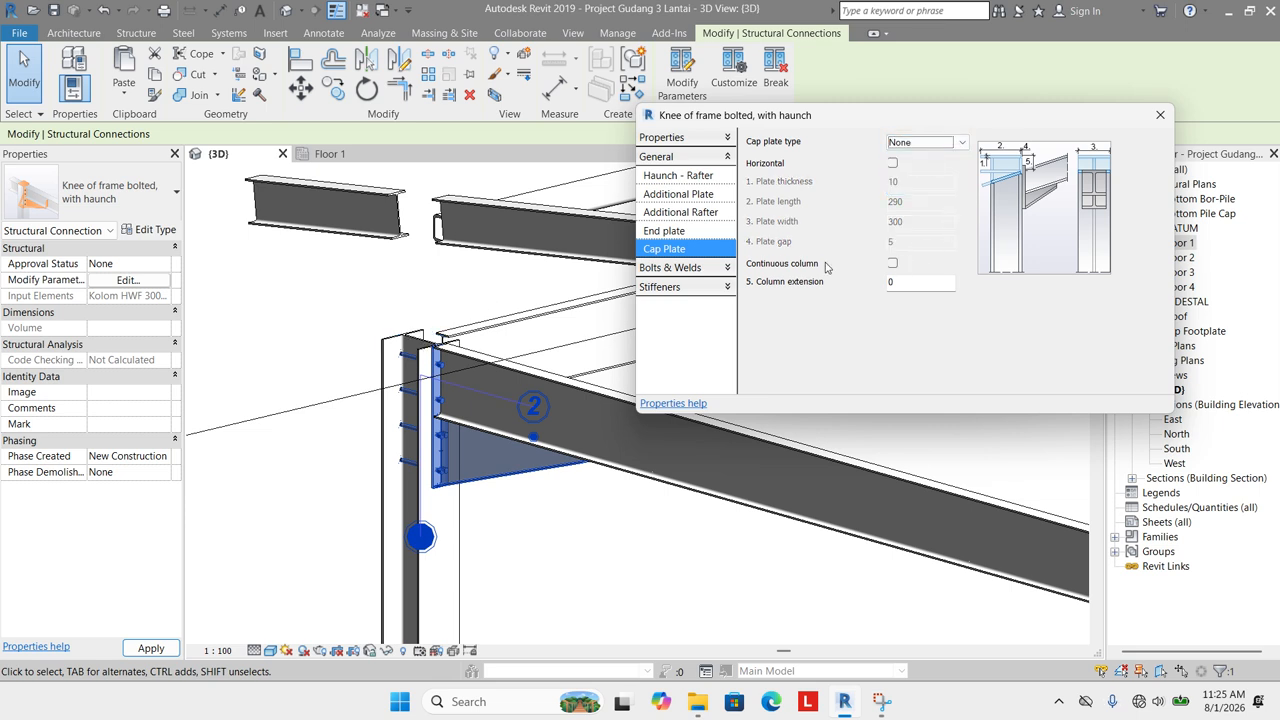
click(892, 263)
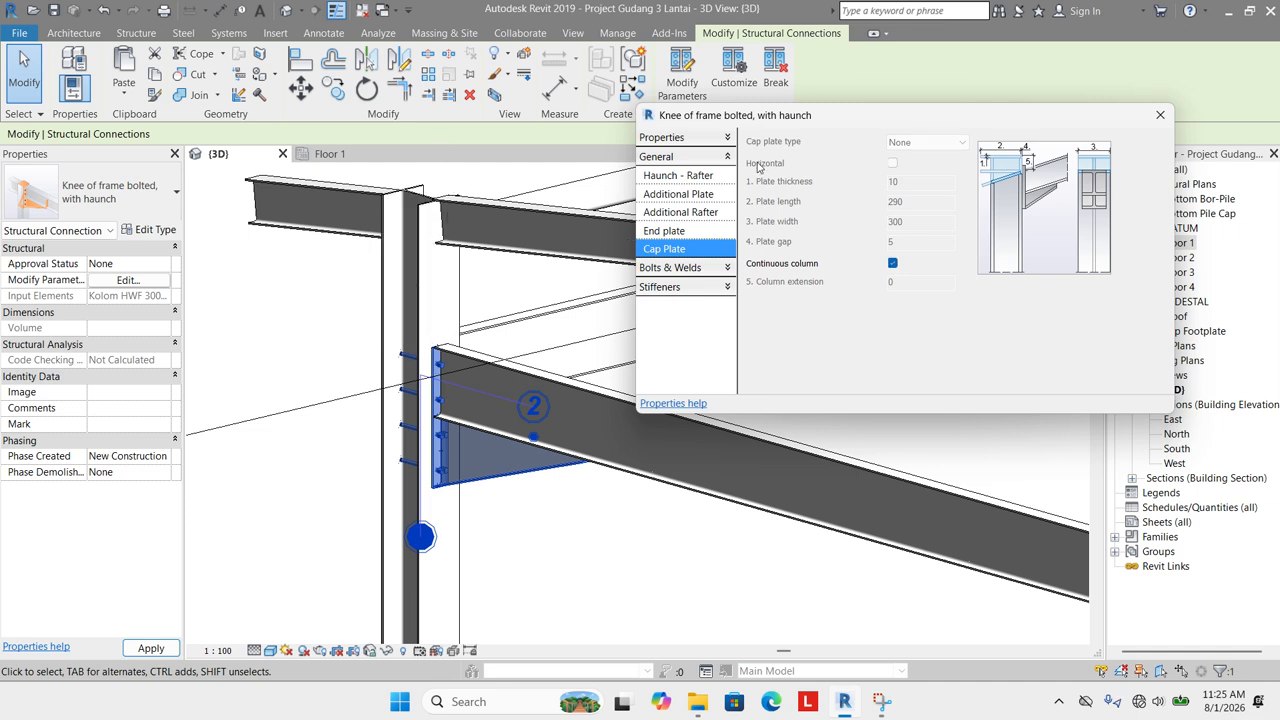
Set the rafter haunch's length from the inner end plate face to 900 and its height from the rafter bottom to 355.
click(690, 176)
scroll(434, 435, down, 3)
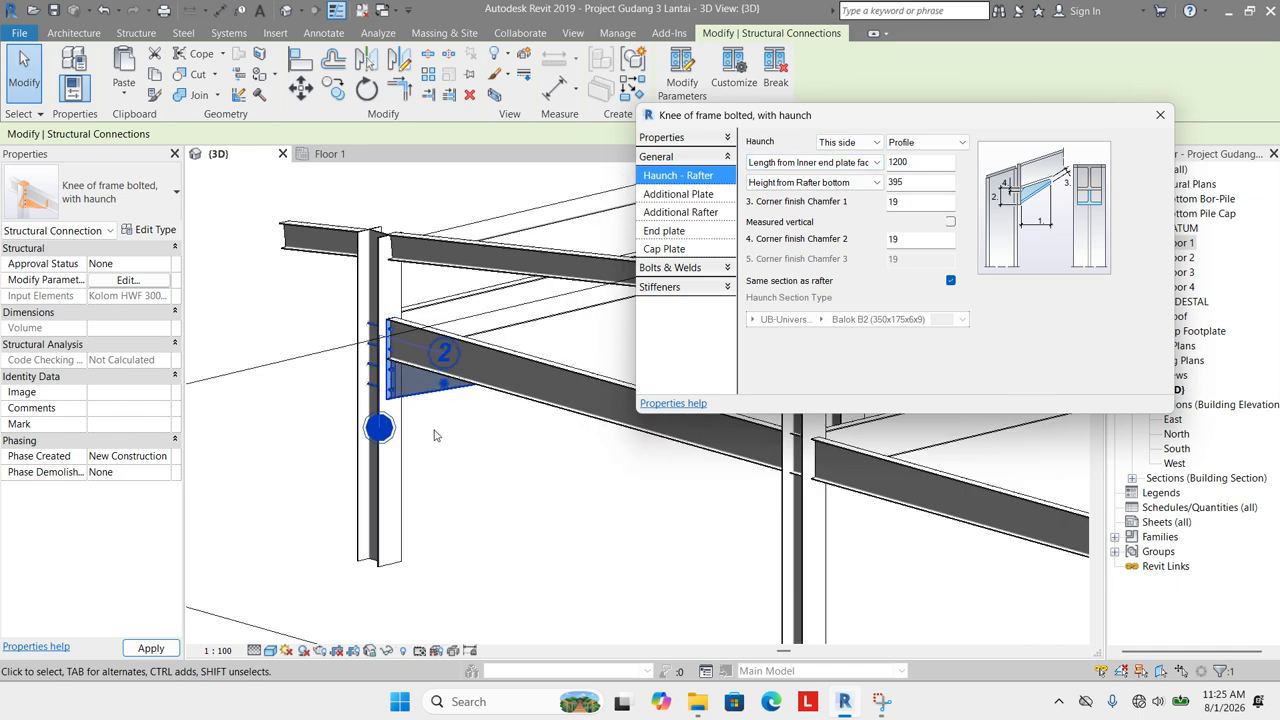
scroll(390, 337, up, 2)
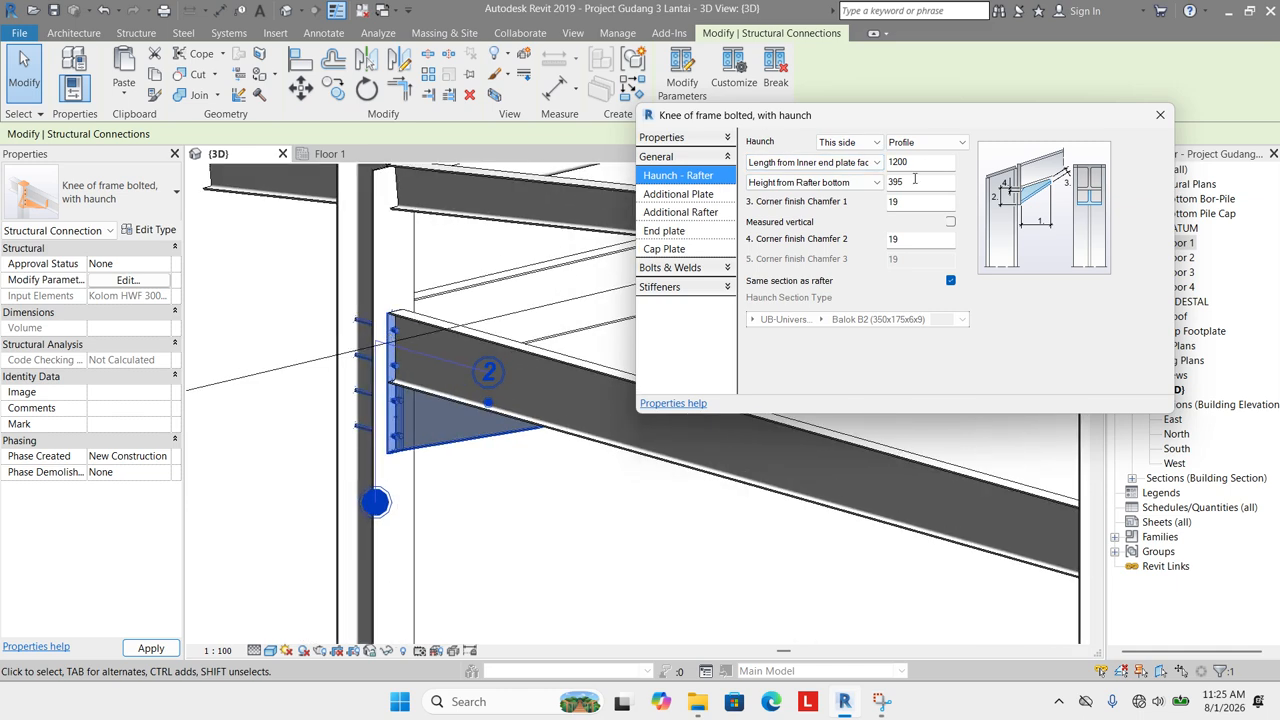
scroll(554, 311, down, 2)
right_click(520, 415)
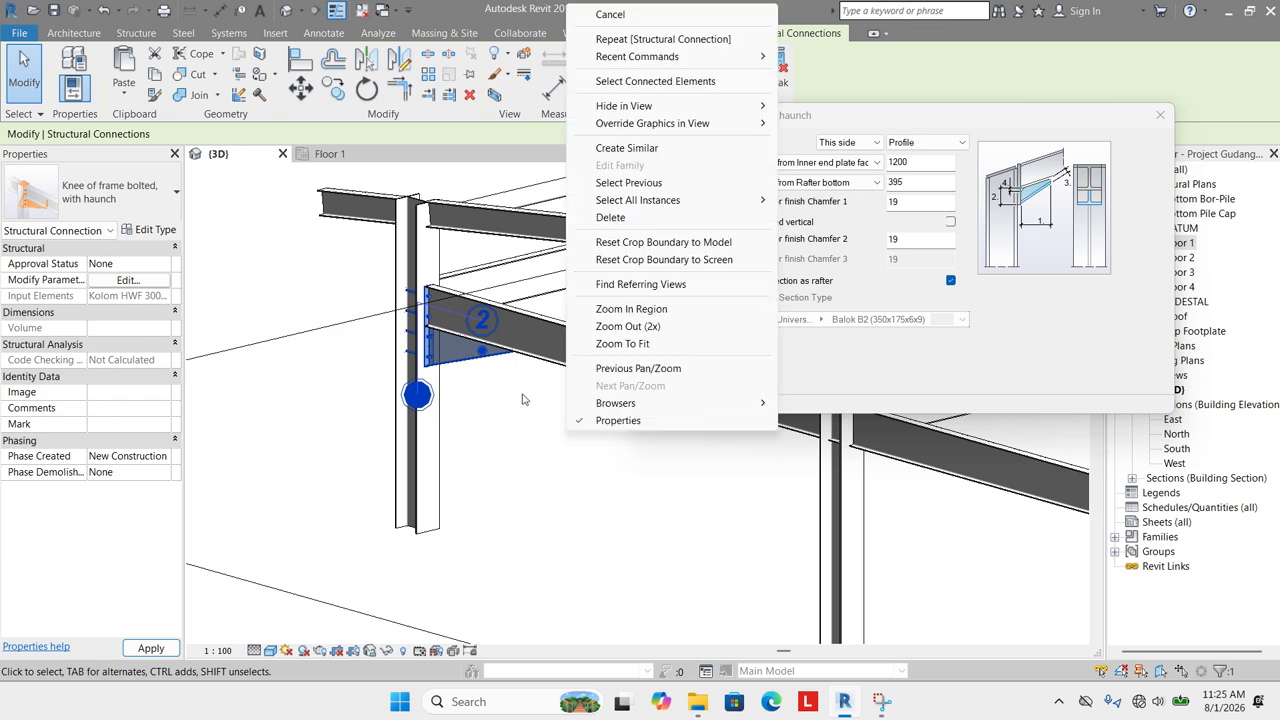
key(Escape)
right_click(517, 419)
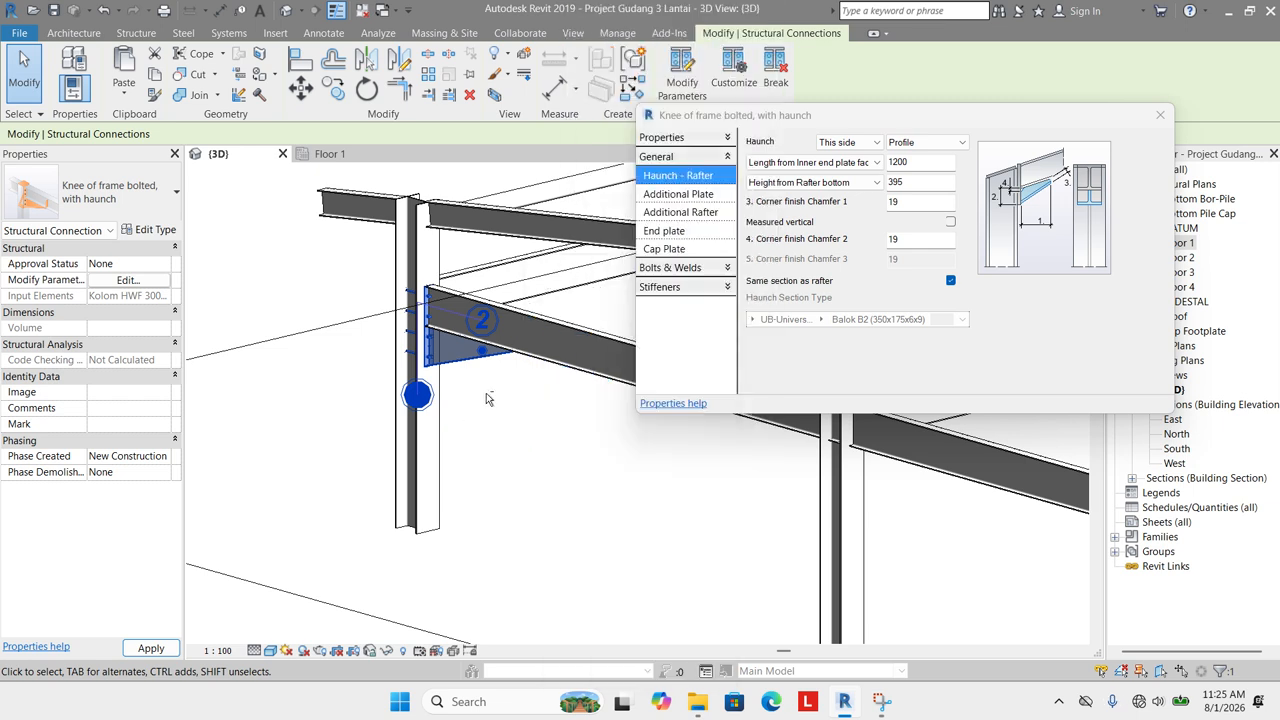
shift+middle_drag(480, 414, 534, 360)
scroll(534, 360, up, 3)
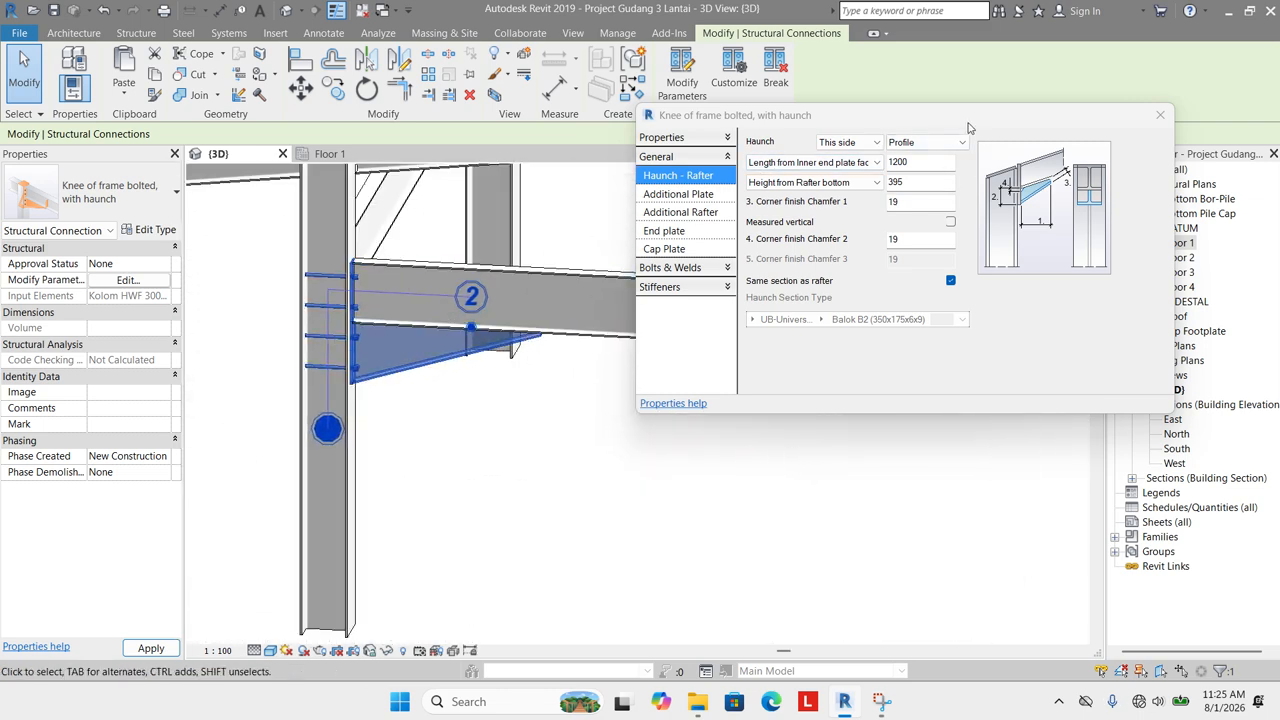
click(895, 161)
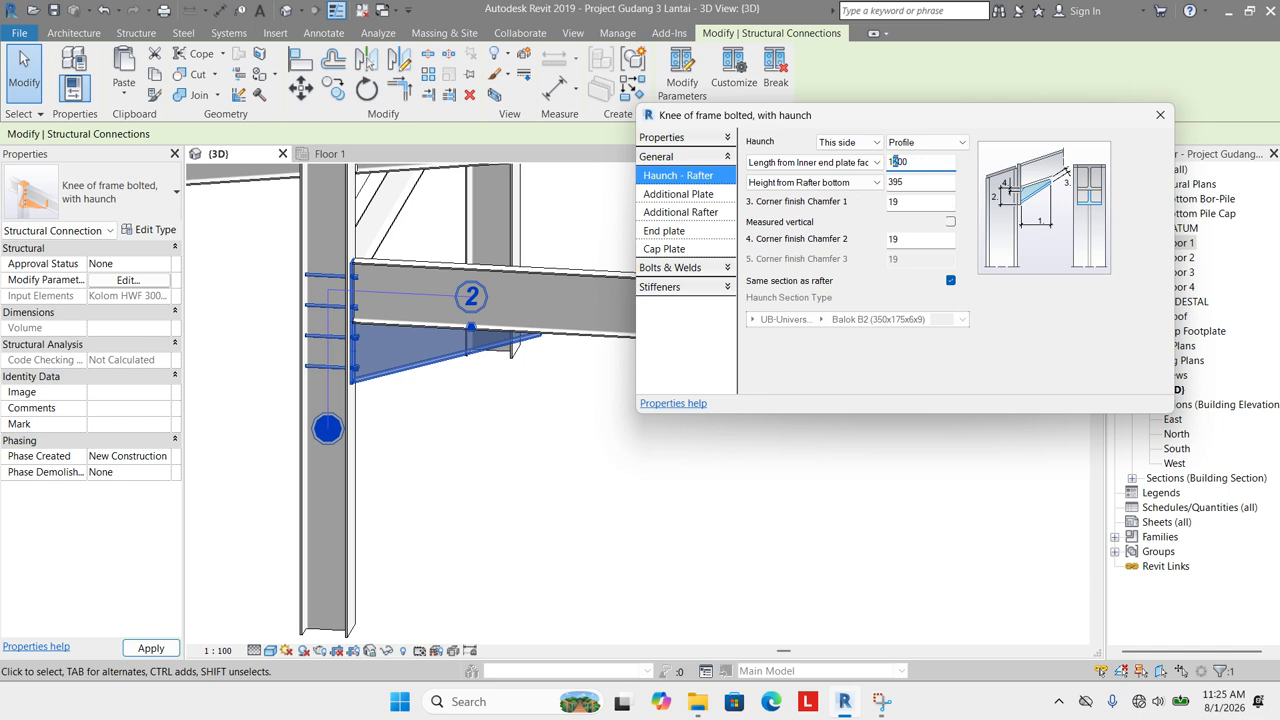
text(9)
click(918, 184)
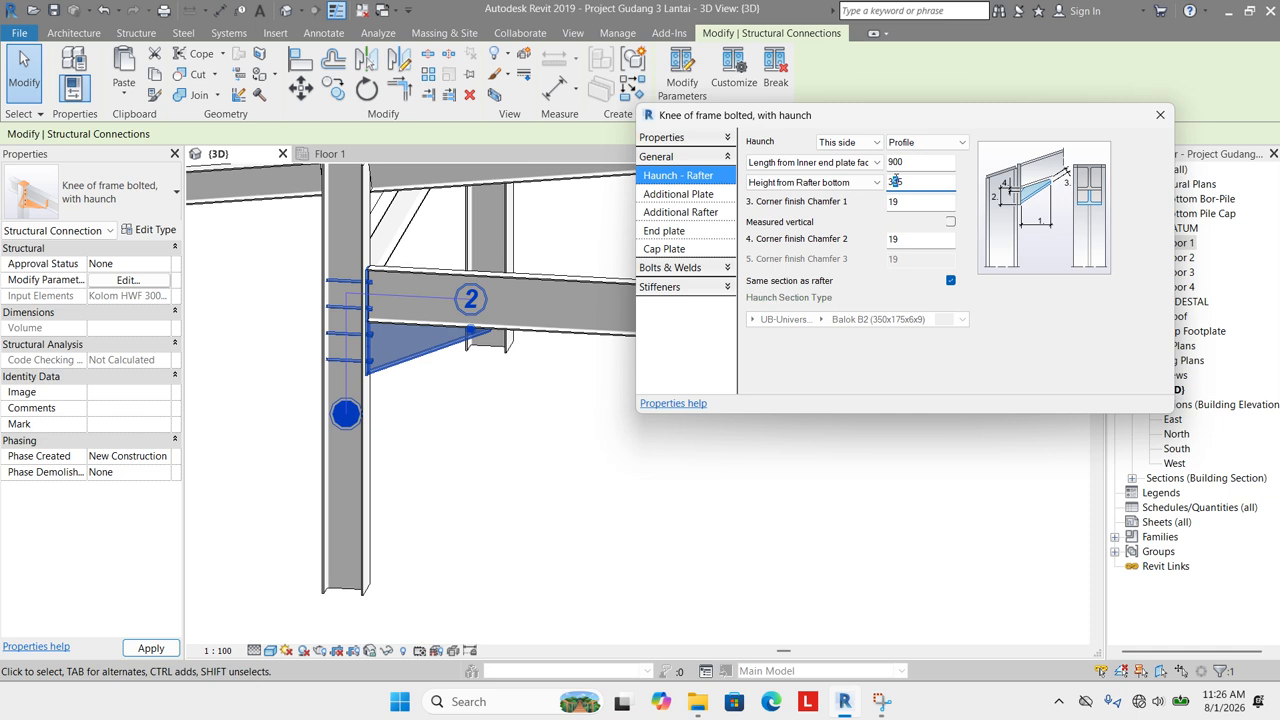
text(6)
click(912, 181)
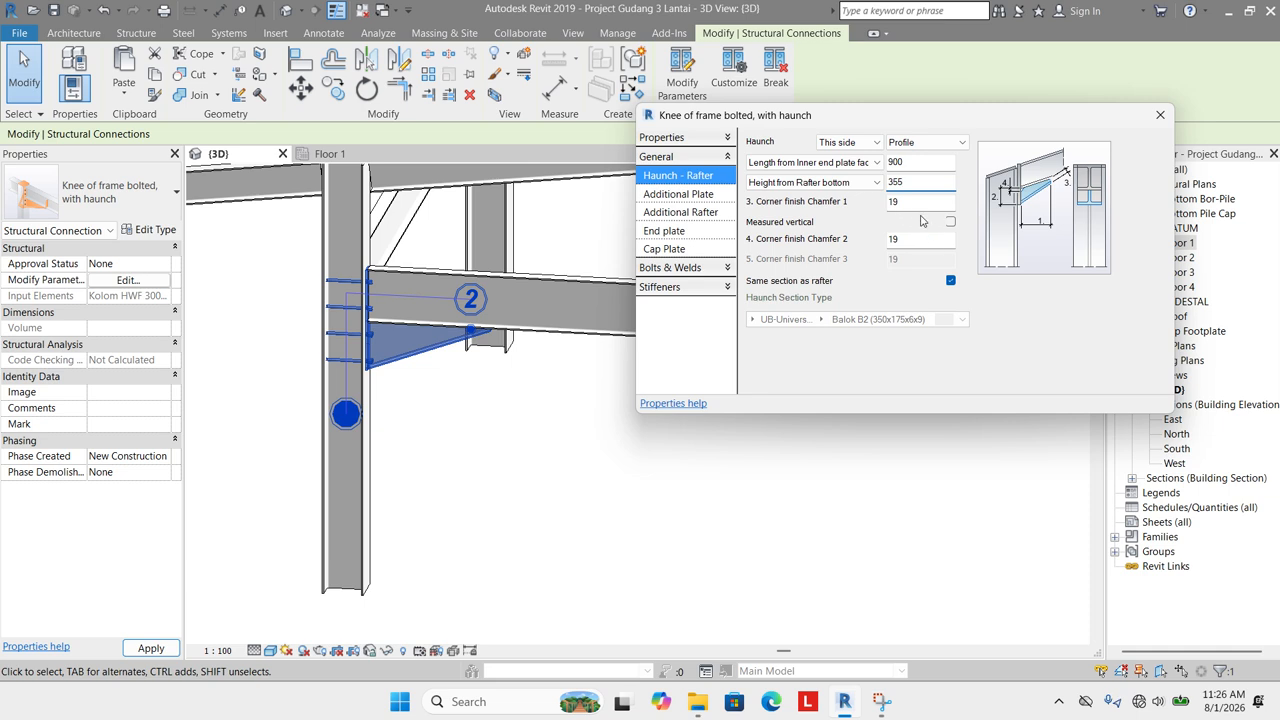
Examine the haunch's chamfered corners and bolts up close, and review the connection's Additional Plate options.
shift+middle_drag(325, 302, 480, 410)
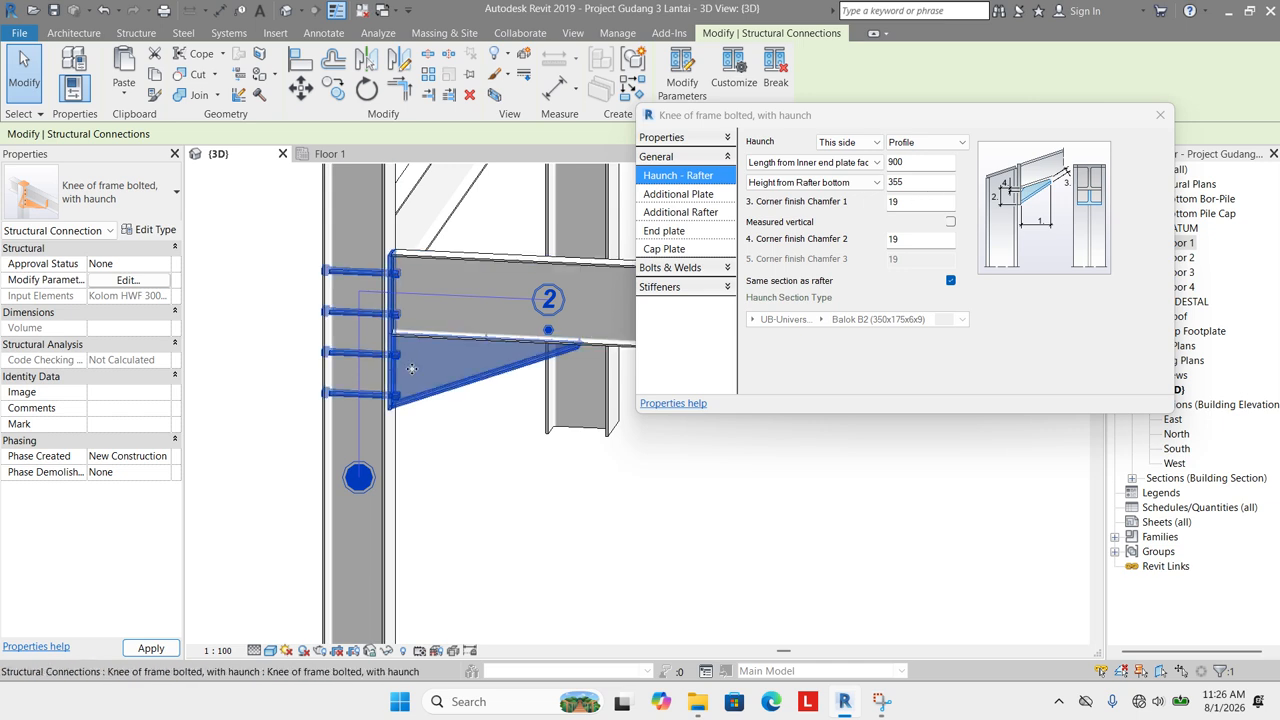
scroll(508, 349, up, 2)
shift+middle_drag(341, 428, 548, 326)
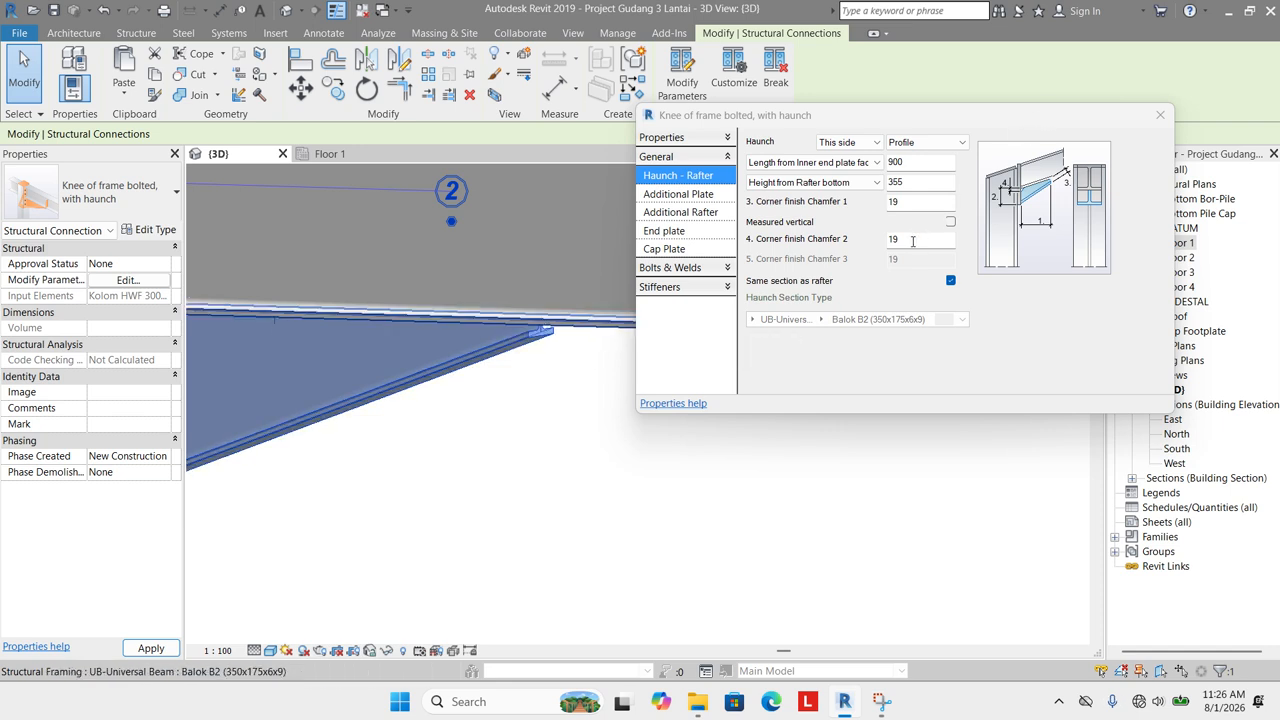
scroll(398, 337, down, 3)
scroll(272, 348, up, 4)
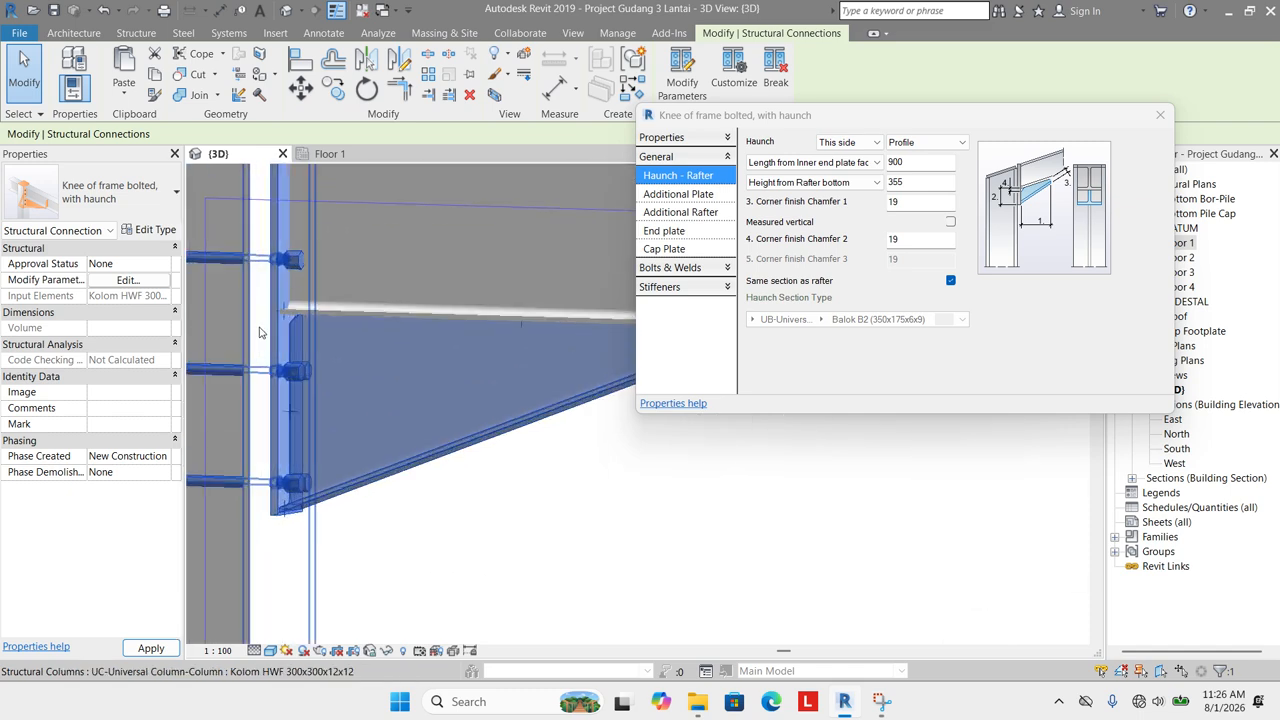
shift+middle_drag(352, 352, 430, 405)
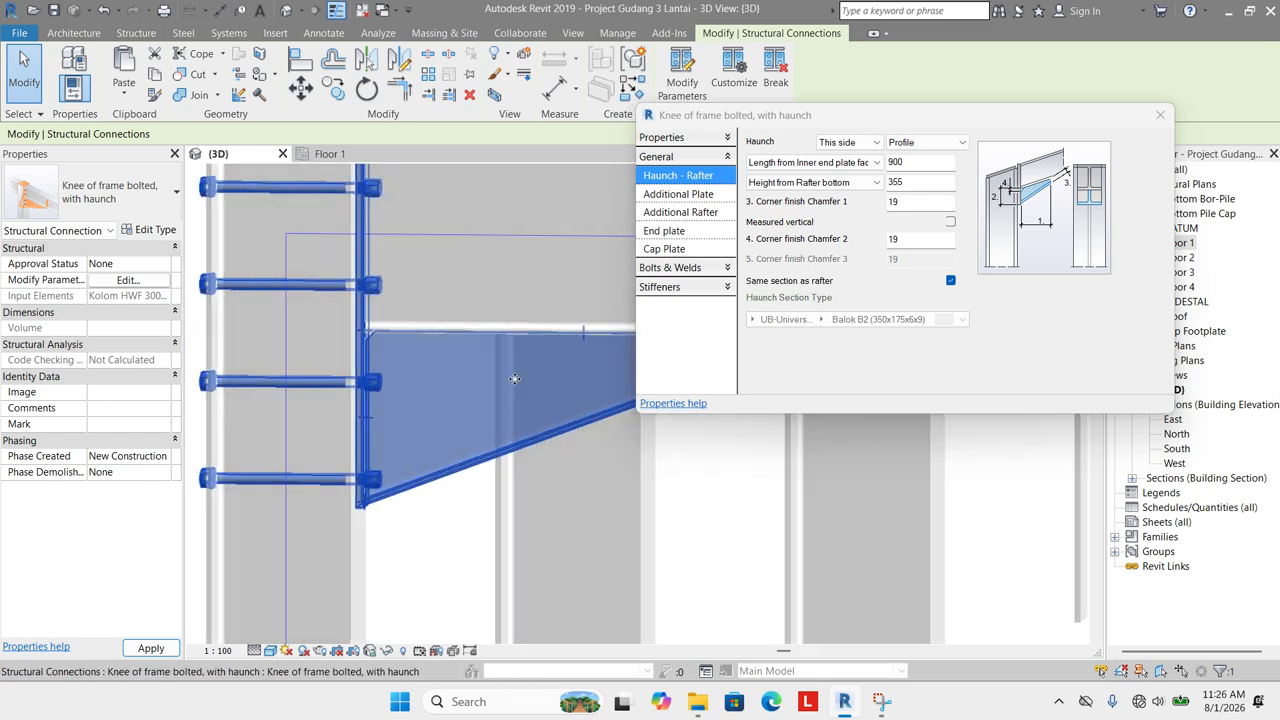
click(714, 196)
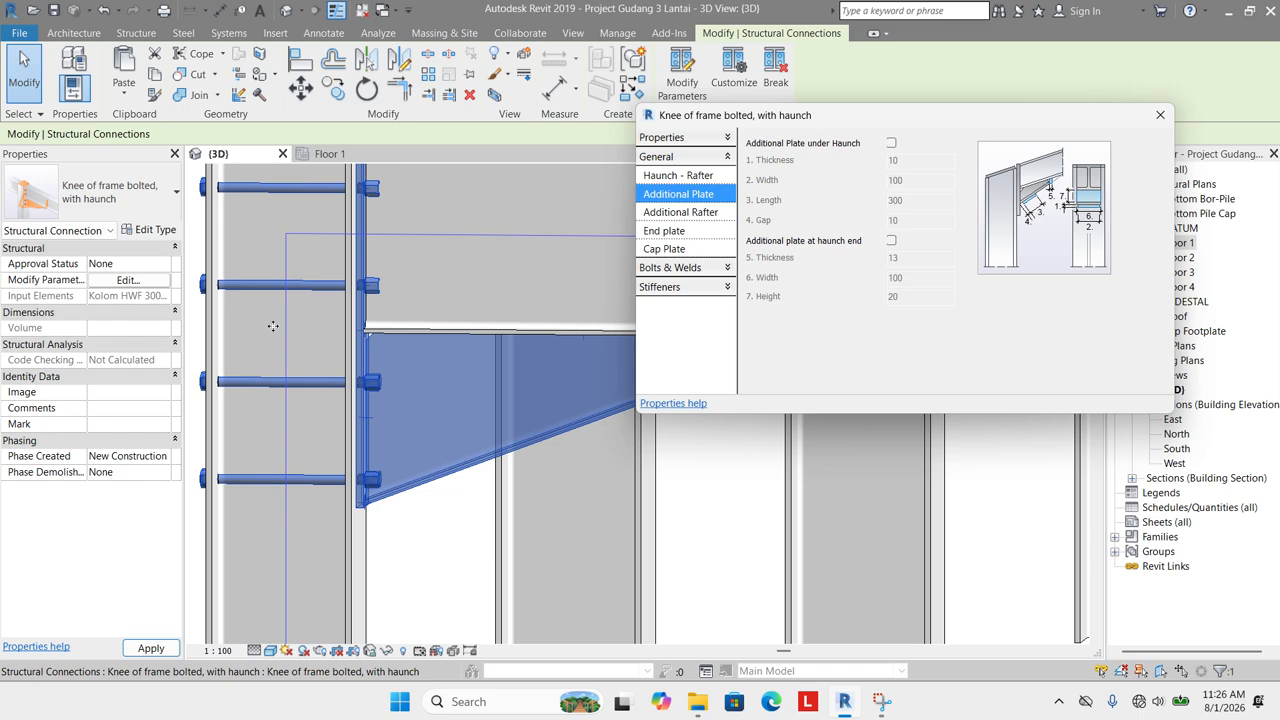
shift+middle_drag(273, 326, 372, 382)
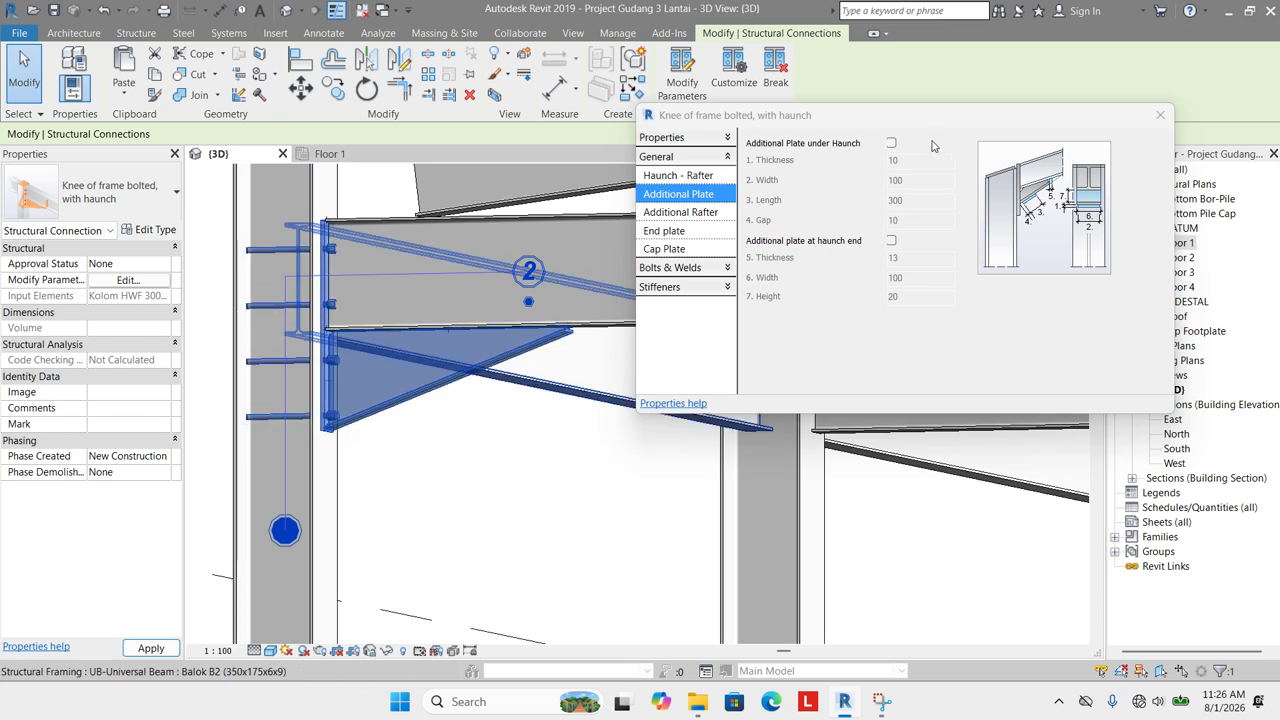
Review the Additional Rafter options against the corner column and its adjoining beams.
click(683, 213)
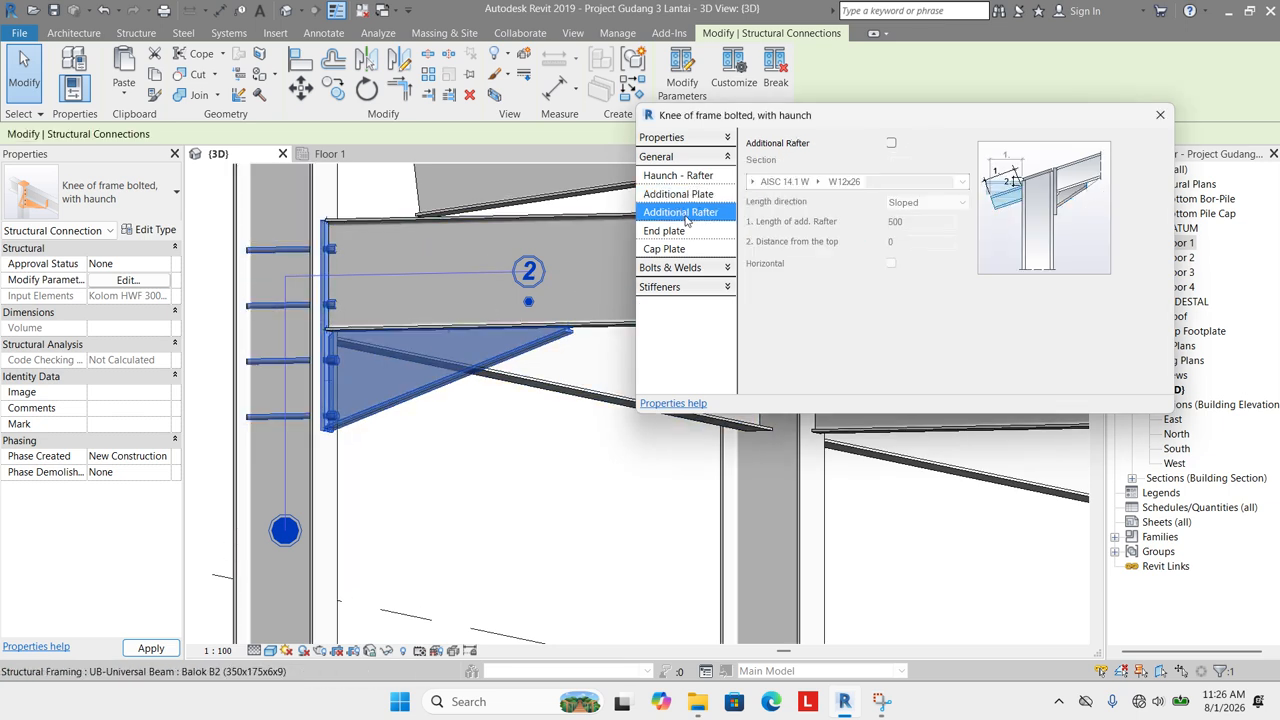
scroll(431, 293, down, 2)
shift+middle_drag(431, 293, 457, 409)
scroll(457, 408, down, 2)
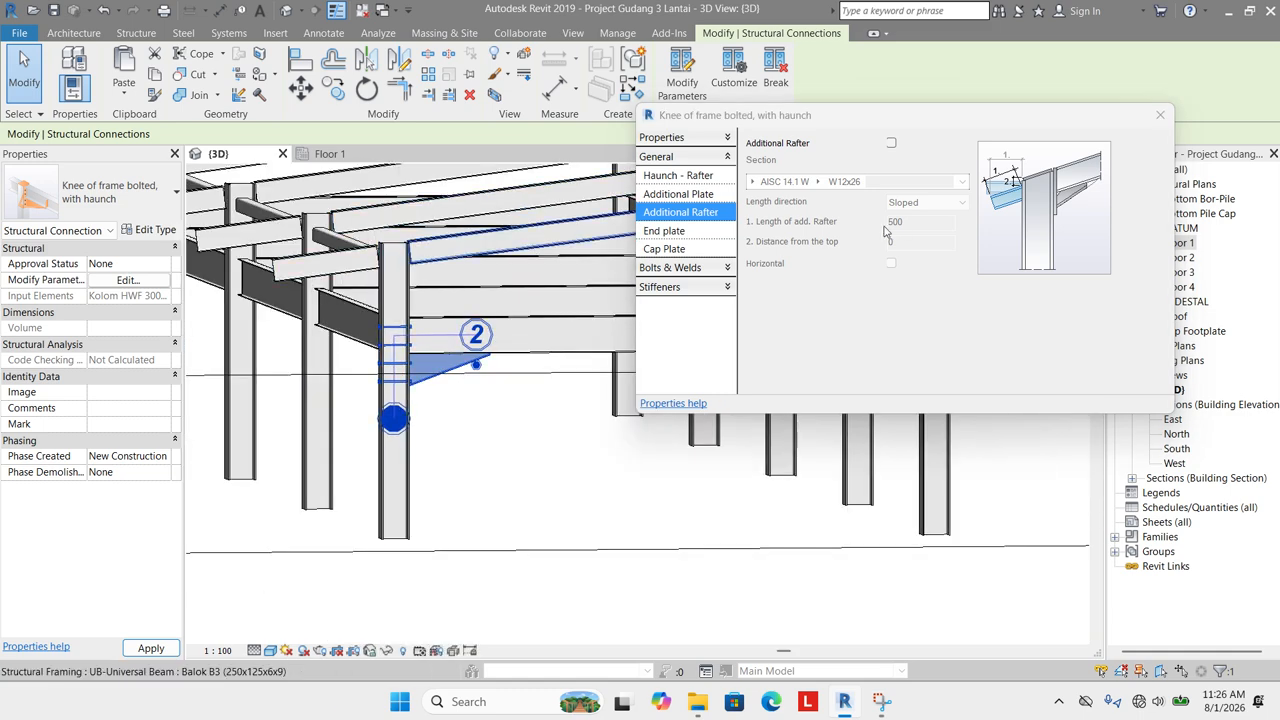
scroll(410, 380, up, 3)
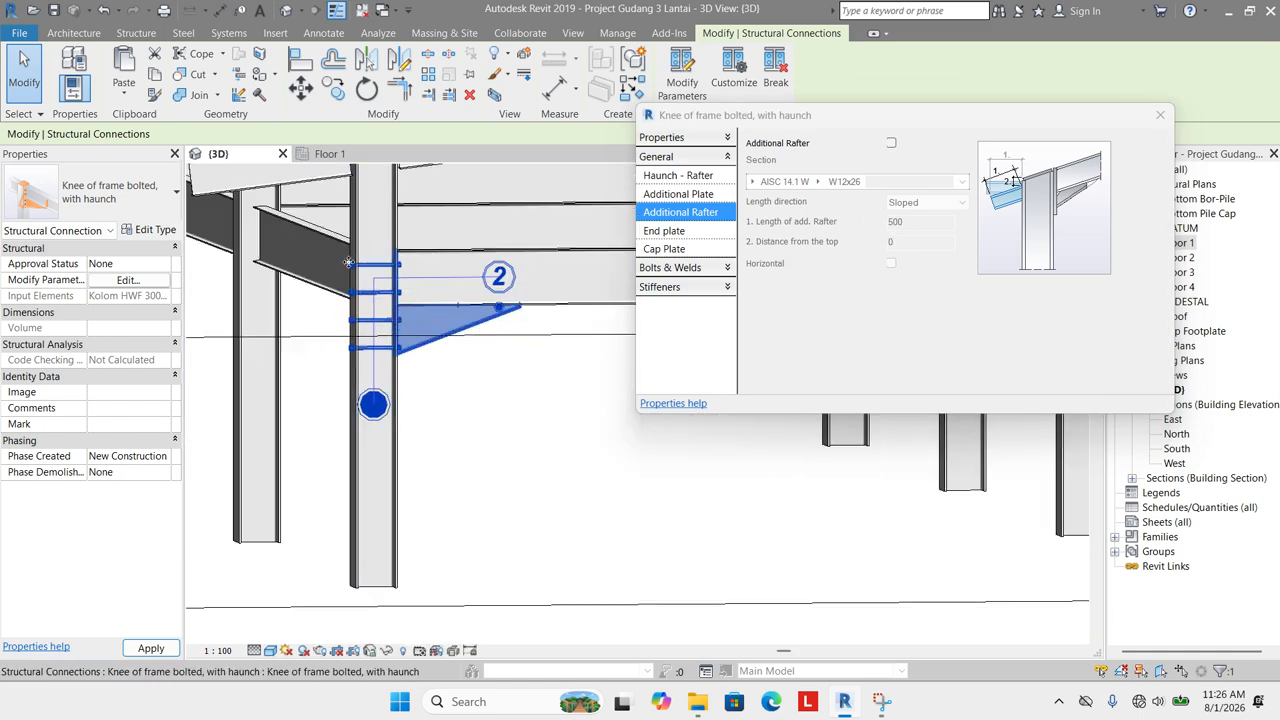
middle_drag(360, 280, 402, 342)
scroll(343, 214, down, 2)
scroll(402, 342, up, 2)
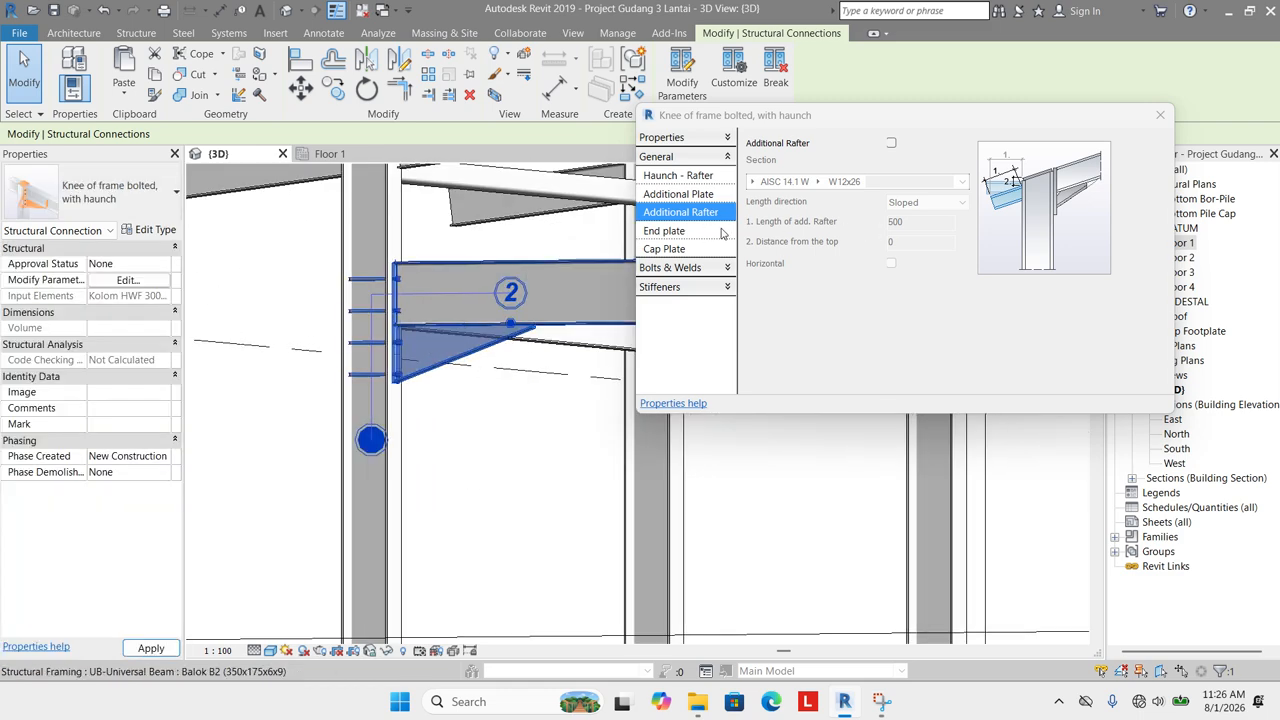
Set the connection end plate's construction gap to 5.
click(720, 232)
shift+middle_drag(413, 315, 434, 366)
scroll(410, 290, up, 3)
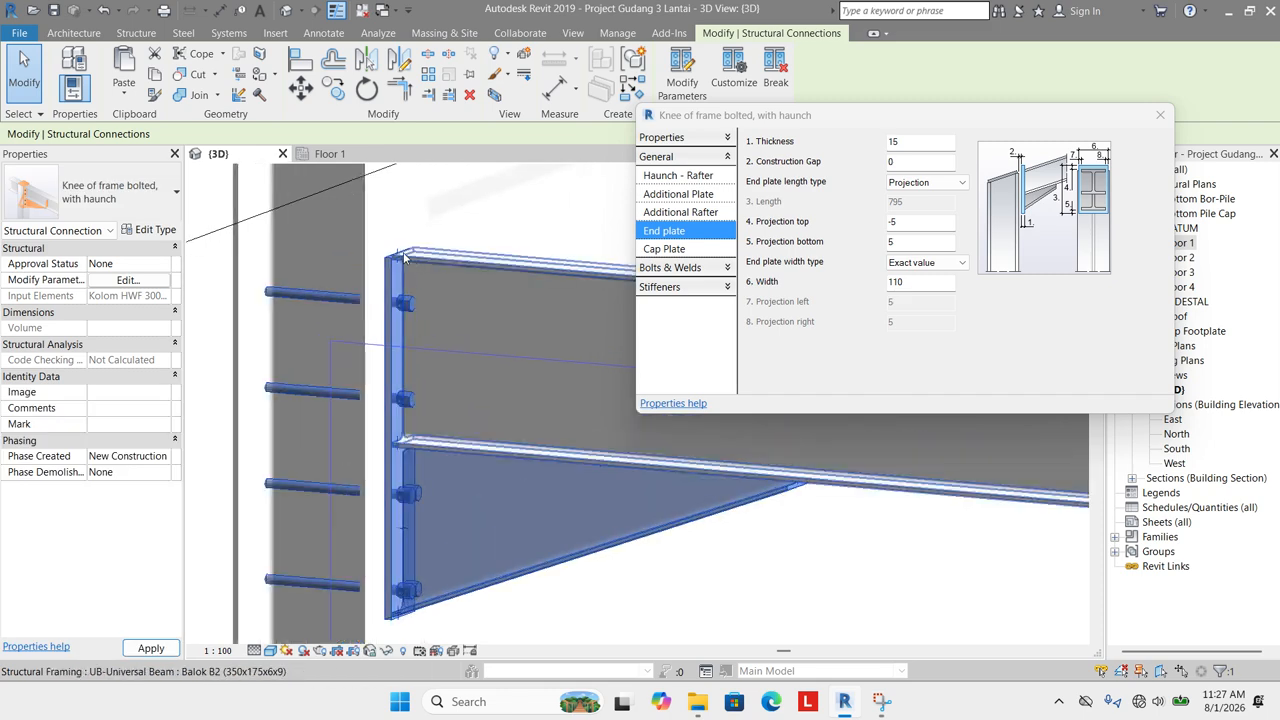
scroll(405, 258, up, 2)
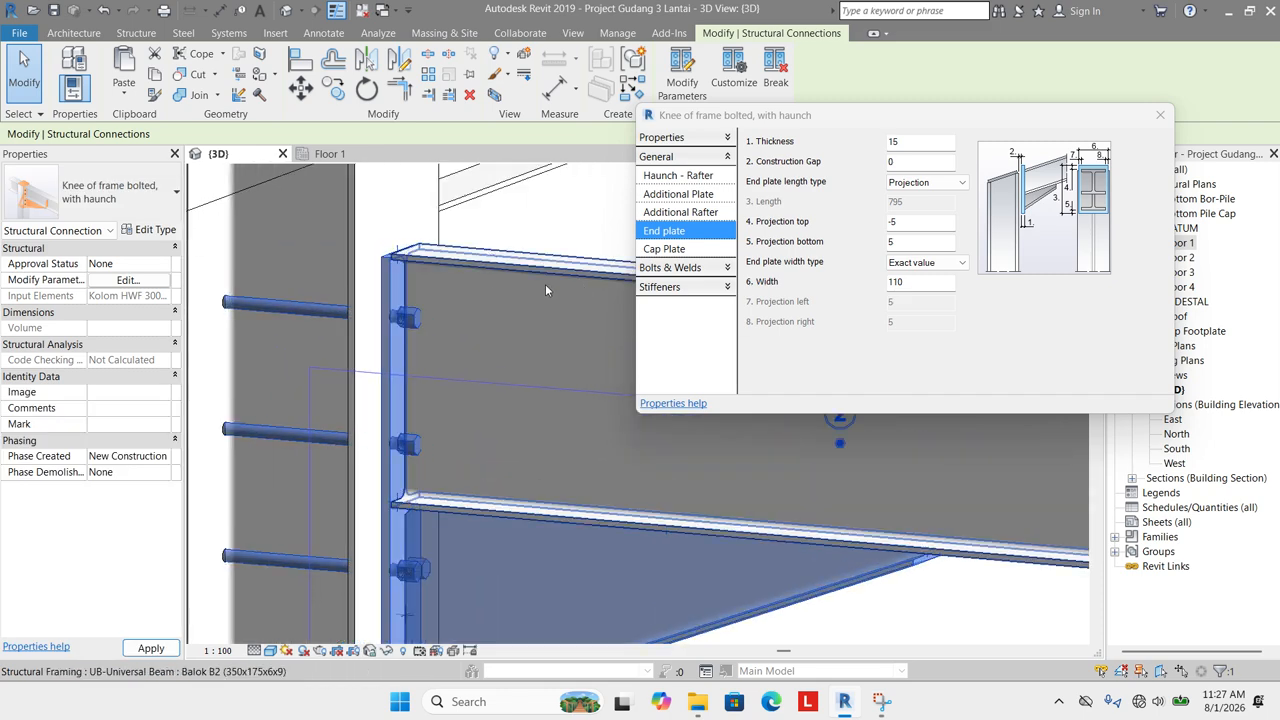
scroll(360, 266, down, 2)
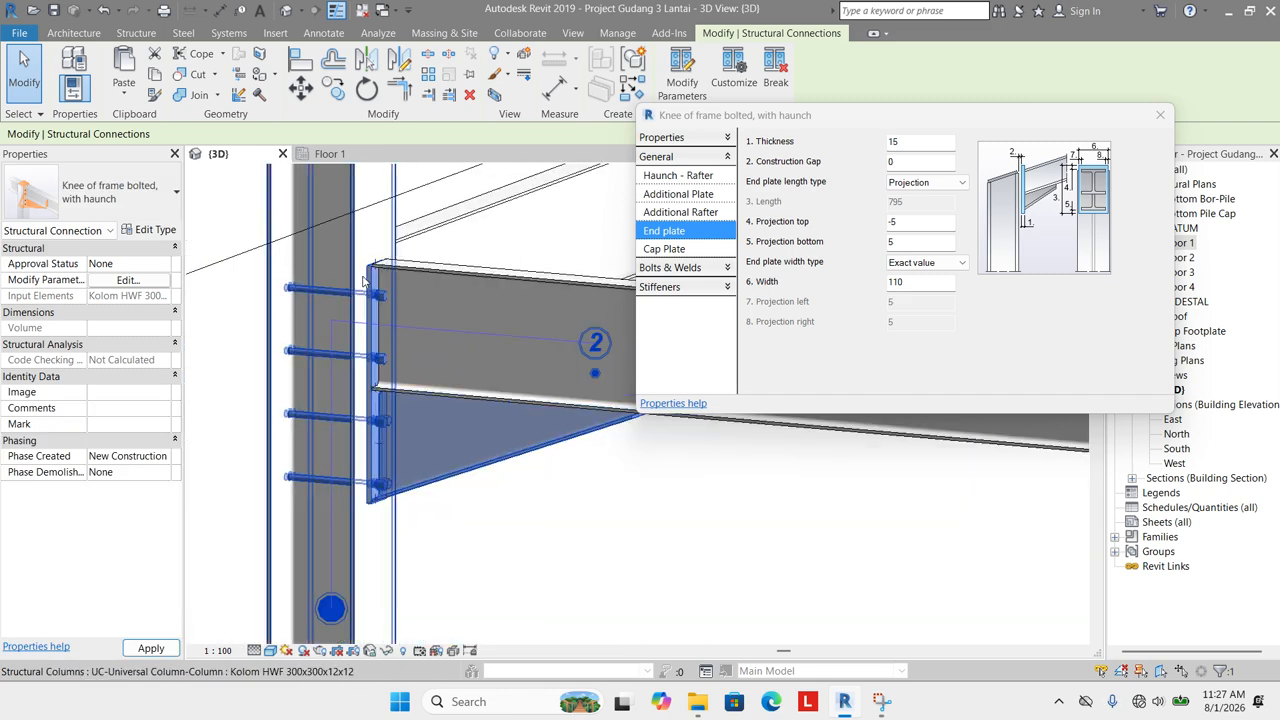
click(910, 143)
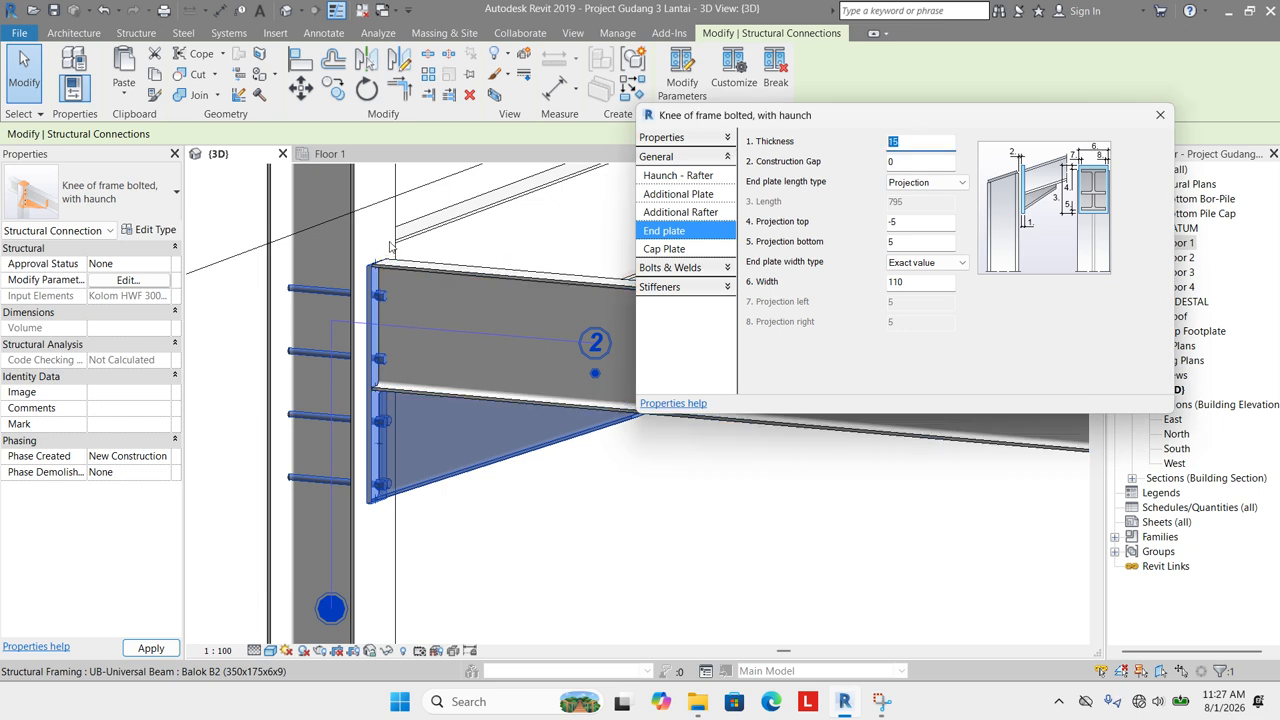
scroll(391, 246, up, 3)
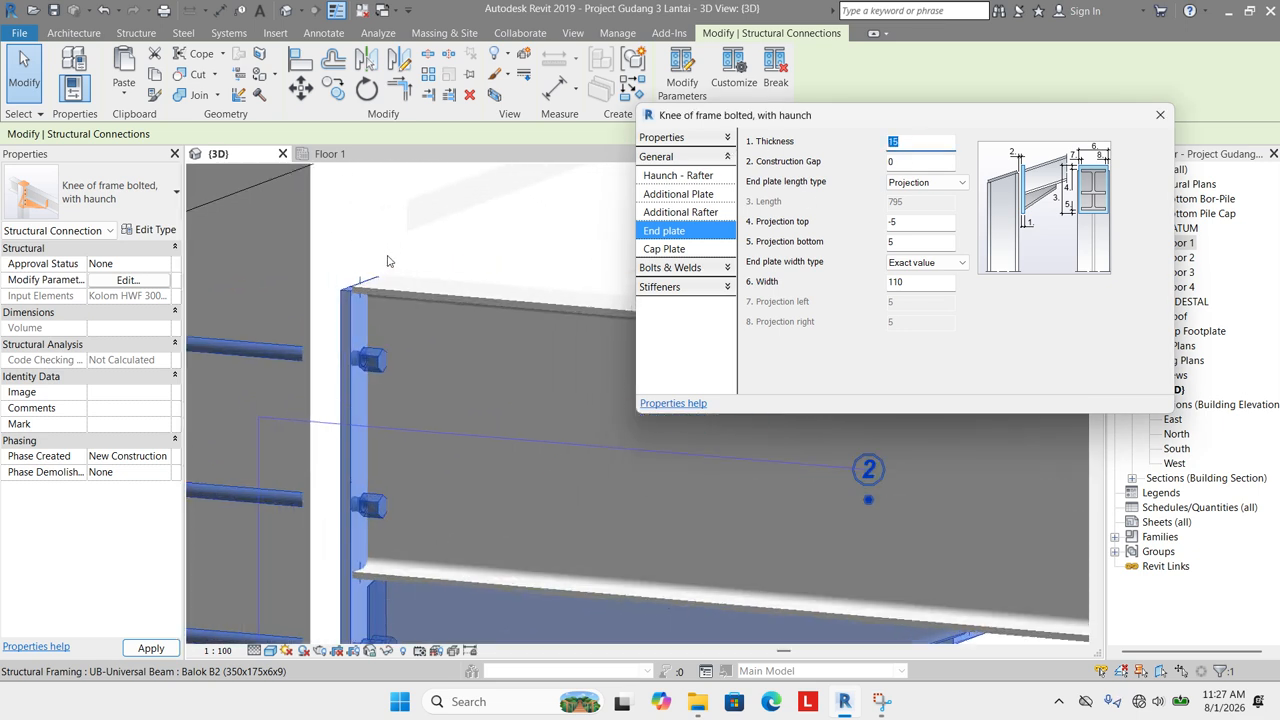
click(912, 159)
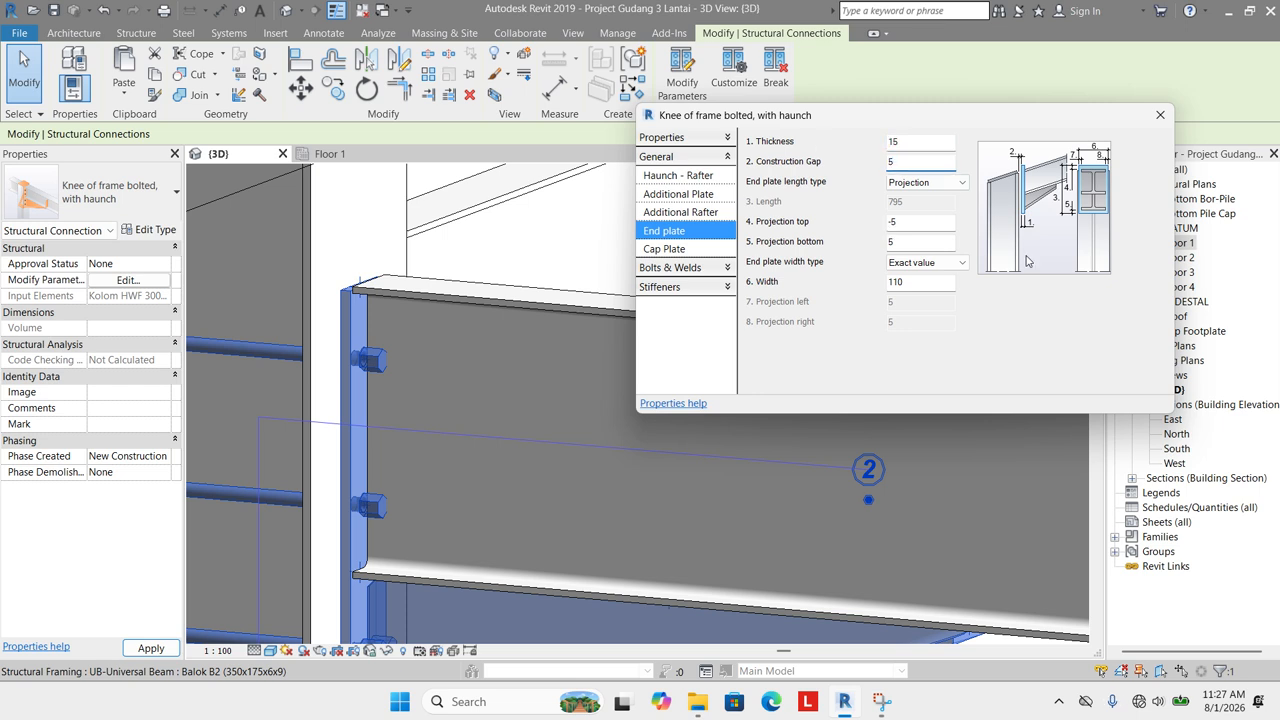
Set the end plate's top and bottom projections to 0.
click(908, 221)
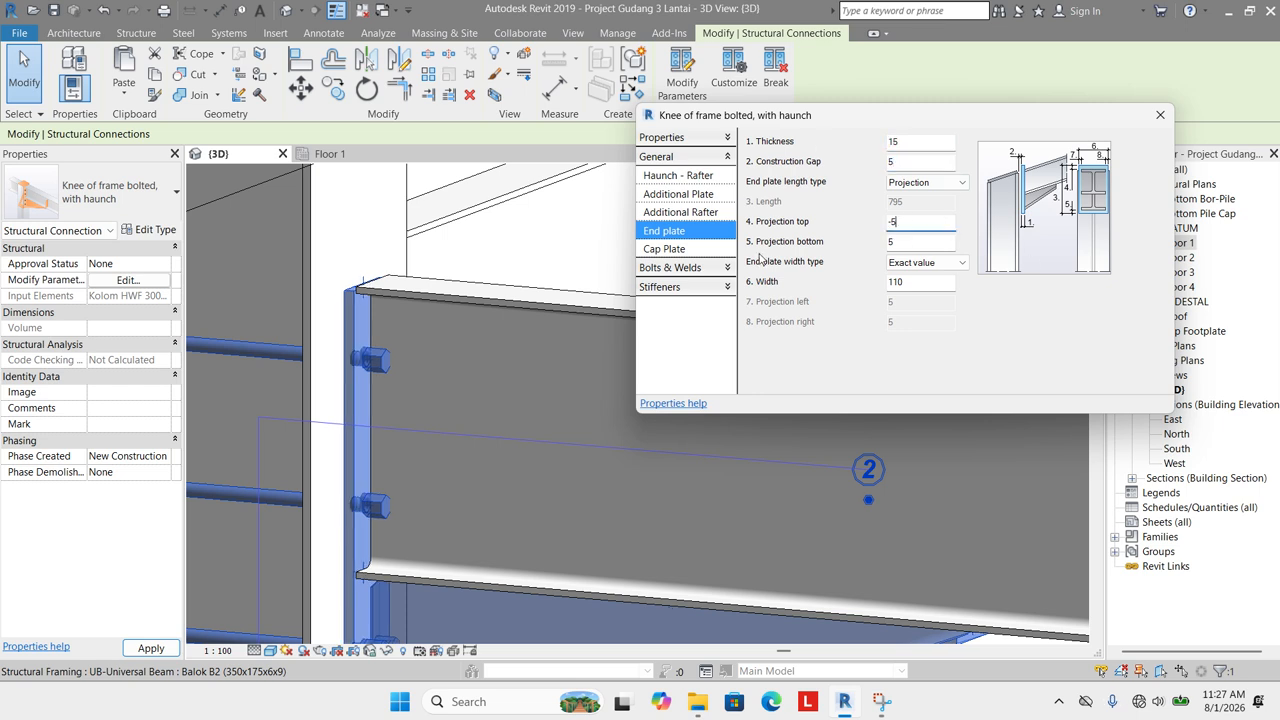
shift+middle_drag(520, 400, 368, 318)
scroll(357, 312, up, 1)
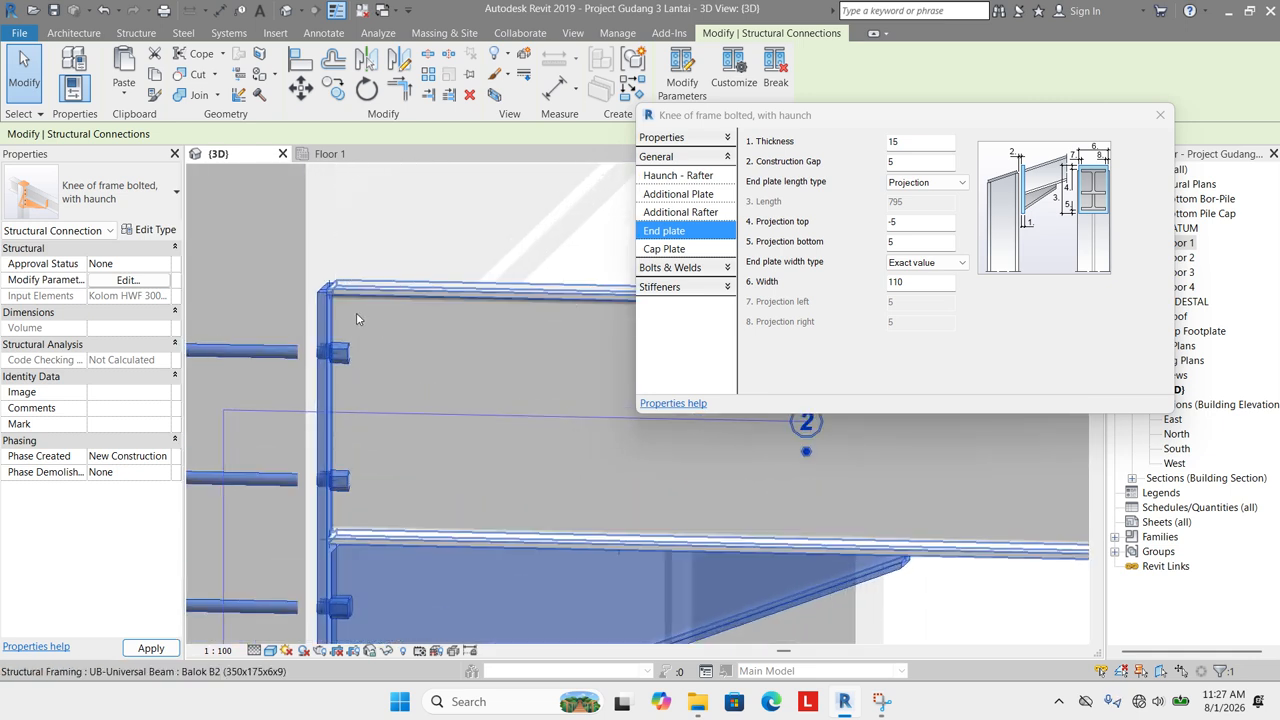
drag(919, 222, 737, 222)
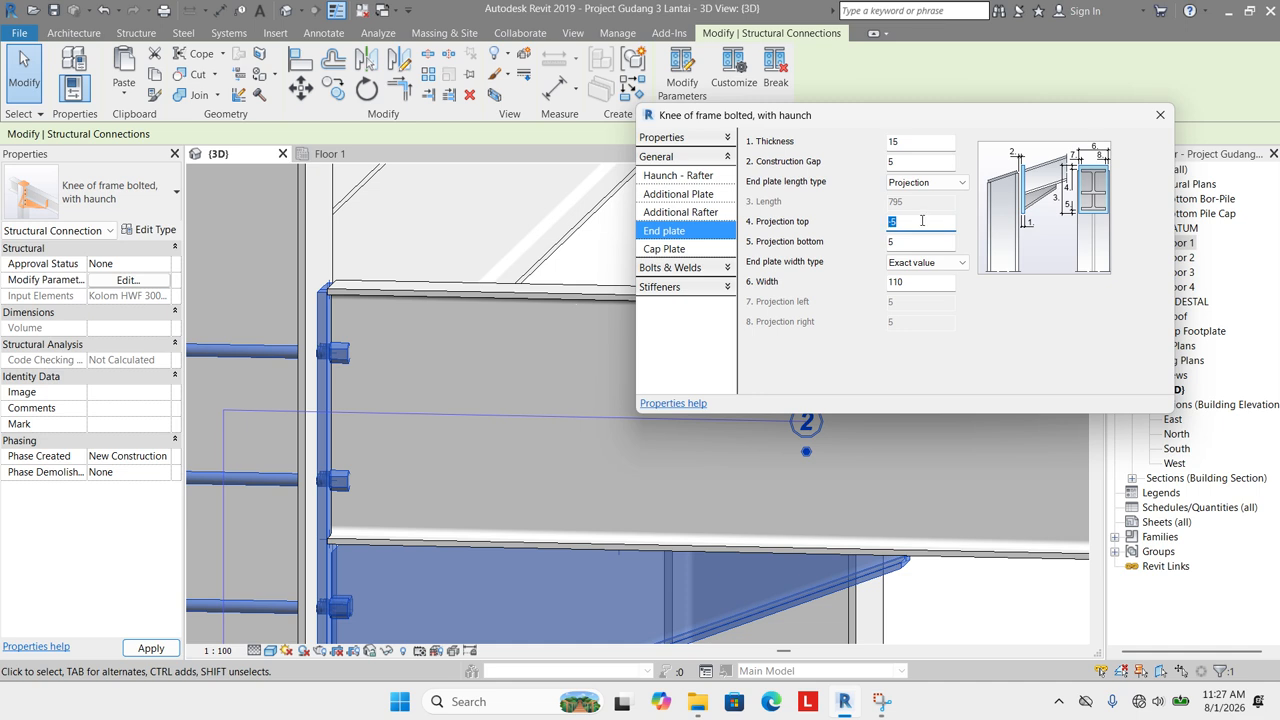
drag(924, 221, 798, 207)
text(0)
key(Tab)
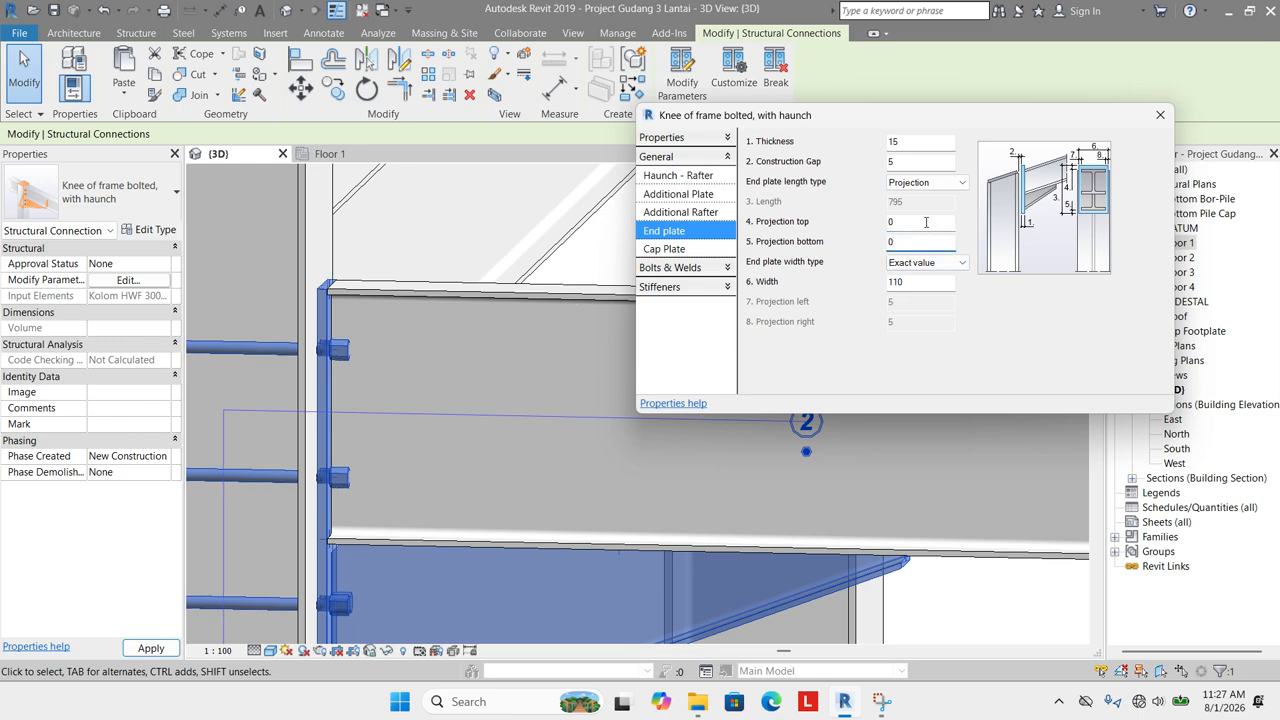
Examine the end plate's top and bottom edges and bolts against the beam flange and haunch.
click(926, 222)
scroll(330, 290, down, 3)
scroll(353, 423, up, 4)
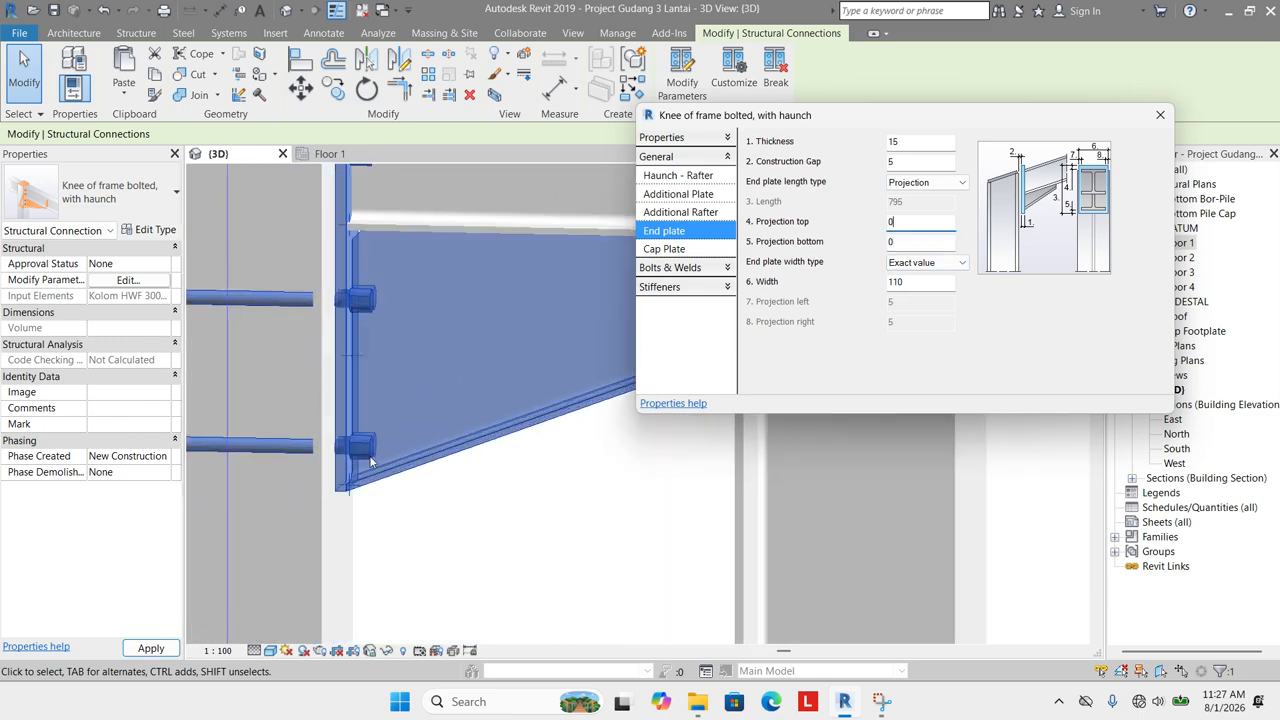
shift+middle_drag(370, 460, 401, 496)
scroll(343, 515, down, 3)
scroll(343, 318, up, 5)
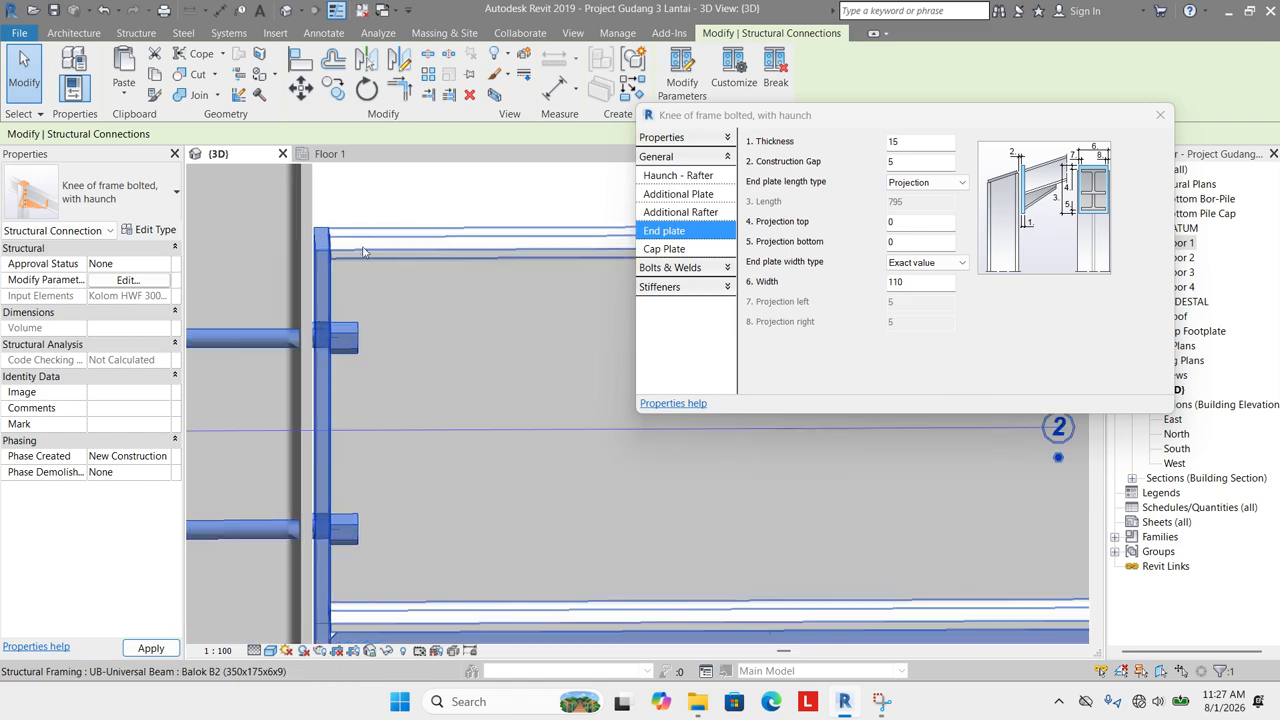
scroll(343, 203, down, 4)
scroll(383, 464, up, 2)
shift+middle_drag(393, 495, 262, 425)
shift+middle_drag(398, 464, 414, 523)
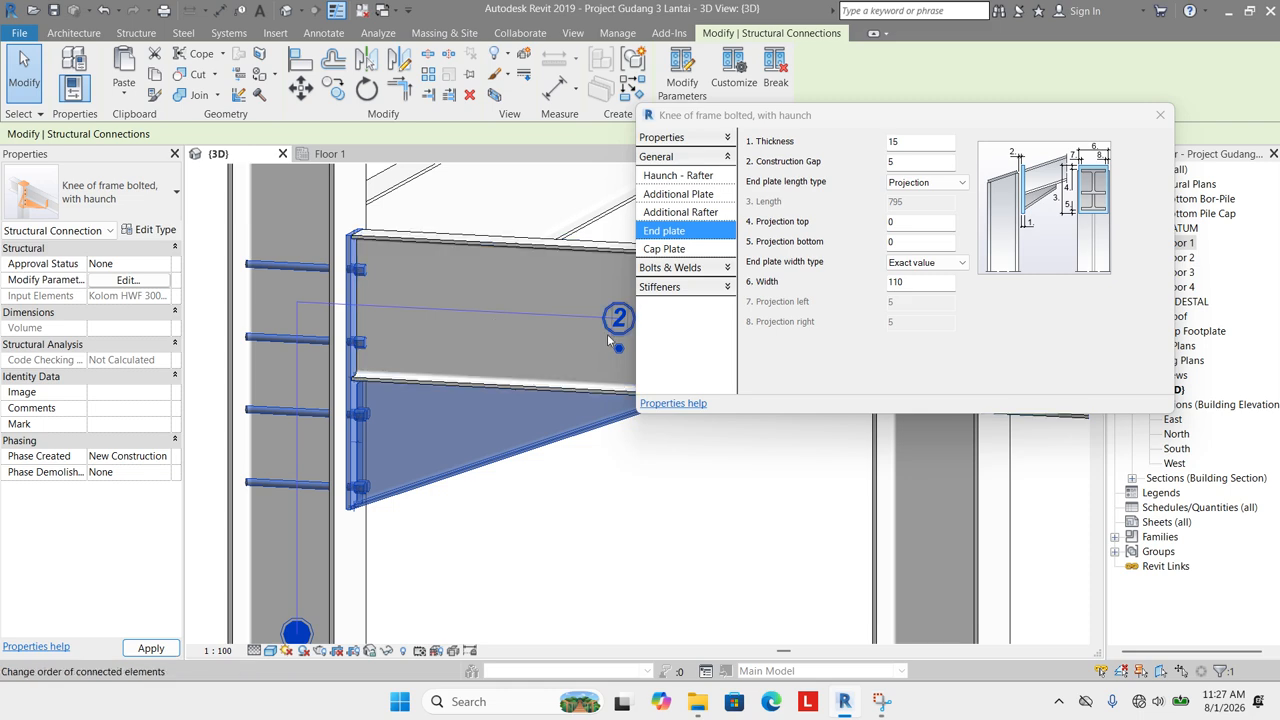
Try an exact width of 150 for the connection's end plate.
shift+middle_drag(400, 270, 262, 350)
double_click(913, 283)
text(1)
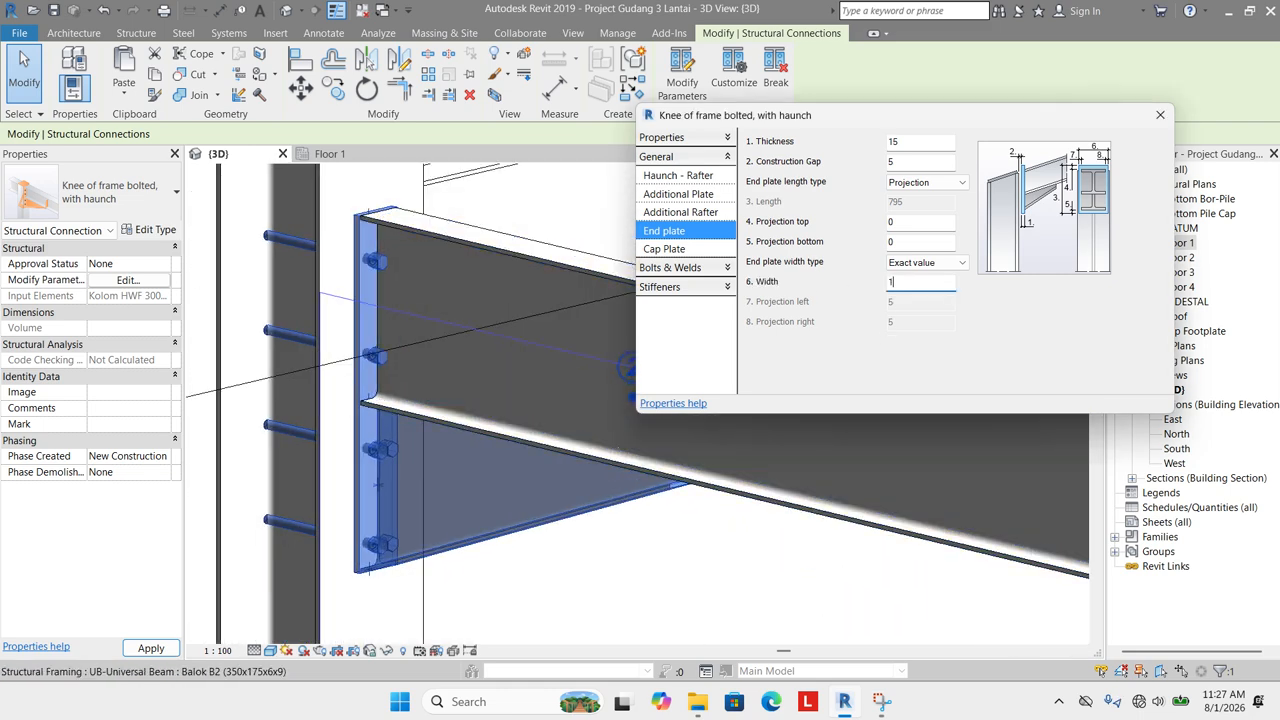
click(908, 242)
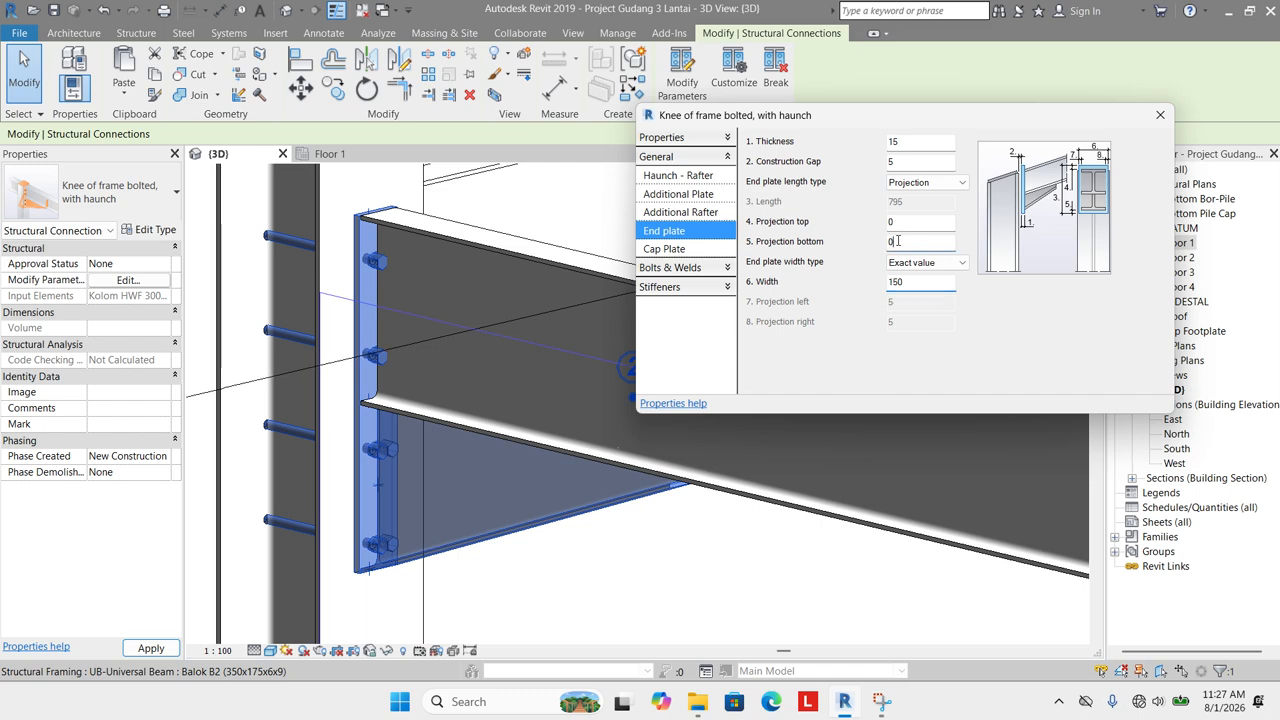
shift+middle_drag(426, 362, 300, 360)
Set the end plate's exact width to 100.
double_click(919, 281)
text(1)
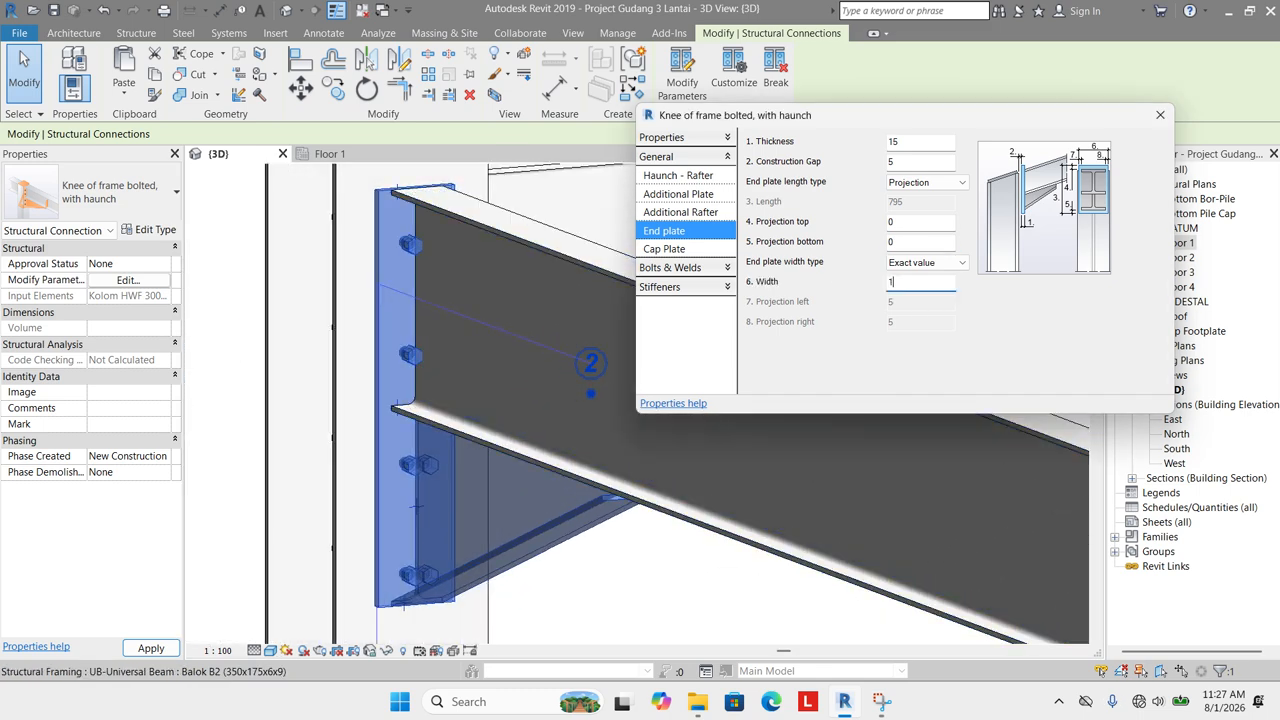
text(00)
click(906, 242)
shift+middle_drag(391, 228, 497, 327)
scroll(497, 327, down, 4)
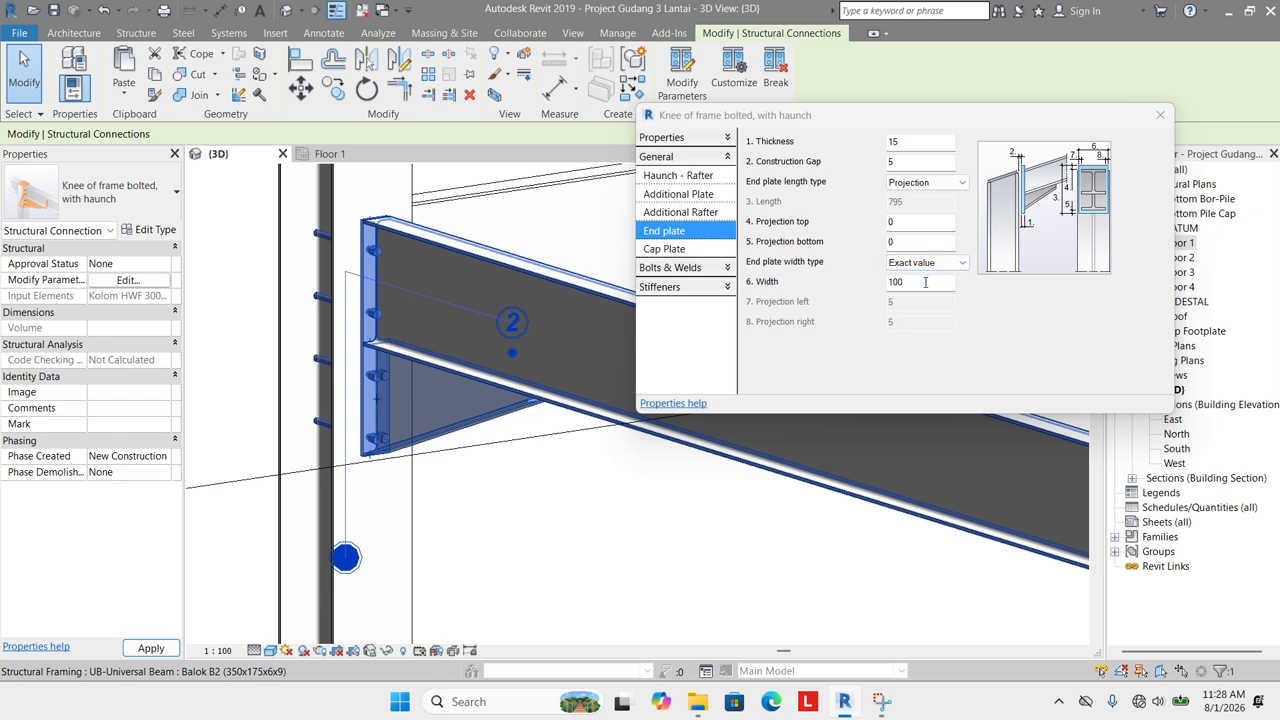
Turn off placing the connection bolts on the gauge line and set their horizontal distance to 50.
click(689, 250)
click(697, 268)
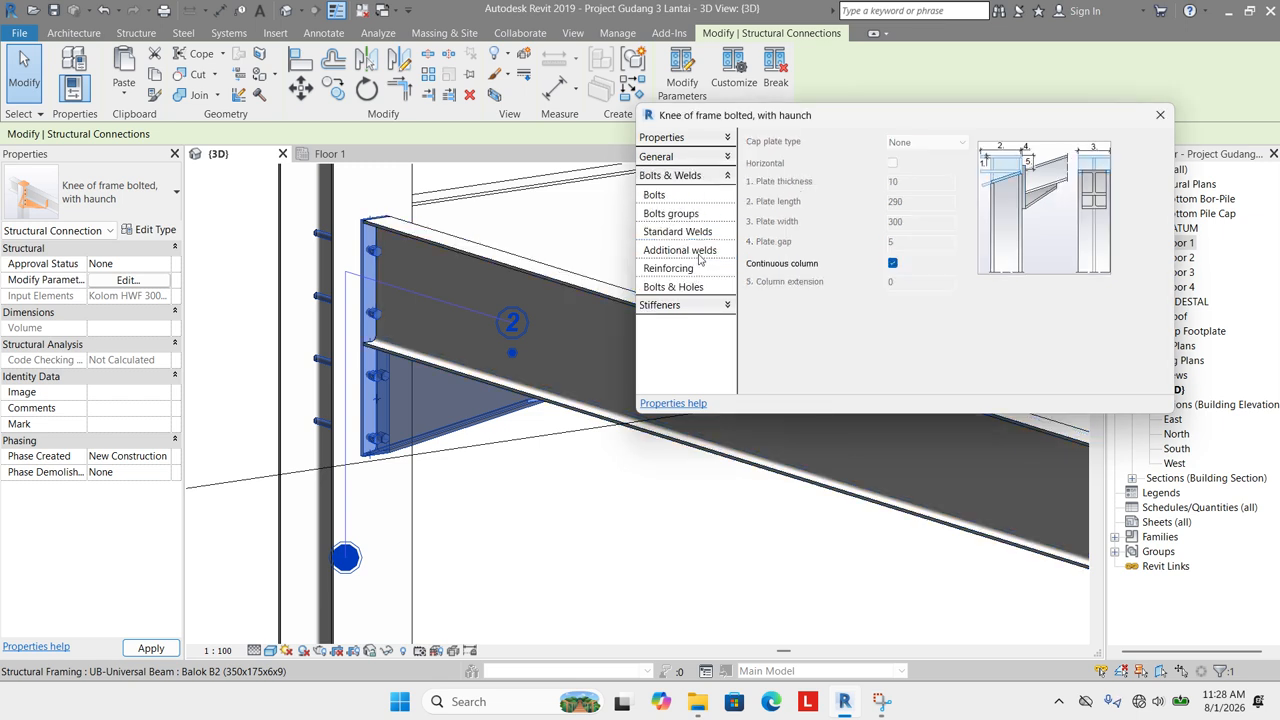
click(697, 197)
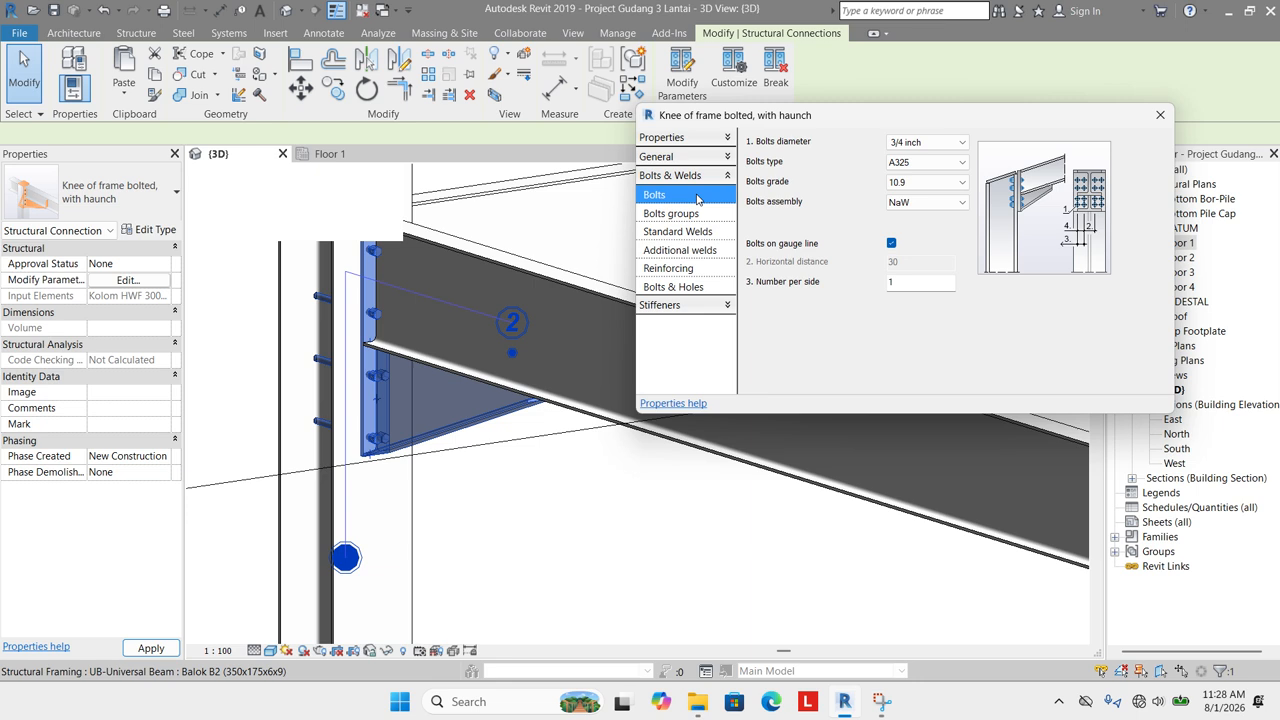
scroll(304, 362, down, 2)
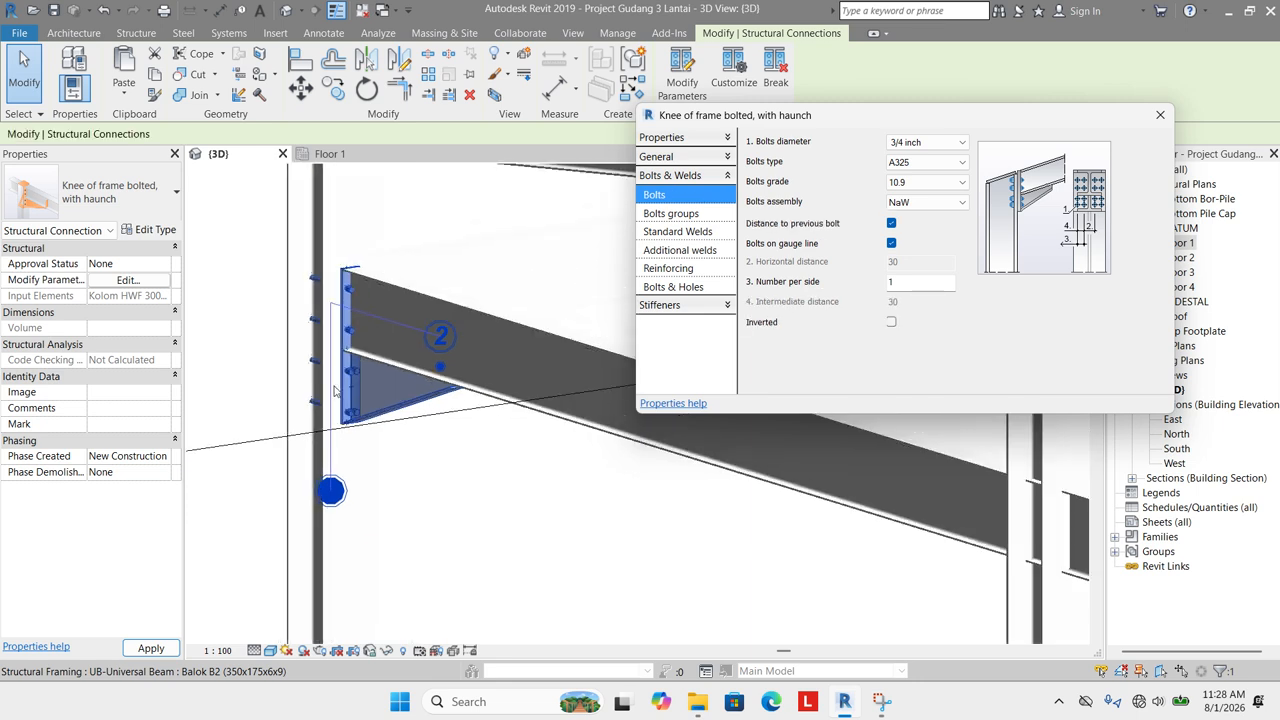
shift+middle_drag(340, 440, 496, 456)
scroll(369, 344, up, 2)
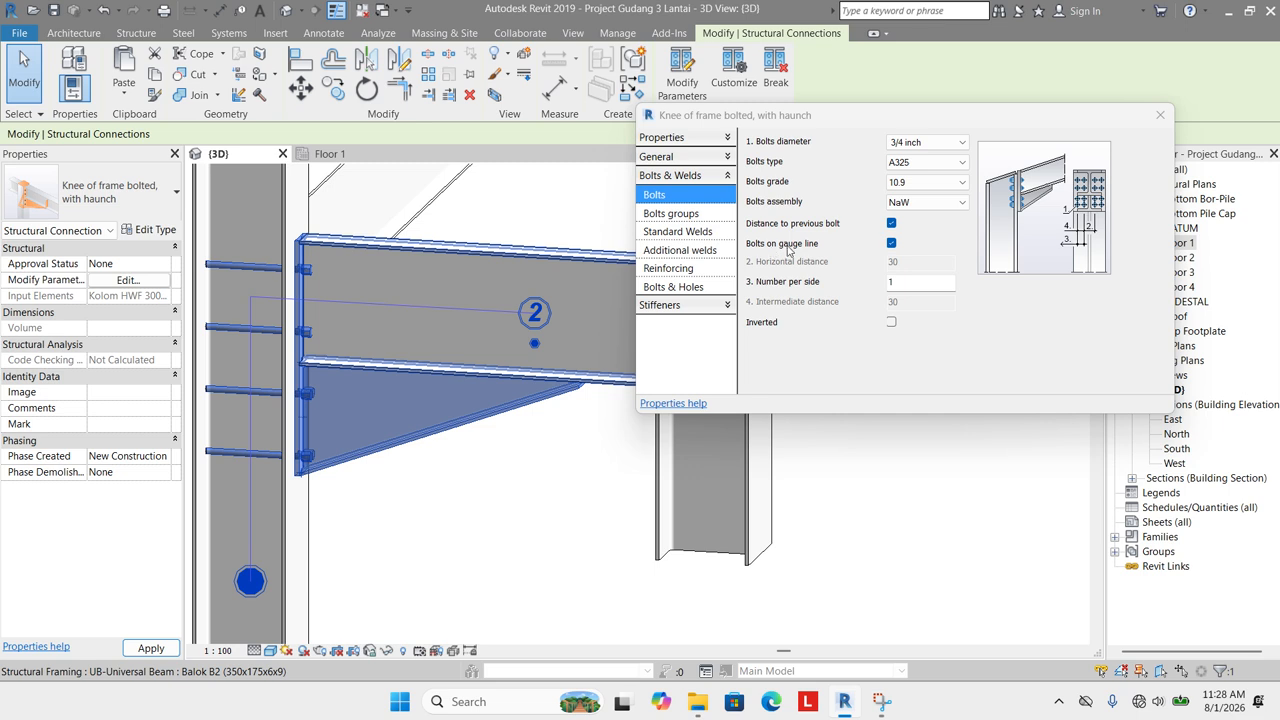
click(890, 246)
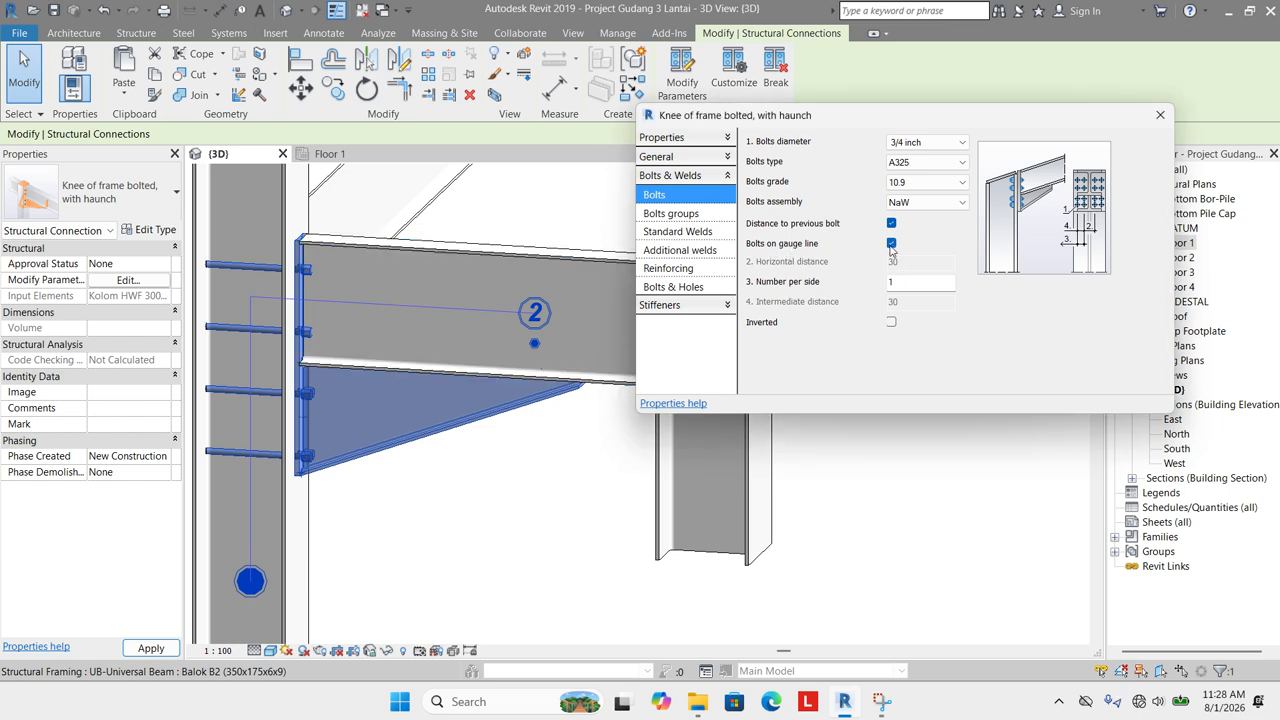
click(890, 244)
key(Tab)
text(5)
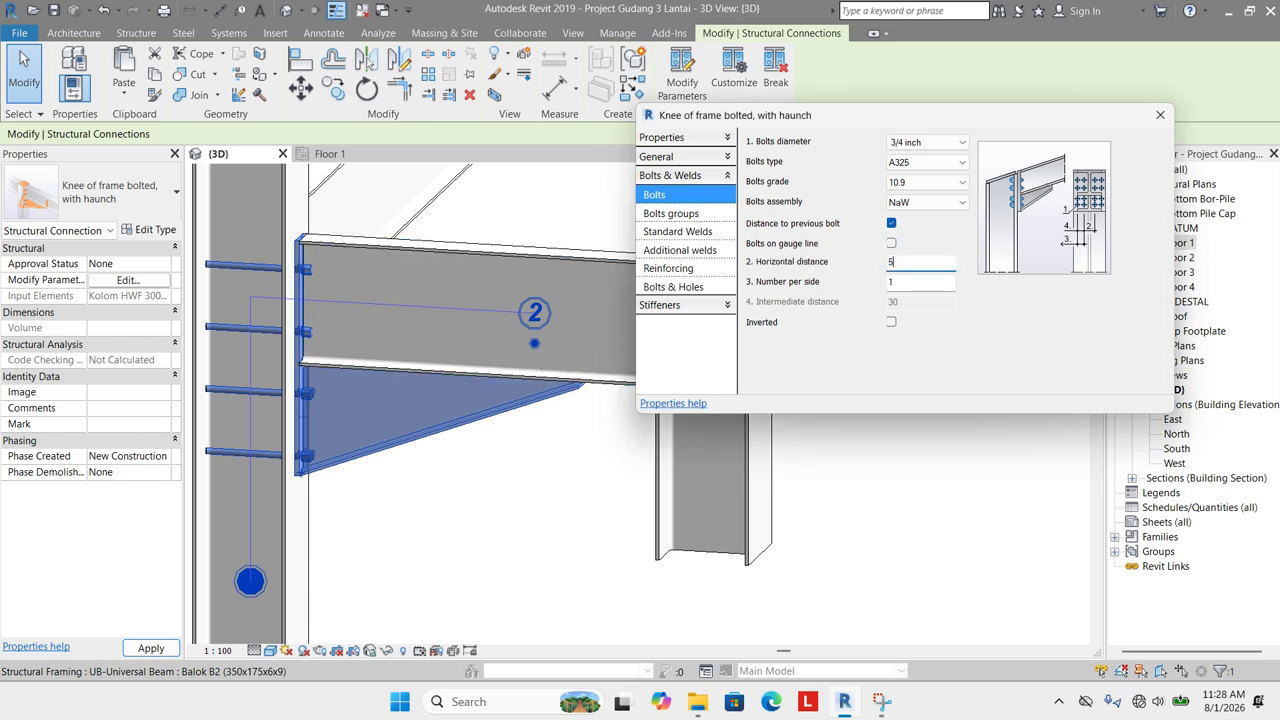
click(925, 281)
scroll(322, 322, up, 3)
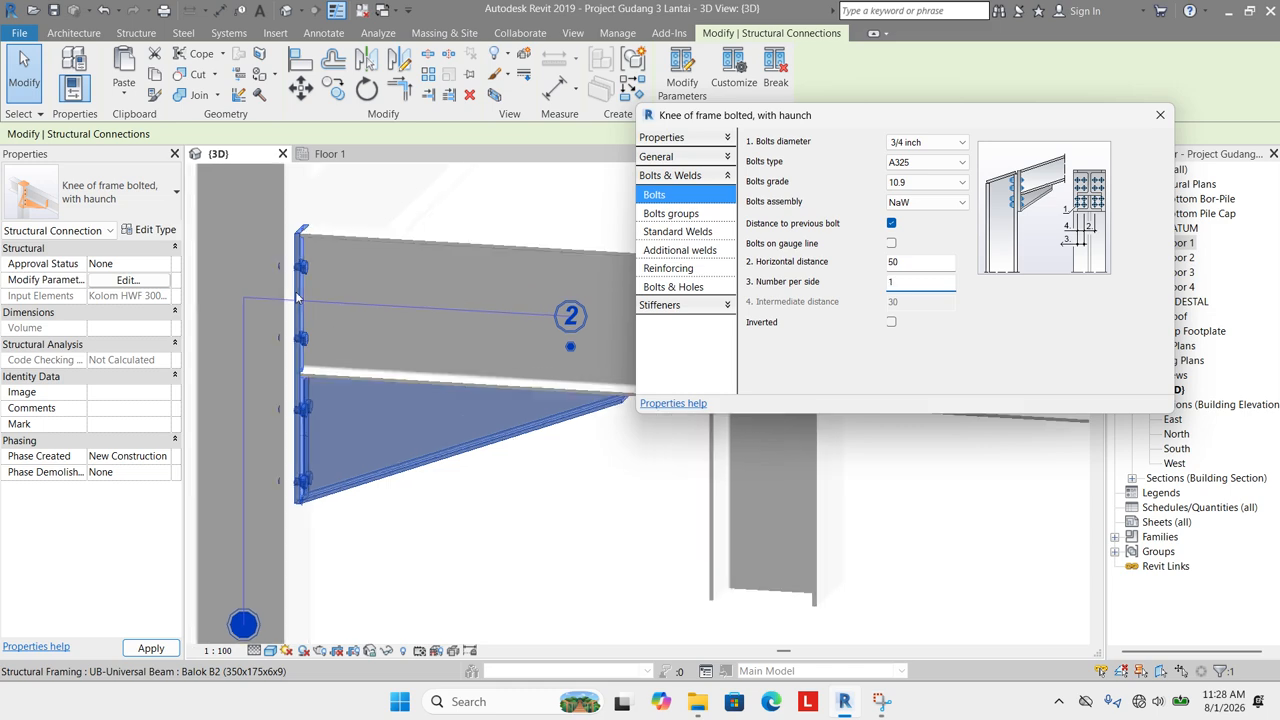
Examine the bolt positions on the end plate and column flange from several angles.
shift+middle_drag(322, 324, 214, 360)
scroll(352, 413, up, 5)
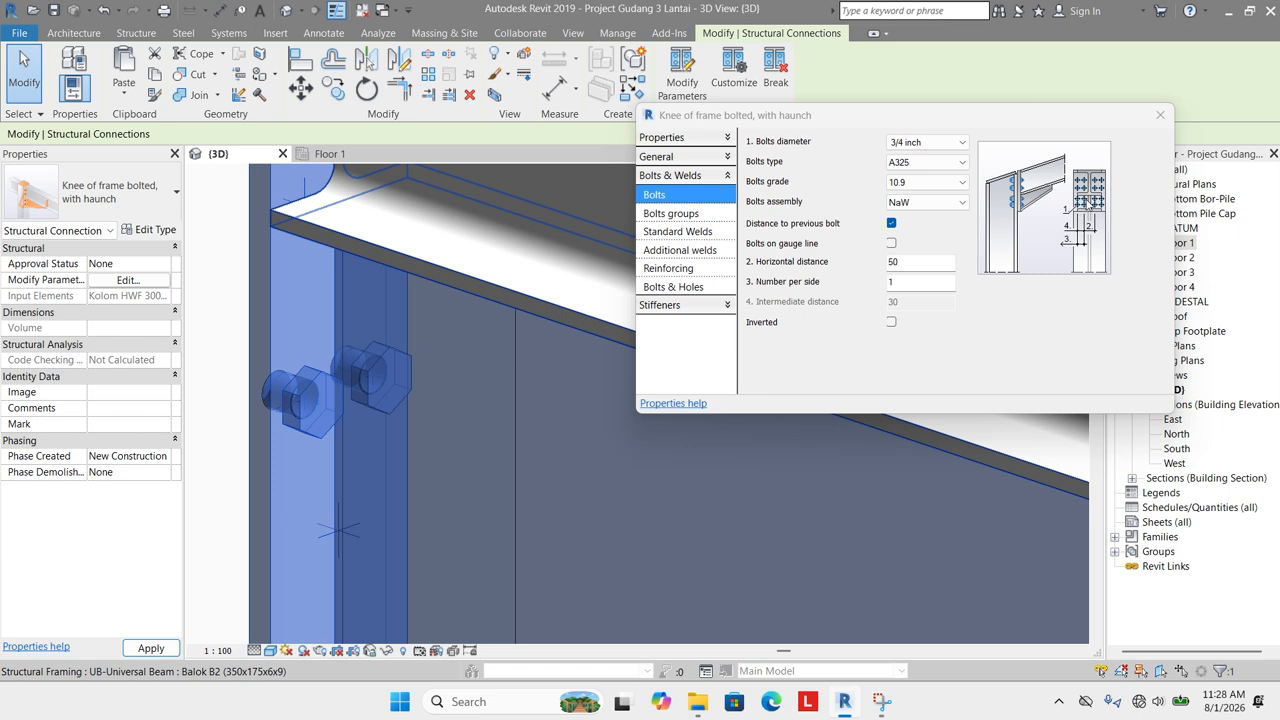
scroll(571, 300, down, 4)
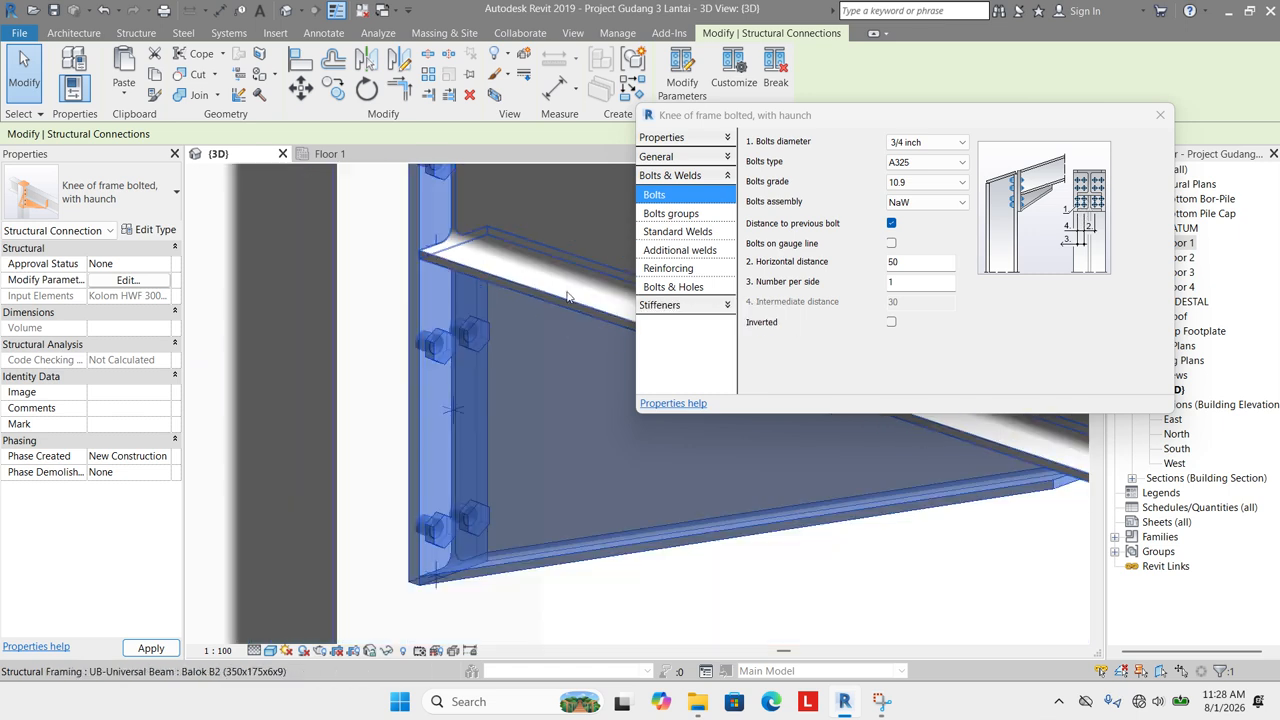
shift+middle_drag(464, 360, 560, 530)
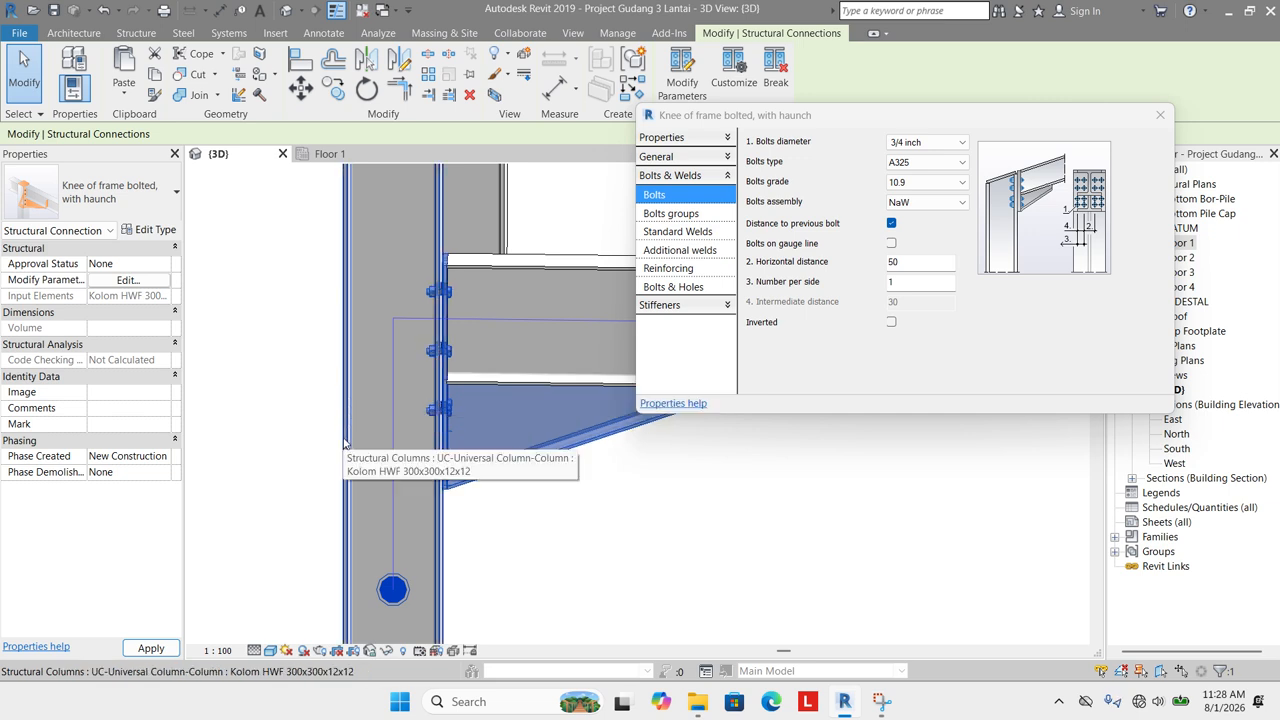
shift+middle_drag(349, 440, 375, 465)
shift+middle_drag(343, 464, 457, 465)
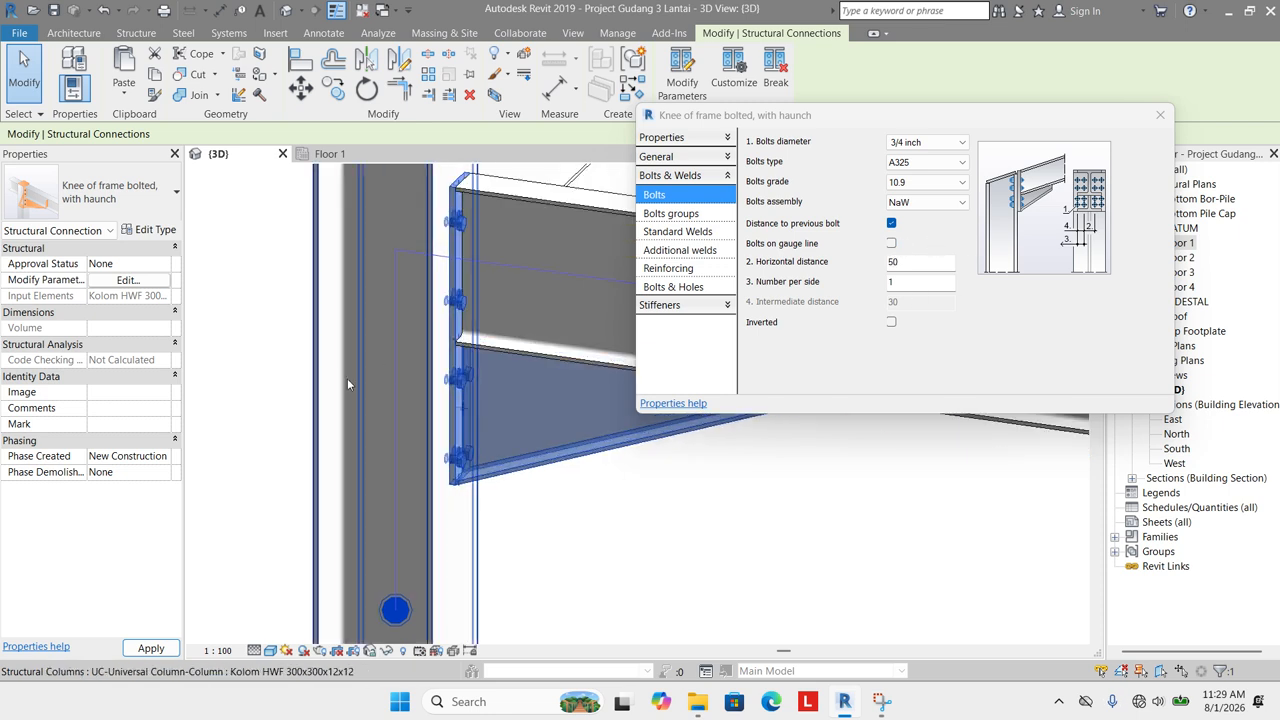
shift+middle_drag(427, 451, 549, 529)
mouse_move(432, 425)
shift+middle_down()
mouse_move(386, 323)
mouse_move(394, 457)
mouse_move(418, 404)
shift+middle_up()
scroll(418, 404, up, 4)
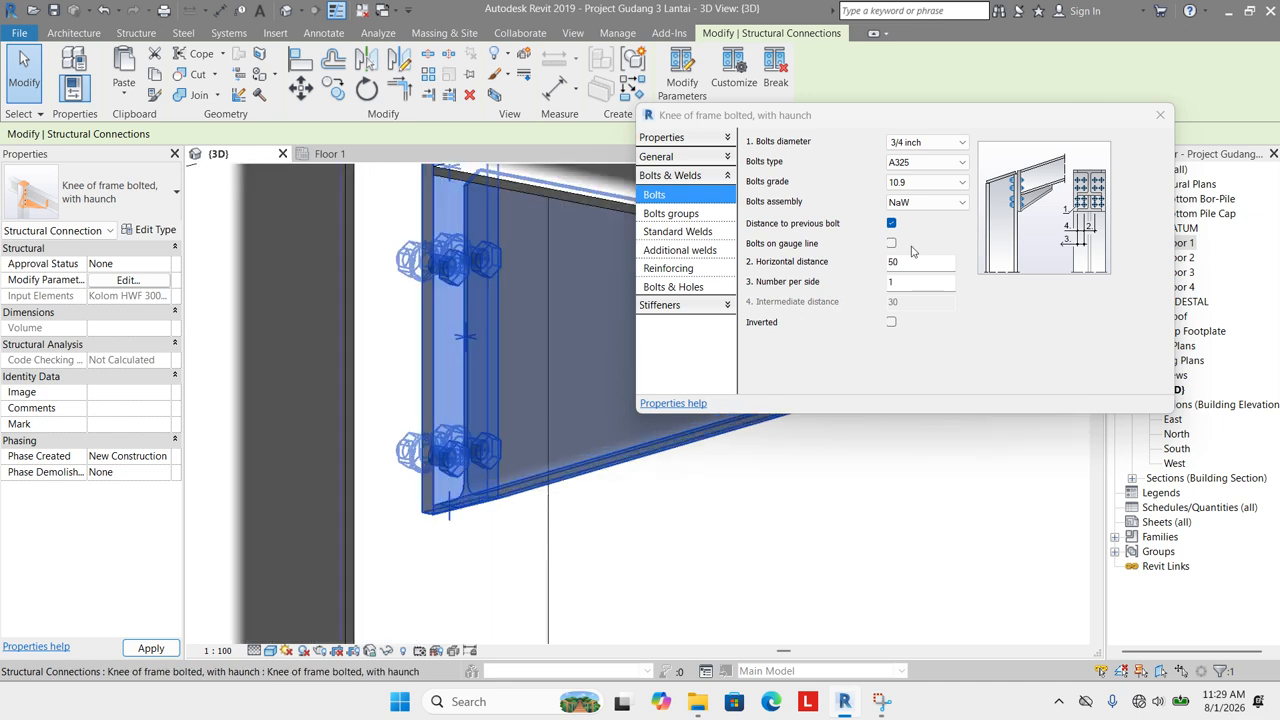
scroll(333, 480, down, 2)
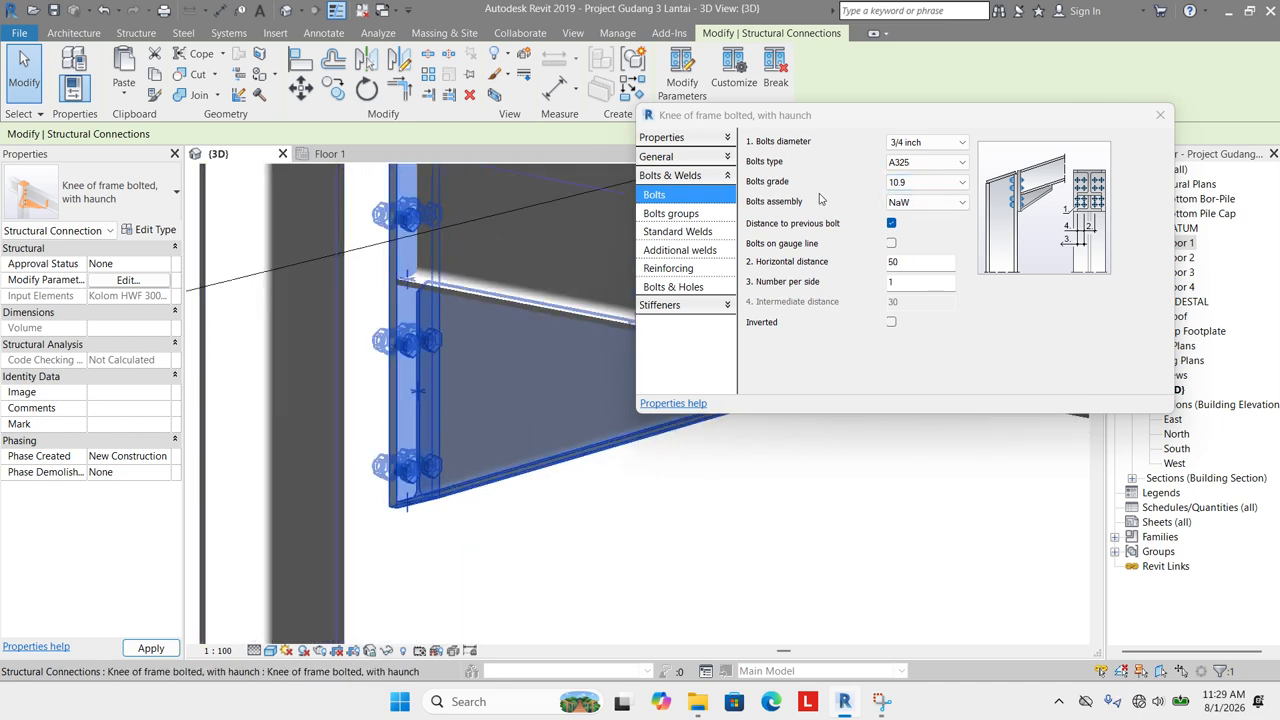
Review the bolt diameter and grade options and set the bolt assembly to Na2W.
click(938, 142)
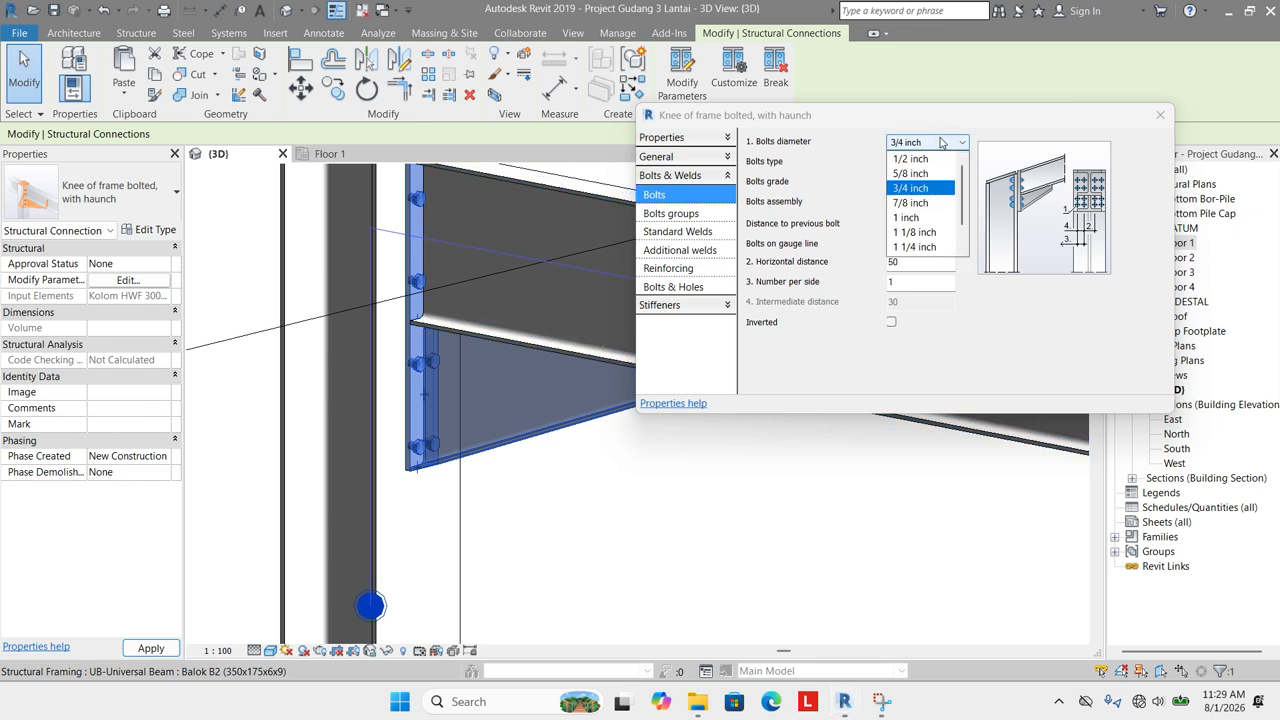
click(940, 142)
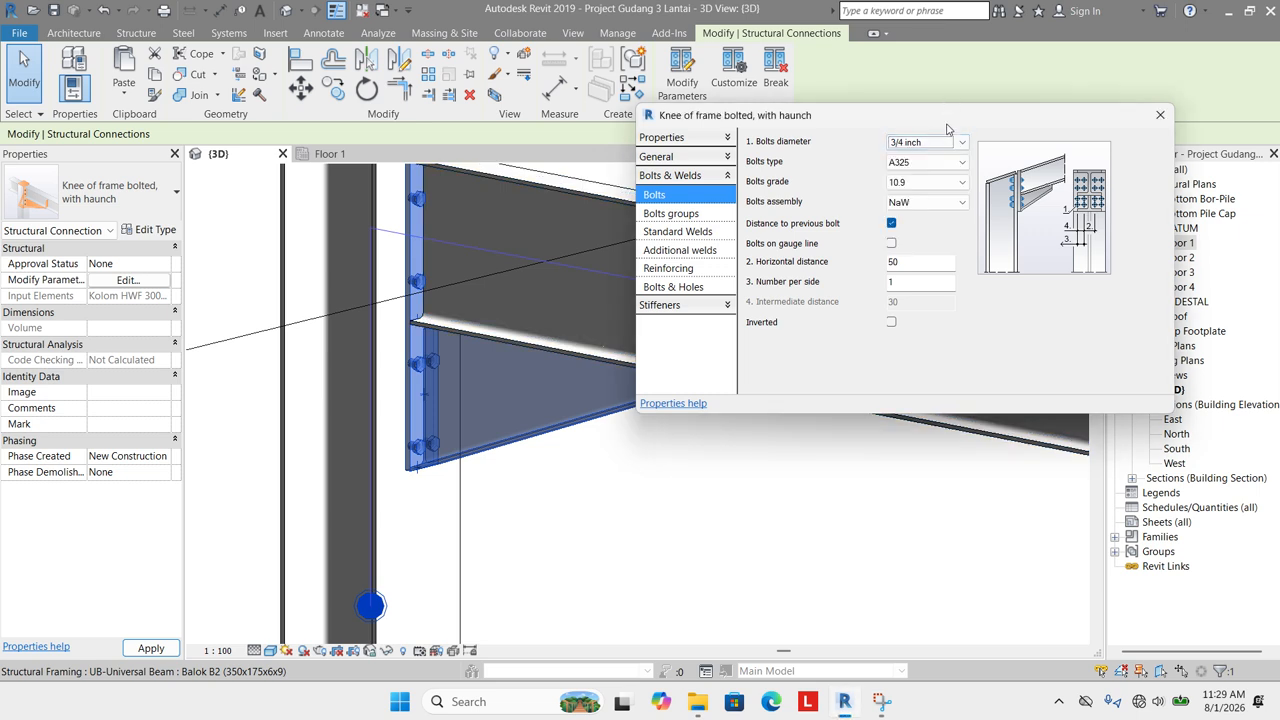
click(948, 182)
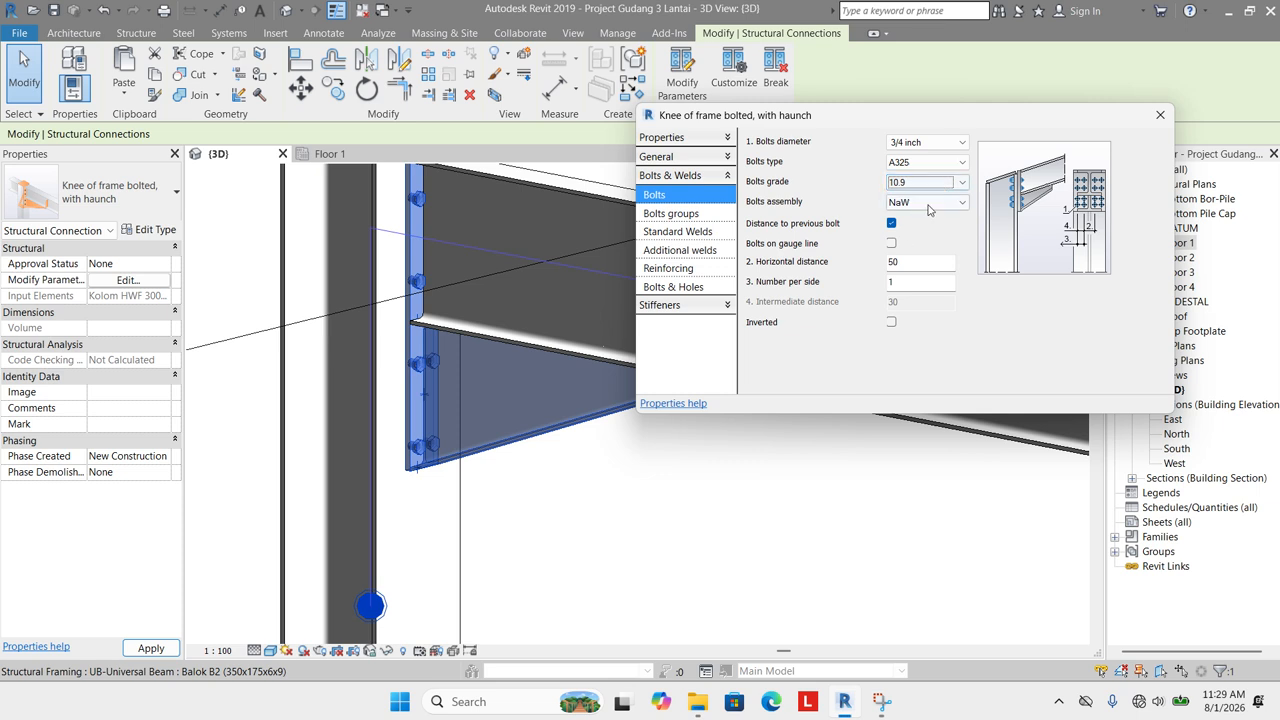
click(929, 203)
scroll(922, 245, up, 1)
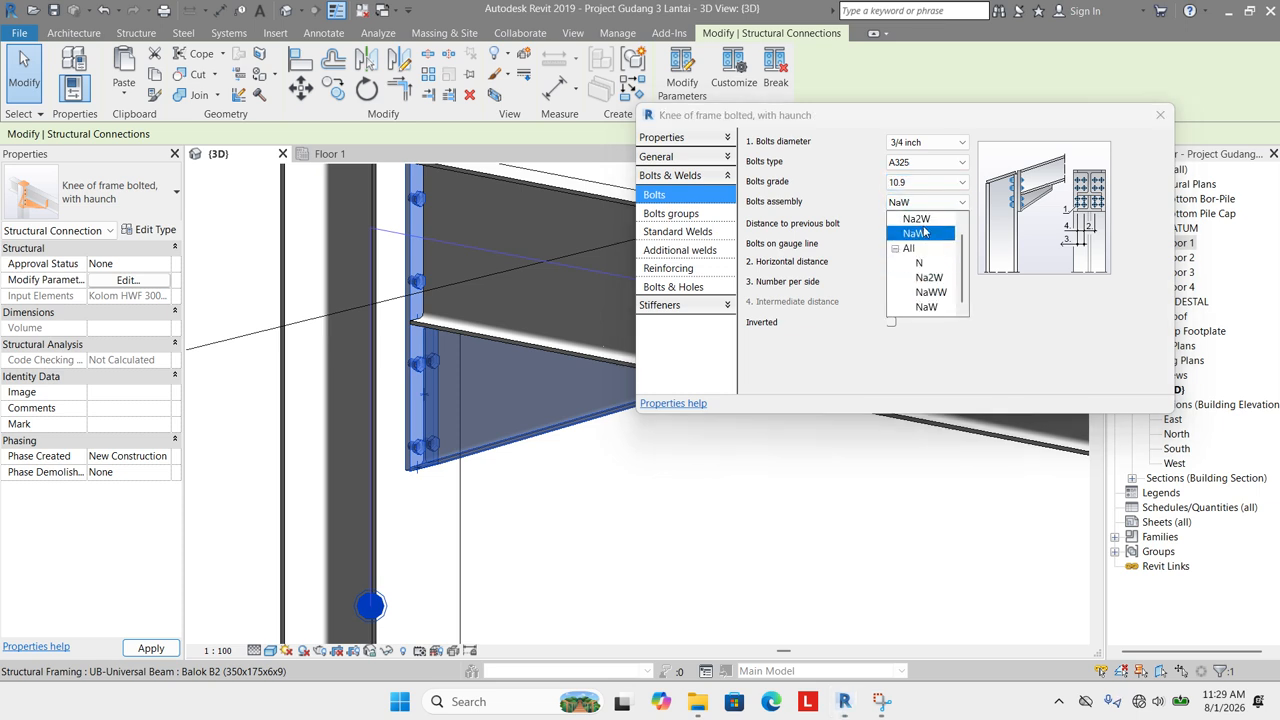
click(920, 218)
scroll(423, 366, up, 5)
shift+middle_drag(420, 372, 550, 354)
scroll(550, 354, down, 4)
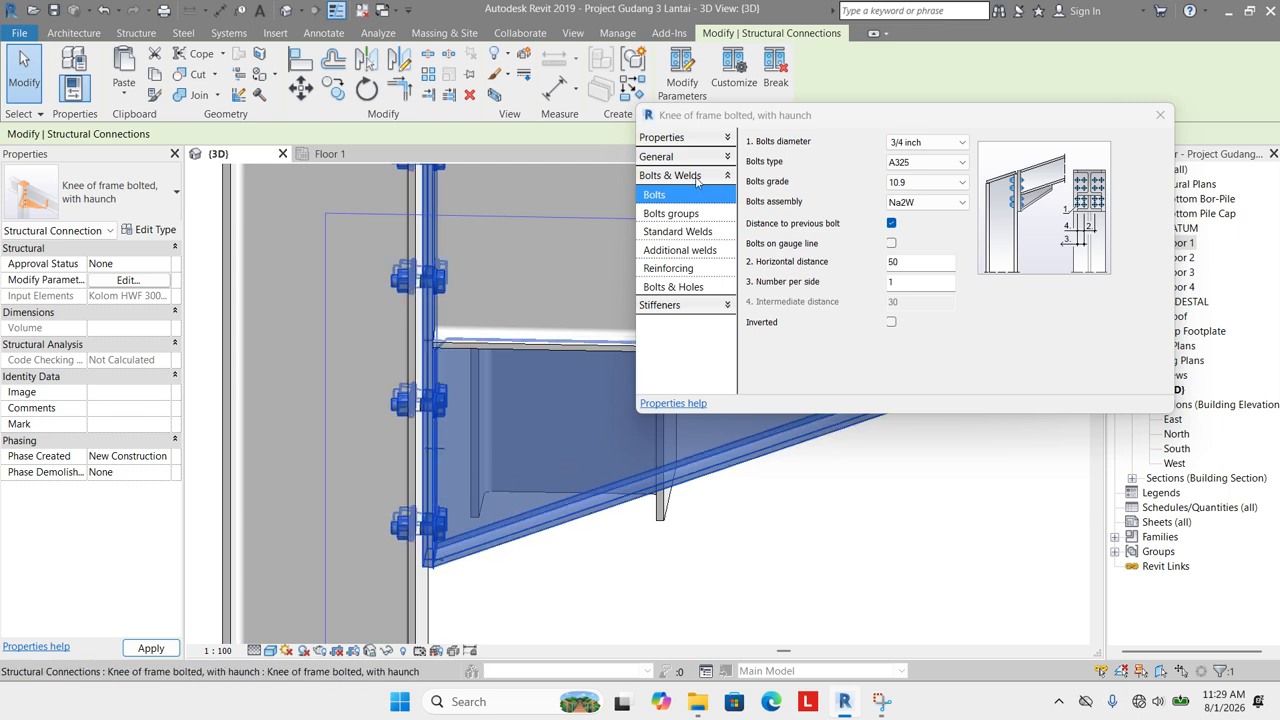
Give bolt group 3 of the connection 2 lines.
click(686, 218)
scroll(455, 408, down, 1)
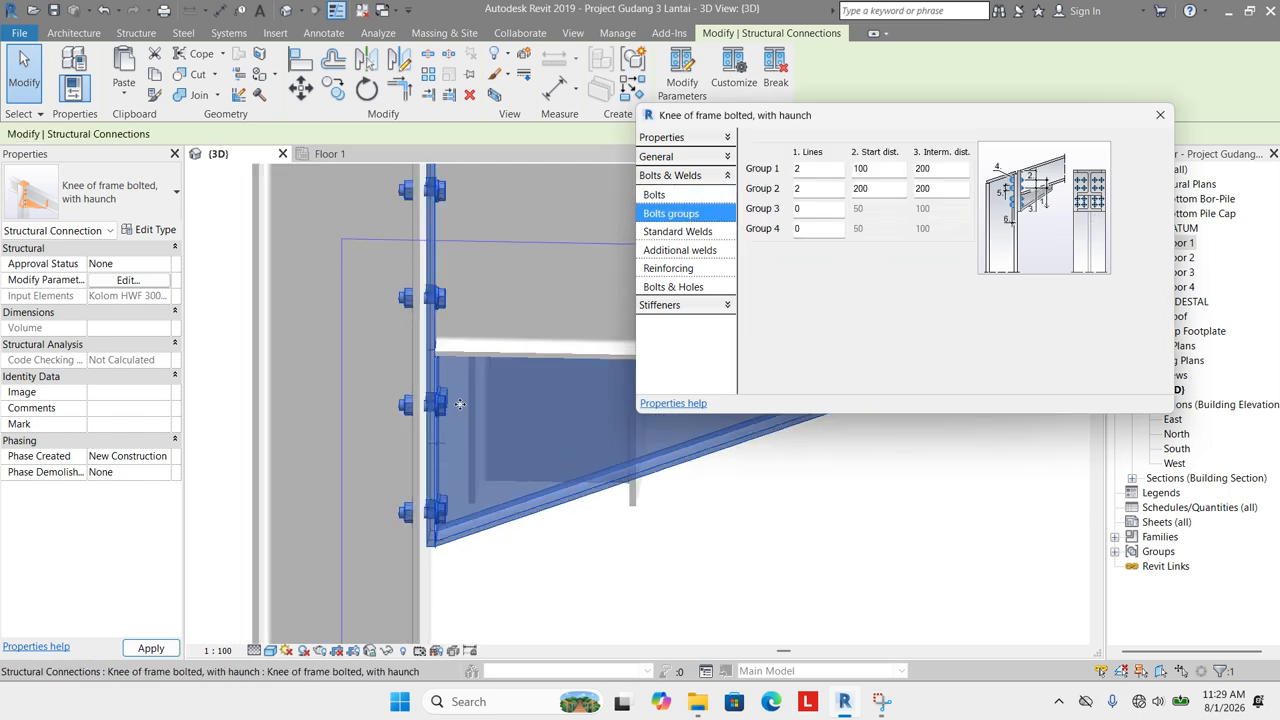
double_click(812, 208)
text(2)
Set bolt group 1's start distance to 75 and its intermediate distance to 150.
double_click(876, 169)
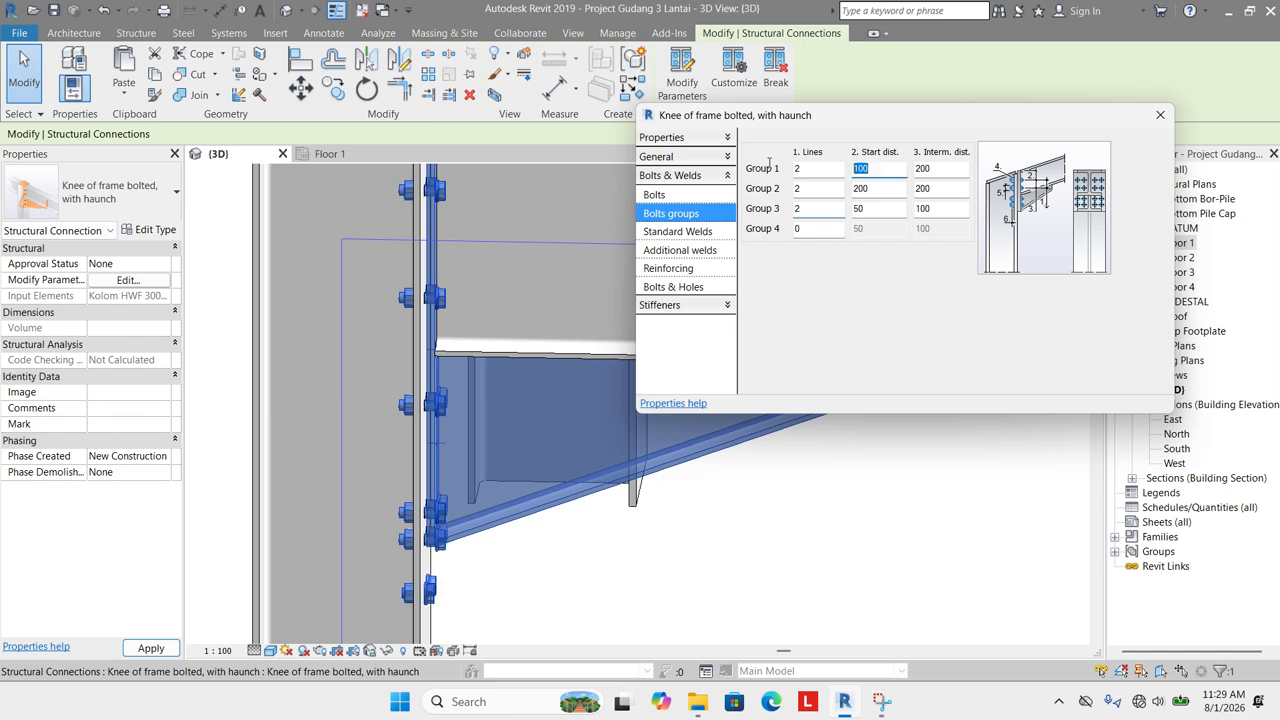
text(75)
double_click(950, 170)
text(150)
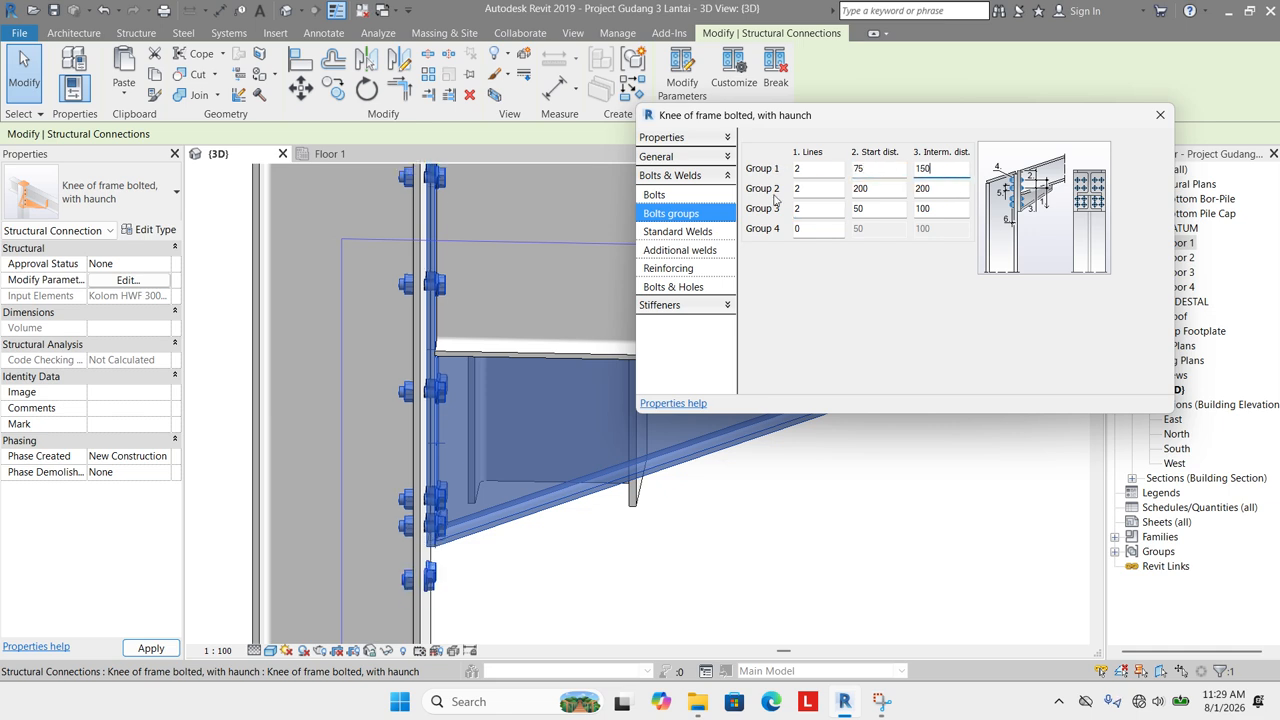
Set bolt group 2's start distance to 150 and its intermediate distance to 175.
click(883, 190)
scroll(491, 486, down, 3)
shift+middle_drag(597, 514, 505, 516)
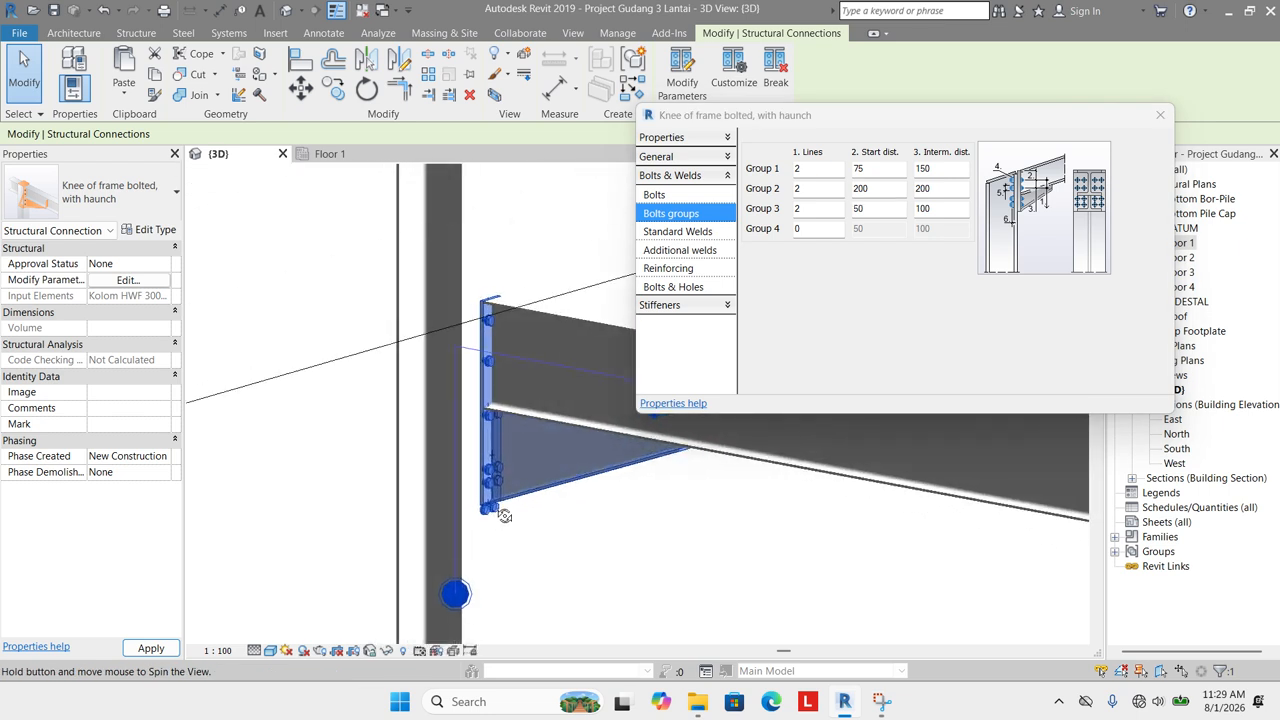
scroll(505, 516, up, 3)
double_click(893, 188)
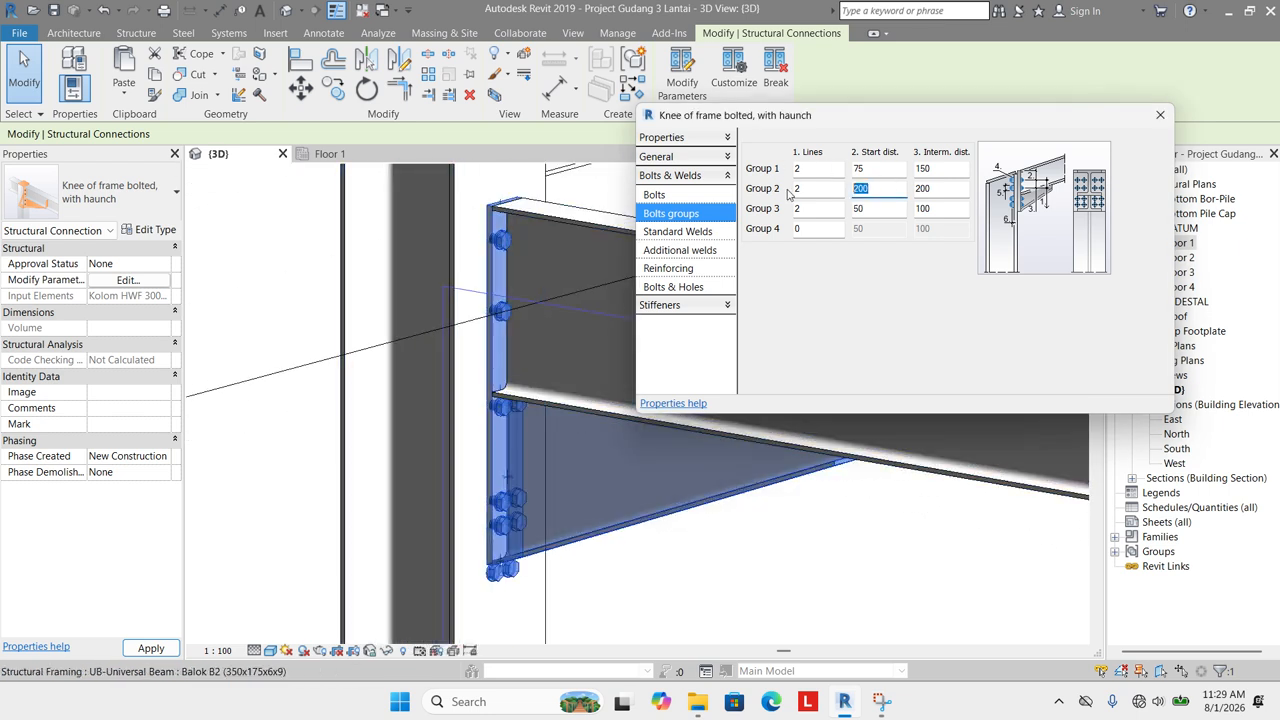
text(150)
key(Tab)
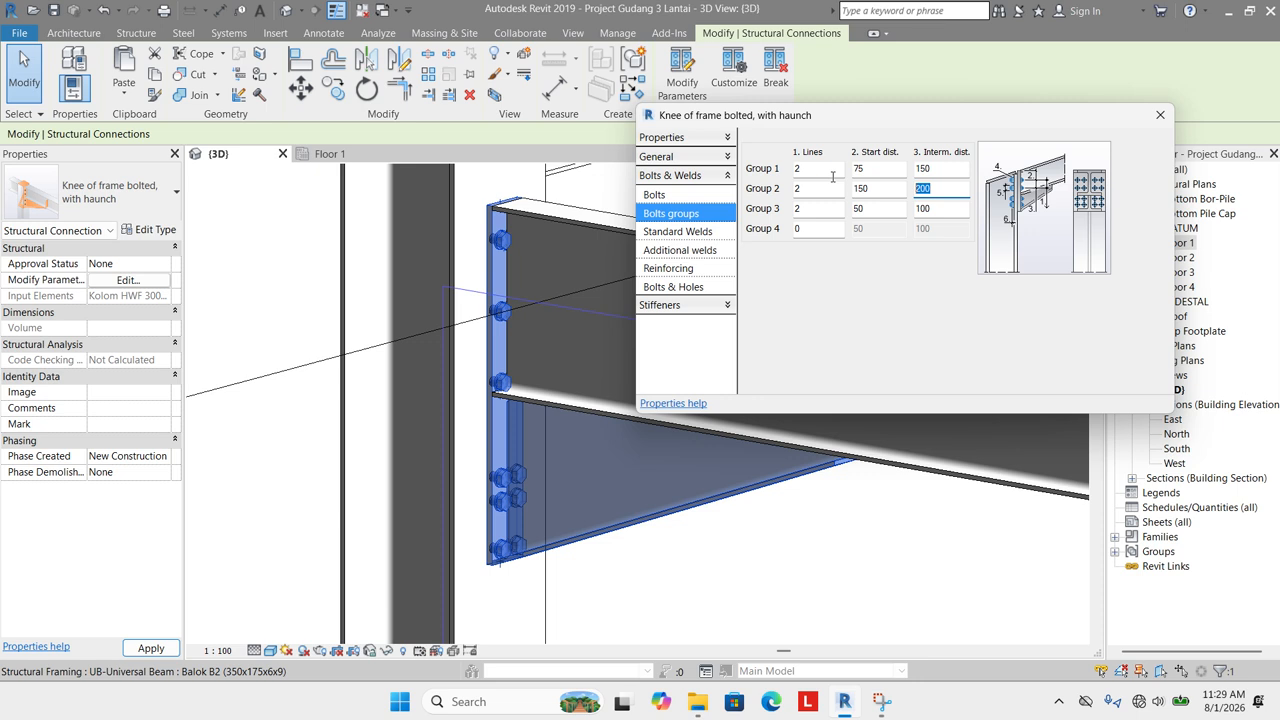
text(1)
double_click(871, 208)
double_click(922, 188)
text(1)
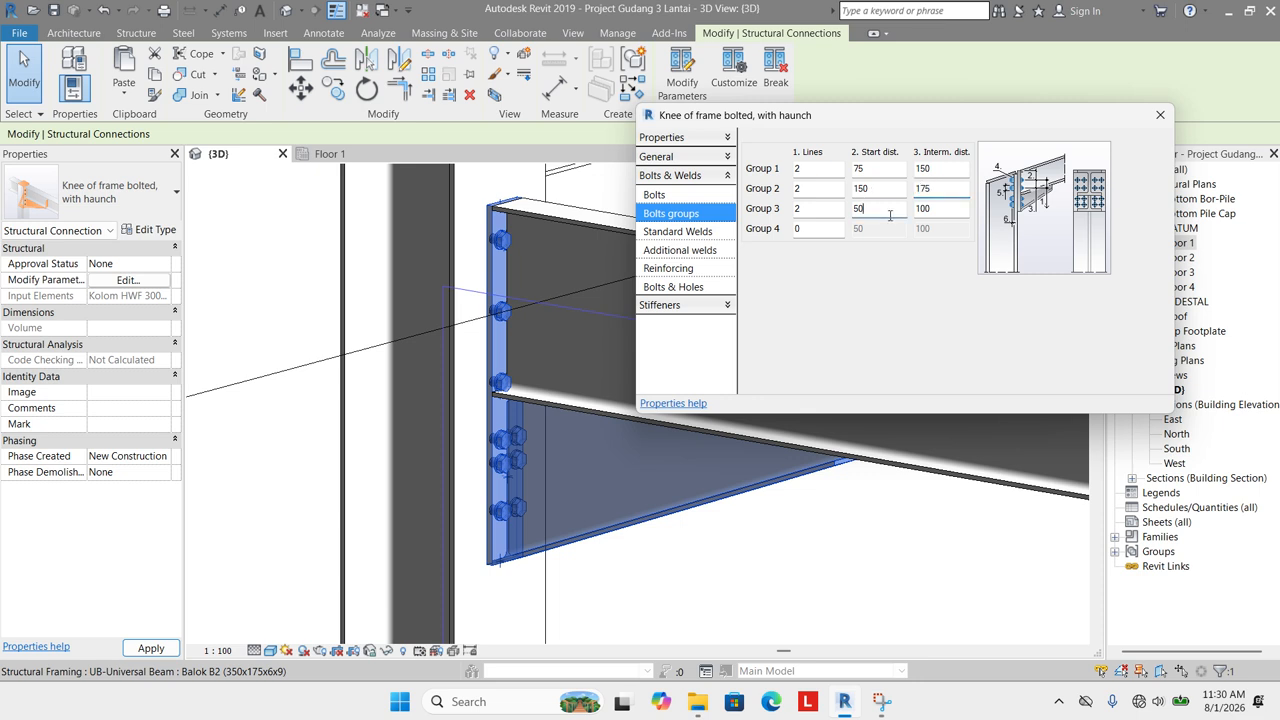
Set bolt group 3's start distance to 150 and bolt group 2's start distance to 120.
drag(891, 215, 816, 216)
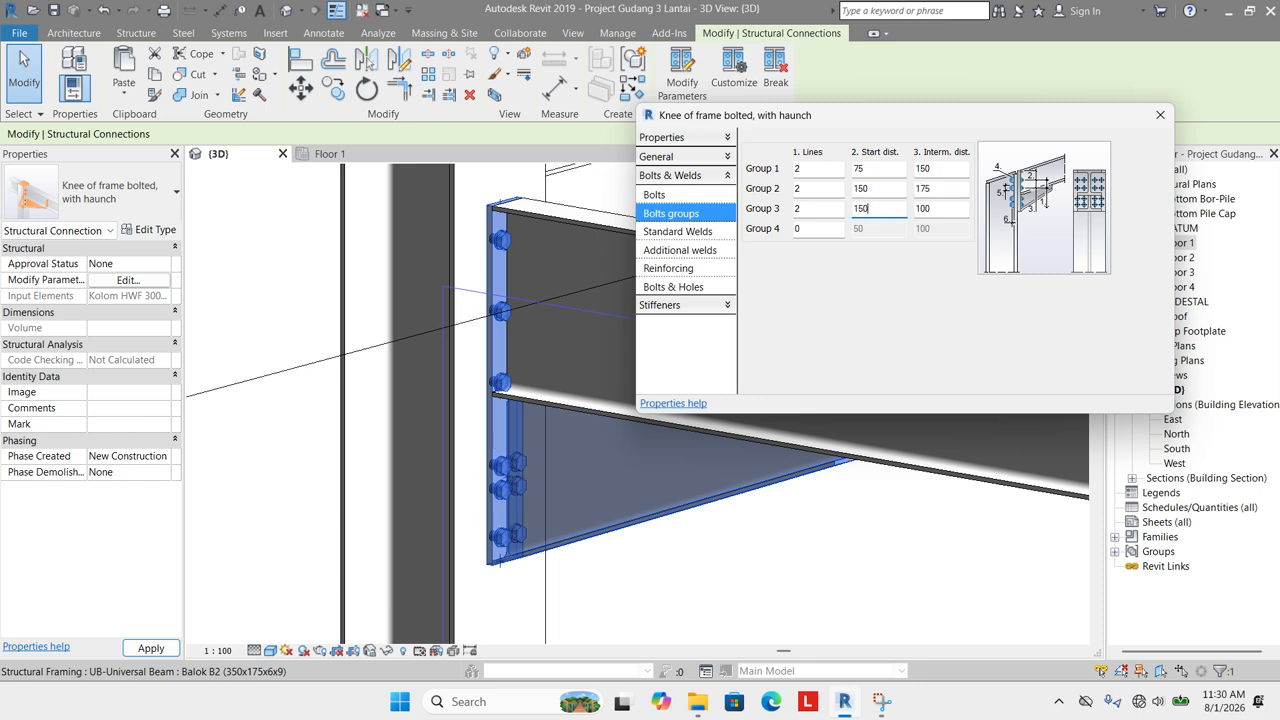
click(944, 189)
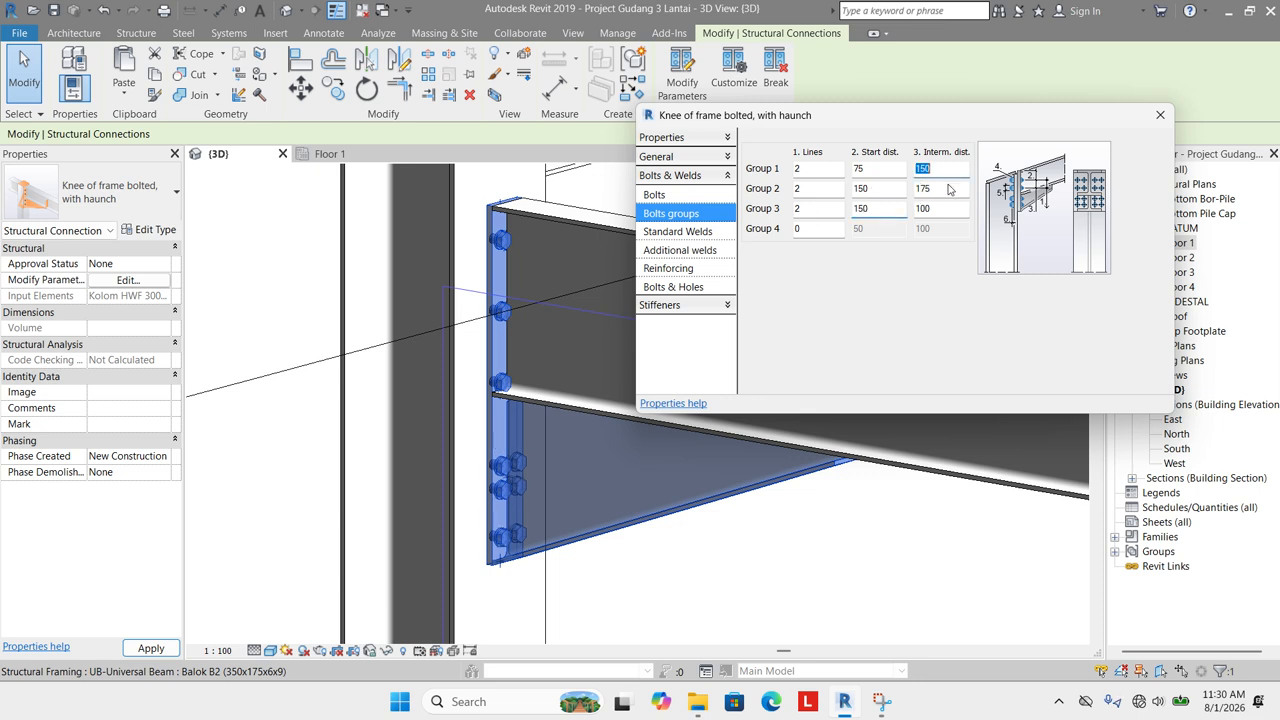
double_click(878, 187)
text(120)
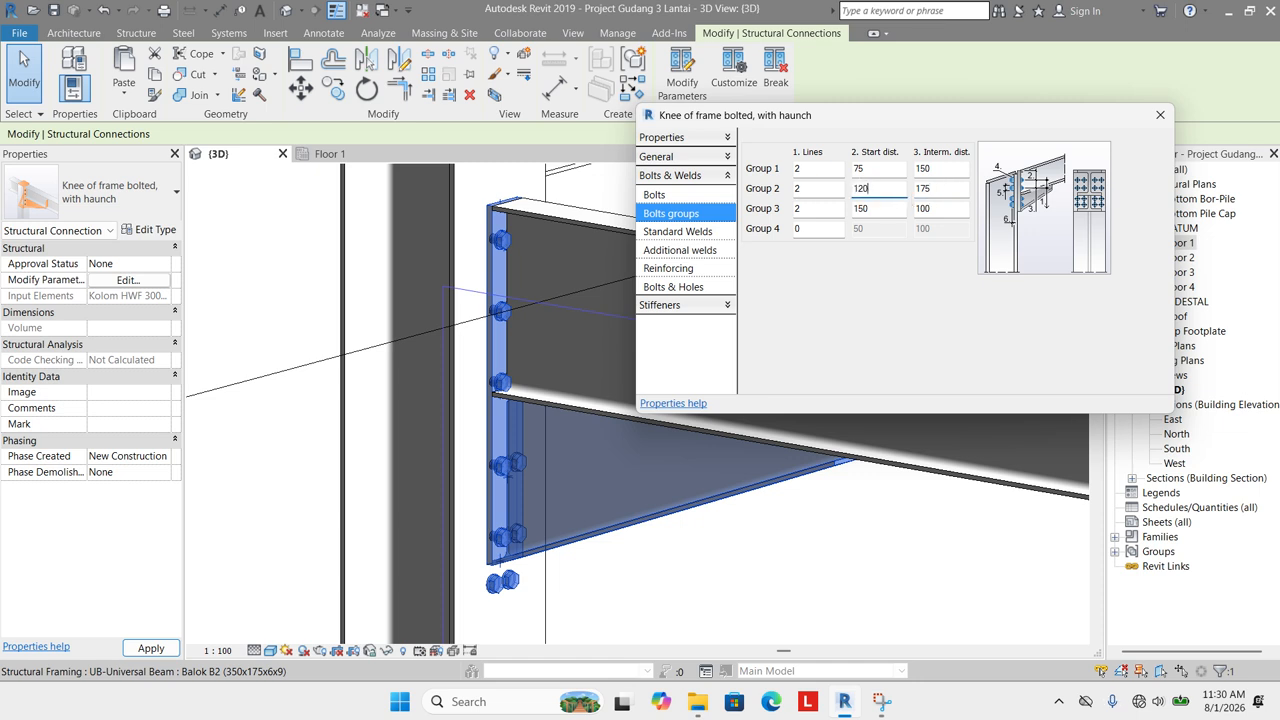
Set bolt group 1's intermediate distance to 120.
click(866, 164)
text(120)
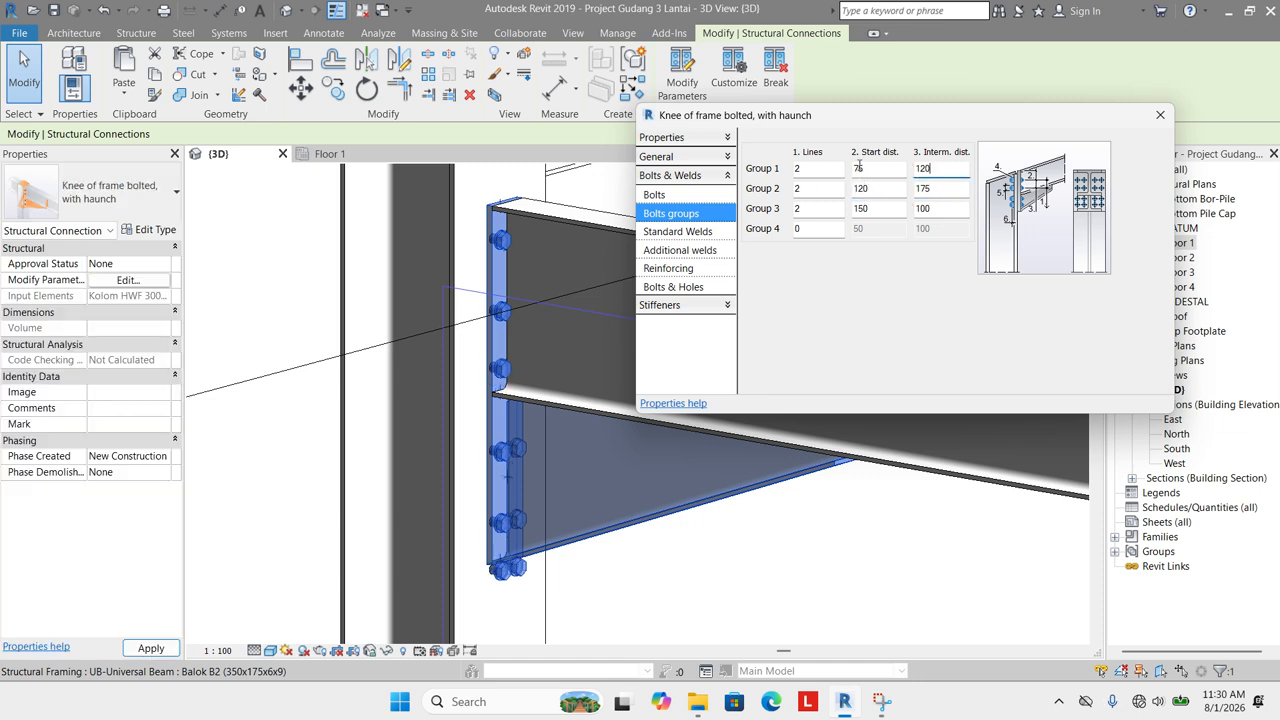
click(888, 210)
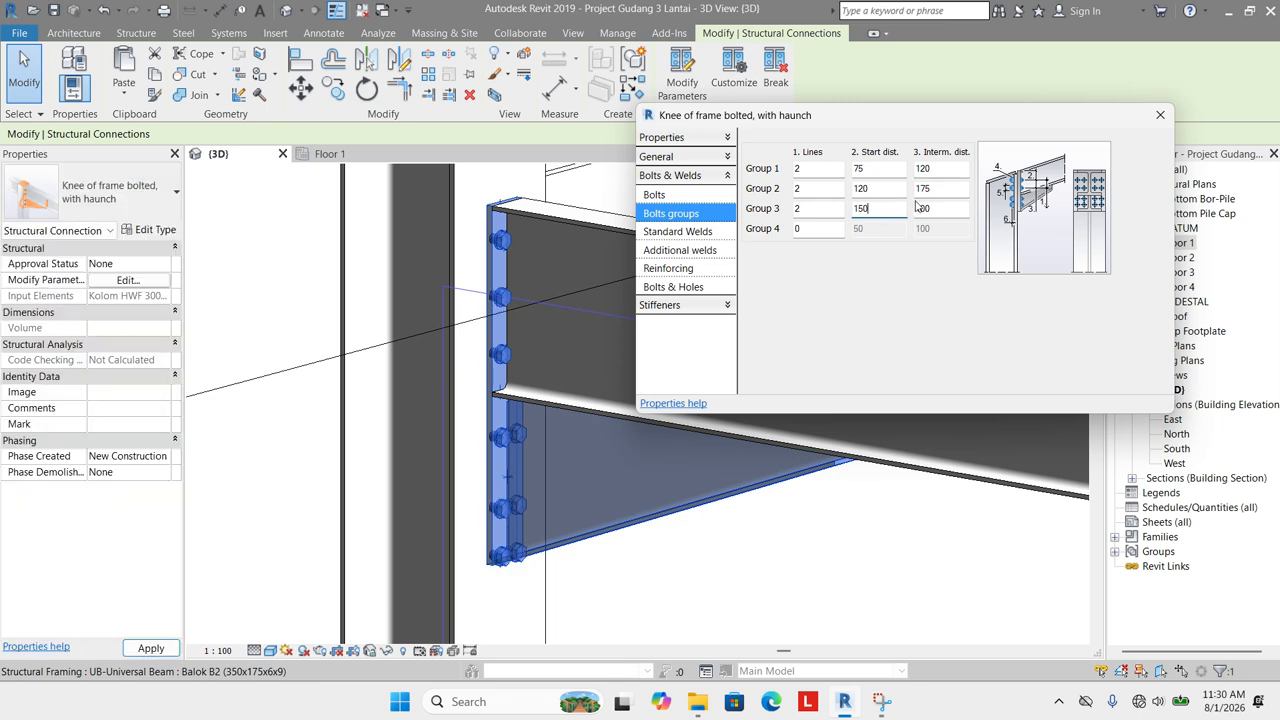
Set bolt group 3's intermediate distance to 75 and its start distance to 120.
drag(880, 208, 785, 210)
key(Tab)
text(7)
click(941, 190)
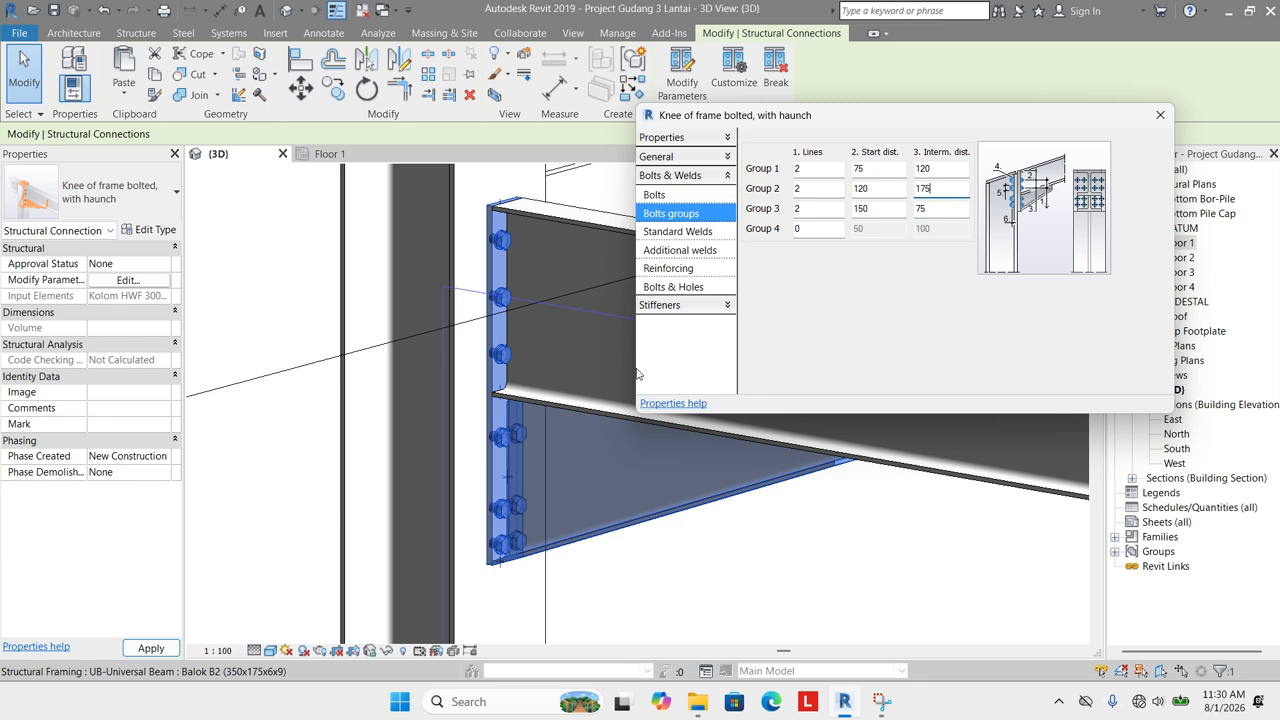
click(891, 208)
double_click(891, 208)
text(12)
click(900, 188)
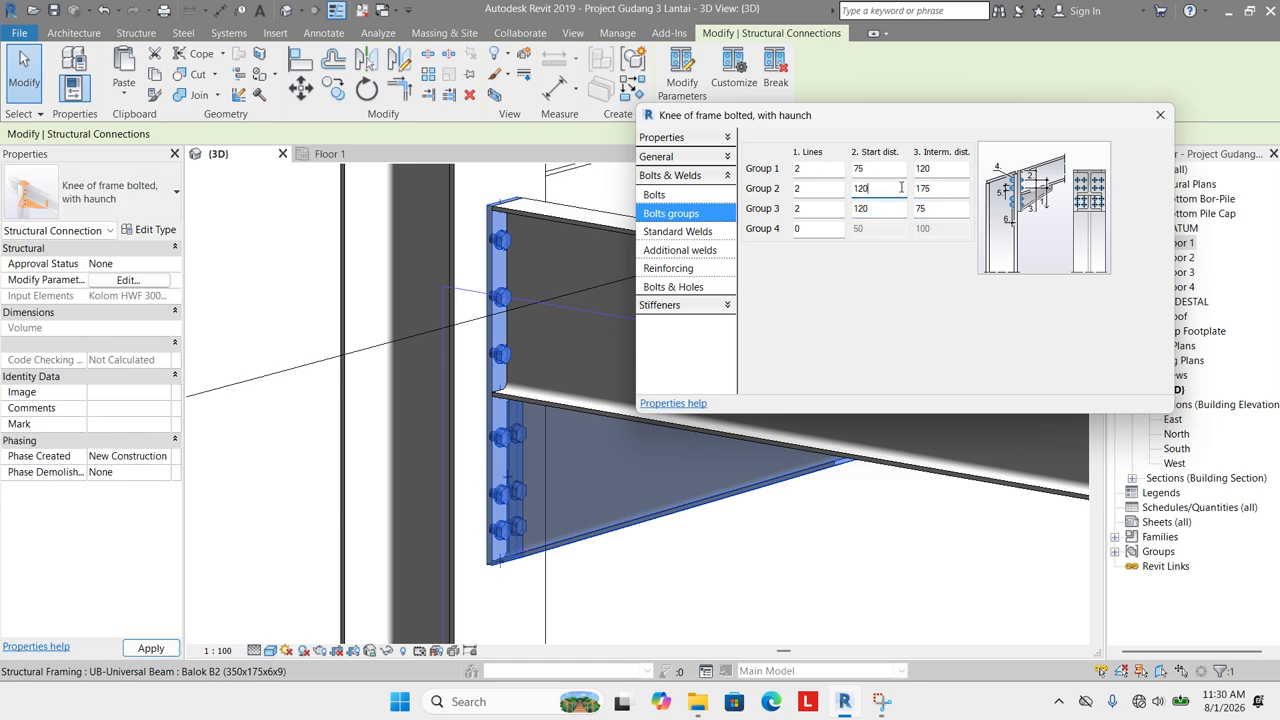
Set bolt group 2's intermediate distance to 165.
scroll(457, 380, down, 2)
scroll(483, 432, up, 3)
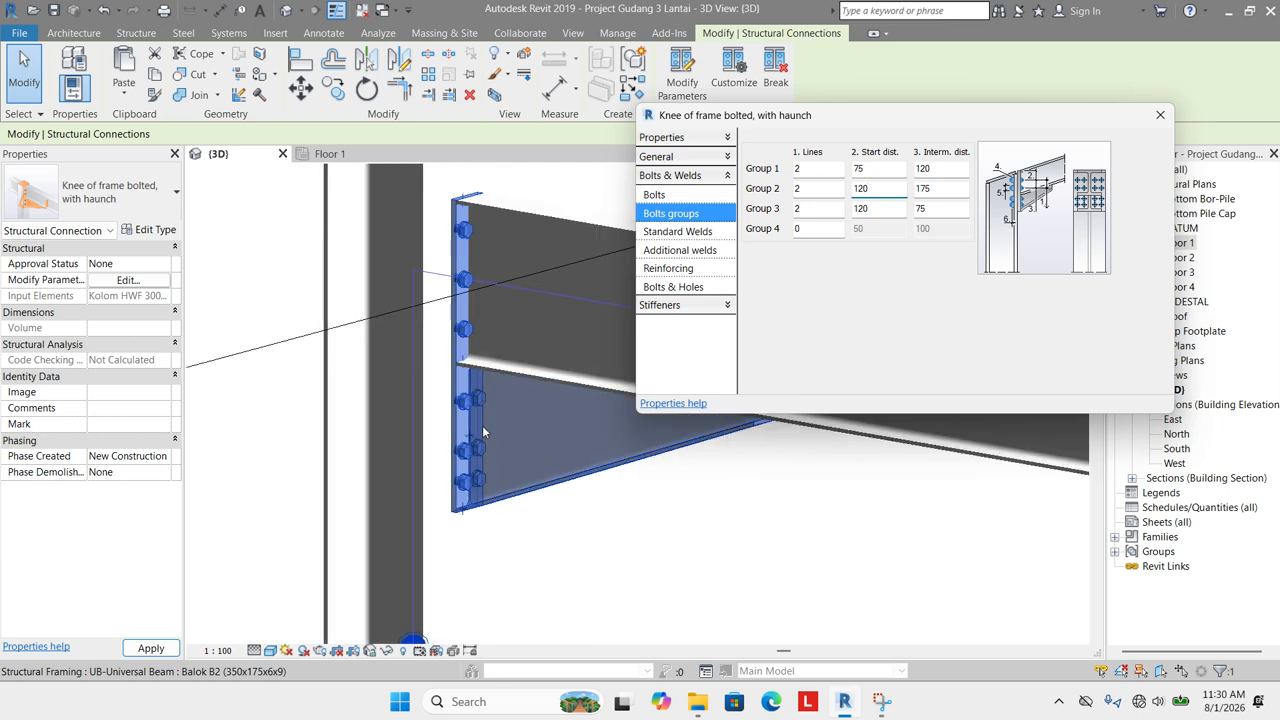
double_click(924, 189)
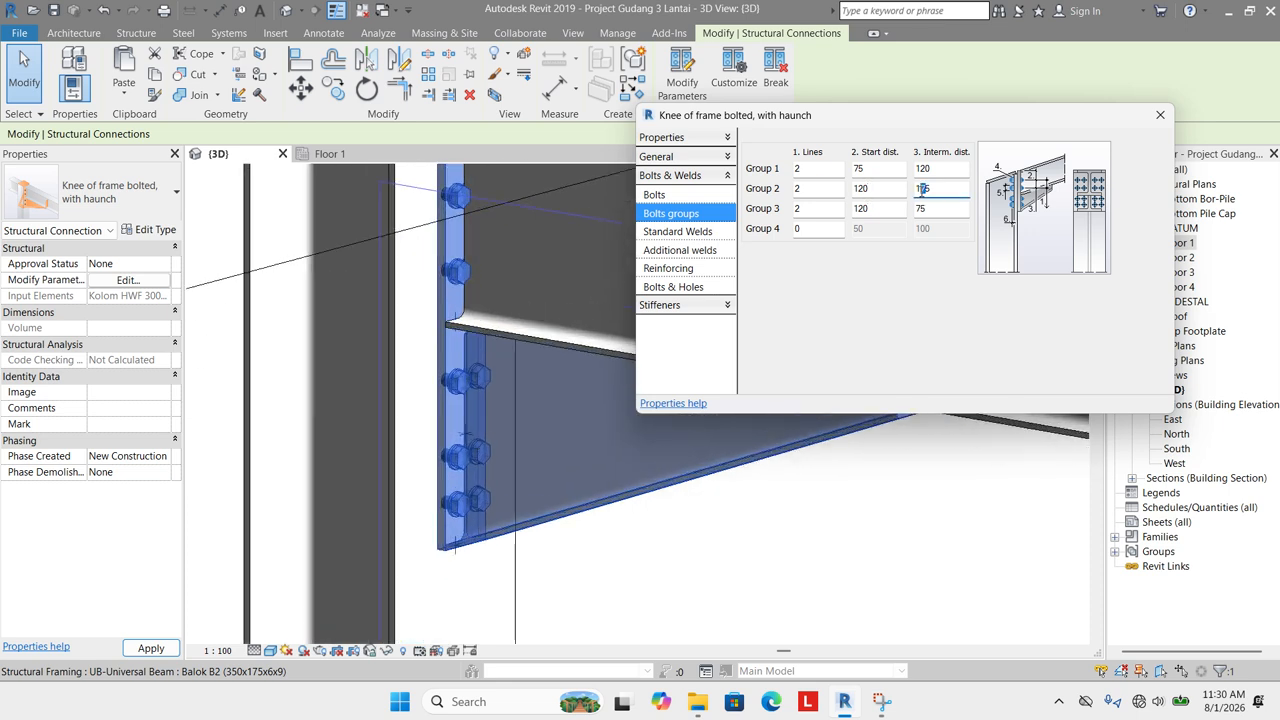
text(165)
click(941, 170)
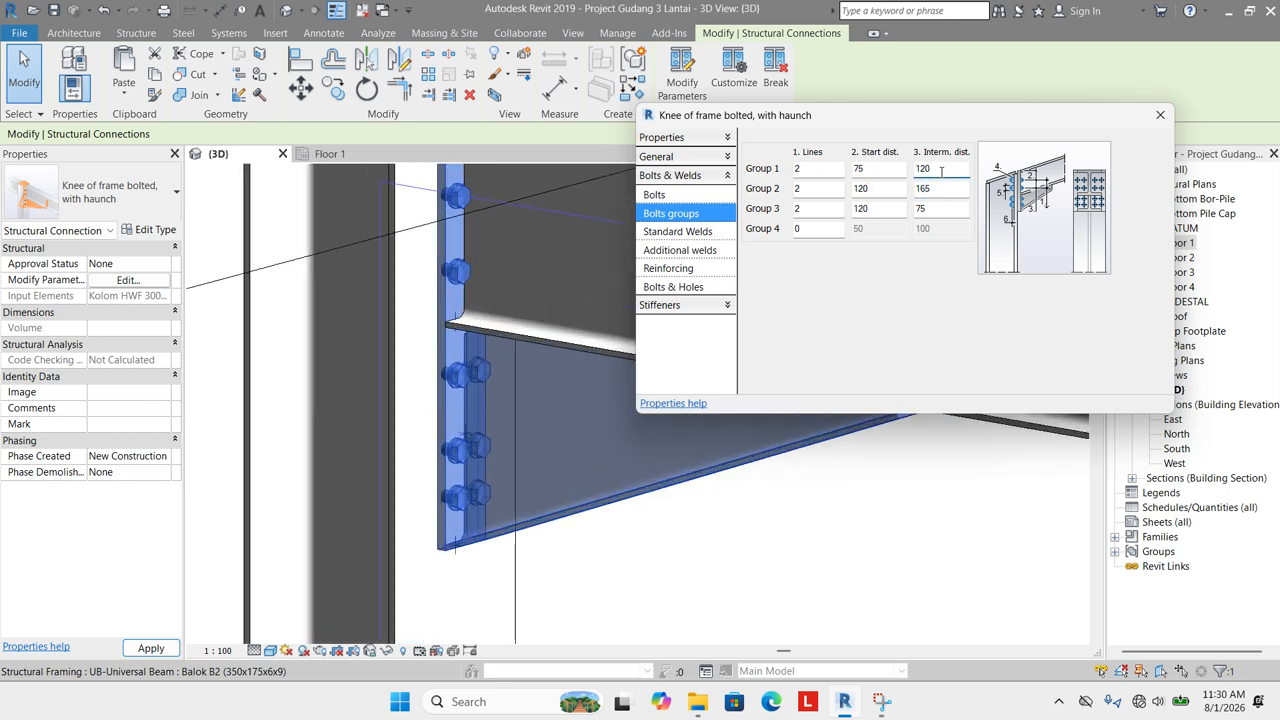
Set bolt group 3's start distance to 130.
scroll(454, 408, down, 2)
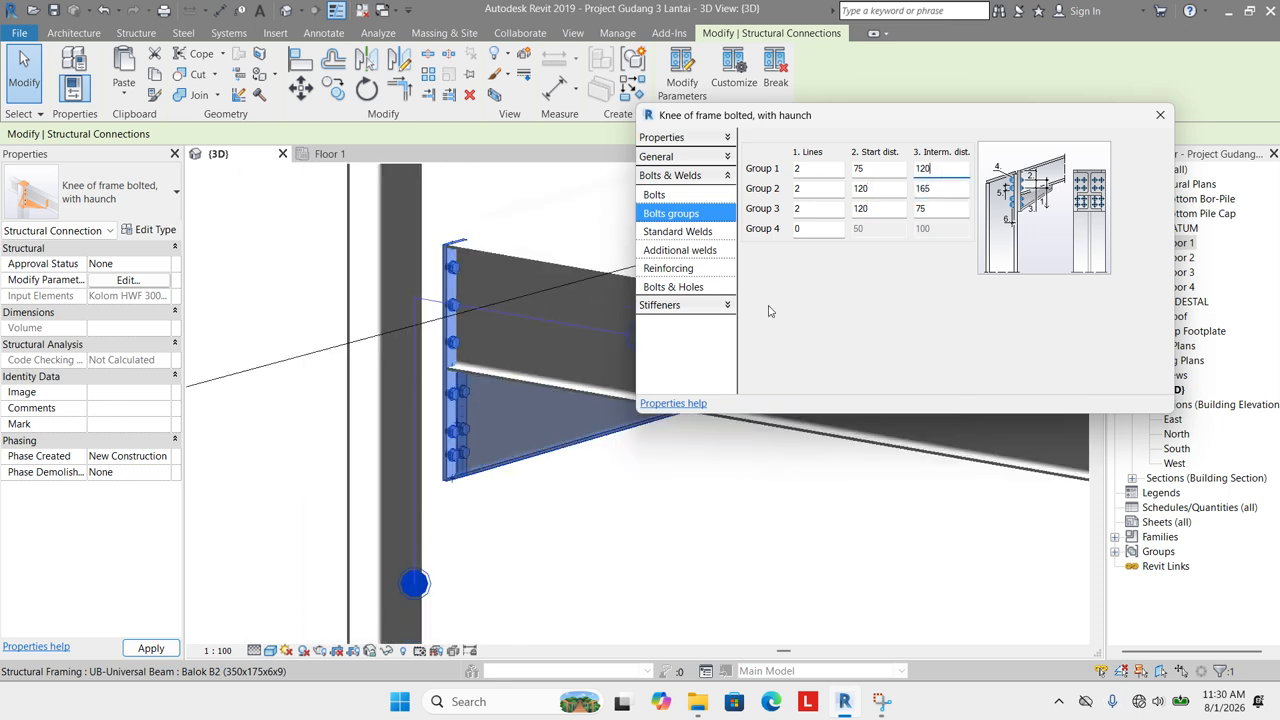
double_click(862, 208)
text(130)
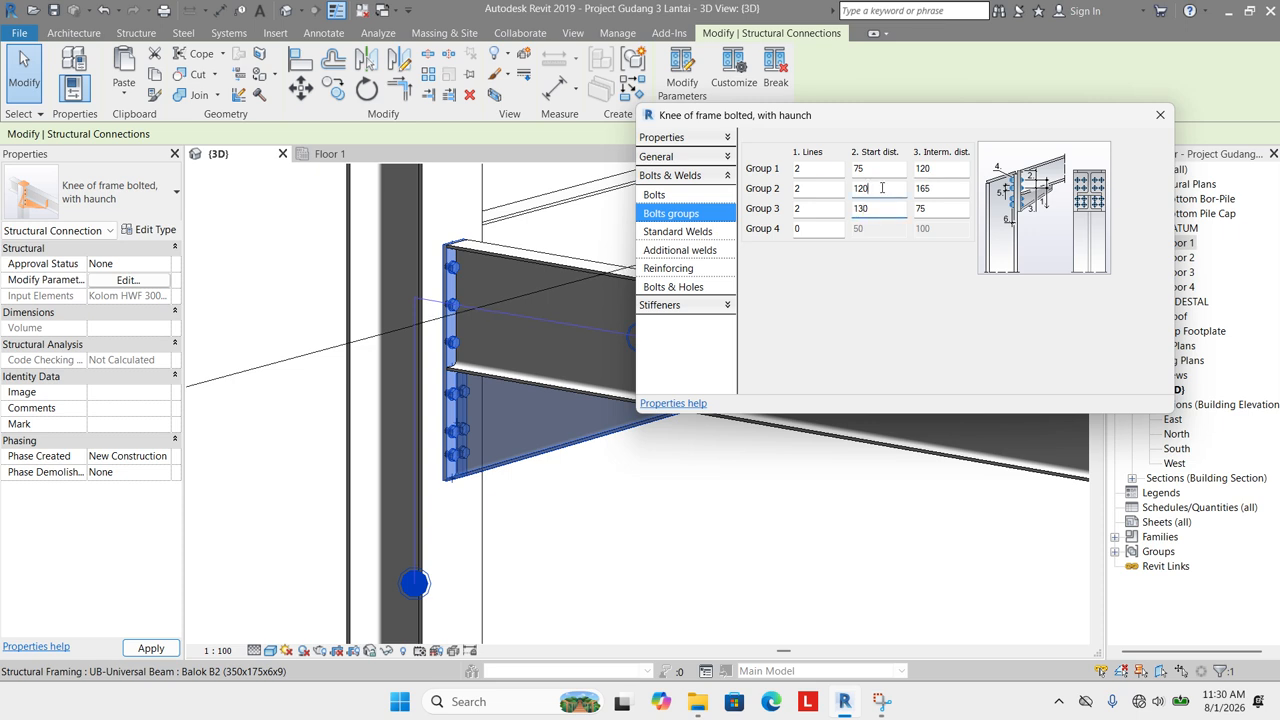
click(882, 189)
Set bolt group 3's intermediate distance to 100 and its start distance to 120.
double_click(918, 208)
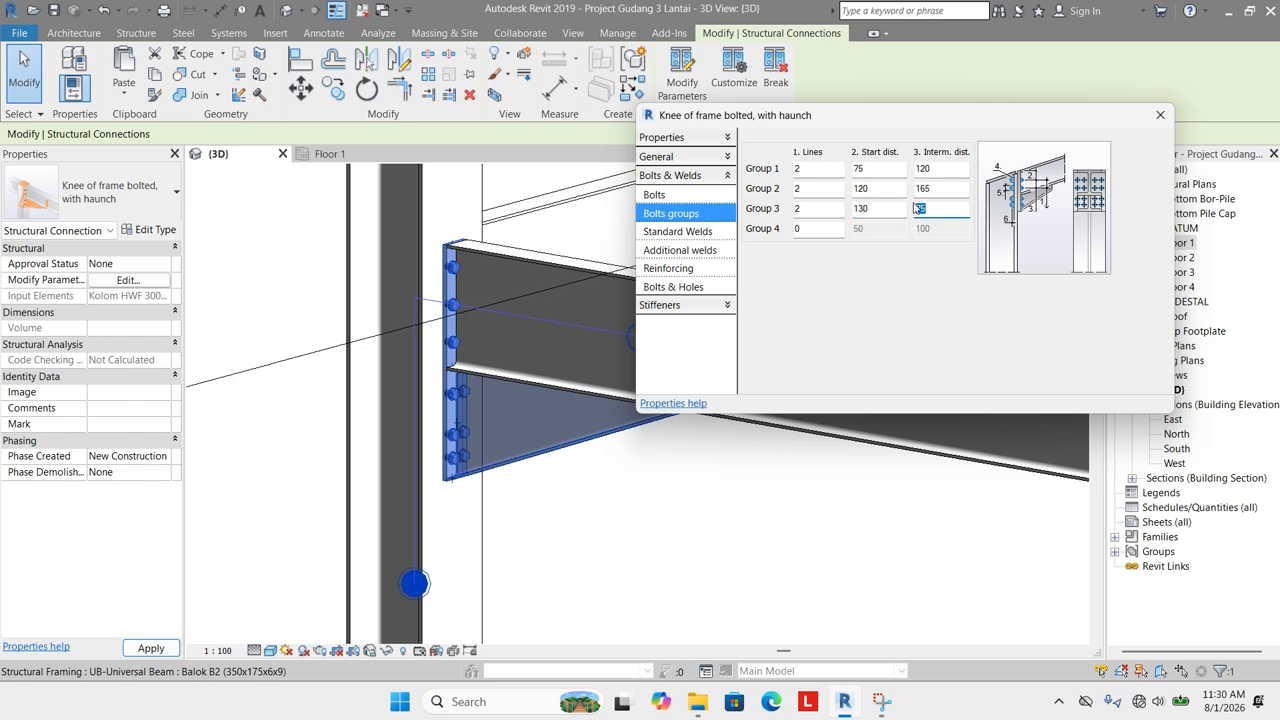
text(100)
click(932, 190)
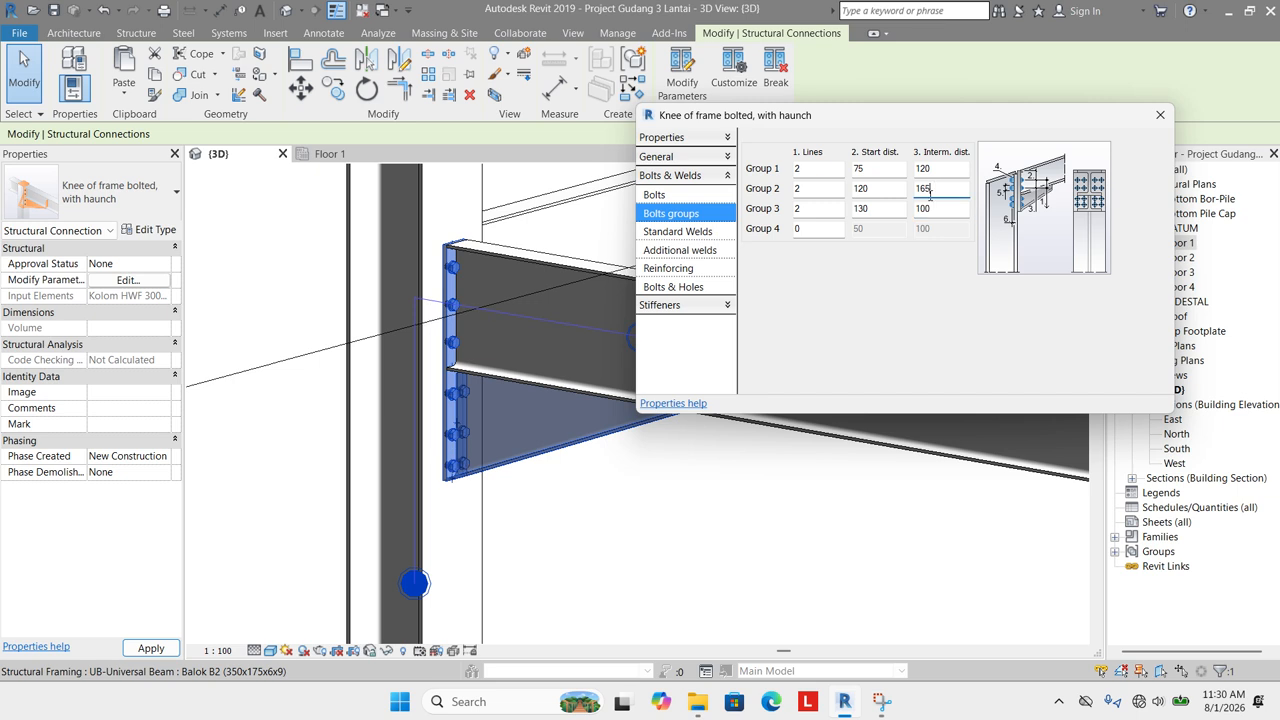
double_click(862, 208)
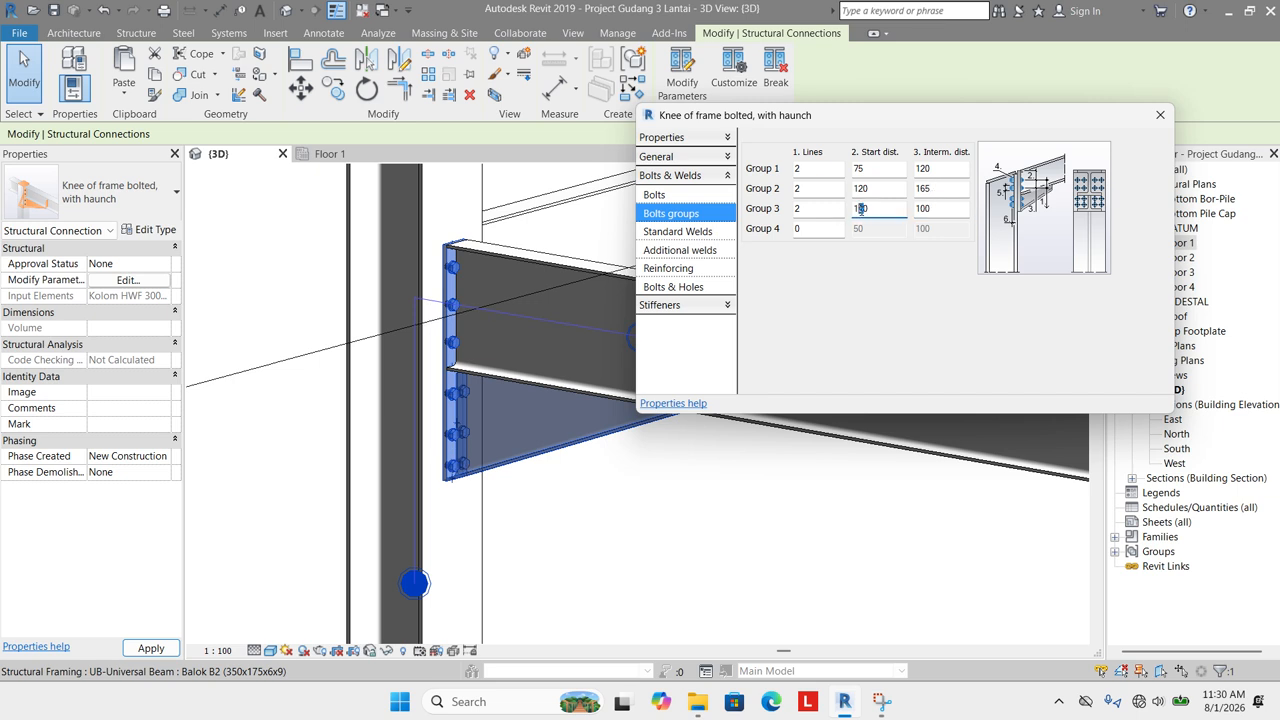
click(930, 188)
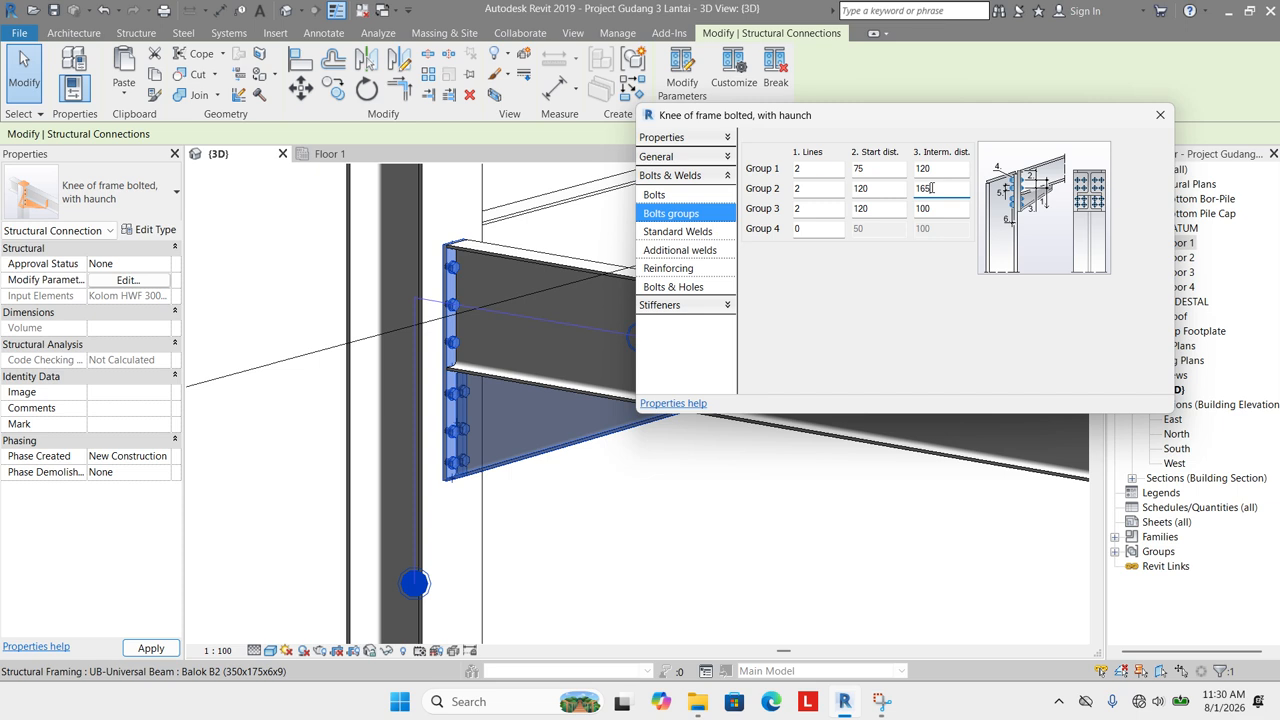
Examine the bolt layout on the end plate and haunch from several sides and review the connection's bolt settings.
scroll(464, 264, up, 5)
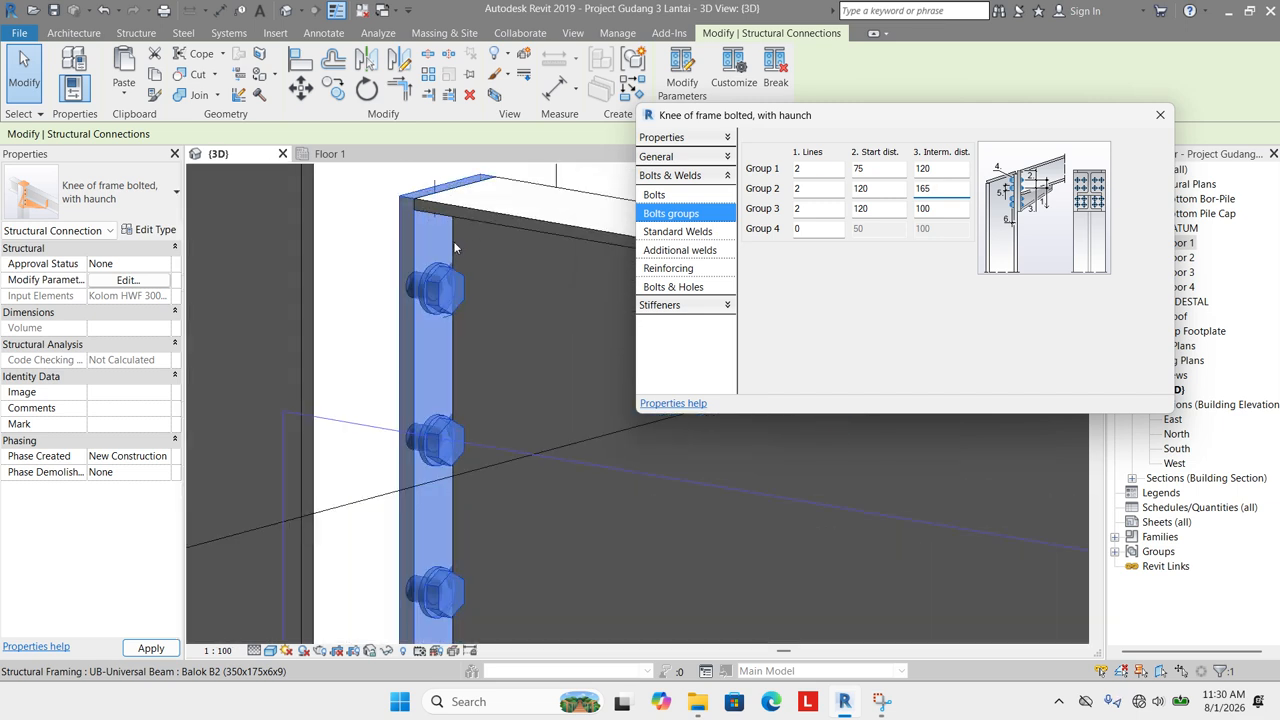
shift+middle_drag(461, 251, 410, 309)
middle_drag(482, 281, 340, 341)
scroll(422, 224, up, 1)
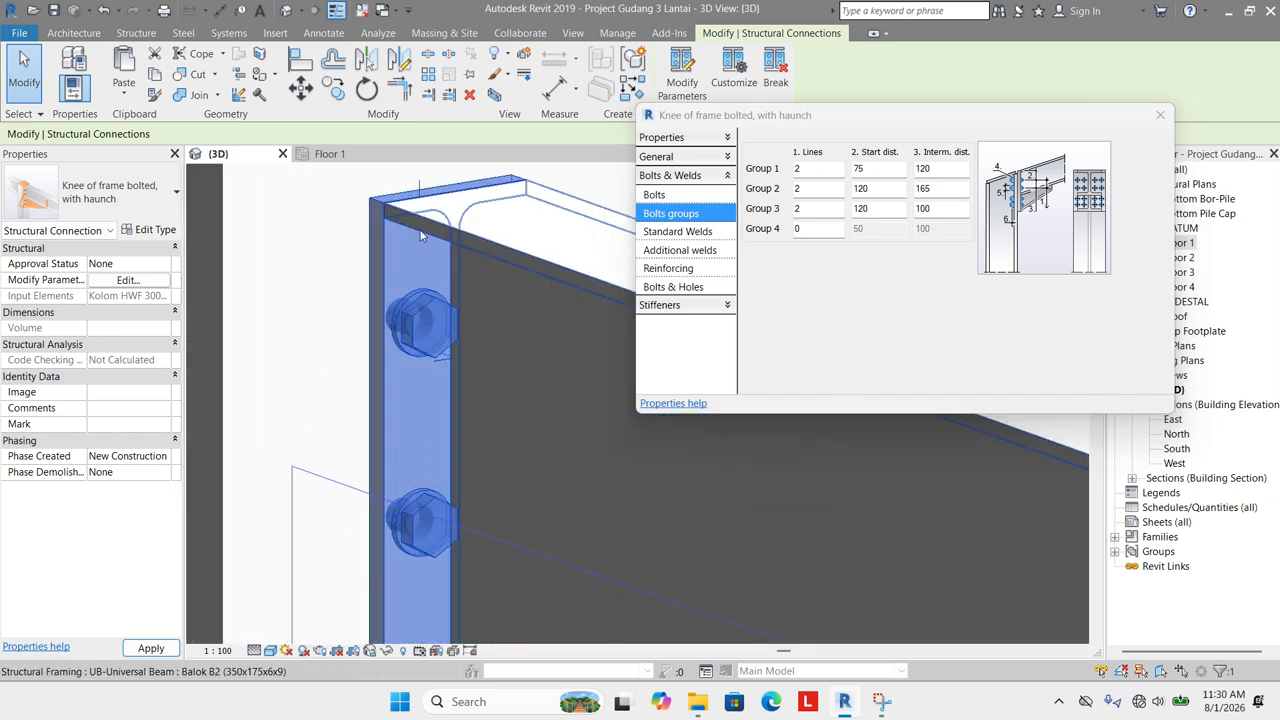
scroll(422, 226, down, 4)
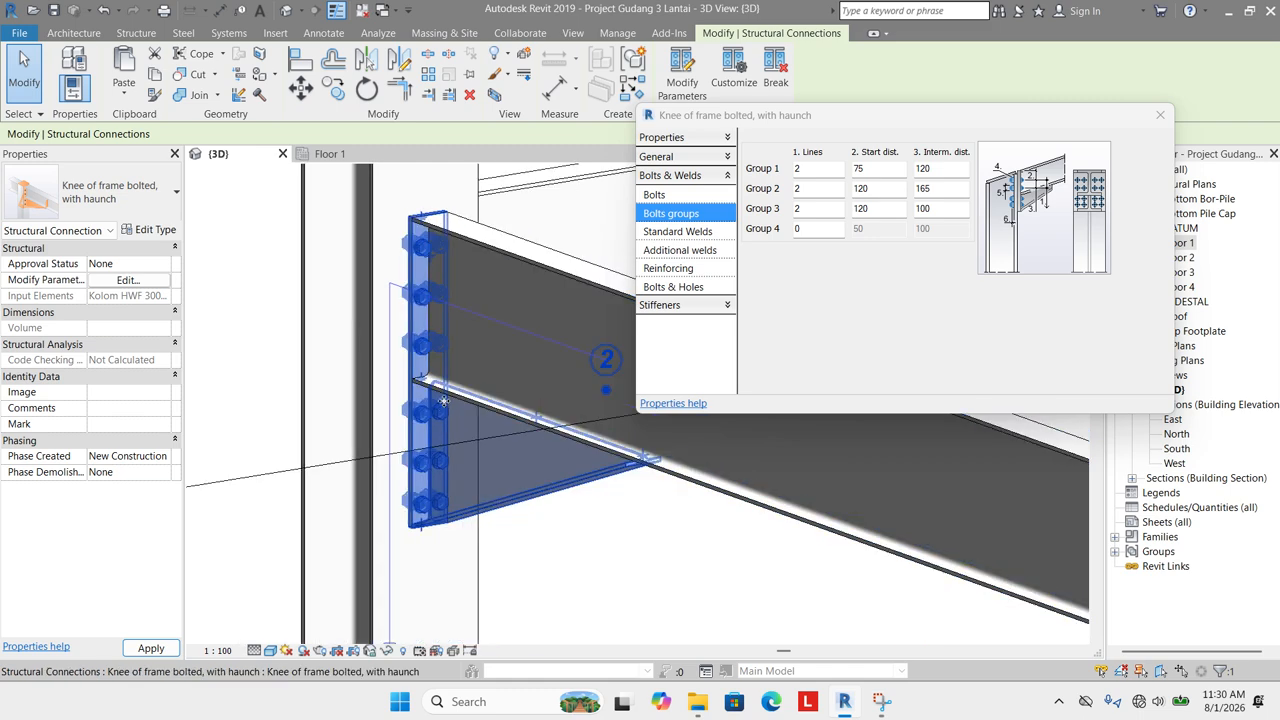
scroll(429, 389, up, 3)
scroll(429, 389, down, 3)
shift+middle_drag(429, 389, 617, 446)
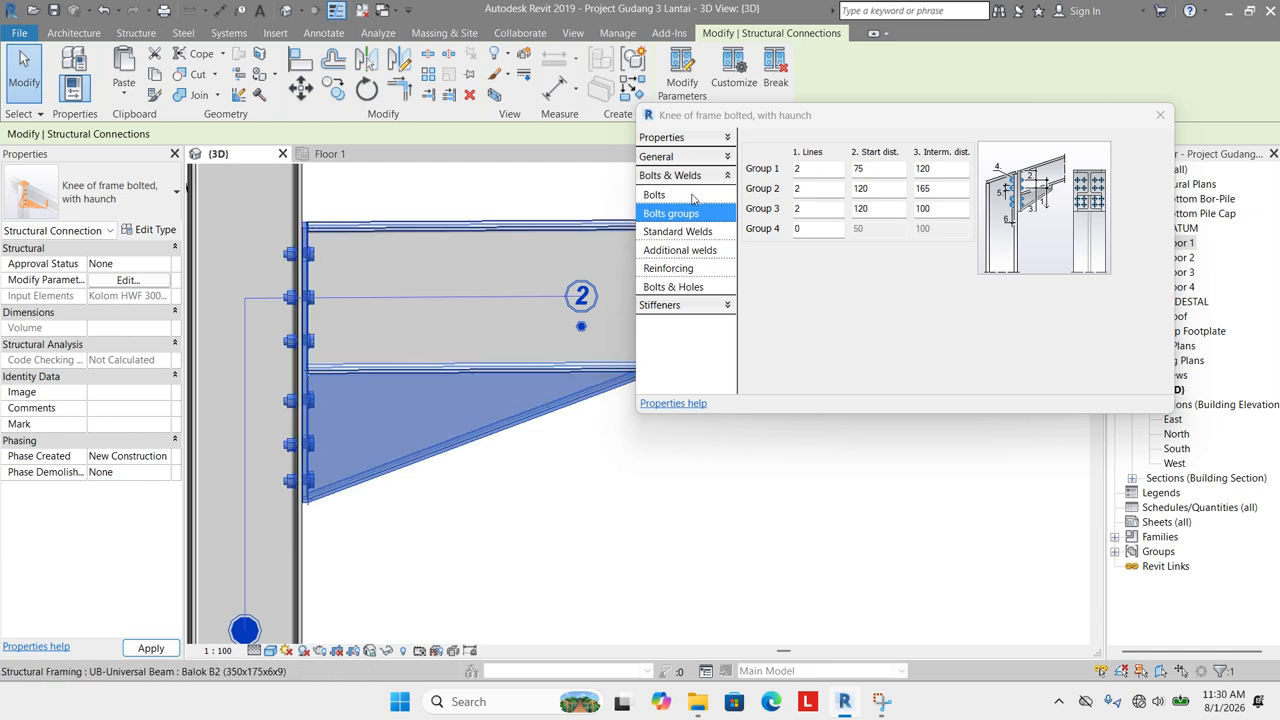
click(692, 197)
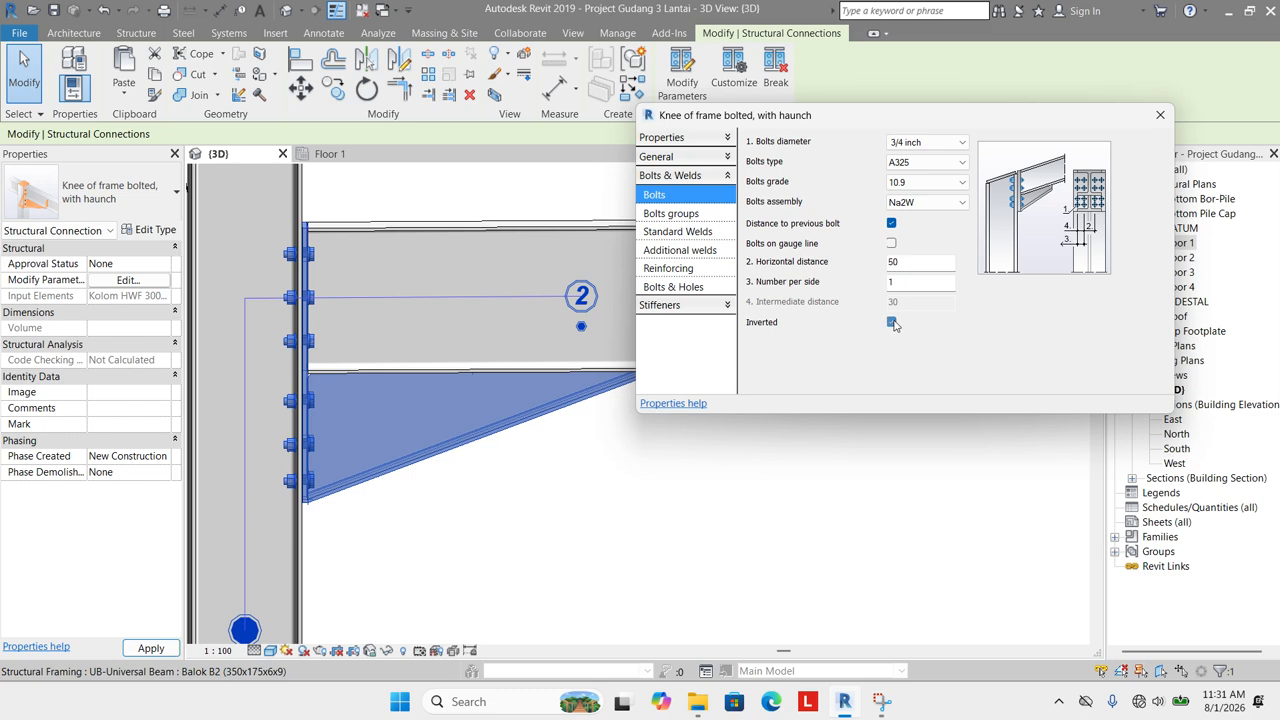
shift+middle_drag(397, 266, 330, 317)
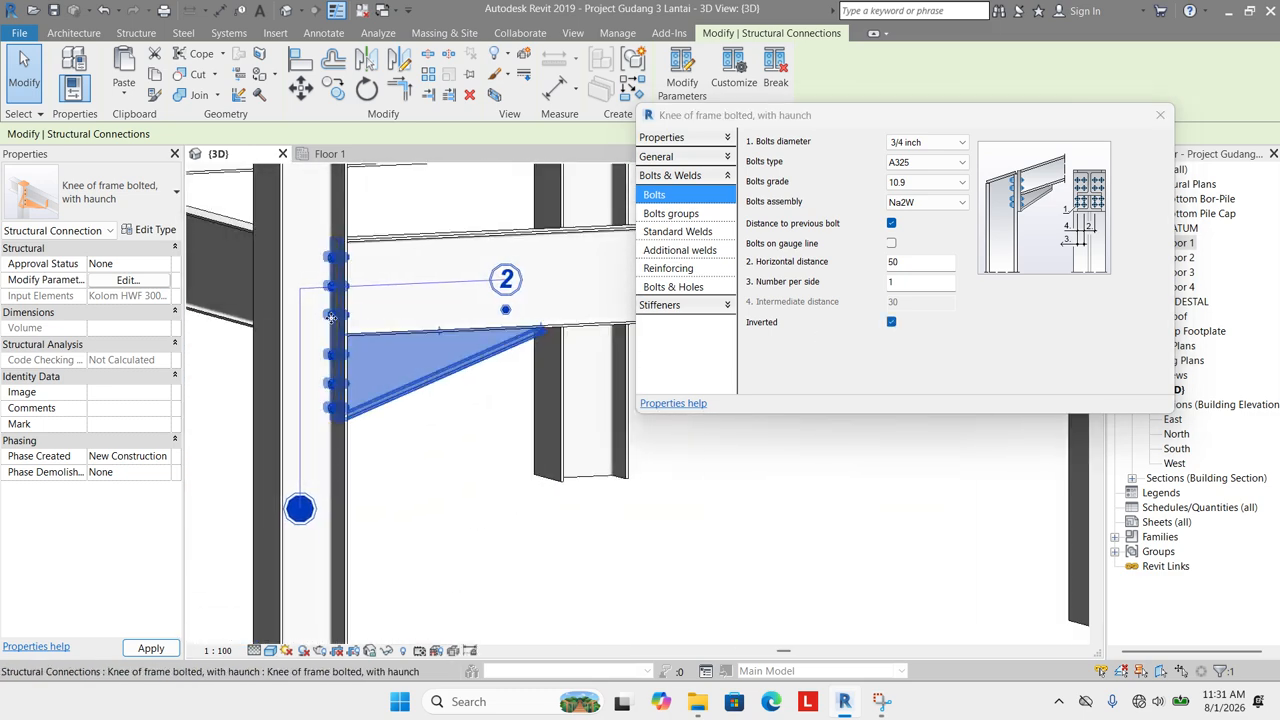
scroll(330, 317, down, 3)
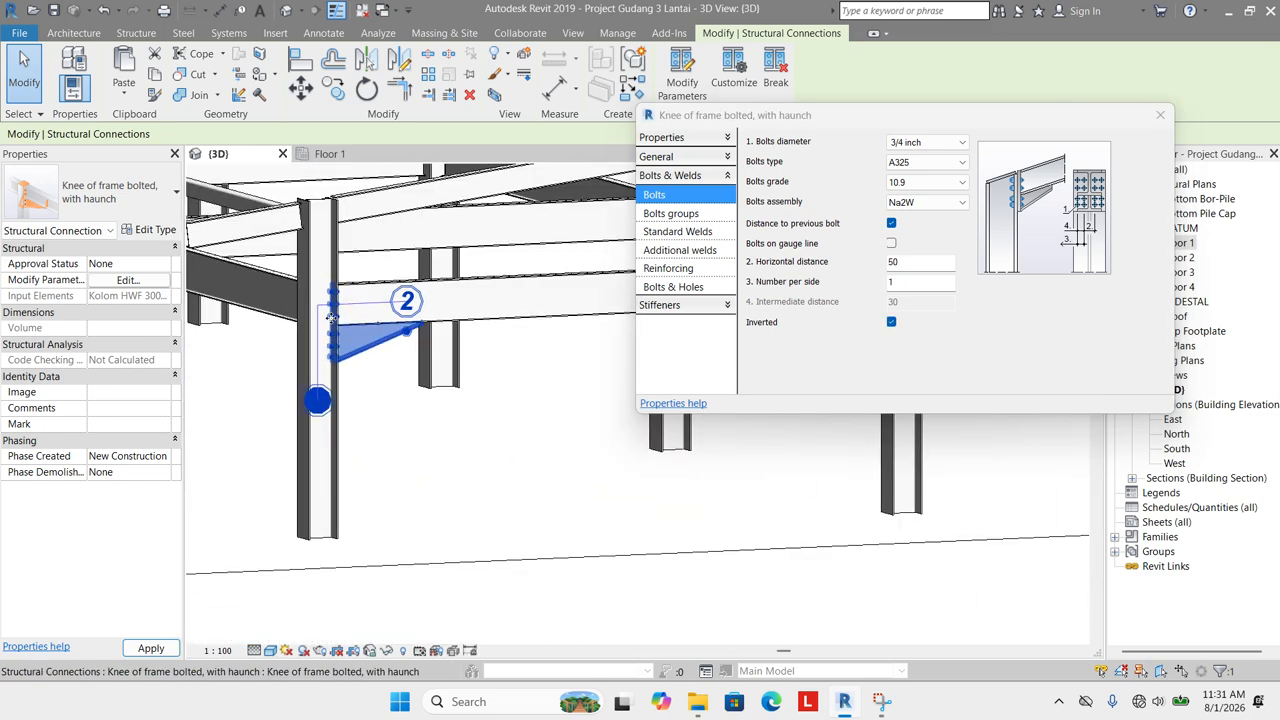
click(688, 215)
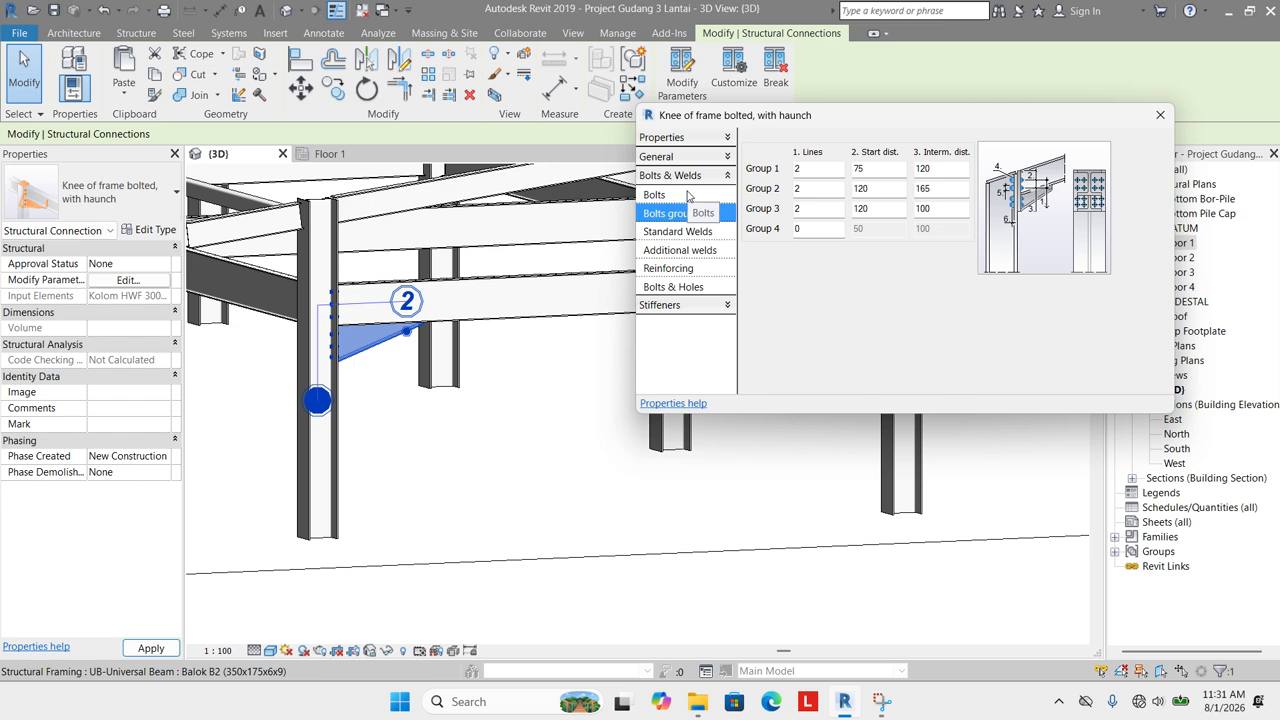
Set stiffeners 1, 3 and 4 of the connection to full.
click(660, 305)
click(690, 215)
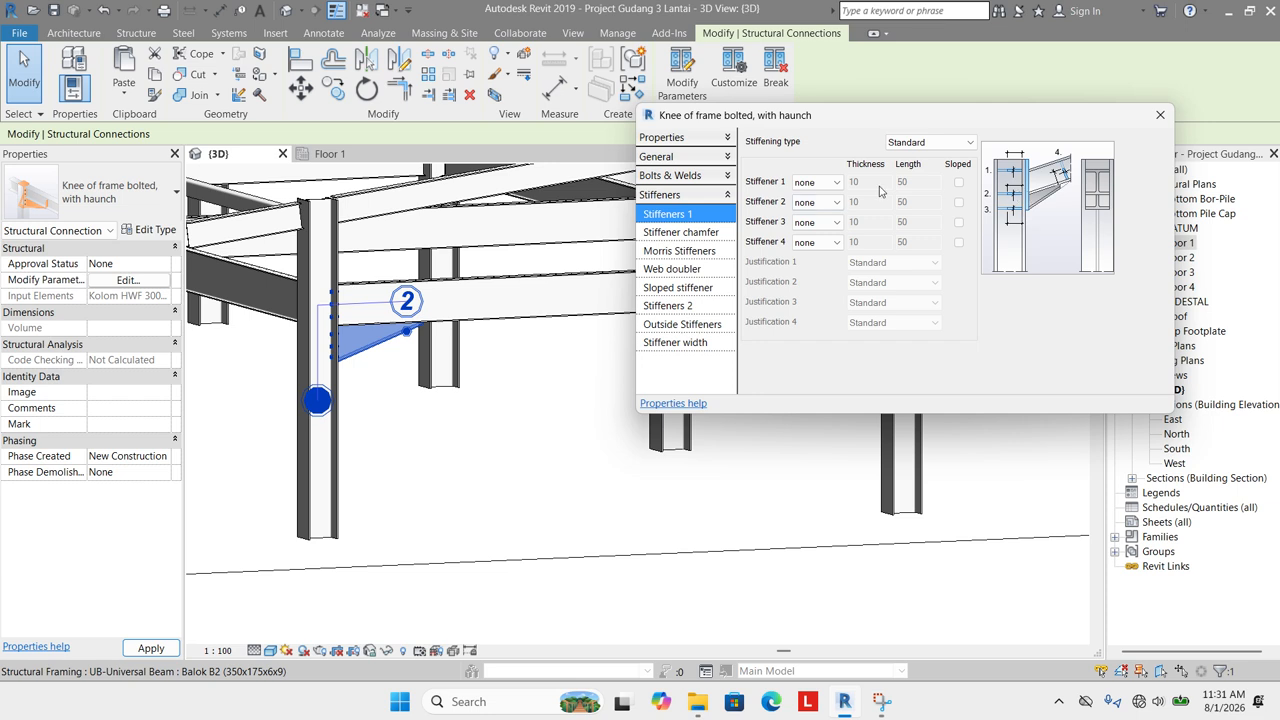
scroll(407, 303, up, 2)
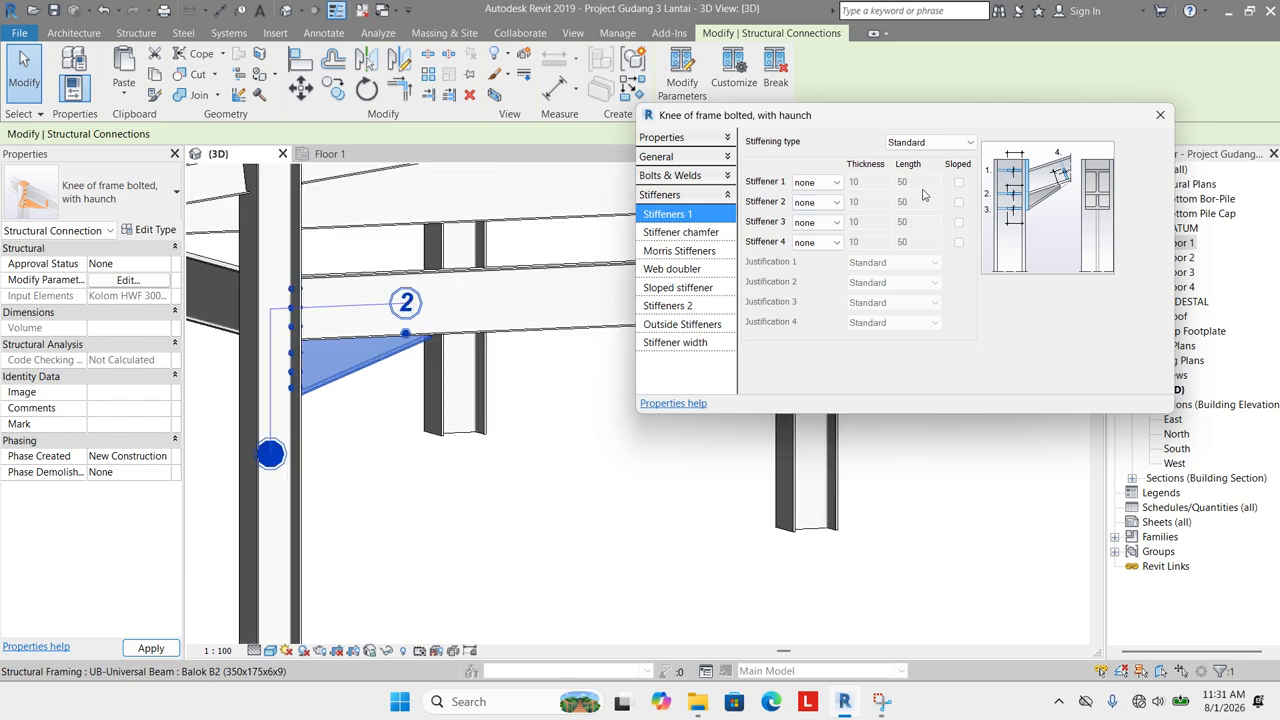
scroll(377, 285, down, 2)
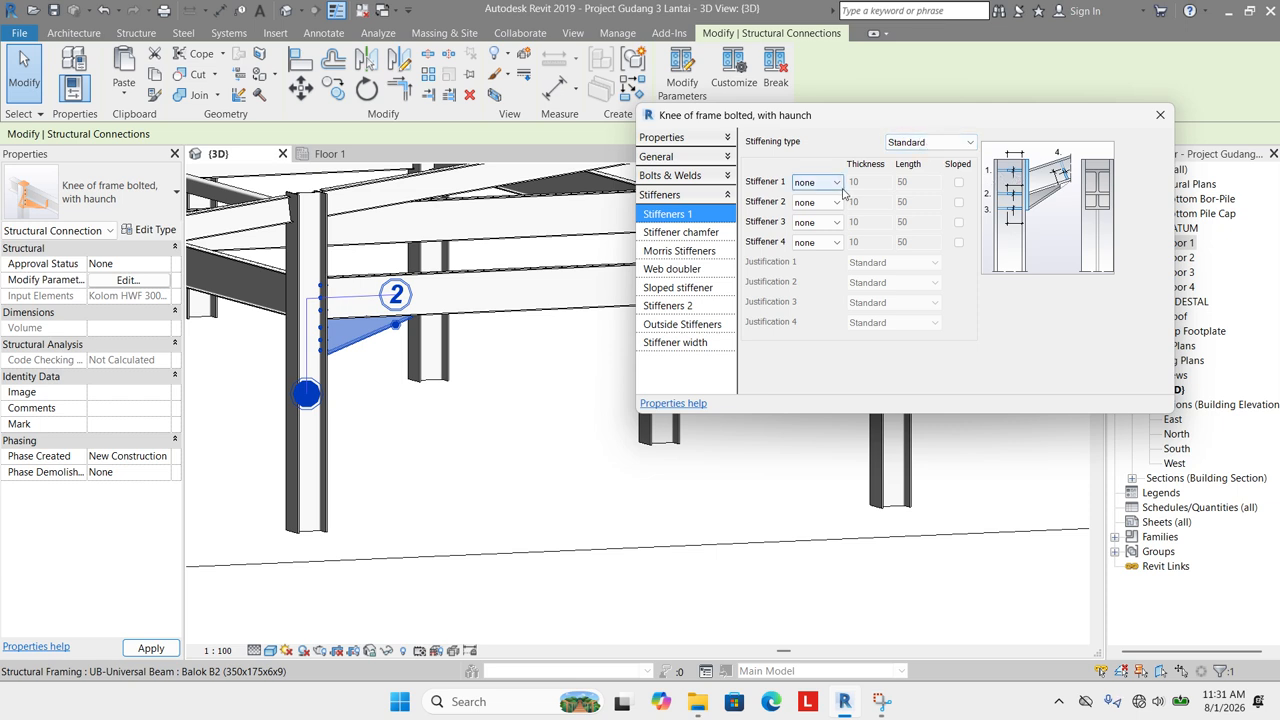
click(818, 182)
click(807, 231)
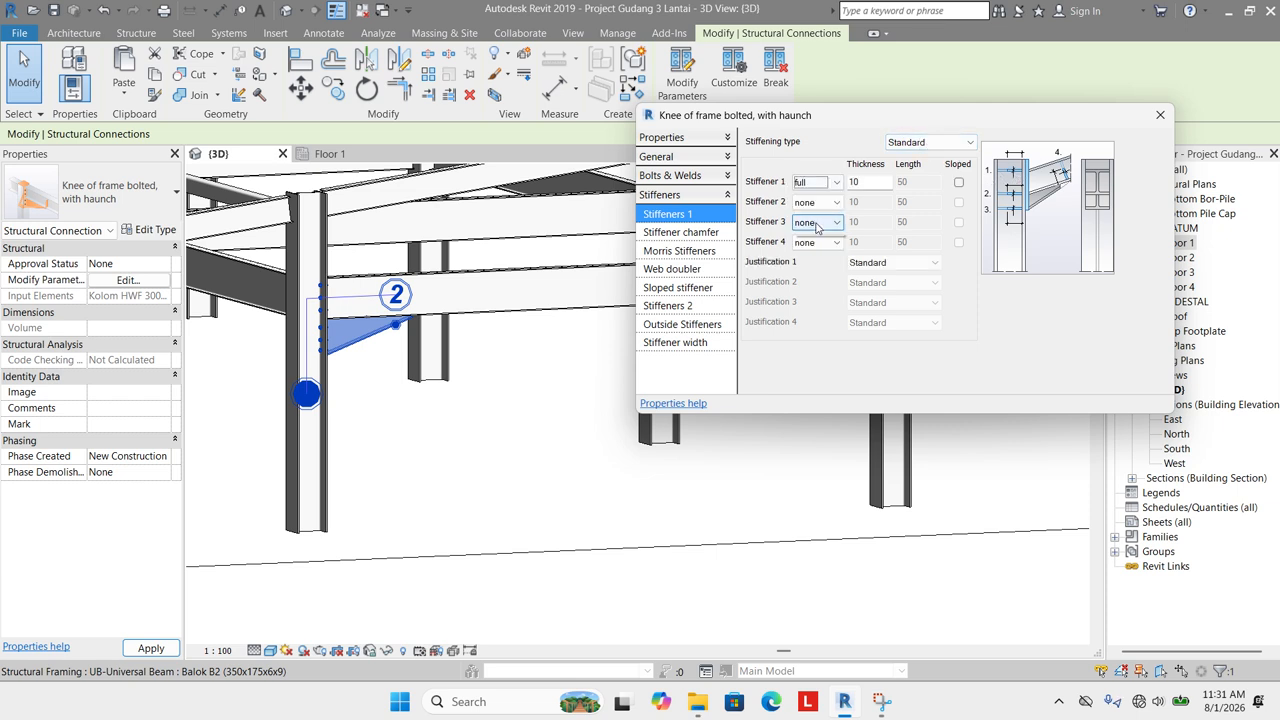
click(816, 224)
click(818, 268)
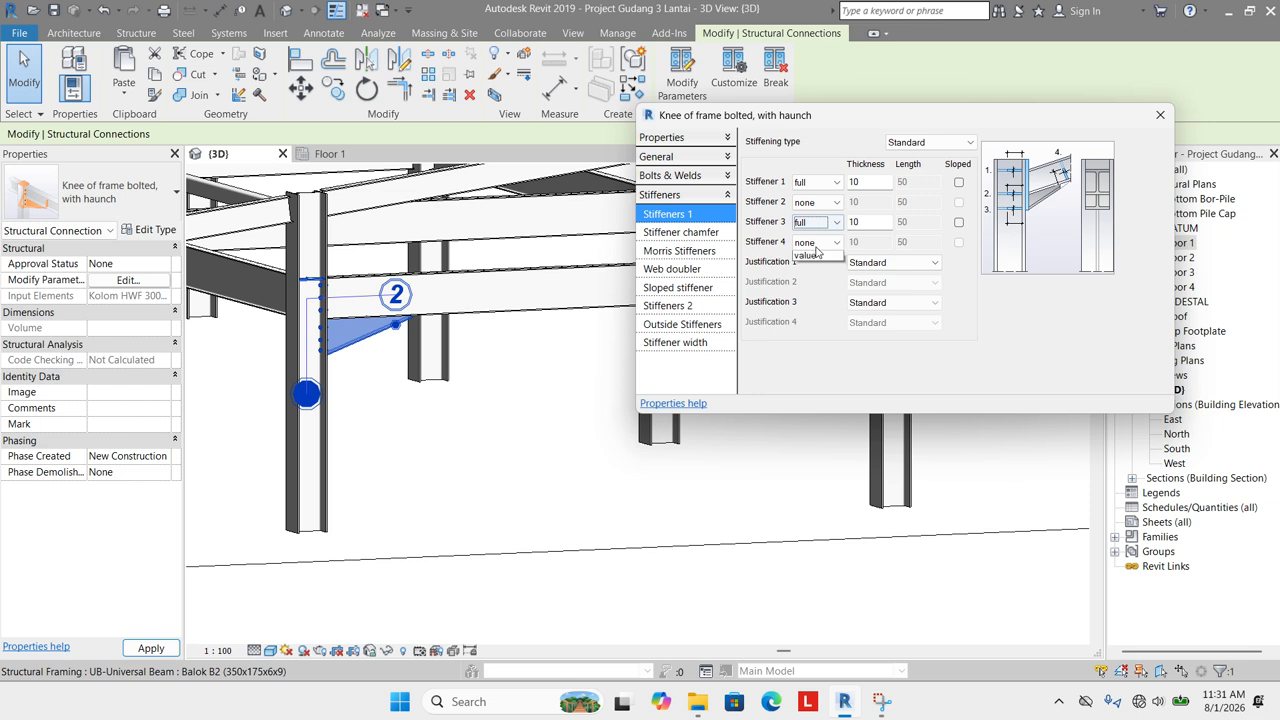
click(815, 242)
click(814, 288)
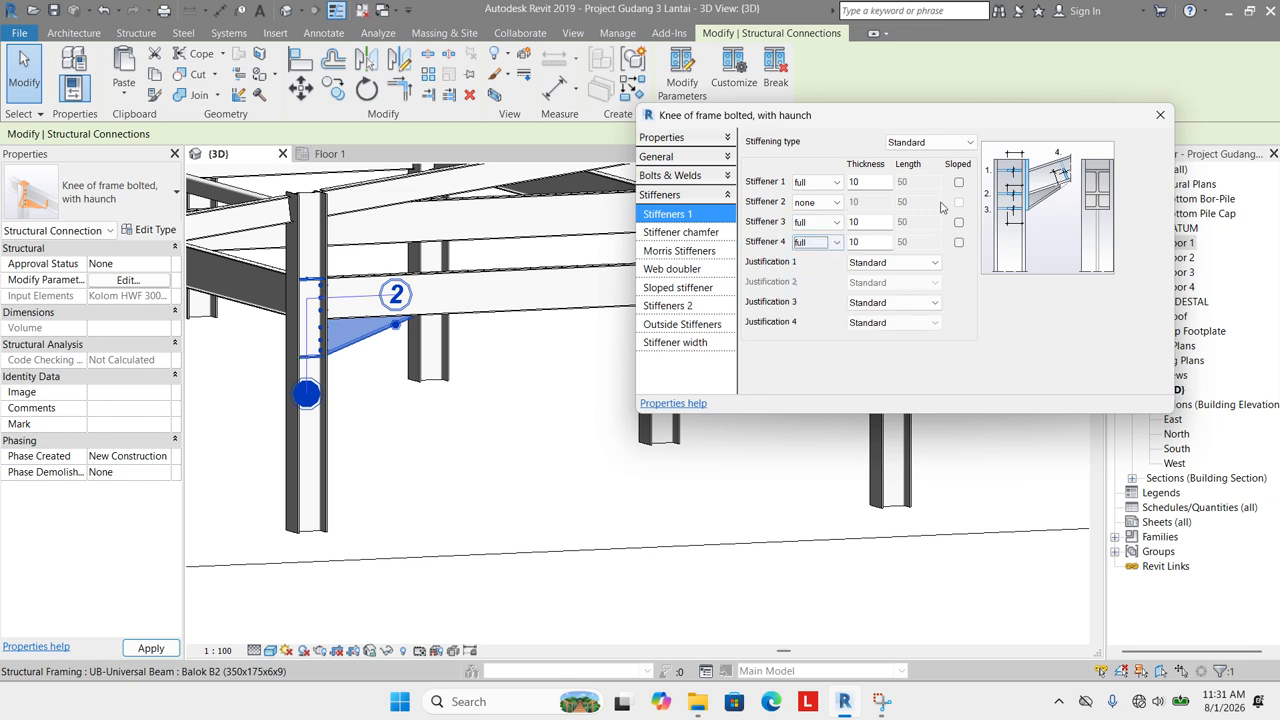
Set the thickness of stiffeners 1, 3 and 4 to 8 and close the connection parameters.
drag(877, 183, 805, 176)
text(8)
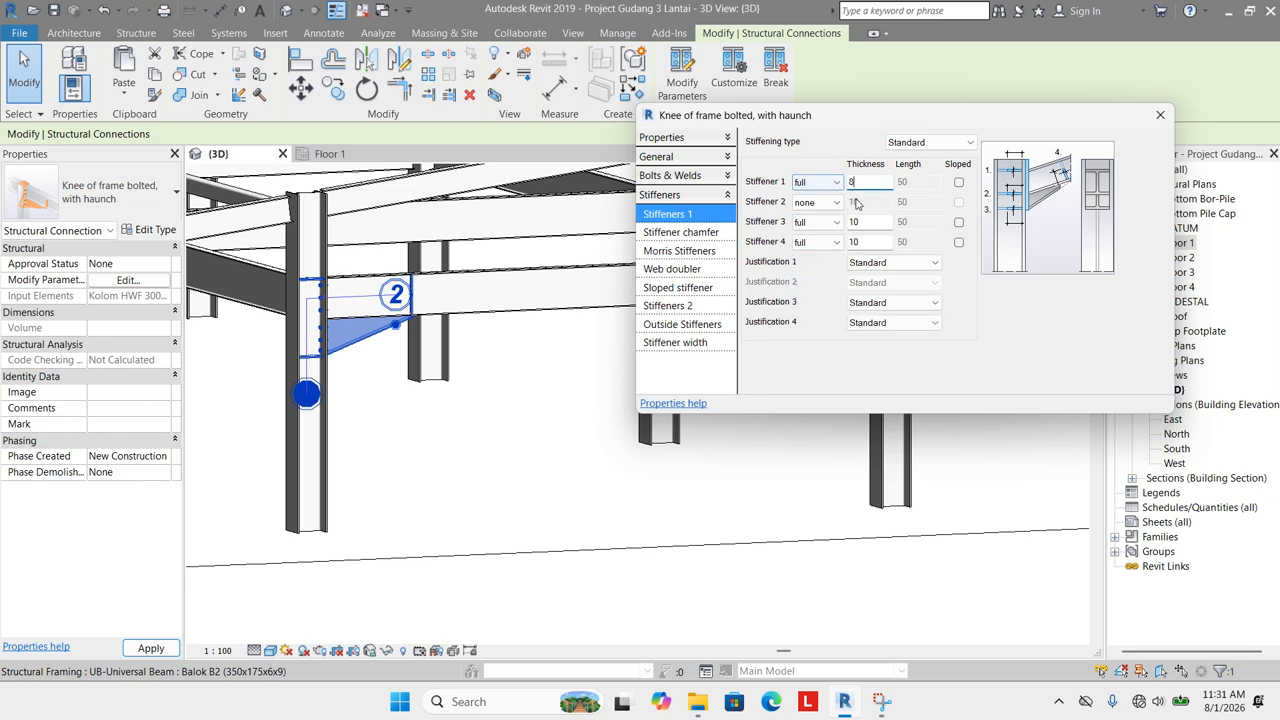
drag(875, 222, 848, 241)
text(88)
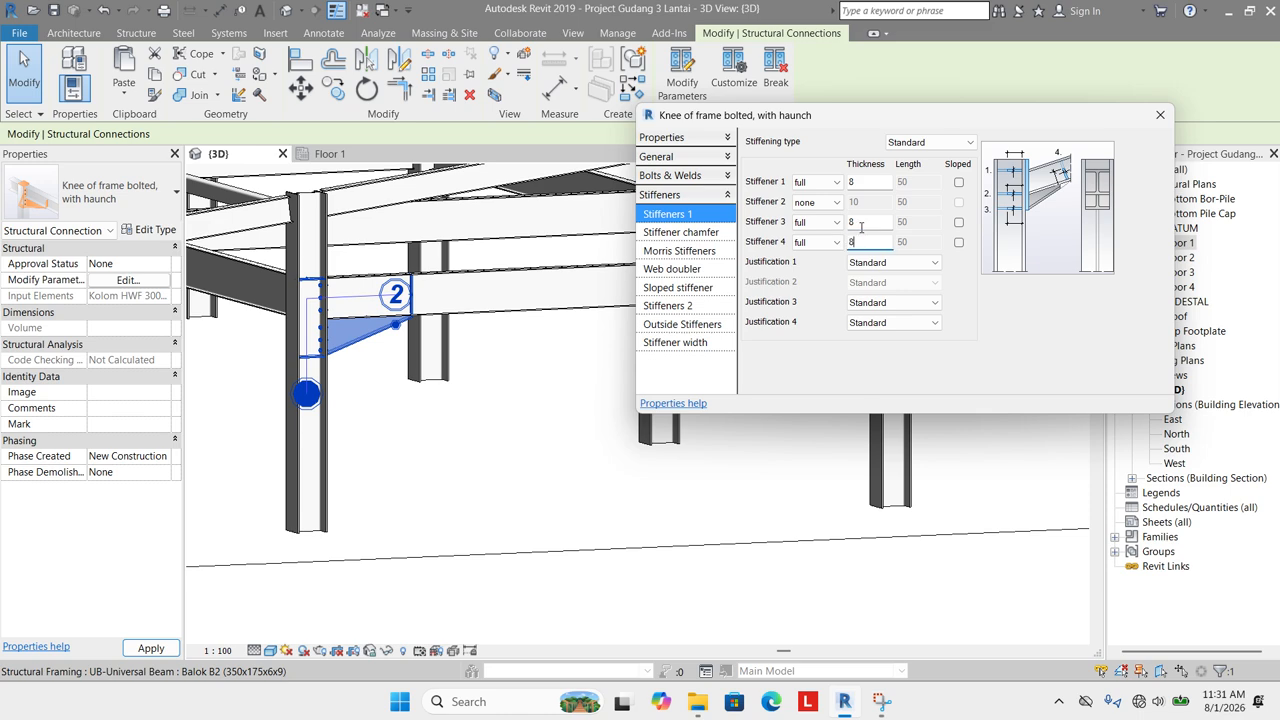
click(860, 224)
click(1161, 116)
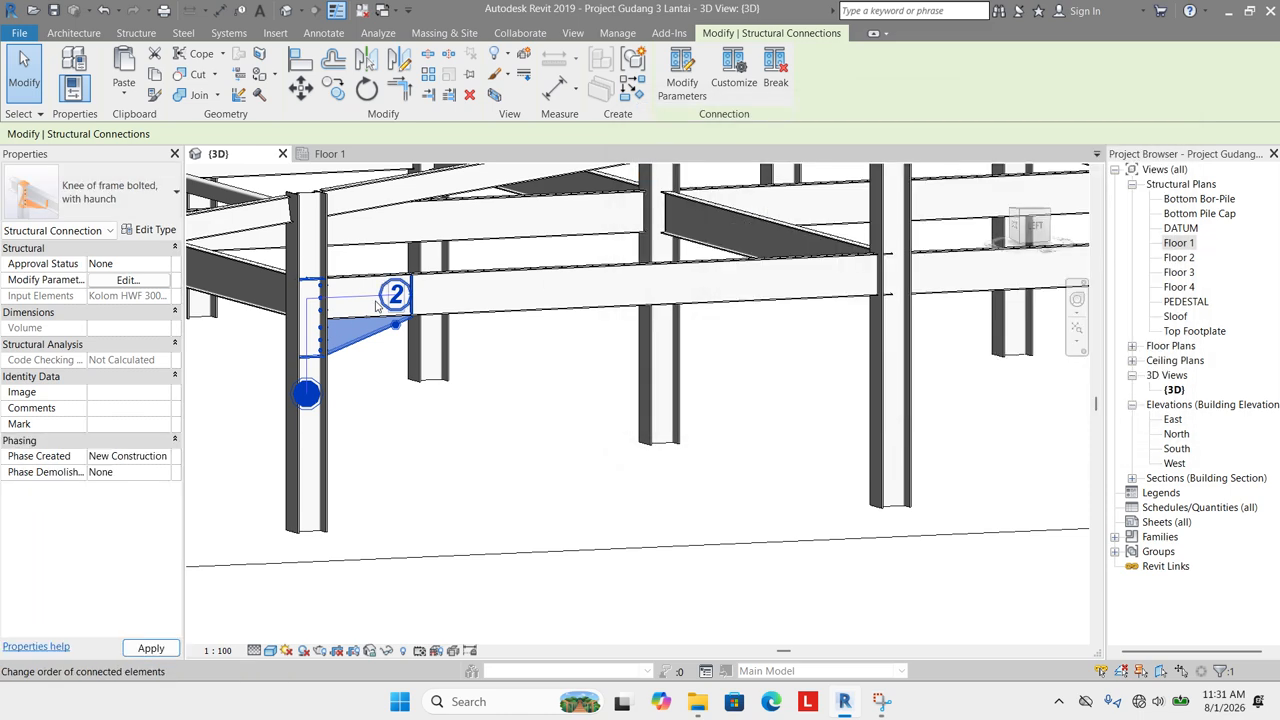
Check the finished haunch connection within the frame and switch to the Floor 1 structural plan.
scroll(376, 305, down, 3)
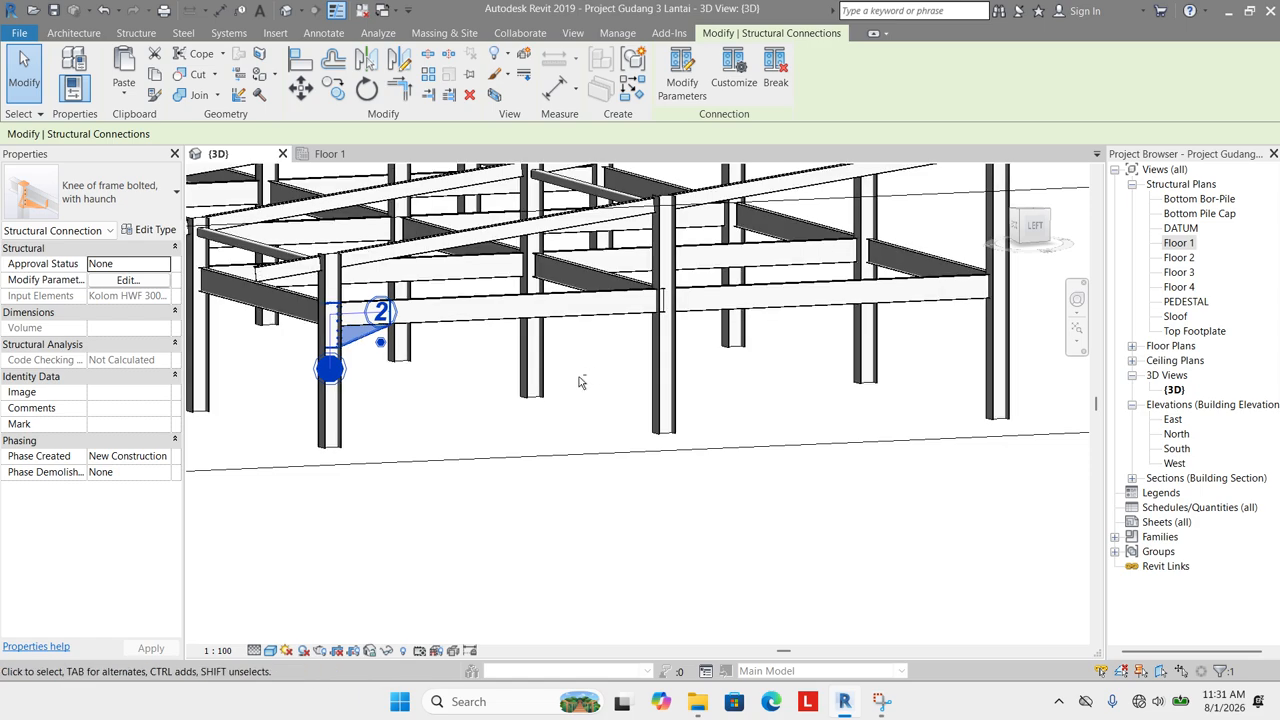
shift+middle_drag(590, 380, 552, 448)
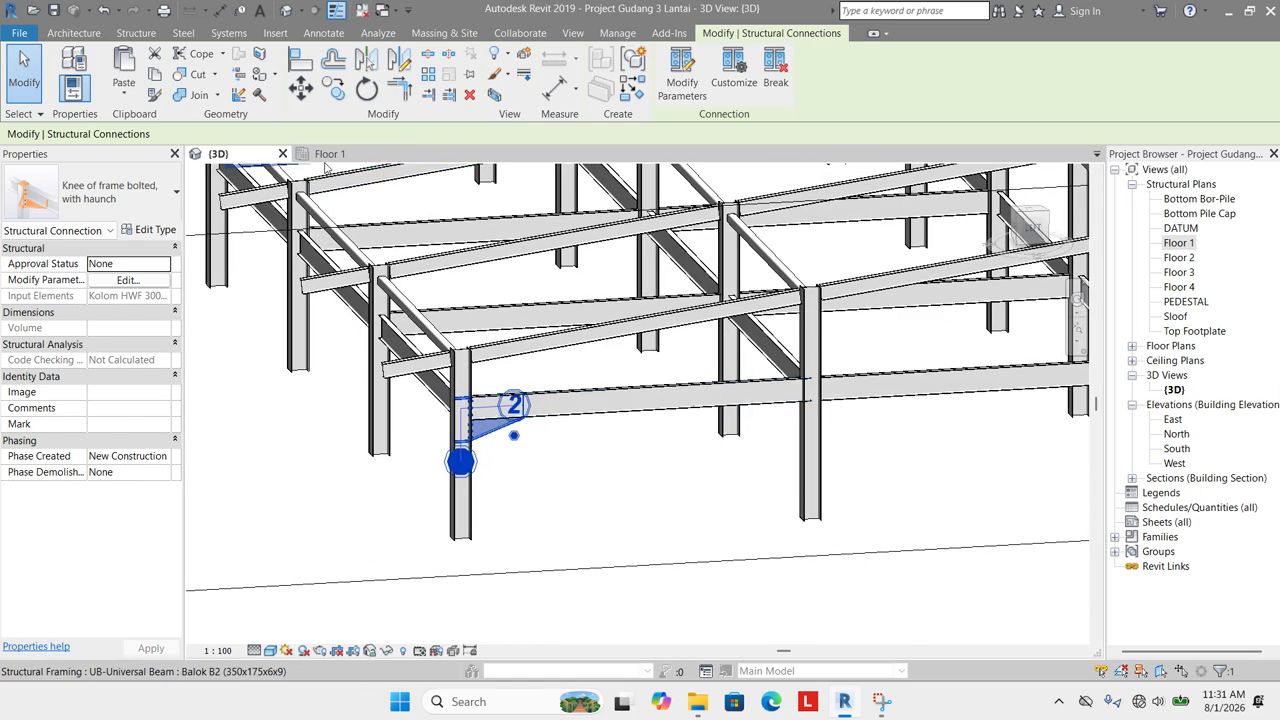
scroll(372, 212, down, 3)
scroll(700, 338, up, 1)
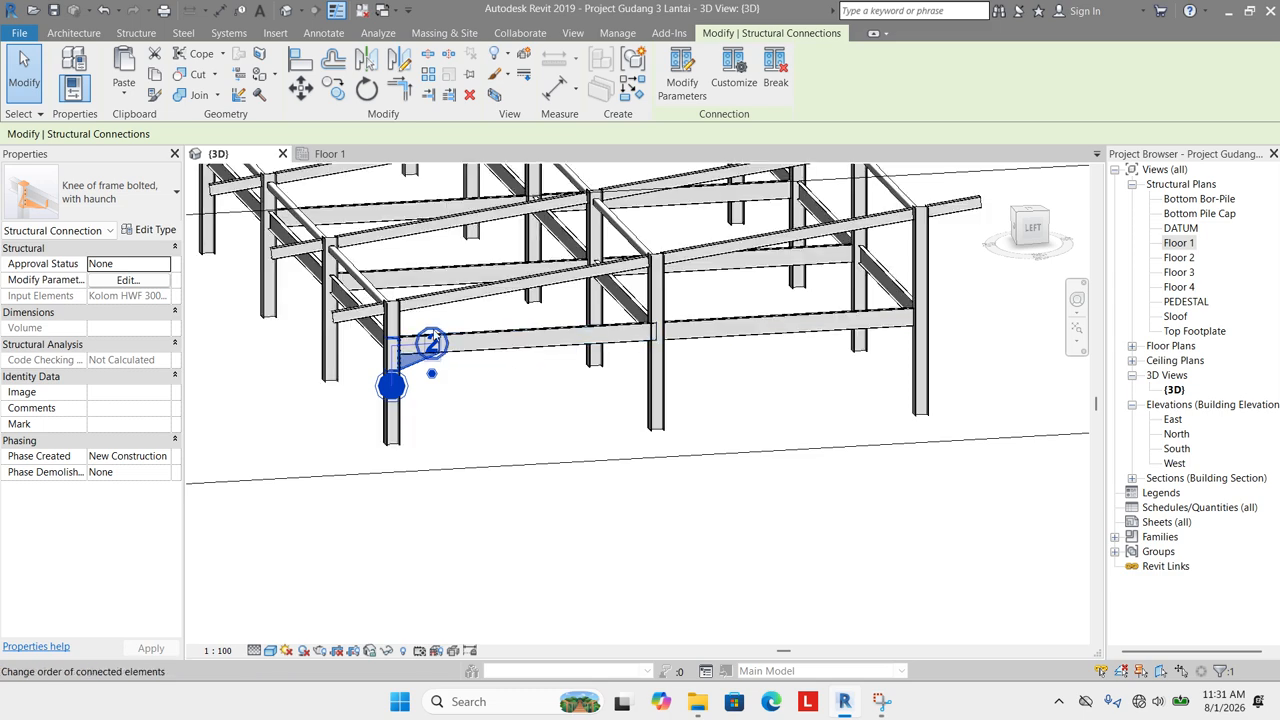
click(330, 153)
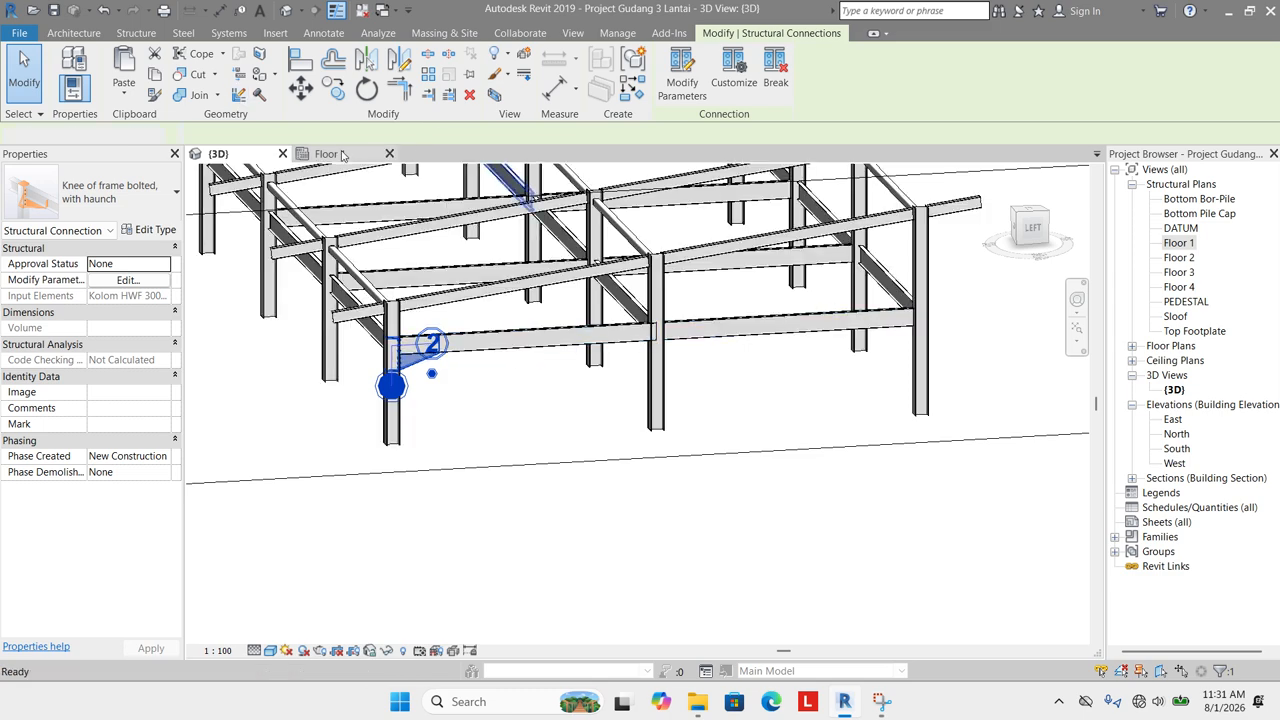
middle_drag(632, 284, 673, 400)
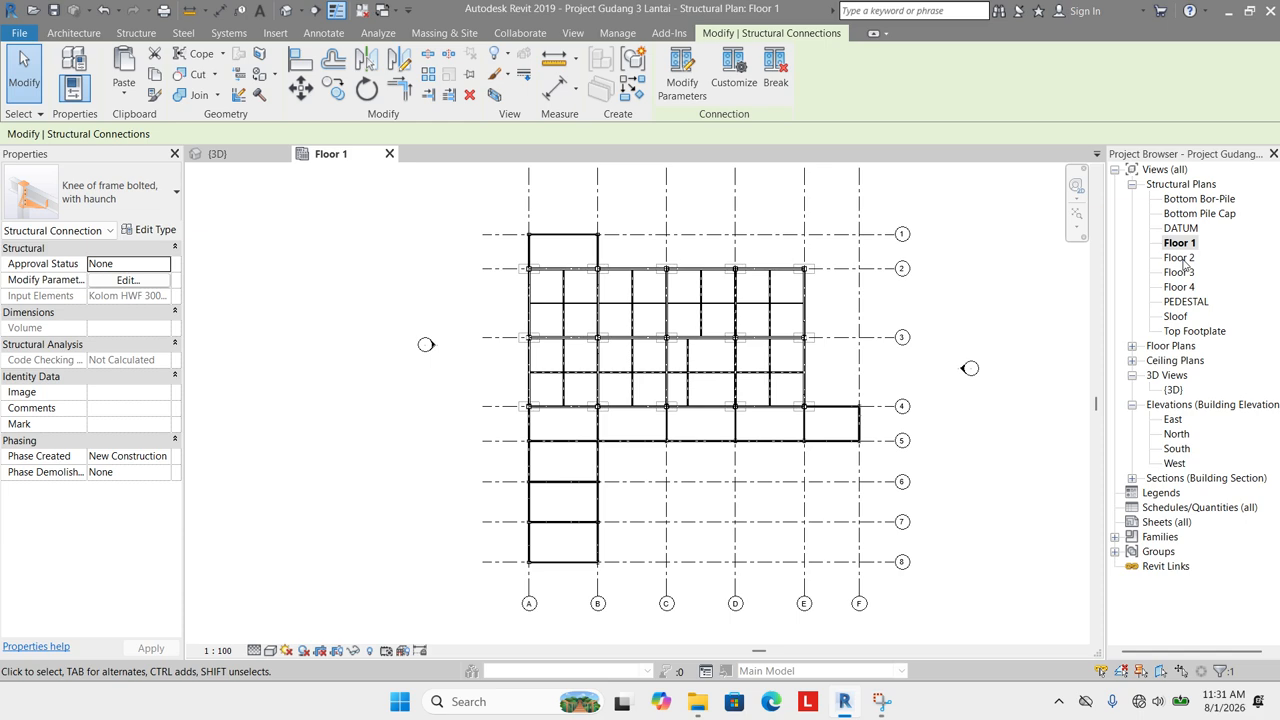
Open the Floor 3 structural plan, clear the selection and show the bays beside grid A.
double_click(1179, 272)
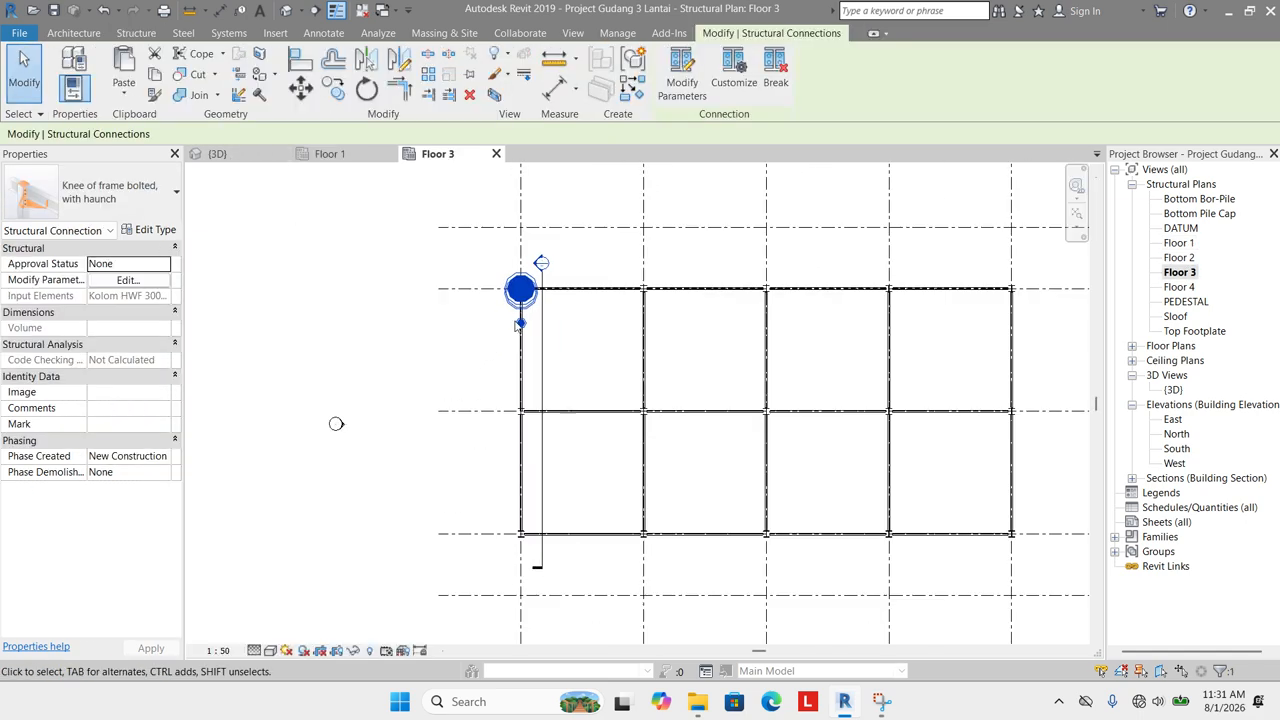
scroll(516, 314, up, 4)
click(583, 262)
scroll(583, 262, down, 3)
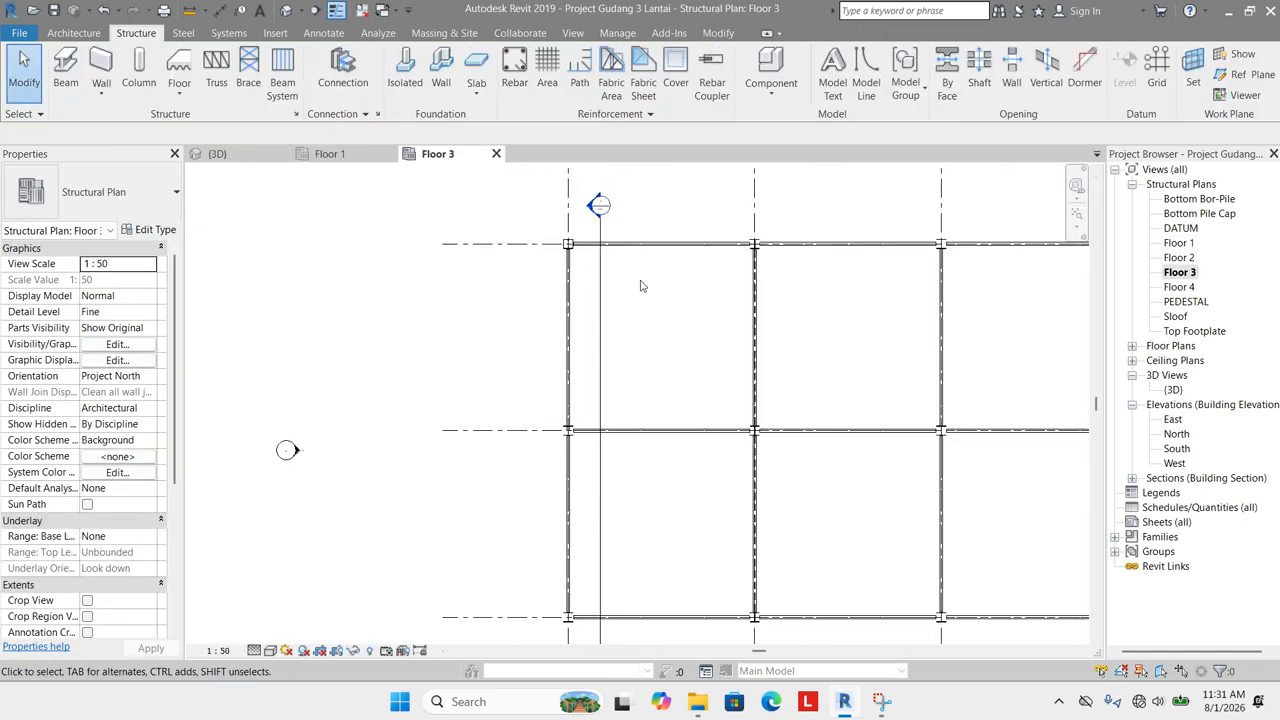
middle_drag(641, 286, 633, 312)
Save the project and add a model line from grid 2 to grid 3, about 2400 outside grid A.
click(866, 80)
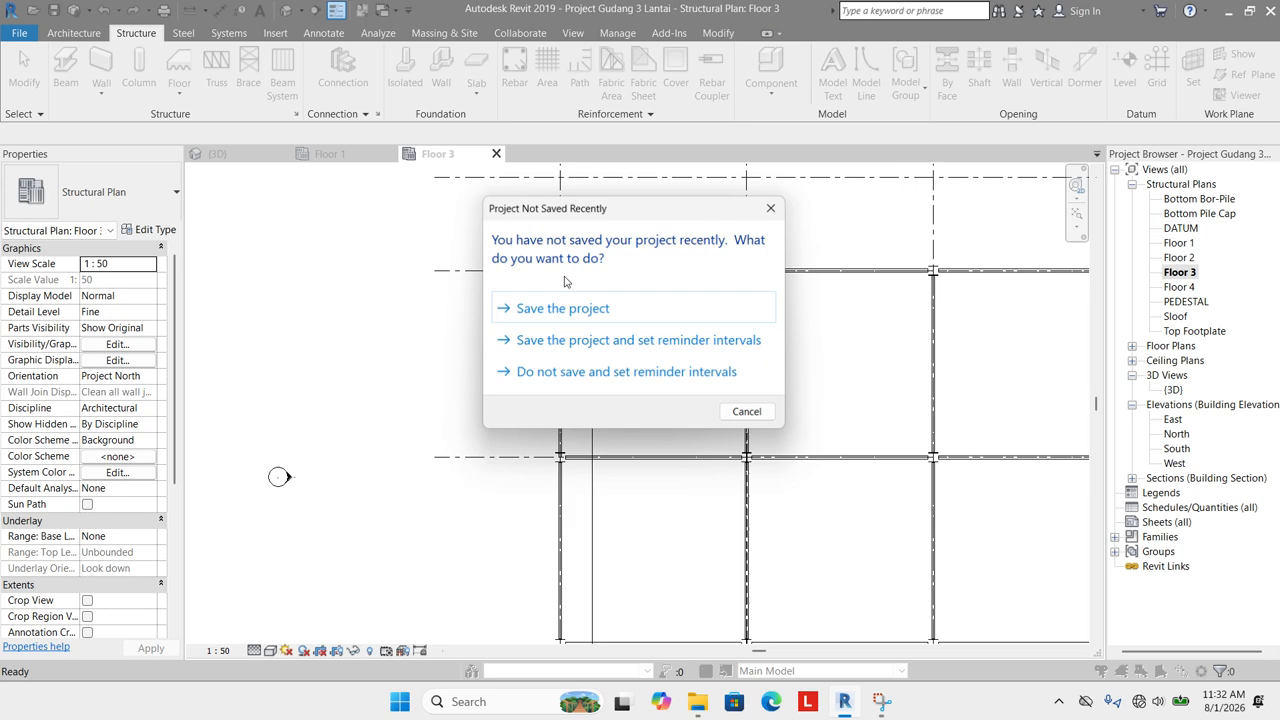
click(603, 318)
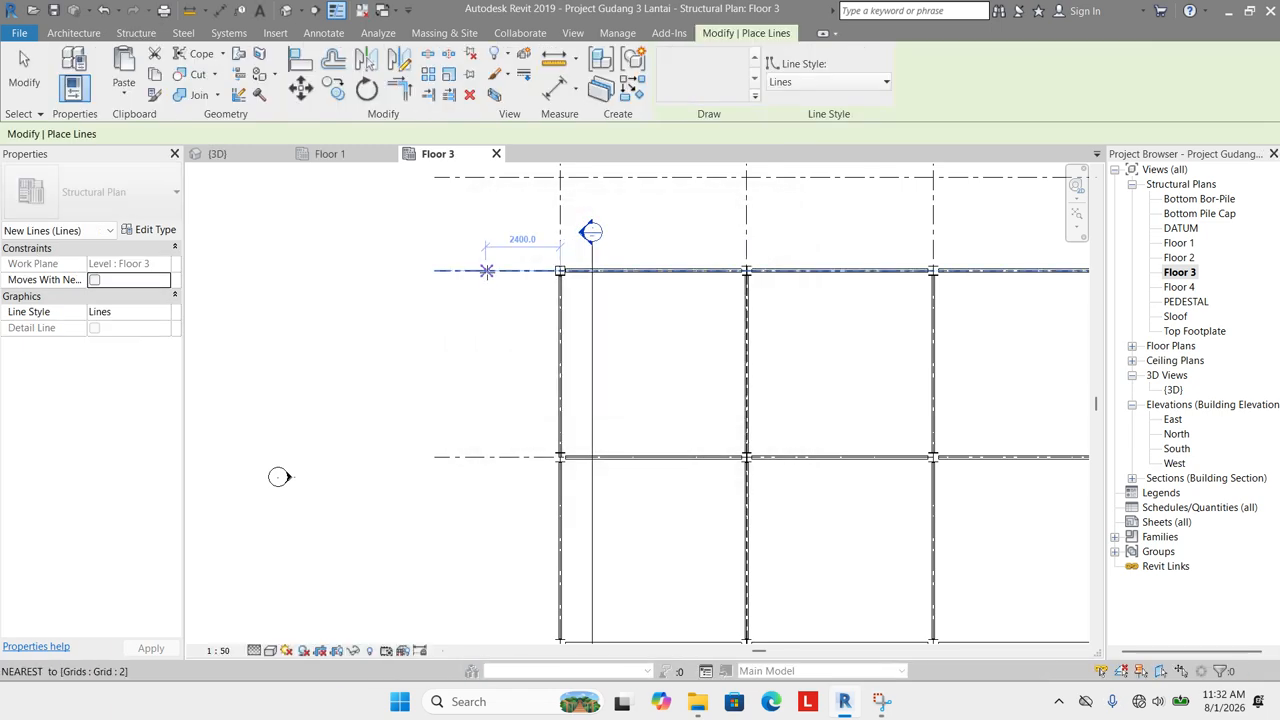
click(487, 271)
click(486, 457)
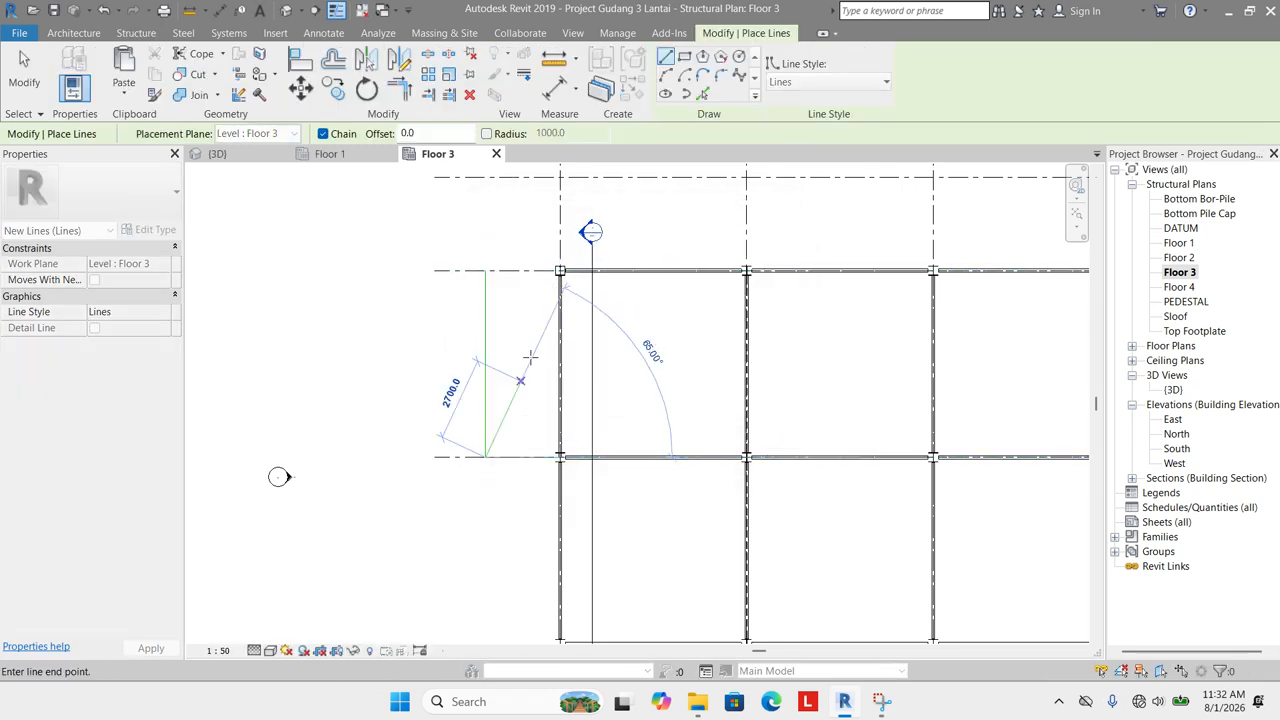
key(Escape)
key(Escape)
Locate the haunch connection in the 3D view, close the Floor 1 plan and return to the Floor 3 plan.
click(215, 153)
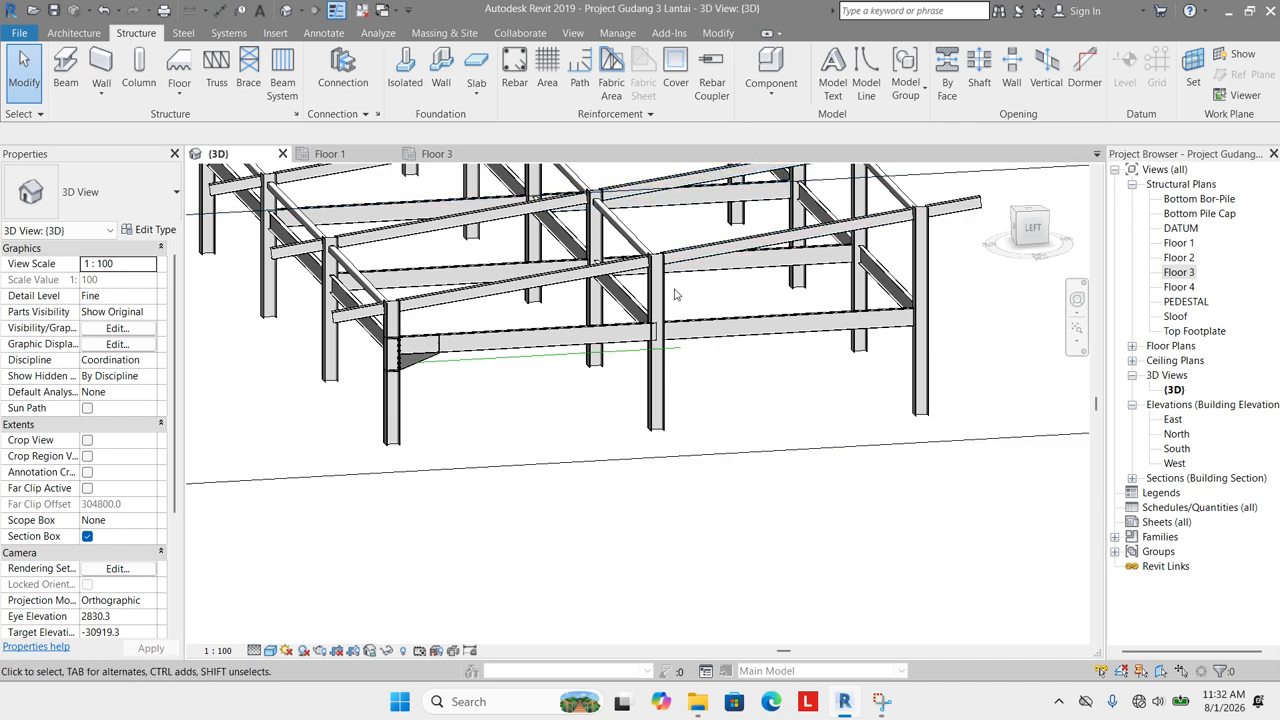
scroll(405, 363, up, 2)
click(435, 366)
key(Escape)
scroll(445, 357, up, 1)
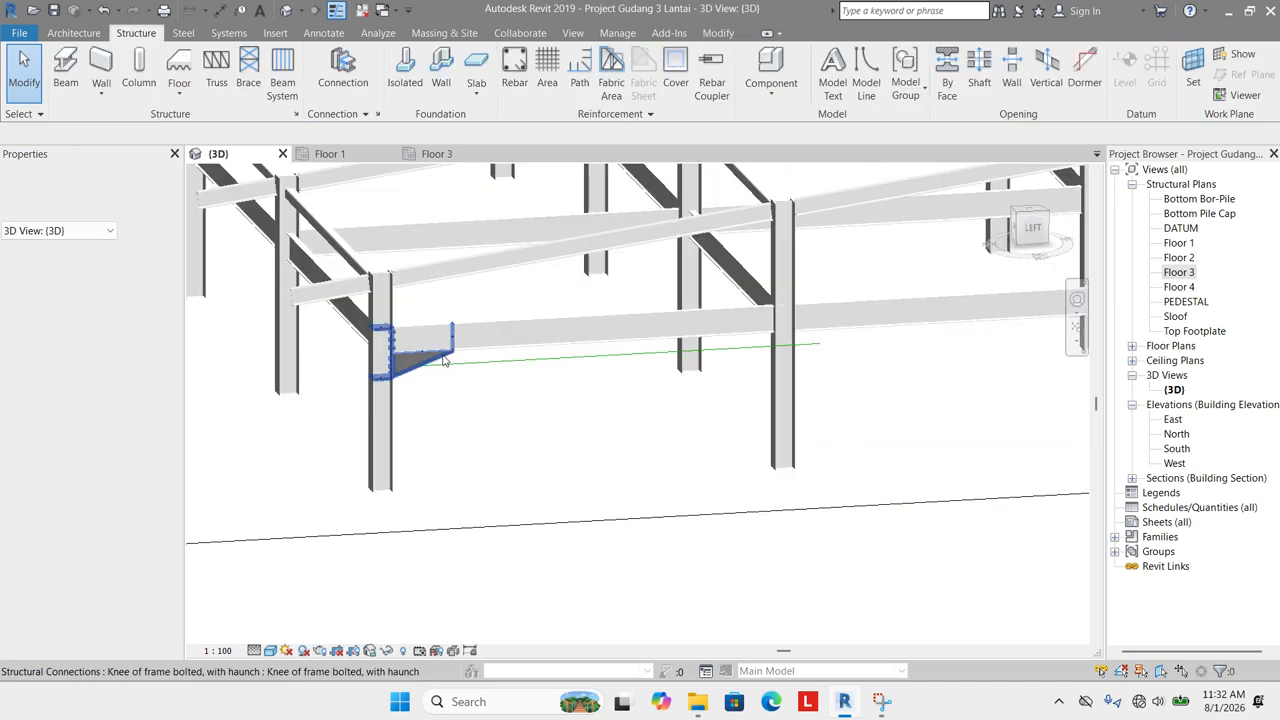
click(444, 359)
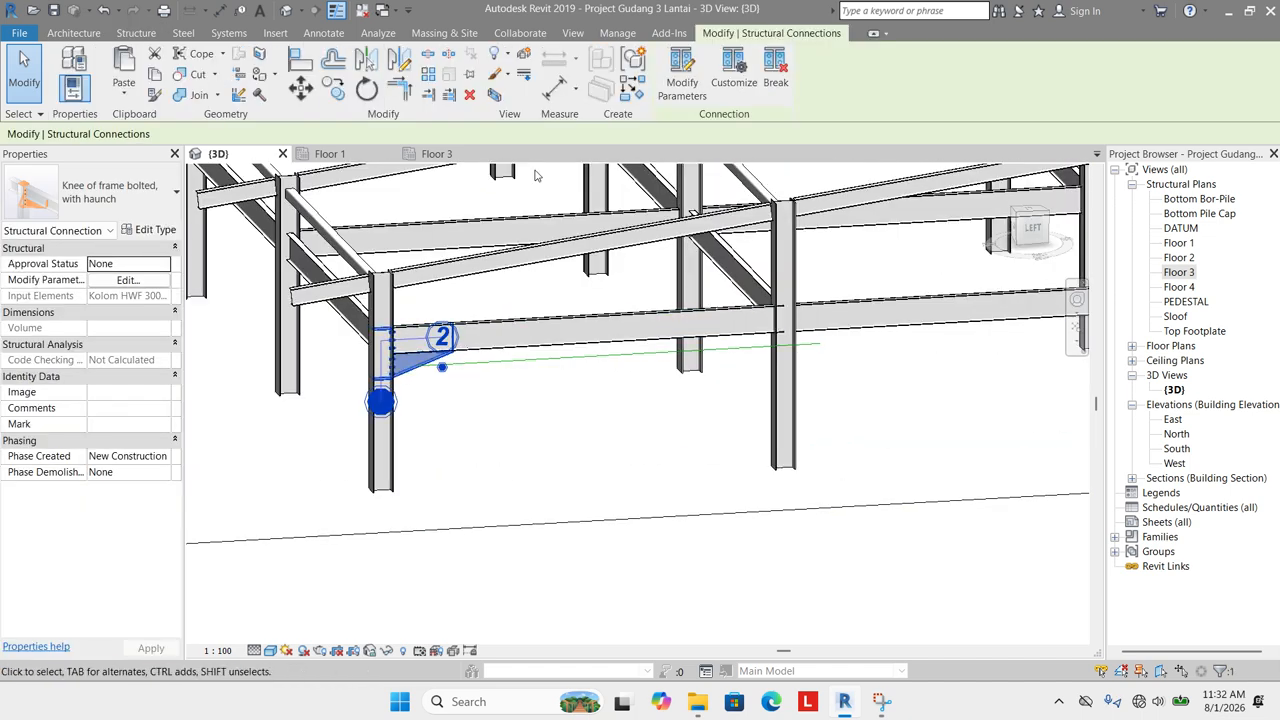
click(437, 154)
click(383, 153)
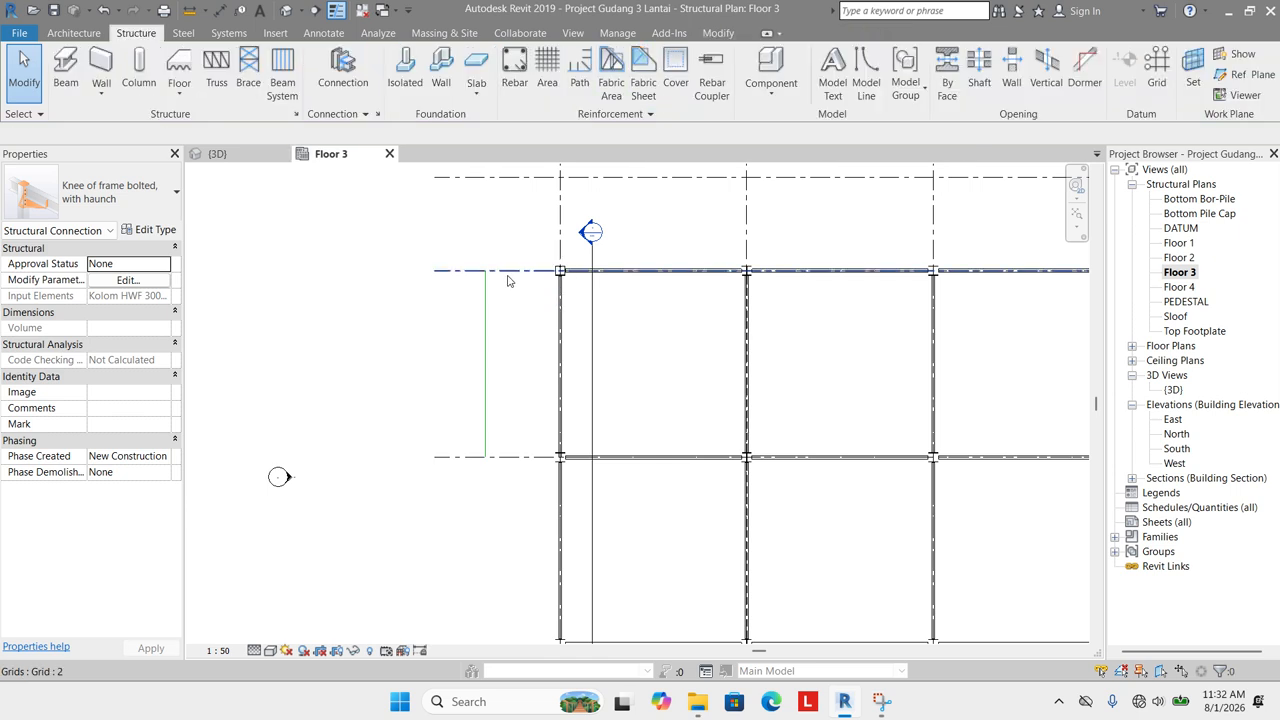
key(Escape)
scroll(529, 269, down, 2)
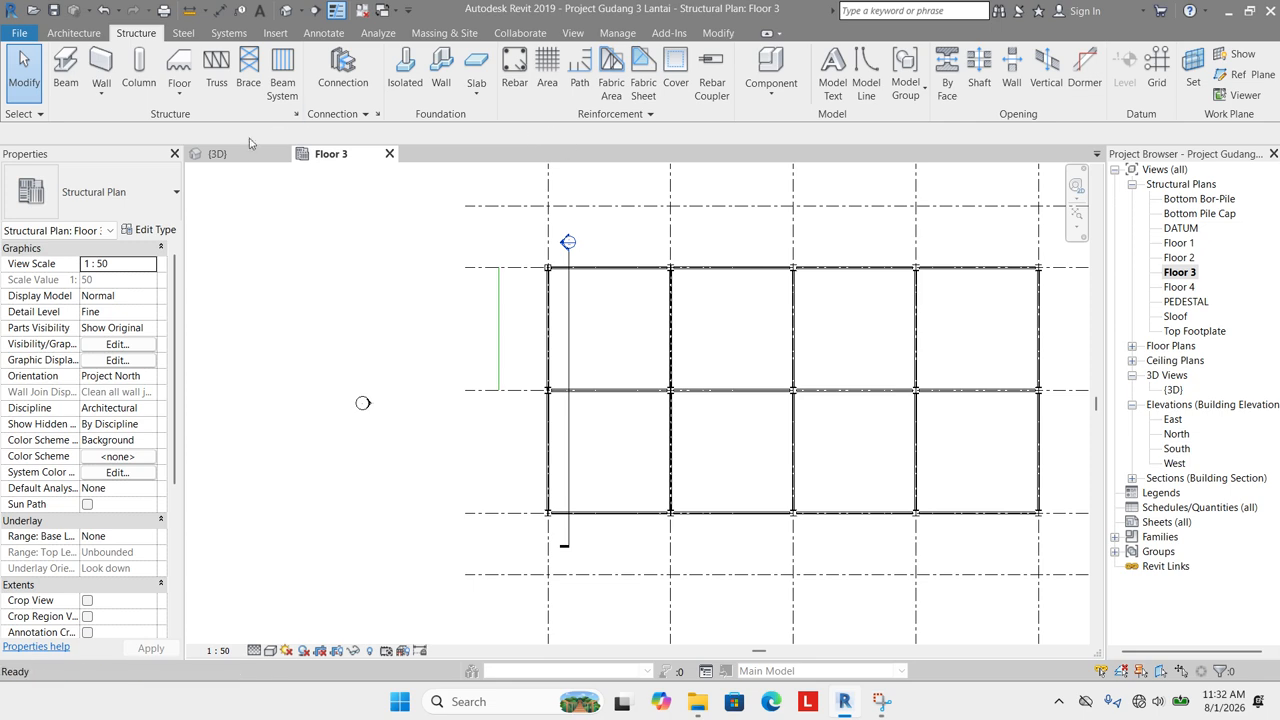
Mirror a copy of the grid 2 haunch connection to the grid 3 column, using a horizontal axis through the model line's midpoint.
click(215, 153)
click(406, 370)
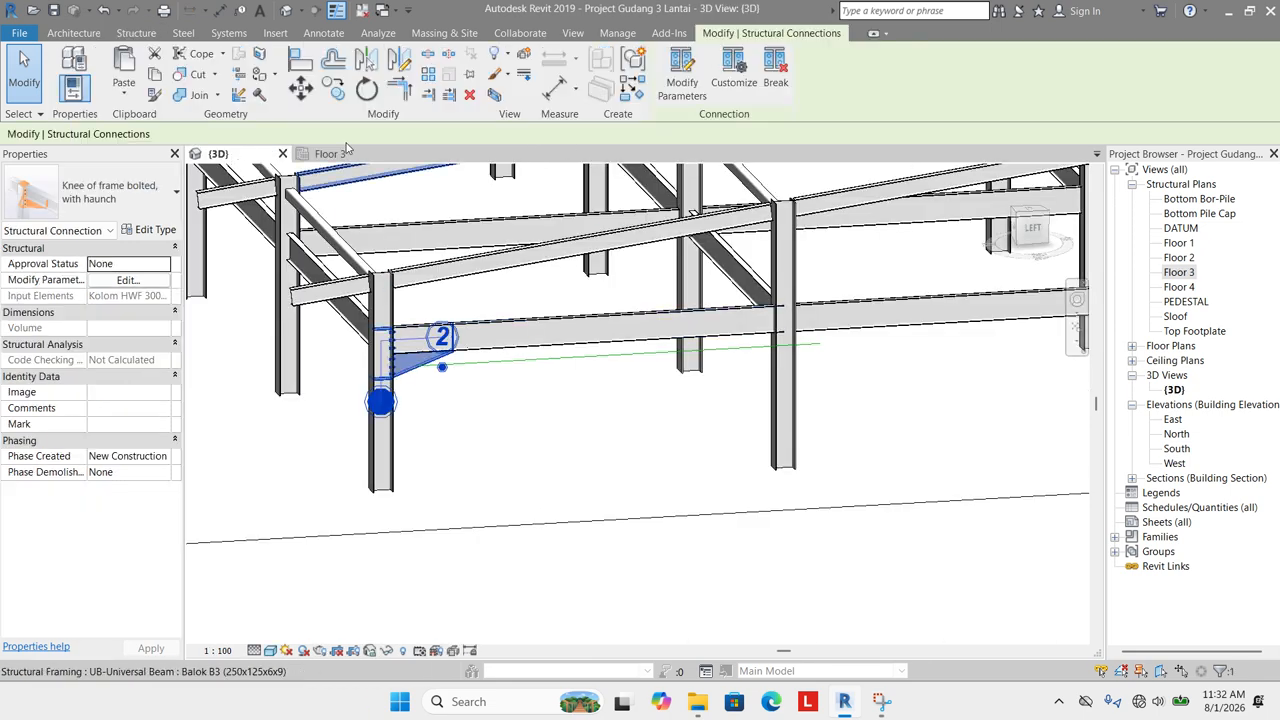
click(330, 153)
click(398, 62)
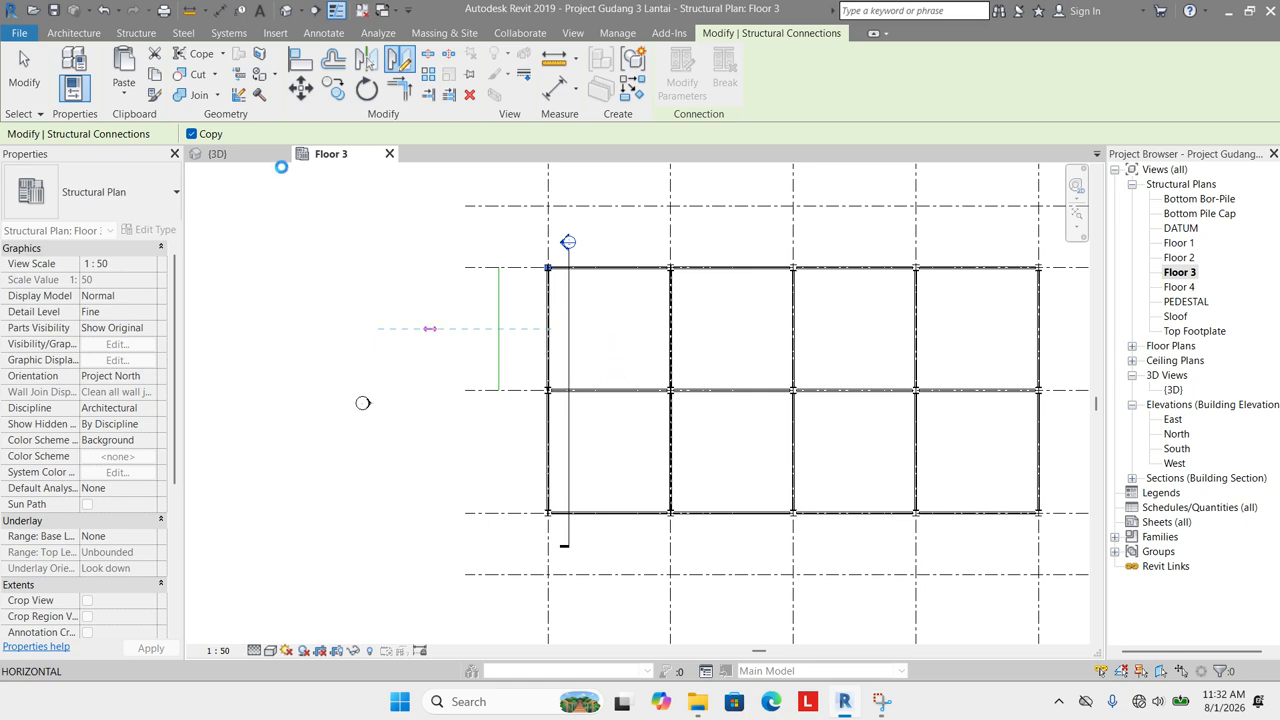
key(Escape)
key(Escape)
key(ctrl+Tab)
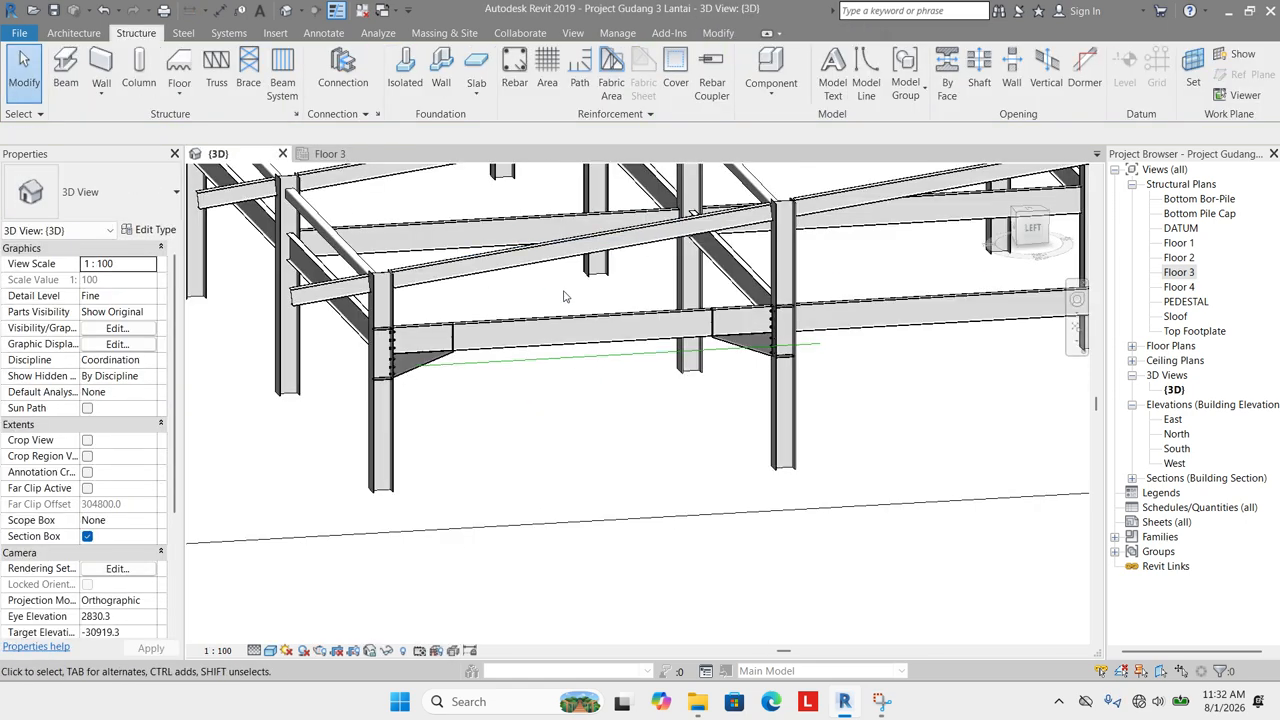
Mirror a copy of the new haunch connection about grid 3 onto the other side of the middle column.
scroll(726, 345, up, 3)
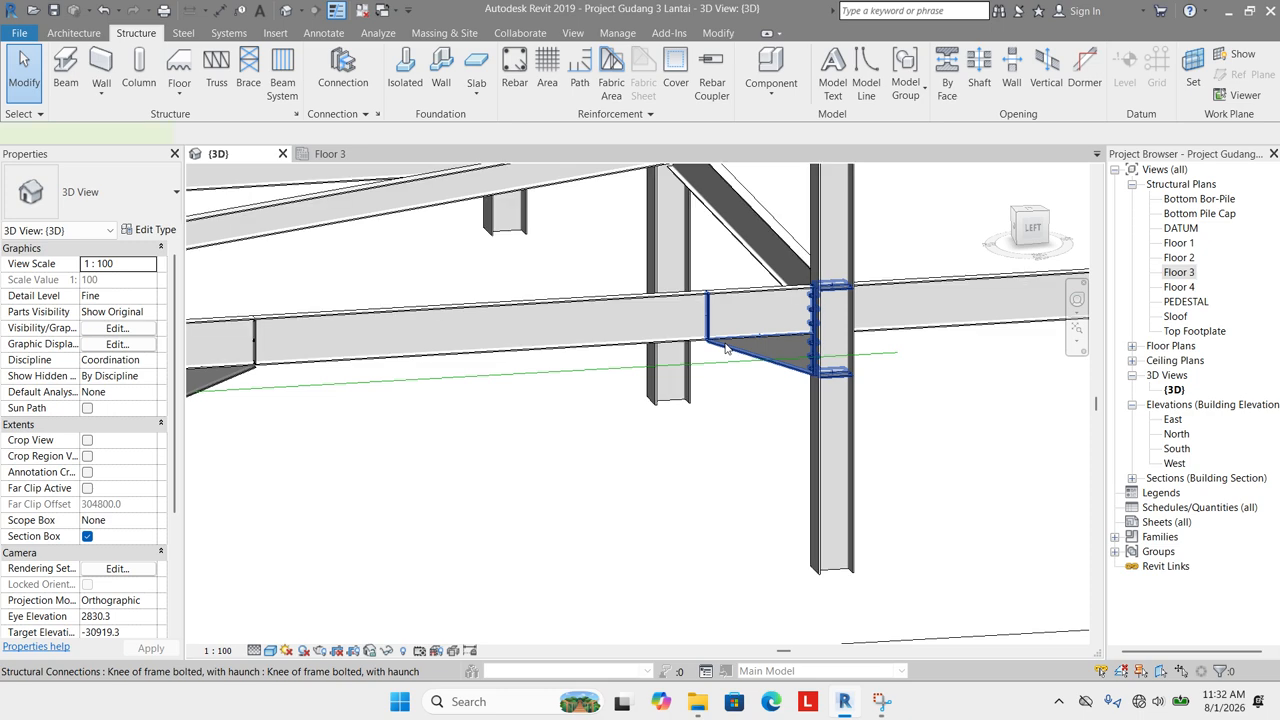
click(728, 346)
scroll(590, 305, down, 4)
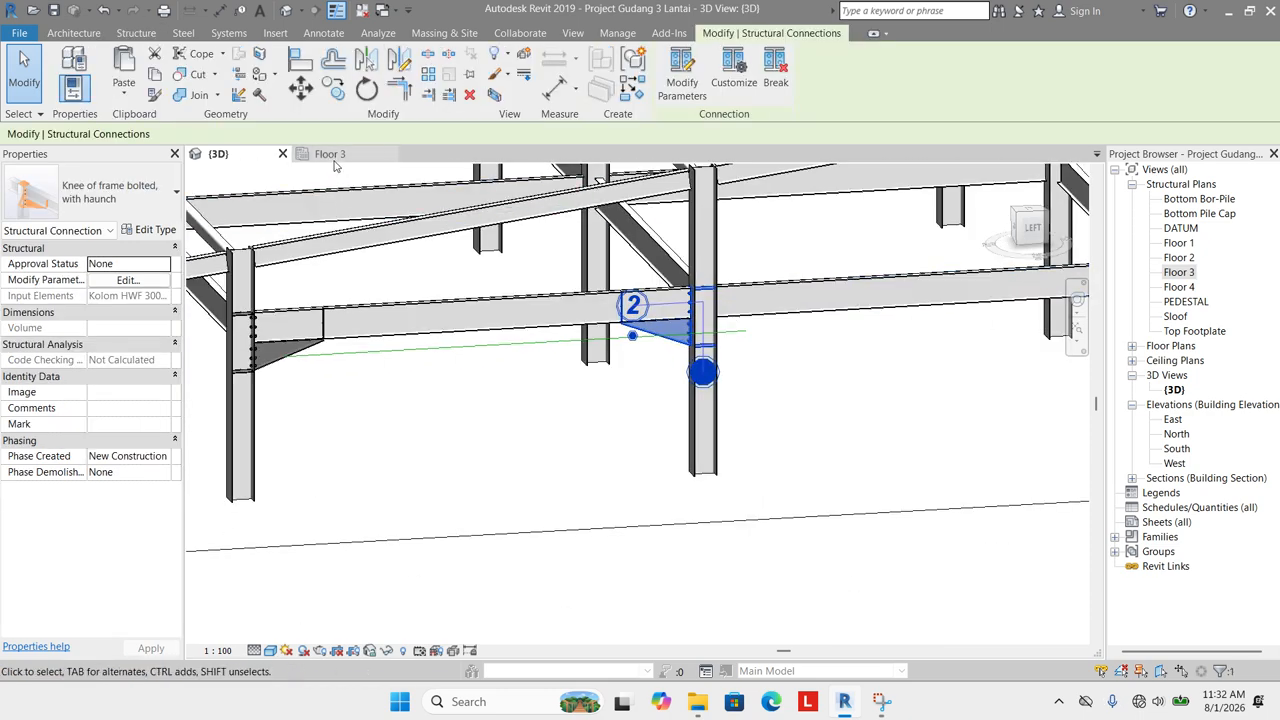
click(330, 153)
click(366, 60)
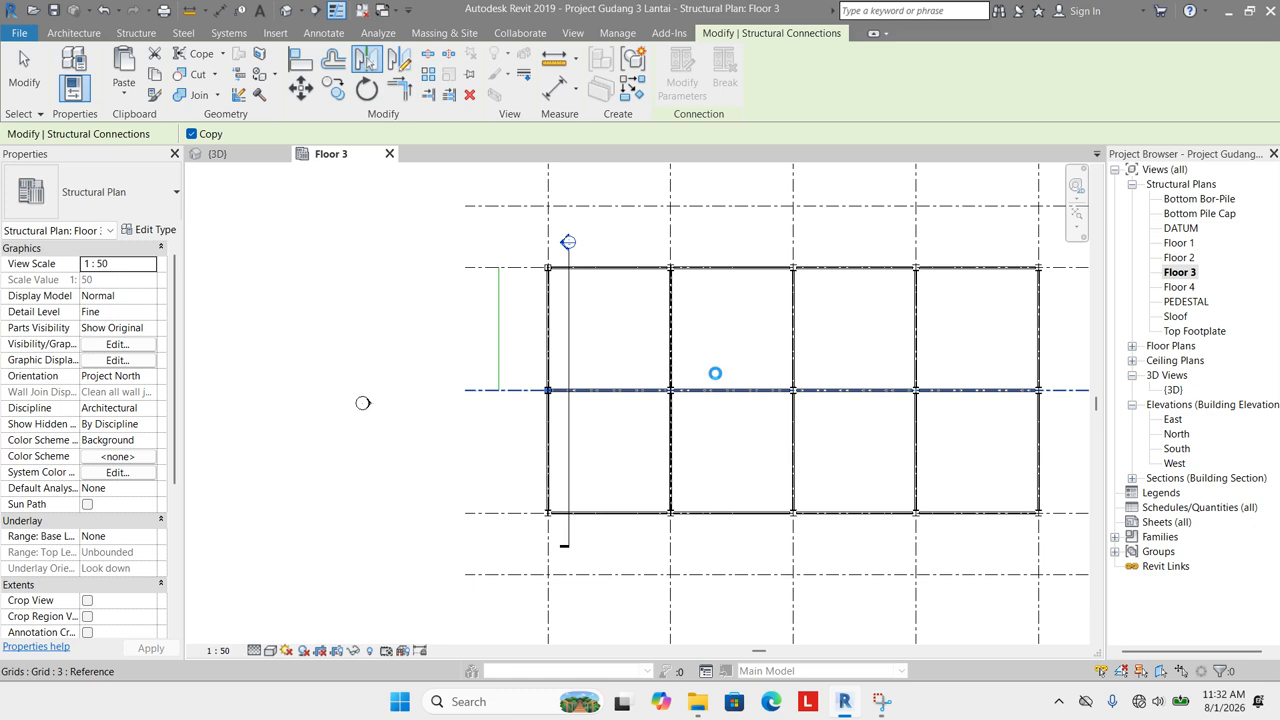
click(715, 389)
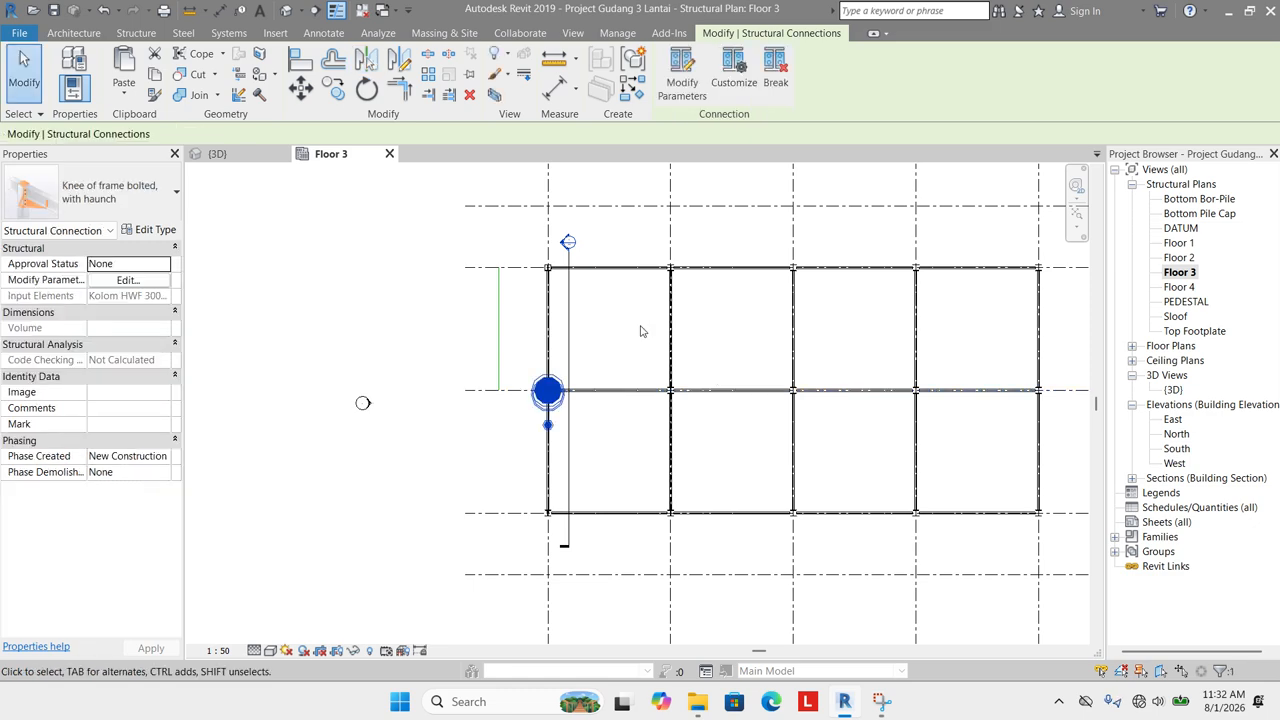
click(642, 331)
click(217, 153)
scroll(730, 324, up, 2)
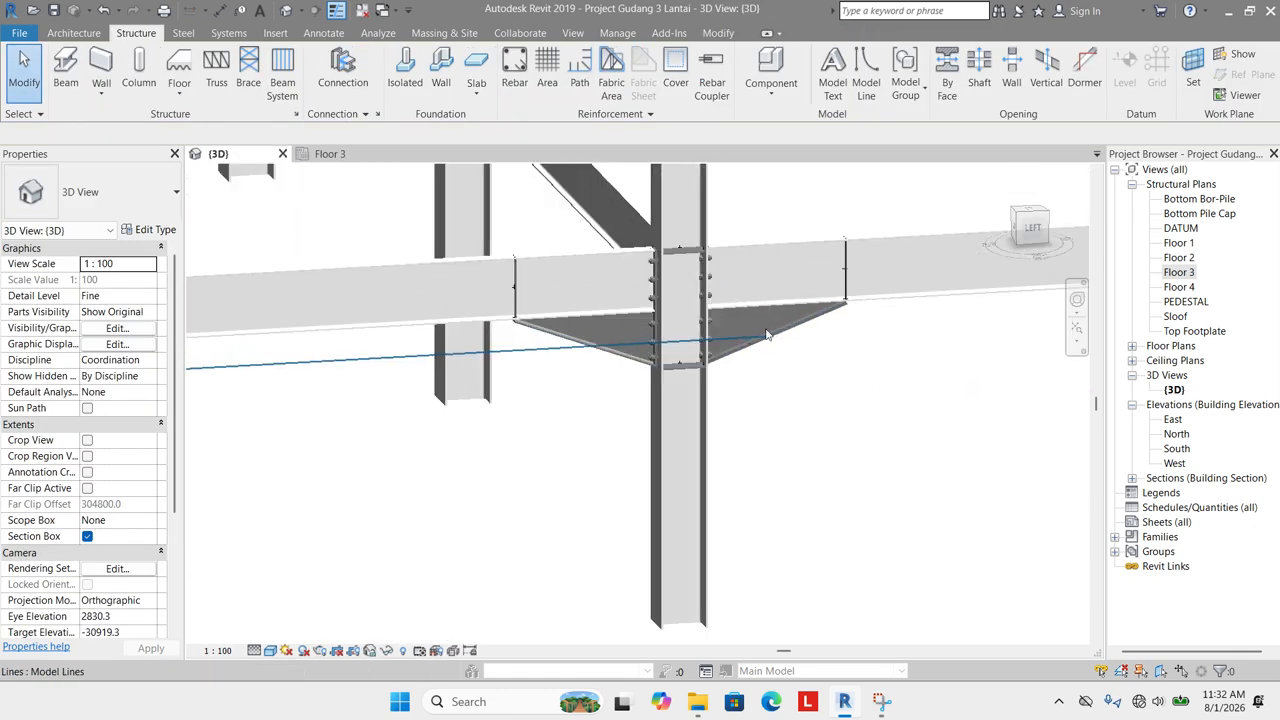
Set stiffeners 1, 3 and 4 to none for the mirrored connection on the far side of the middle column.
click(793, 328)
scroll(793, 328, up, 2)
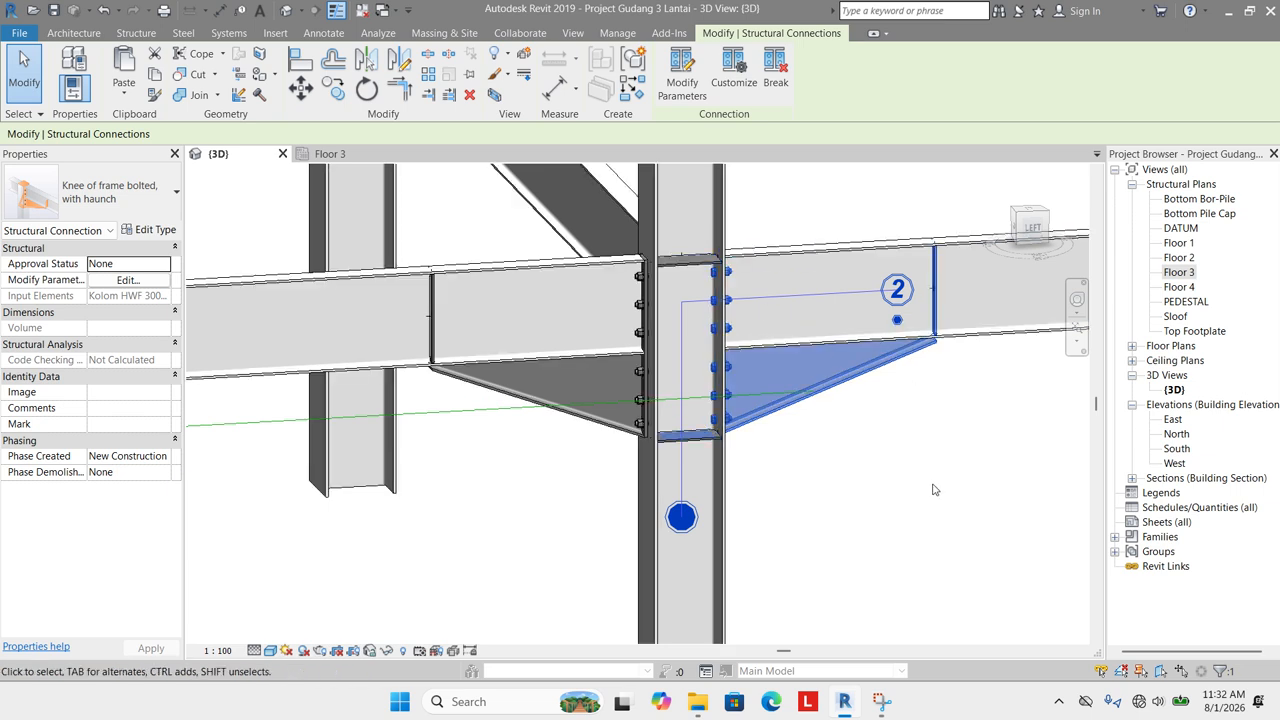
click(146, 282)
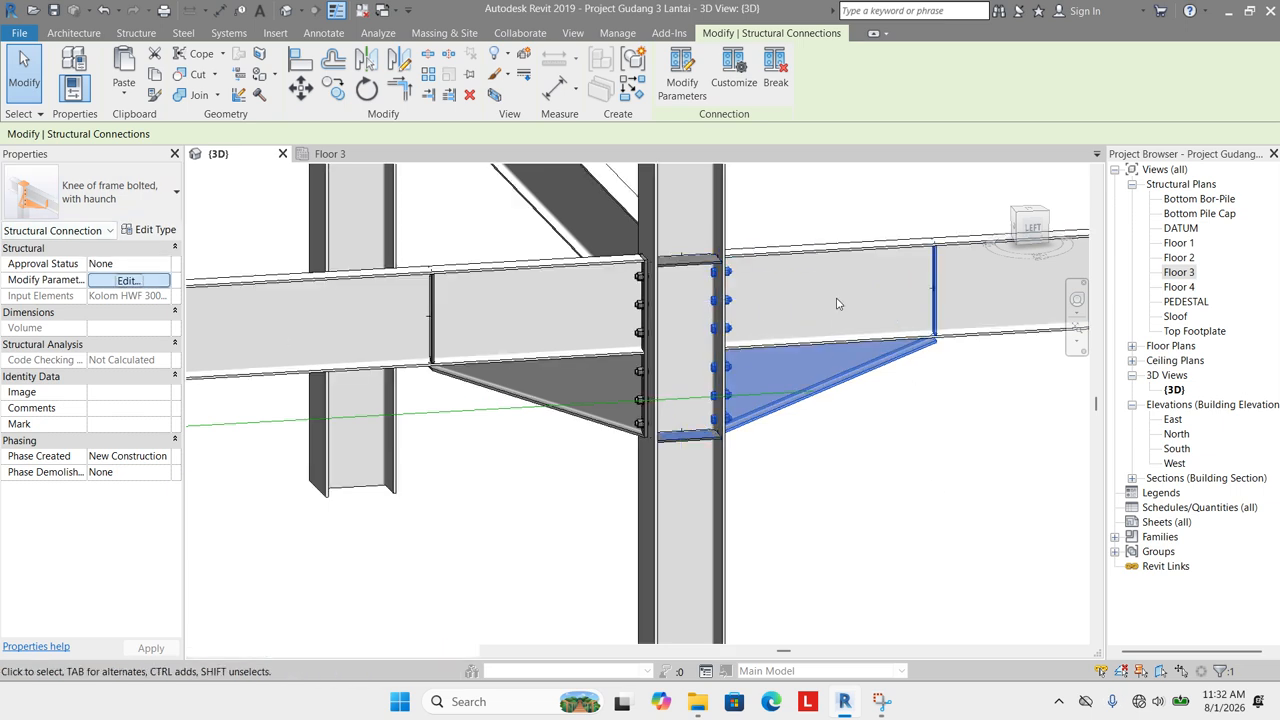
click(136, 291)
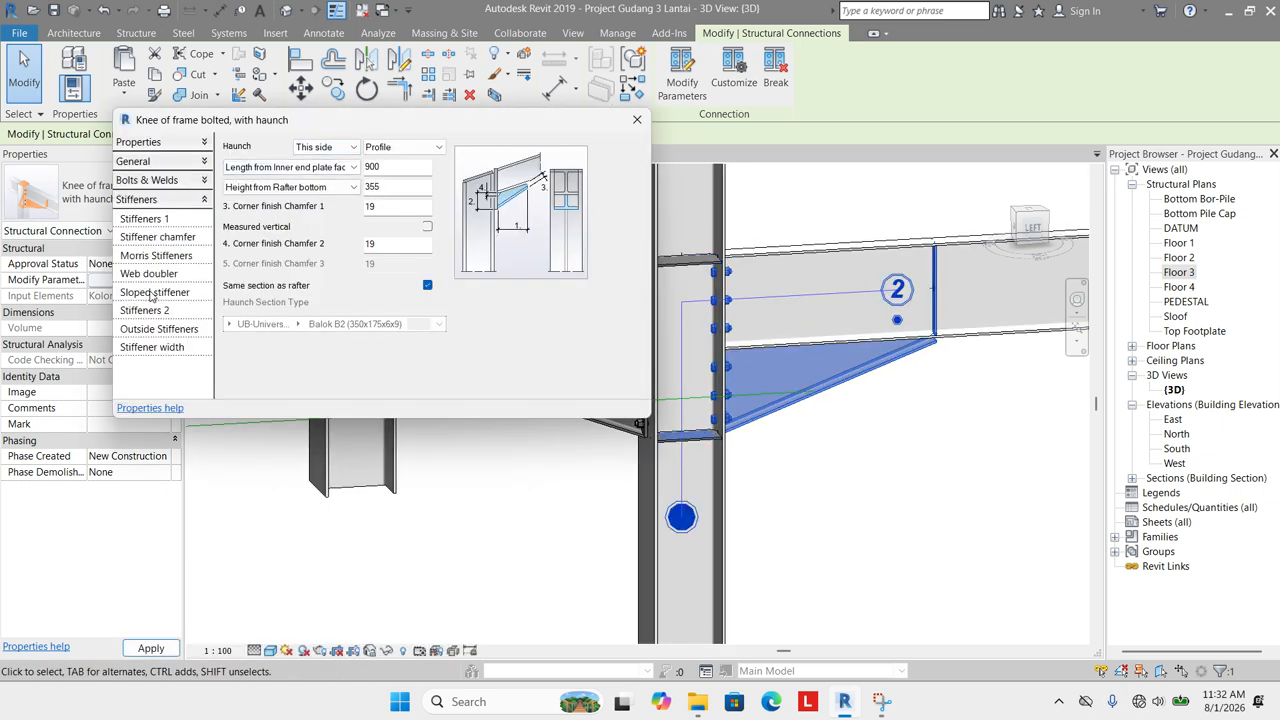
click(168, 218)
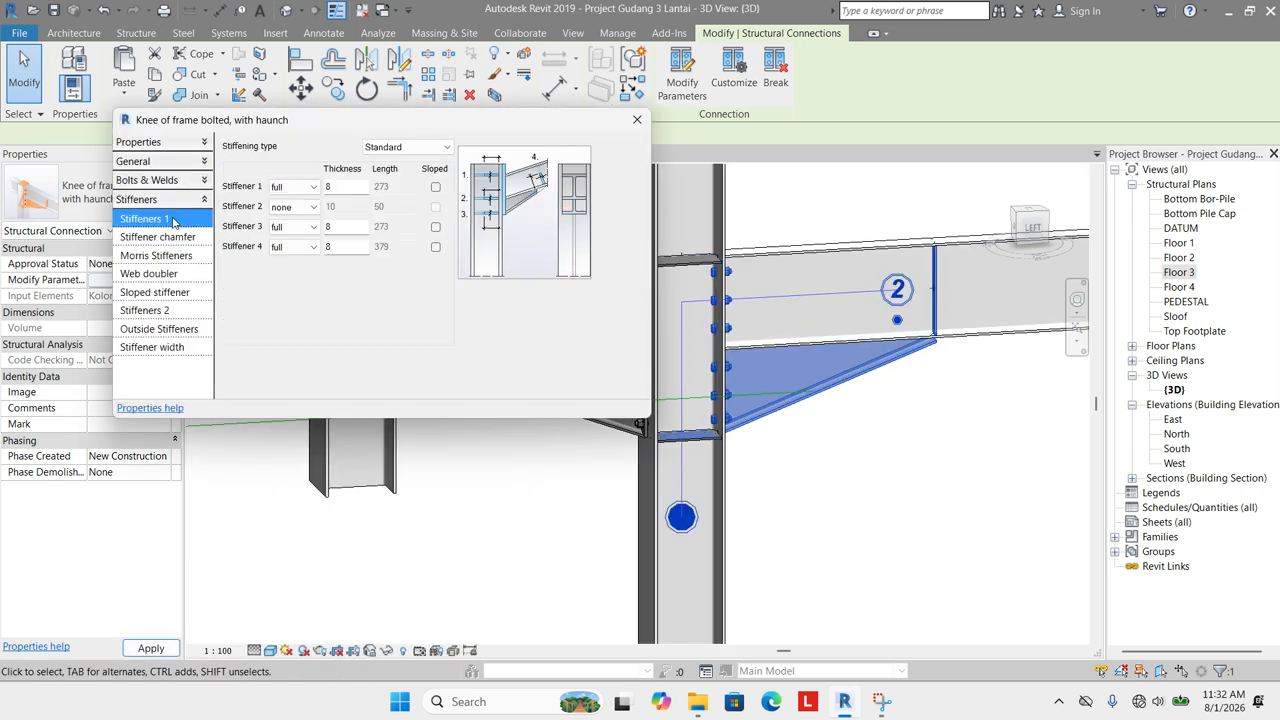
click(300, 188)
click(300, 201)
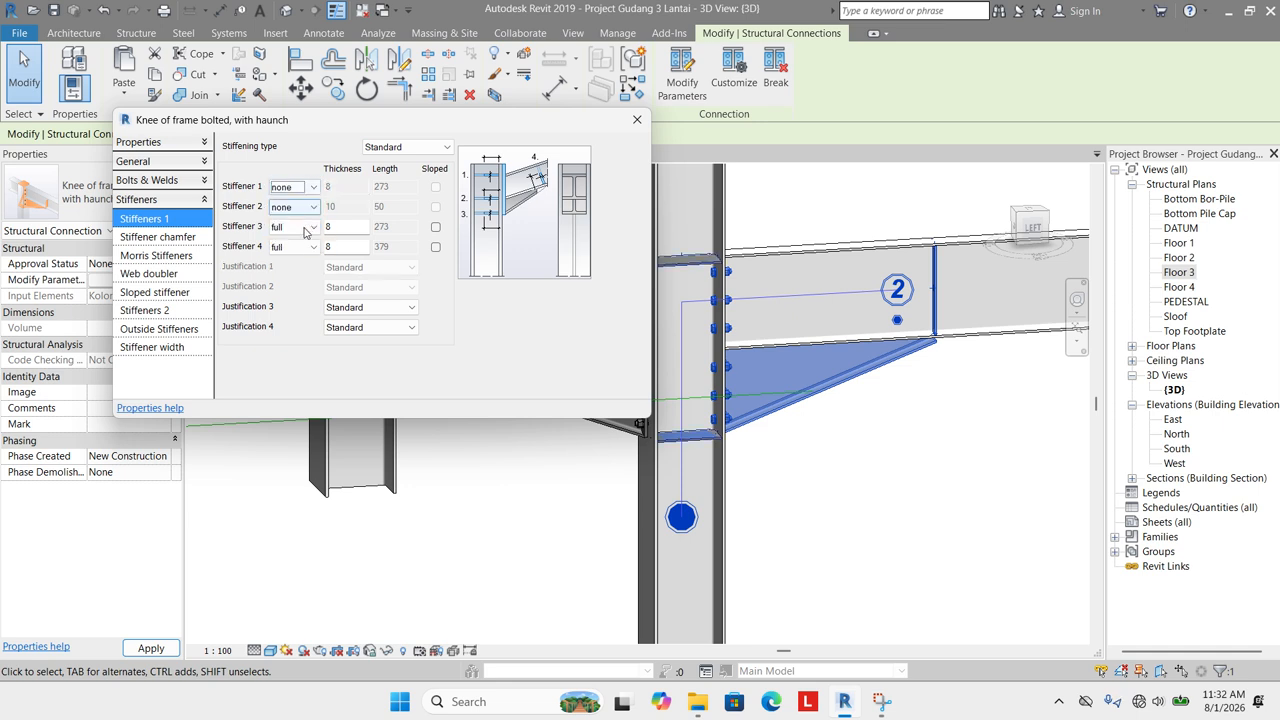
click(307, 228)
click(310, 256)
click(309, 247)
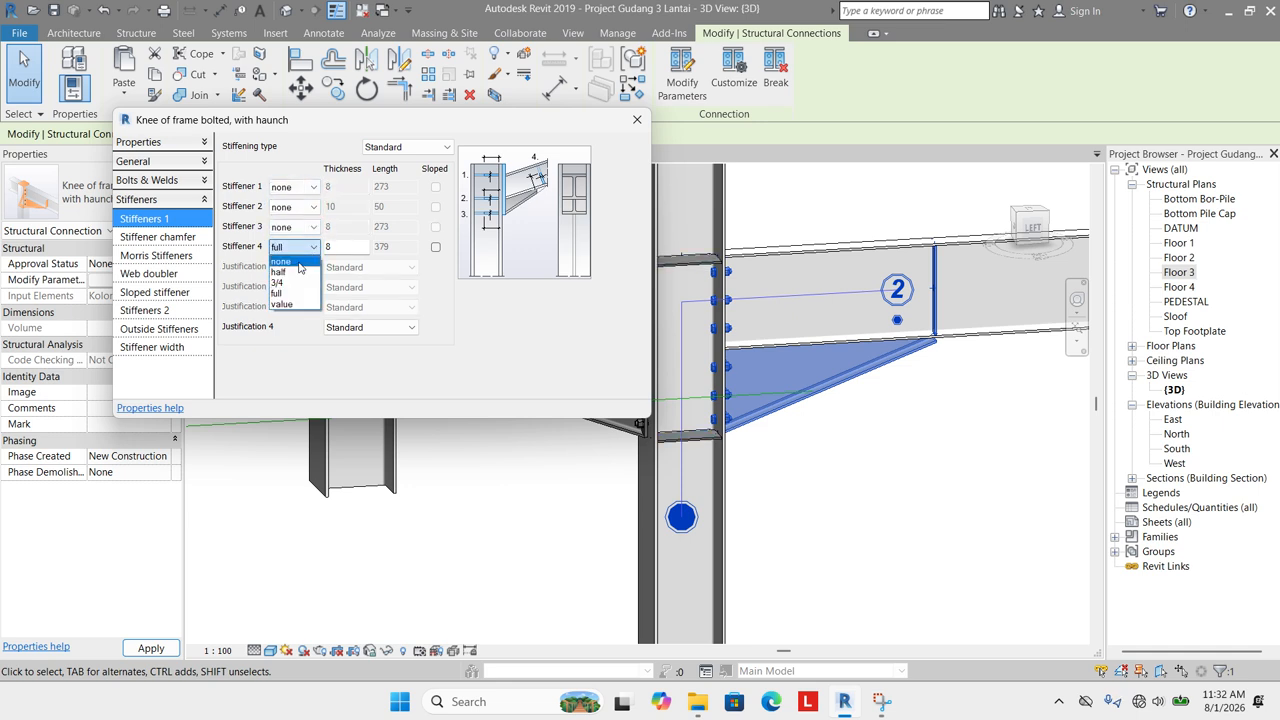
click(295, 268)
click(637, 119)
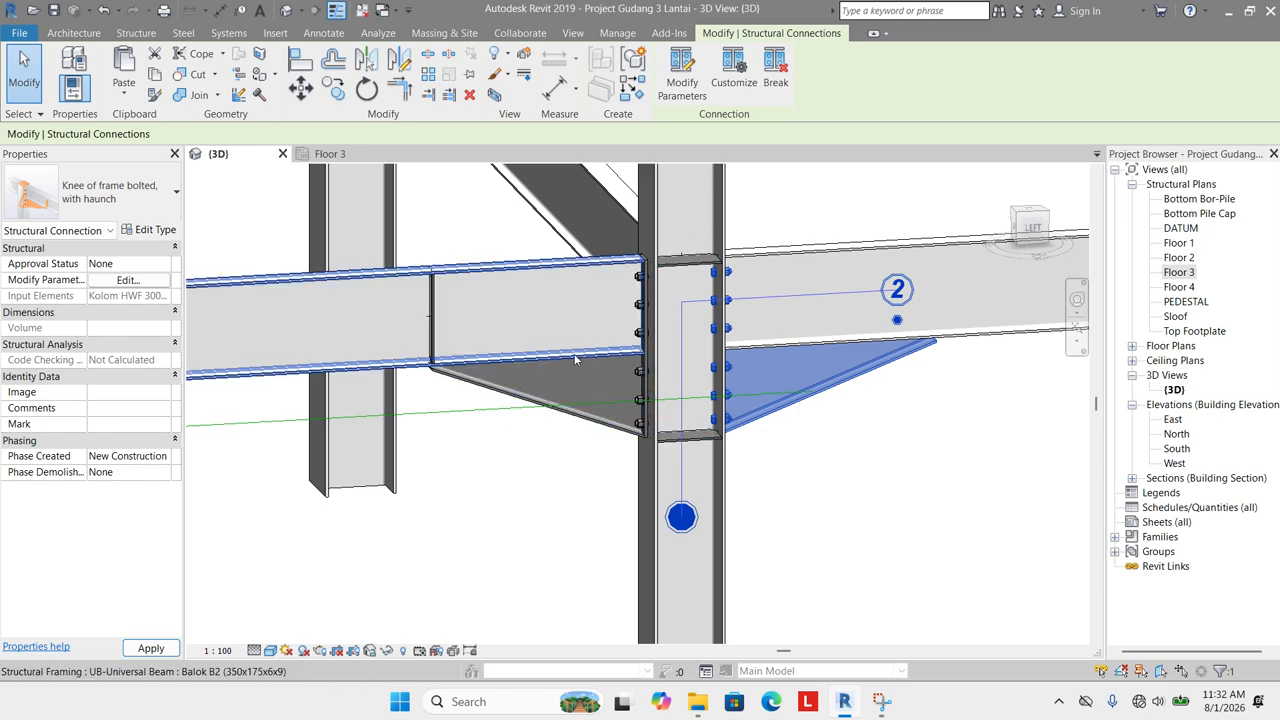
key(Escape)
scroll(573, 358, down, 2)
click(696, 391)
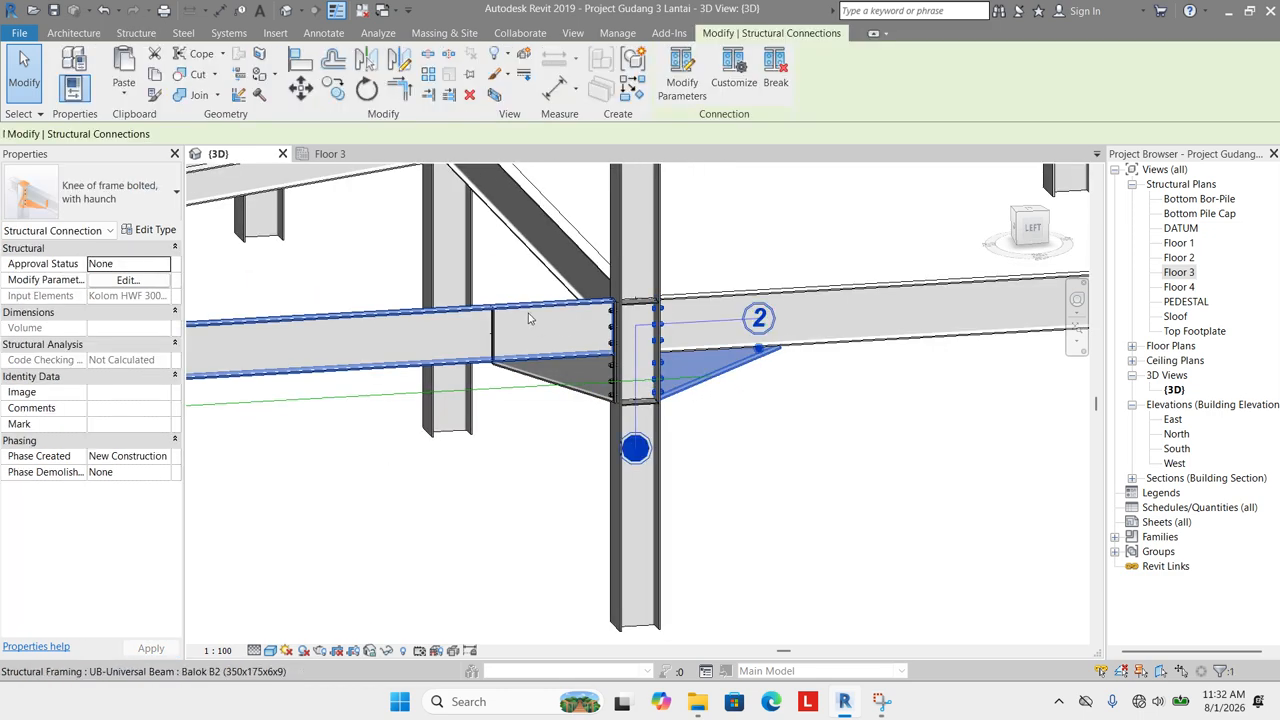
scroll(580, 380, down, 2)
key(Escape)
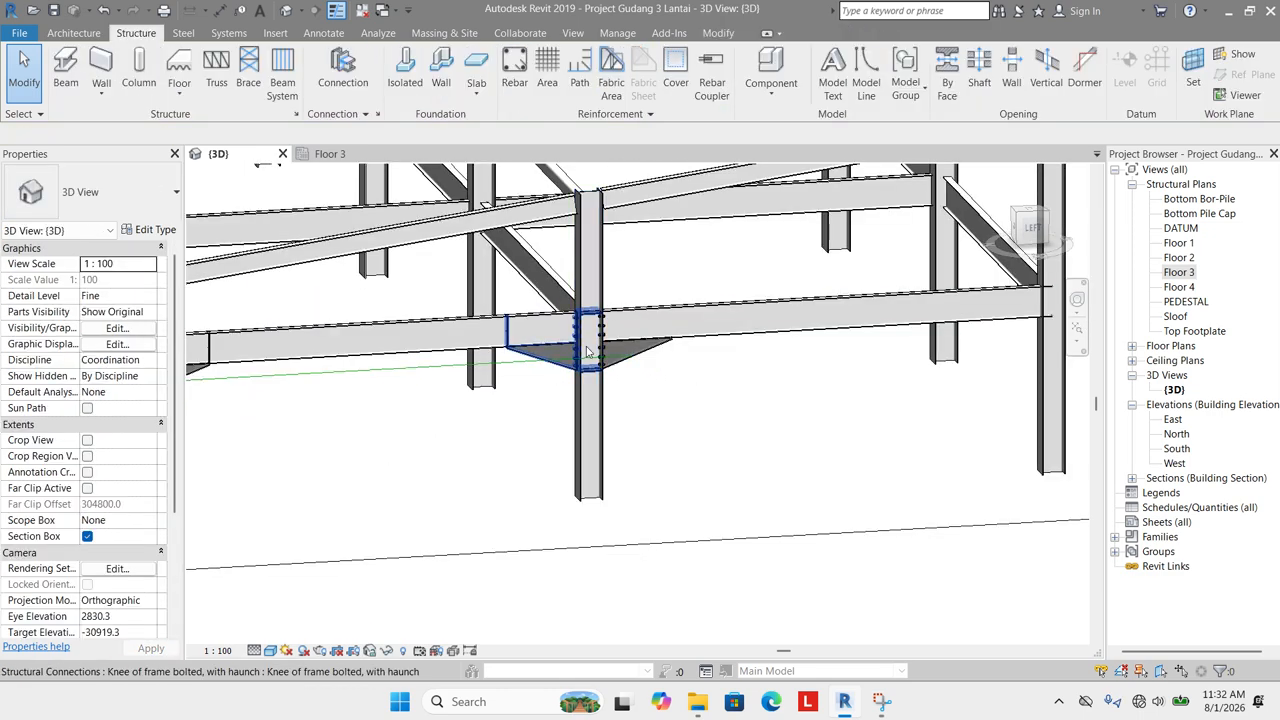
Copy the middle column's haunch connection that faces grid 2 by 6000 from grid 3 to the grid 4 column.
middle_drag(546, 357, 720, 359)
click(720, 358)
scroll(486, 348, down, 3)
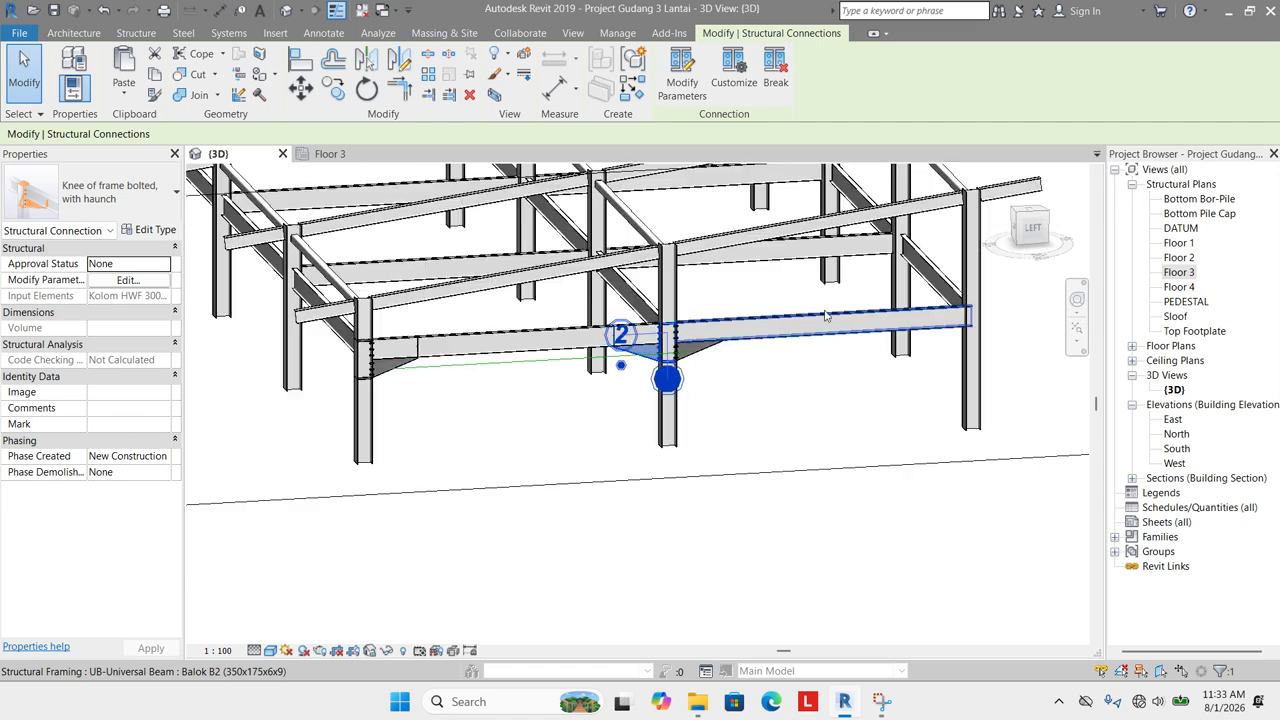
click(330, 153)
key(c)
key(o)
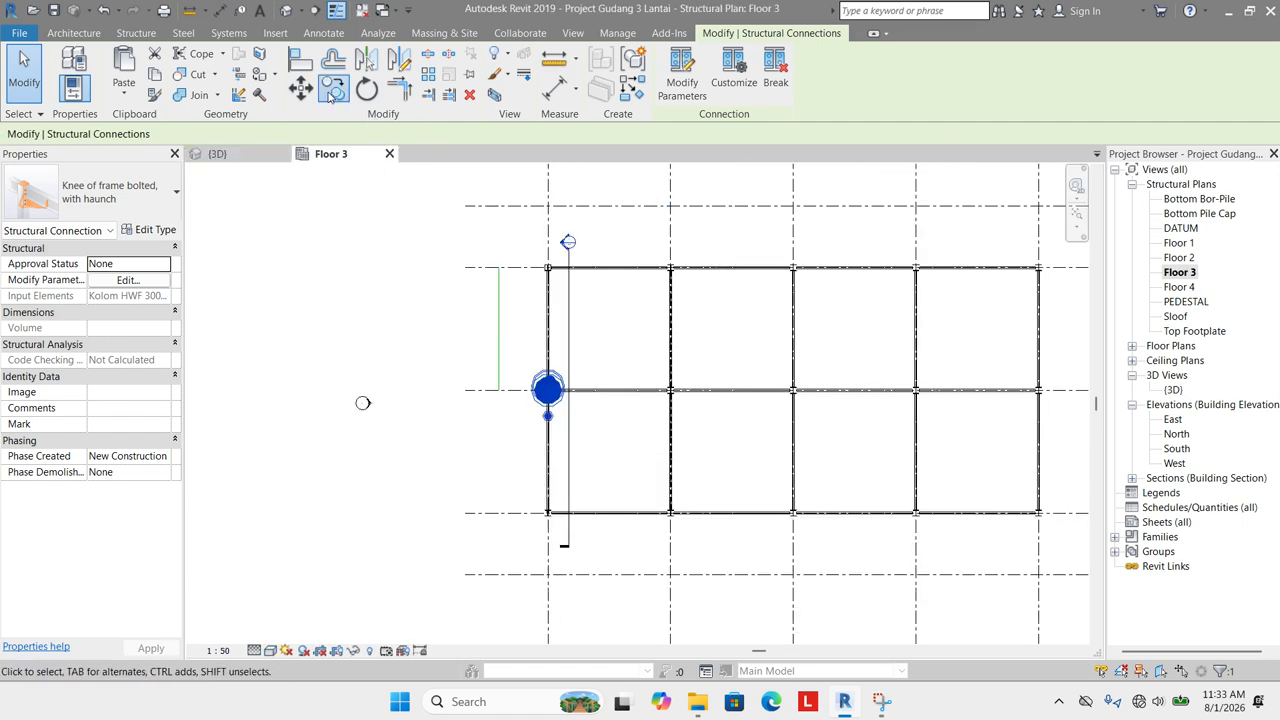
click(480, 390)
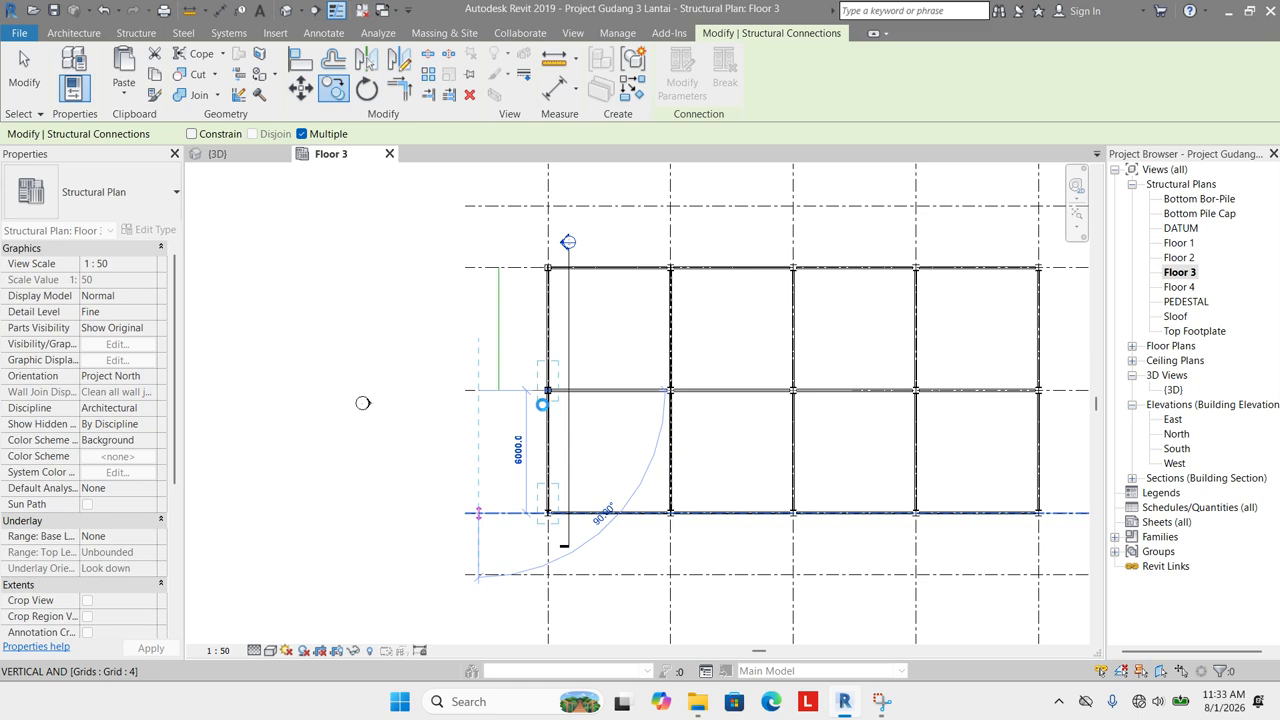
click(363, 403)
key(Escape)
Inspect the haunch connections along the grid A frame in the 3D view.
click(215, 153)
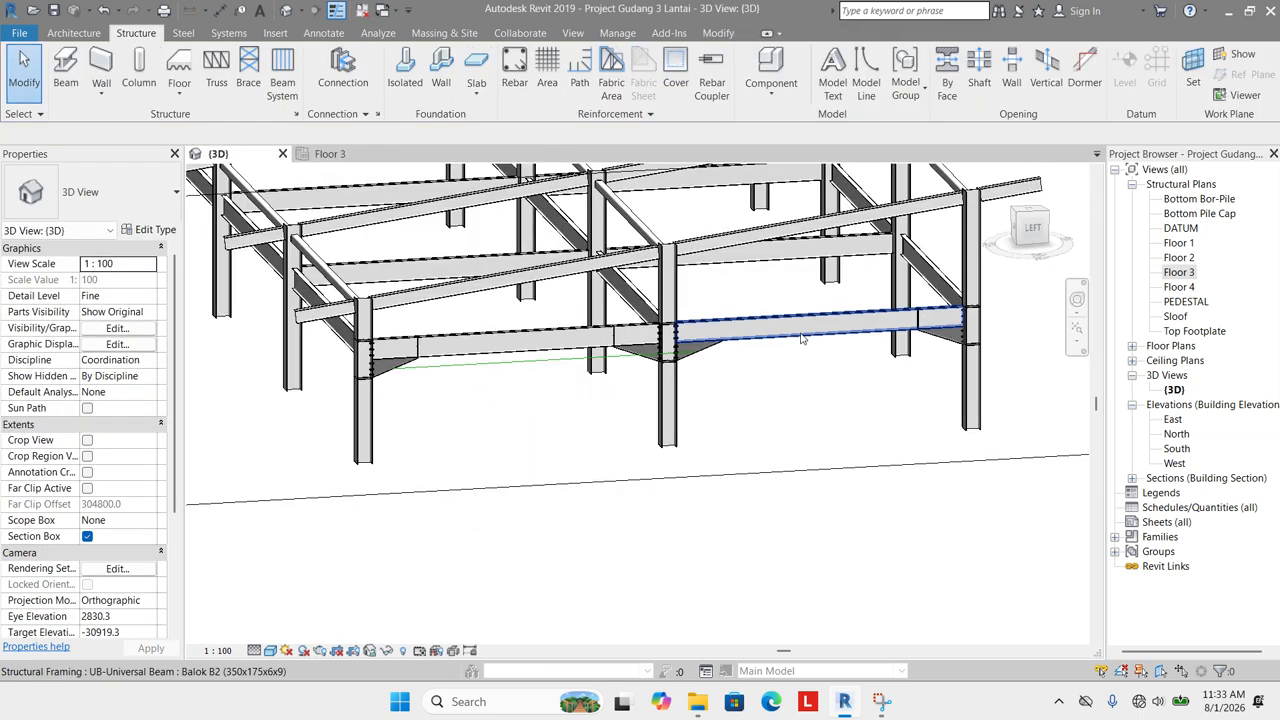
scroll(951, 340, up, 1)
scroll(620, 345, up, 1)
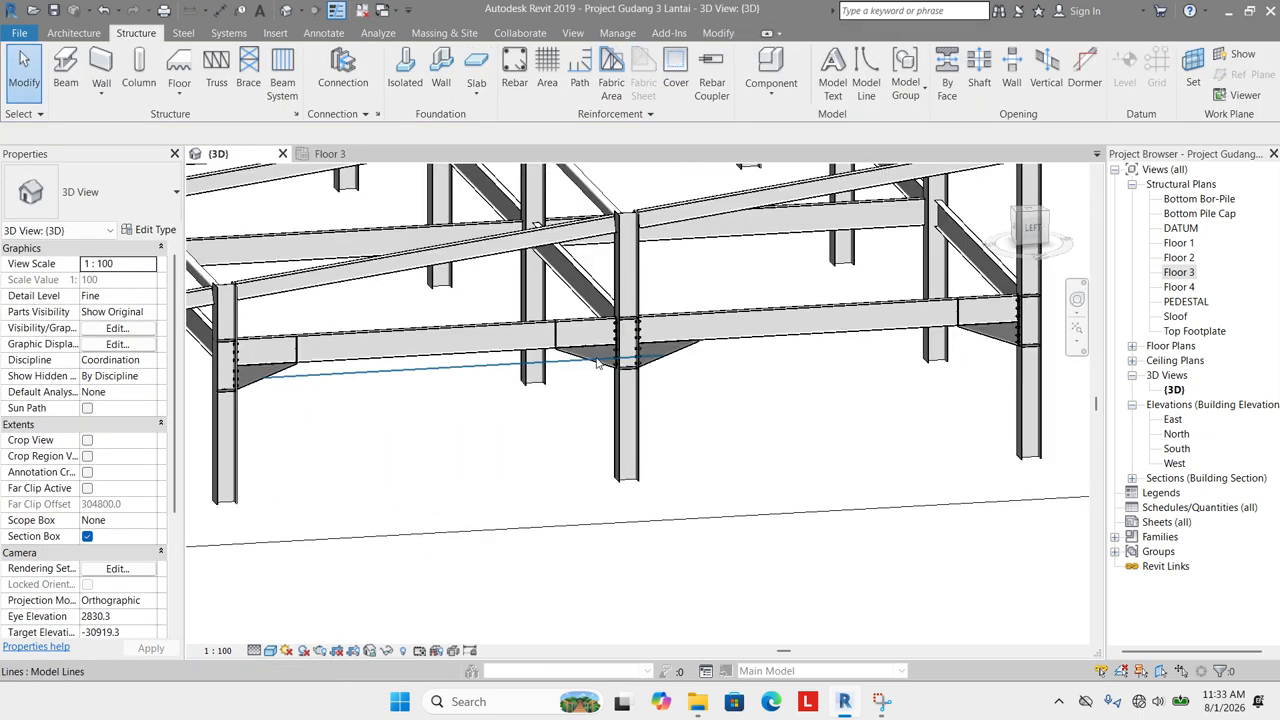
scroll(560, 338, down, 3)
right_click(601, 423)
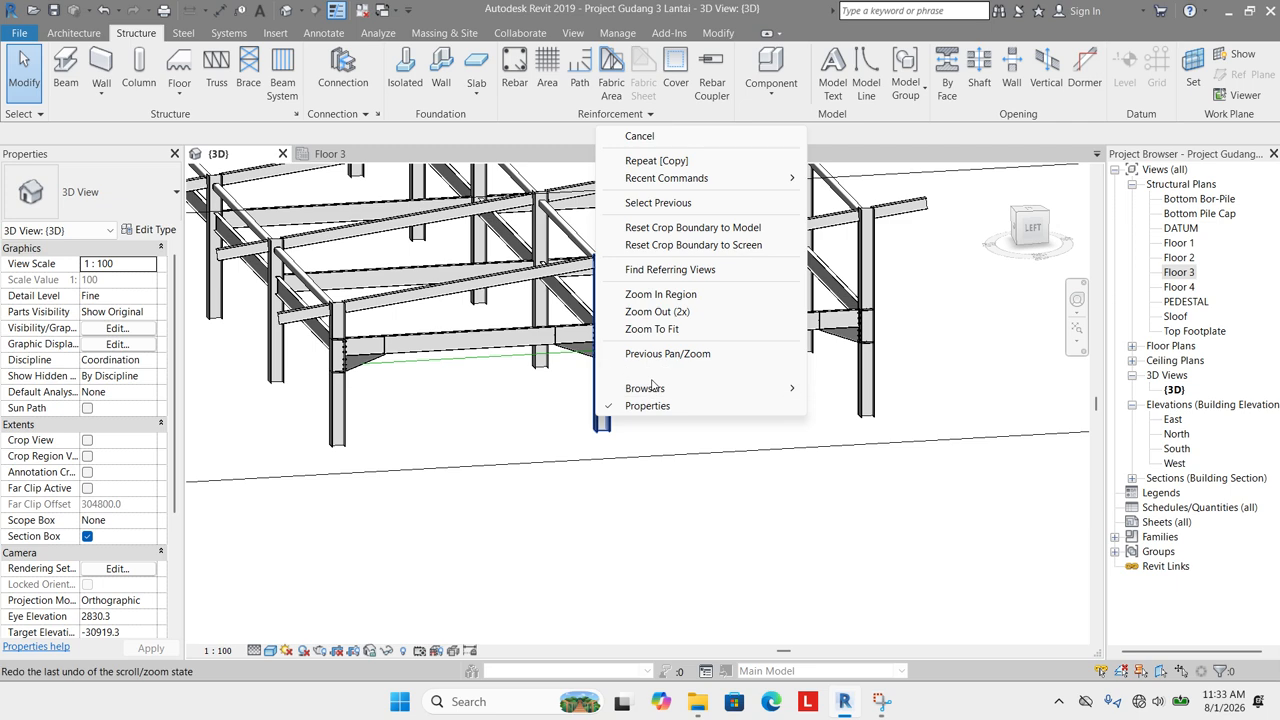
key(Escape)
shift+middle_drag(697, 405, 669, 426)
scroll(344, 374, up, 1)
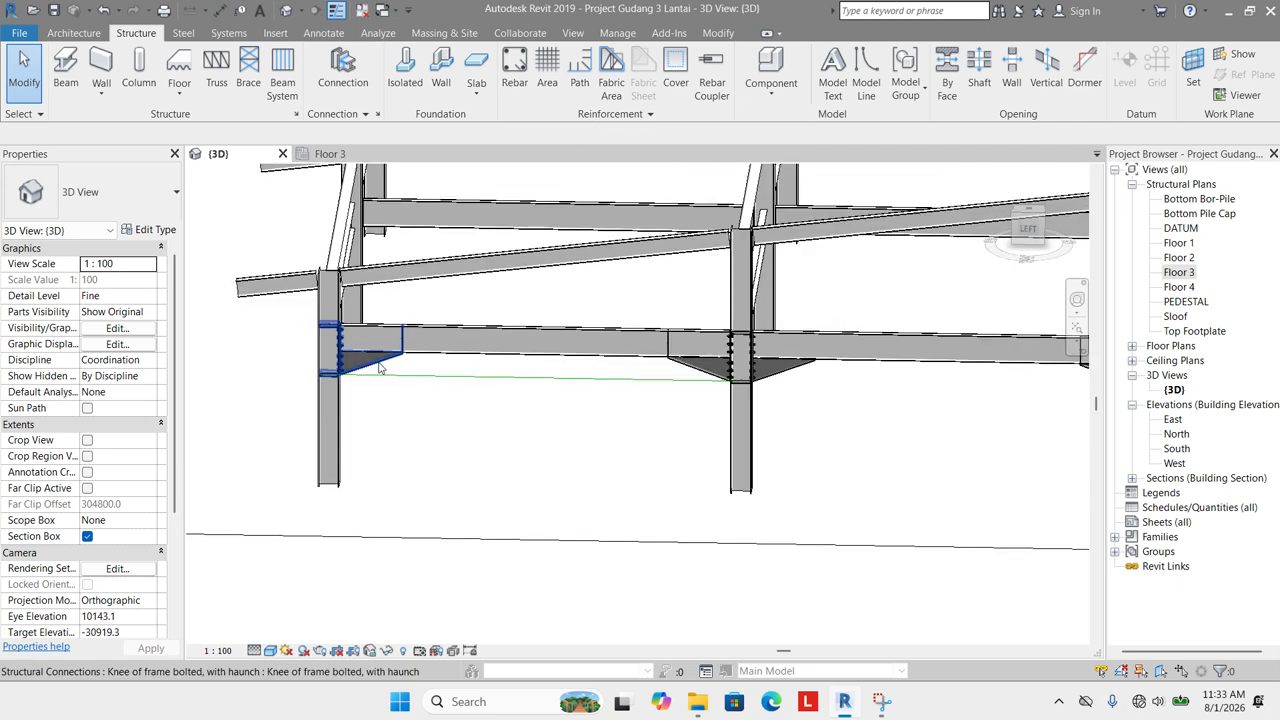
Copy the four Floor 3 haunch connections of the grid A frame to grids B, C, D and E at 6000 intervals.
click(380, 366)
ctrl+click(697, 370)
ctrl+click(783, 370)
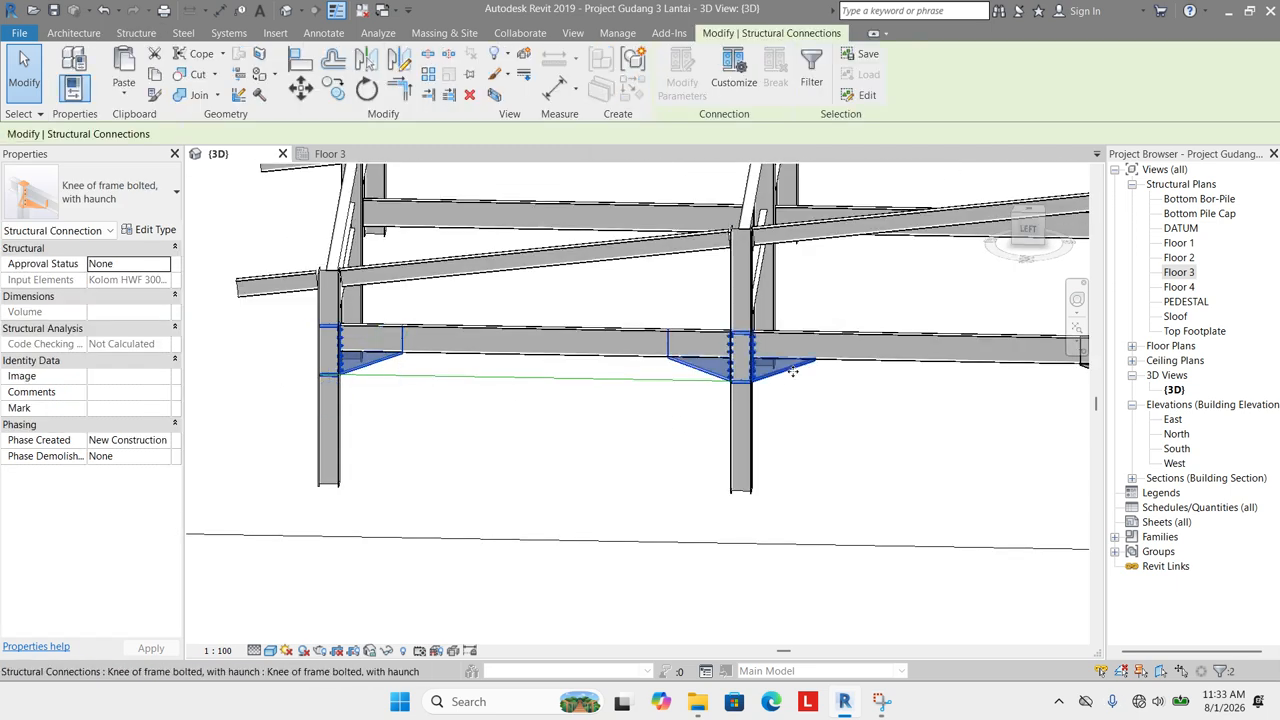
middle_drag(1050, 389, 704, 398)
click(330, 153)
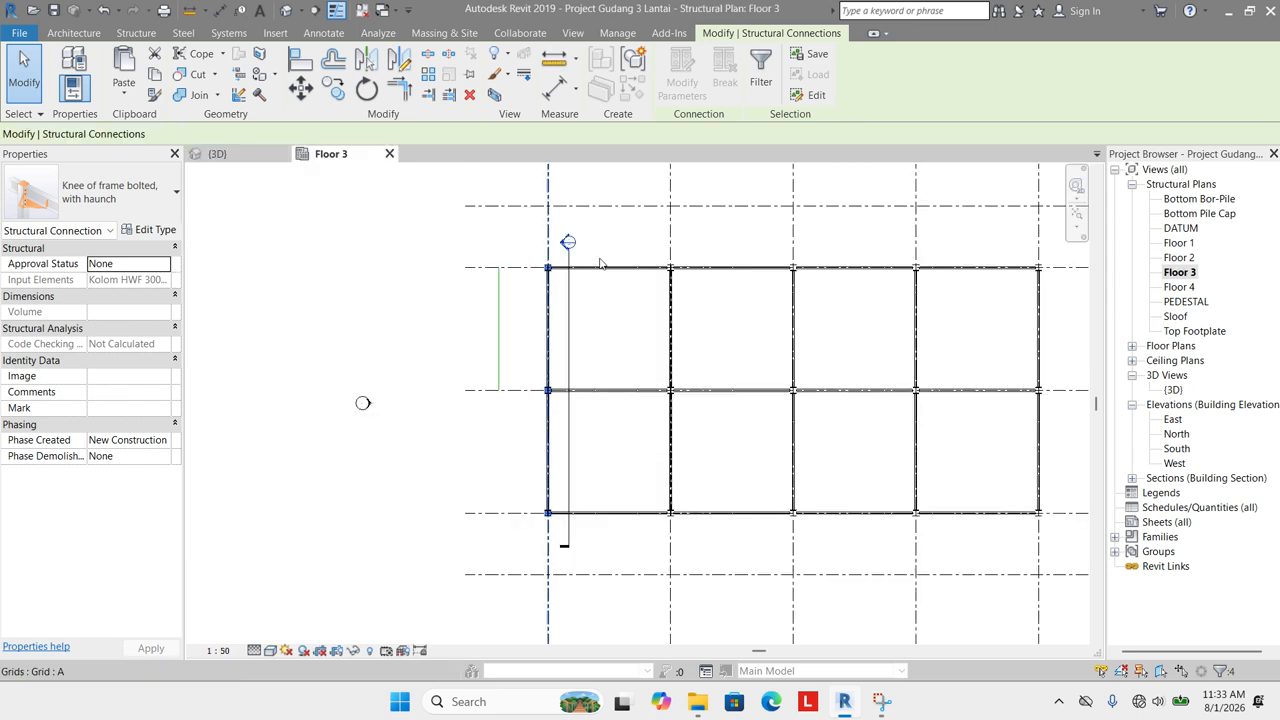
middle_drag(651, 243, 622, 347)
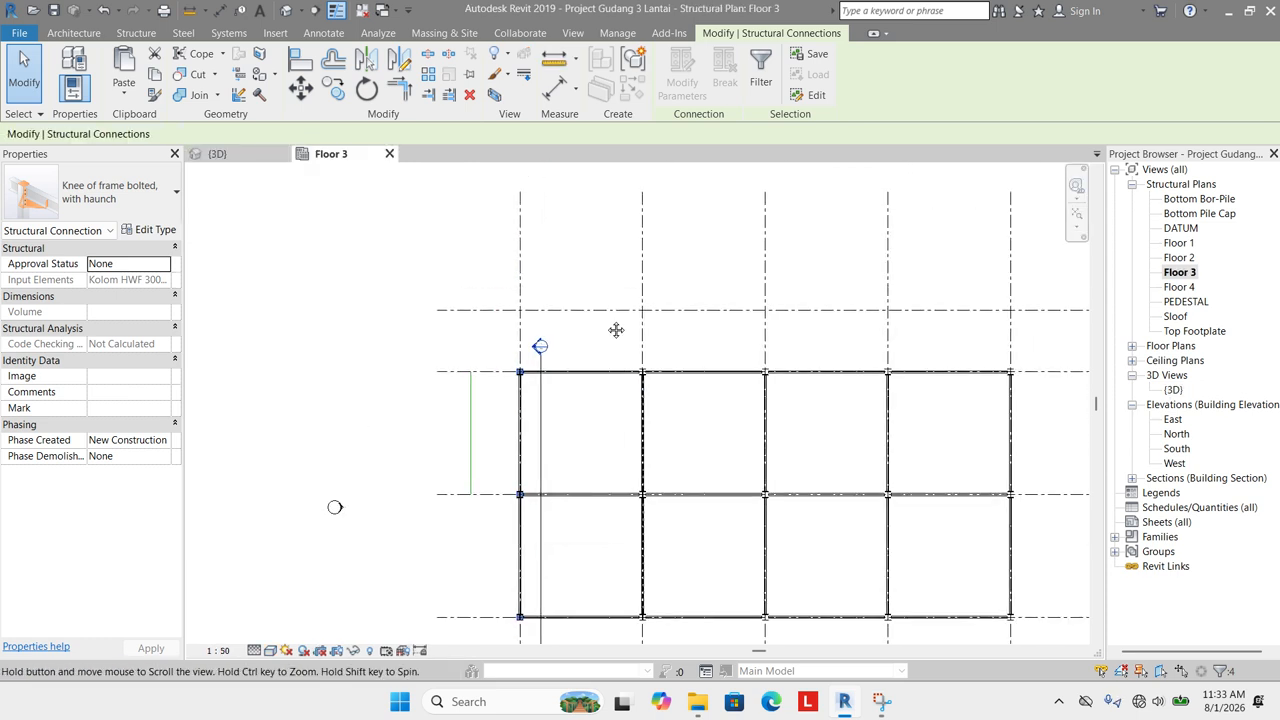
click(335, 90)
click(518, 309)
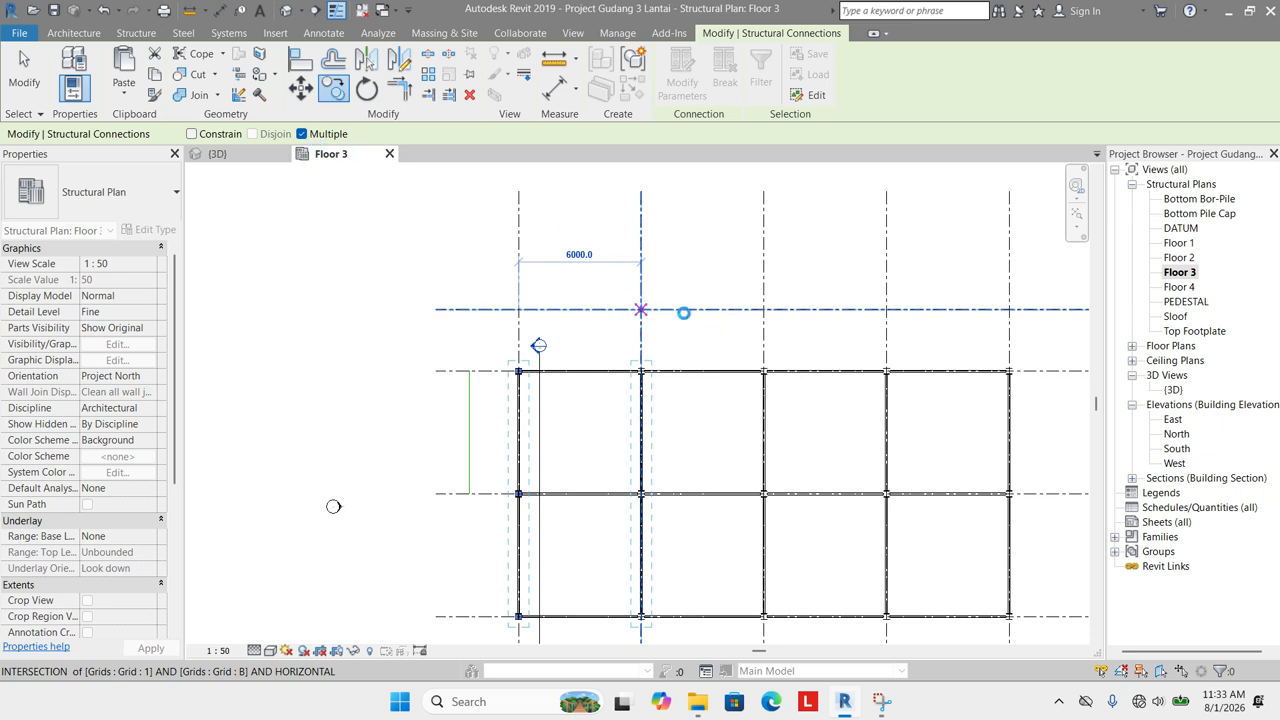
click(641, 309)
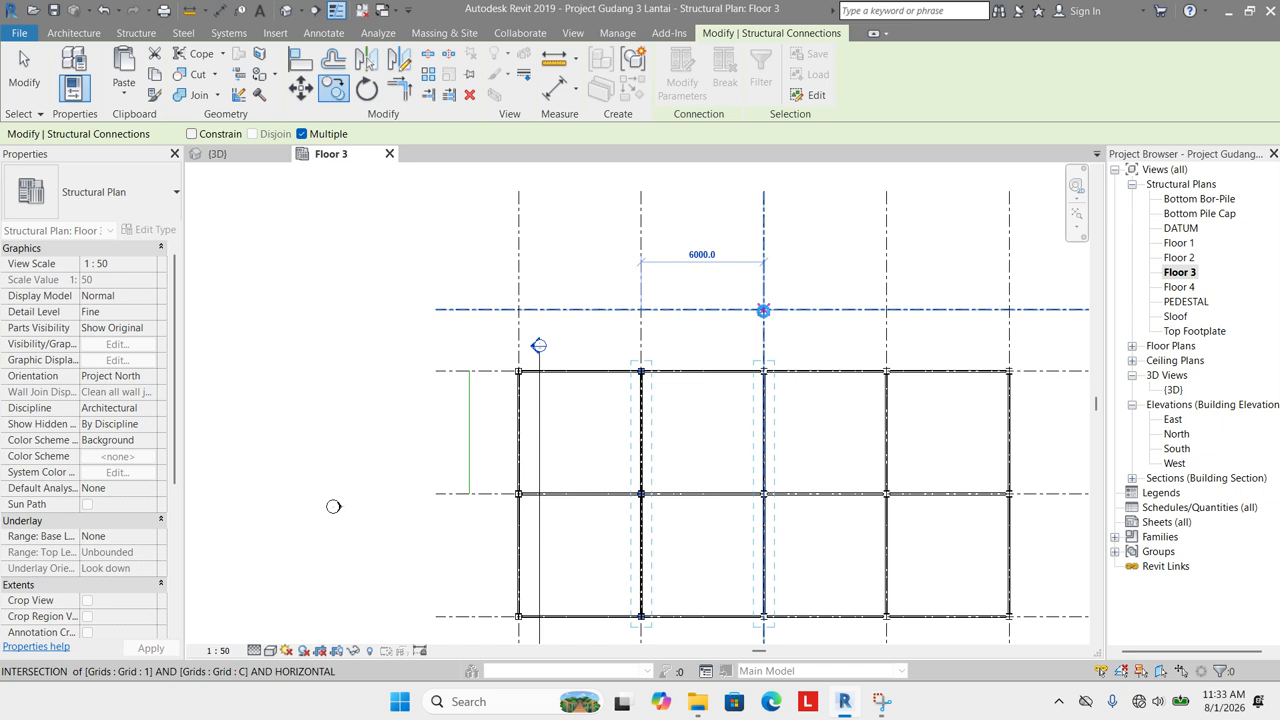
click(763, 309)
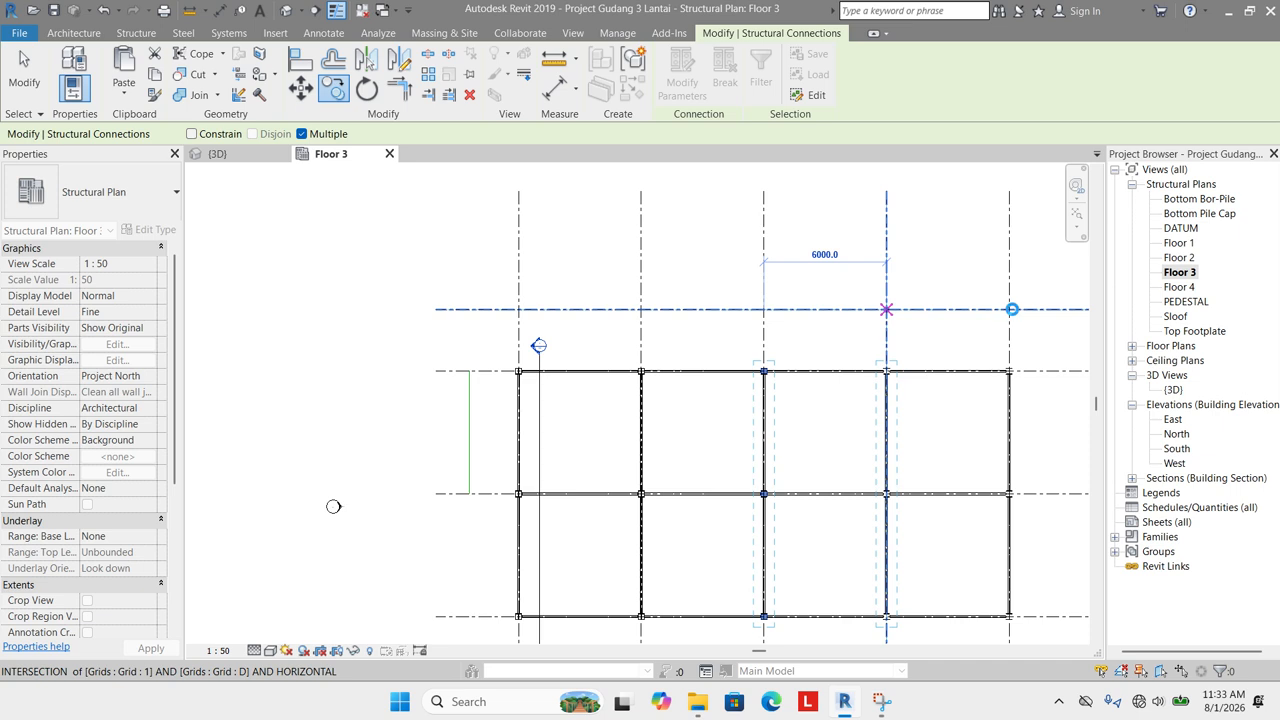
click(886, 309)
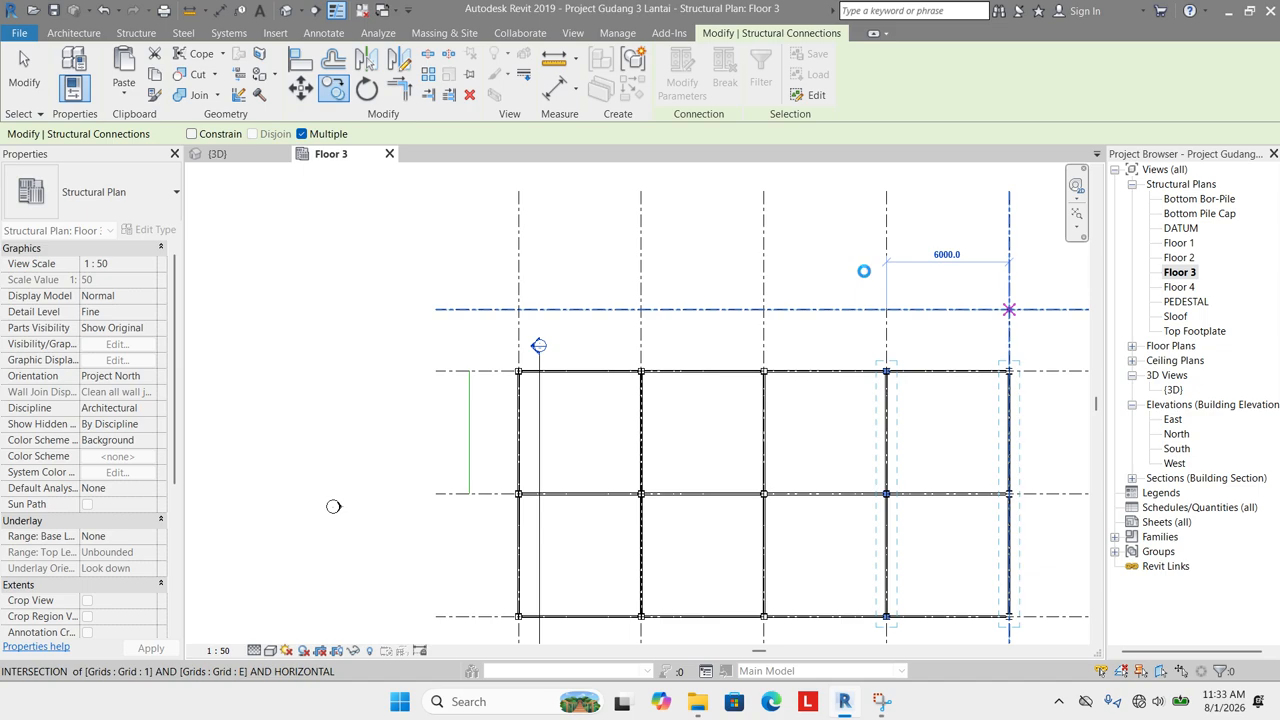
key(Escape)
key(Escape)
Extend the 3D view's section box downward to reveal the lower floors of the frame.
click(229, 155)
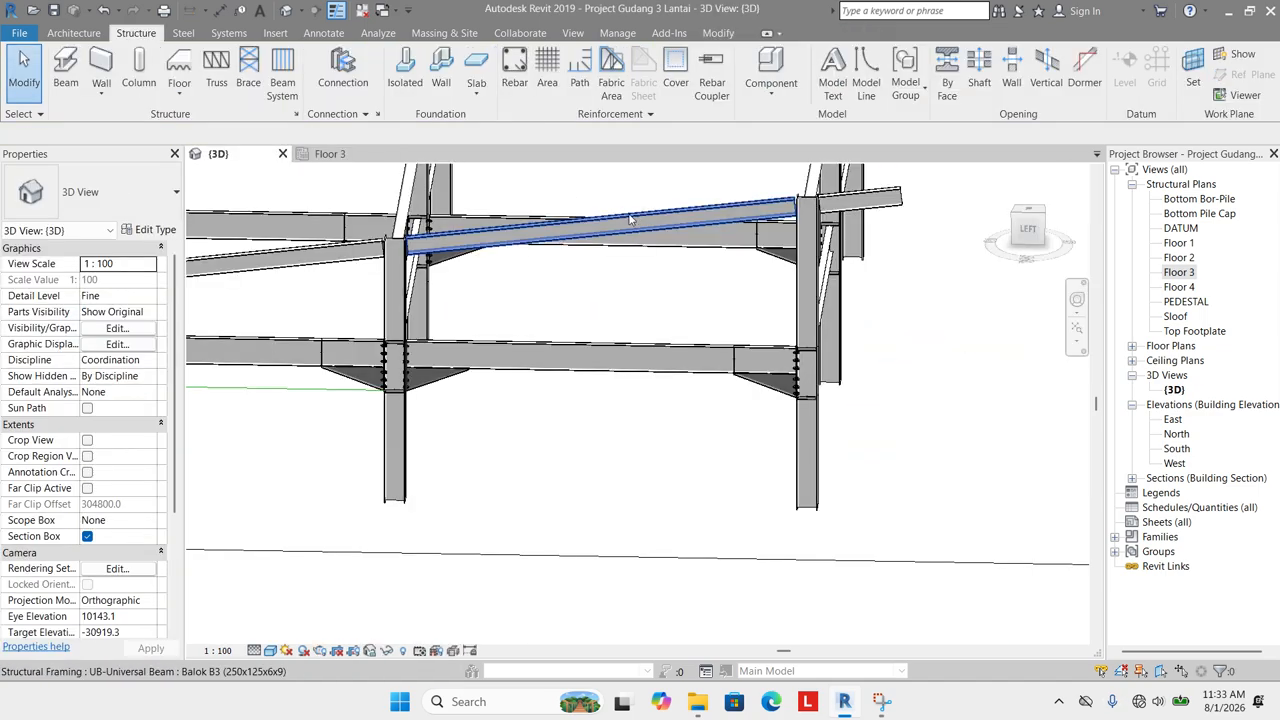
scroll(630, 220, down, 3)
shift+middle_drag(630, 220, 602, 360)
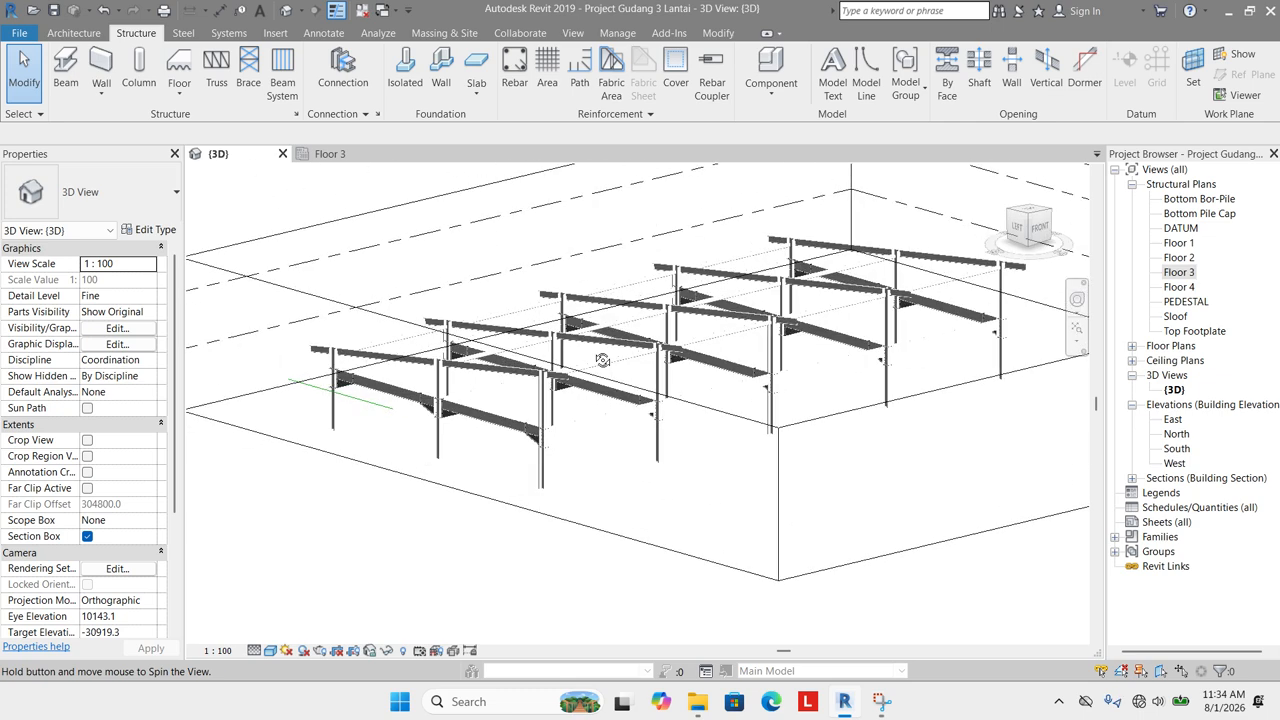
scroll(602, 360, down, 3)
click(838, 418)
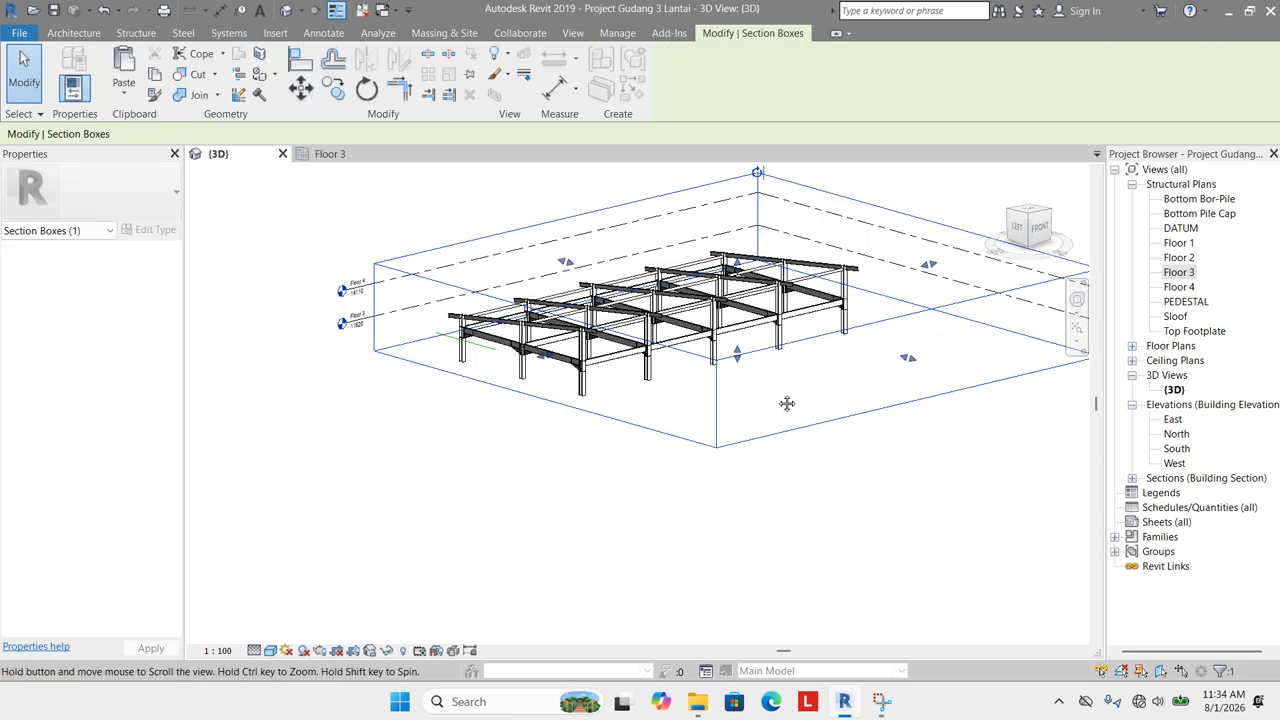
shift+middle_drag(787, 403, 760, 375)
drag(737, 357, 651, 429)
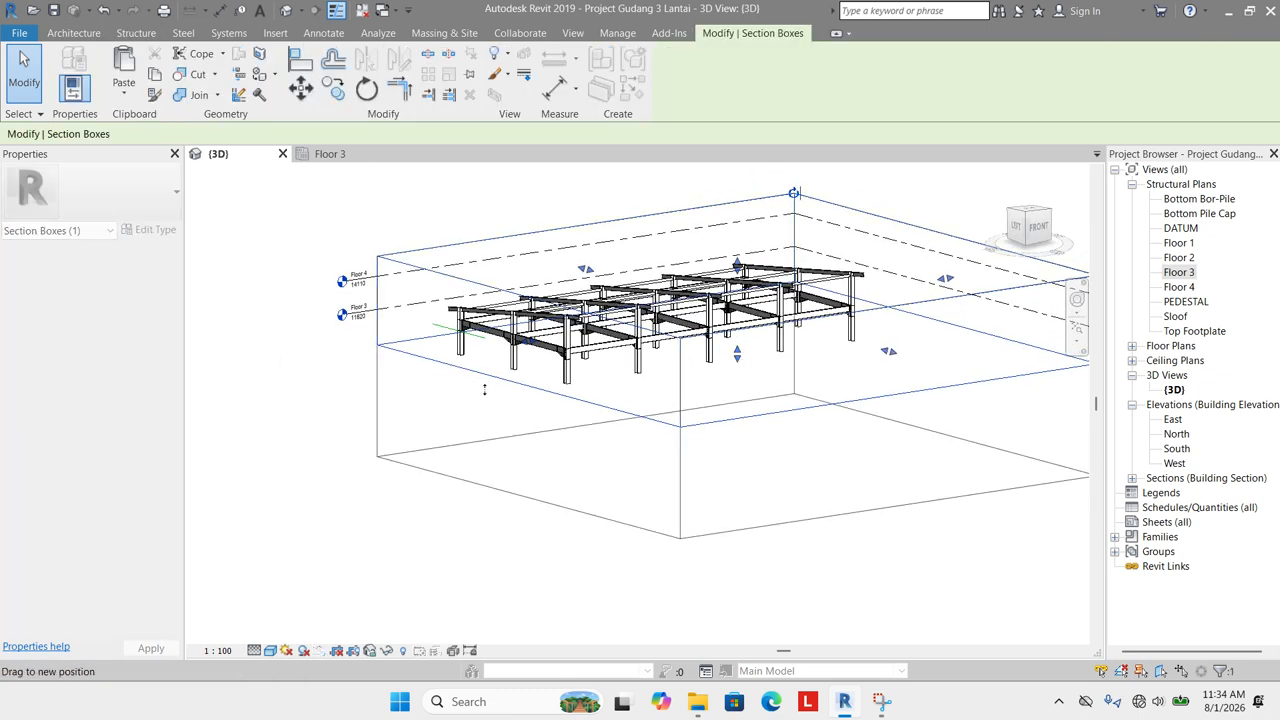
drag(484, 390, 484, 390)
Examine the haunch connections at the beam-column joints of the lower and upper floors in 3D.
scroll(595, 537, up, 6)
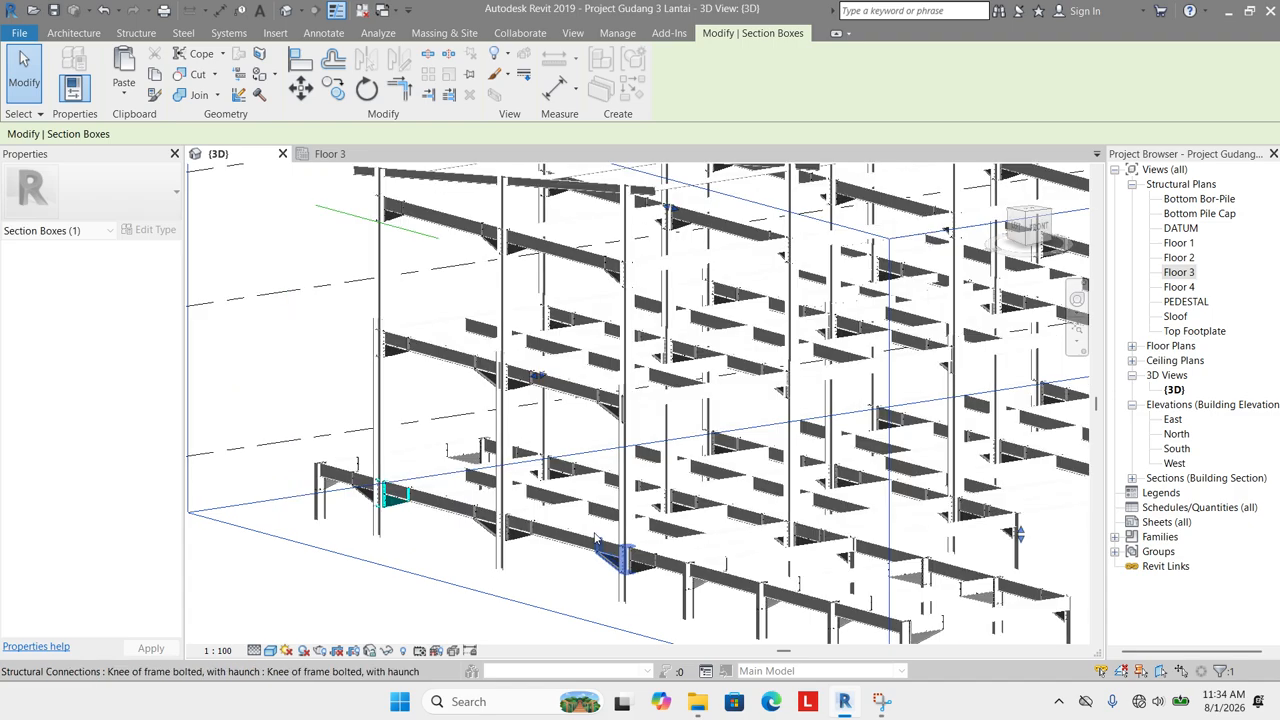
scroll(513, 541, up, 3)
click(513, 541)
shift+middle_drag(513, 541, 680, 514)
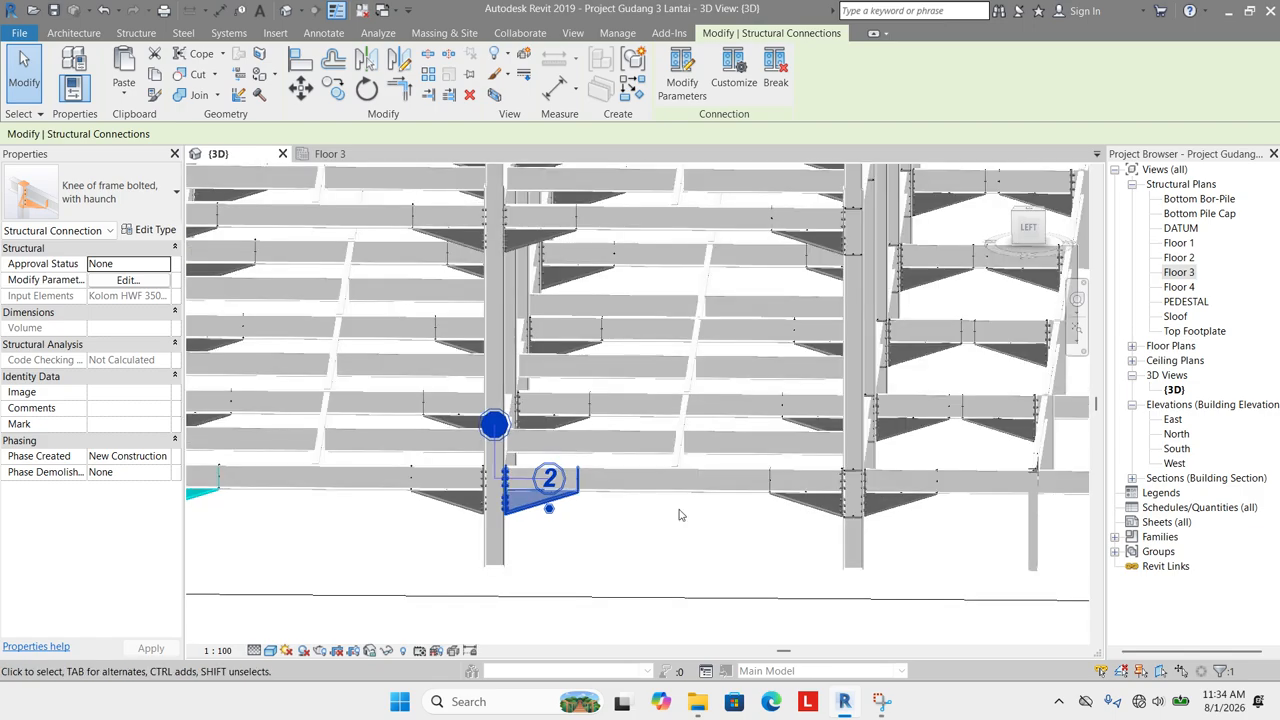
middle_drag(866, 548, 885, 557)
middle_drag(680, 397, 912, 457)
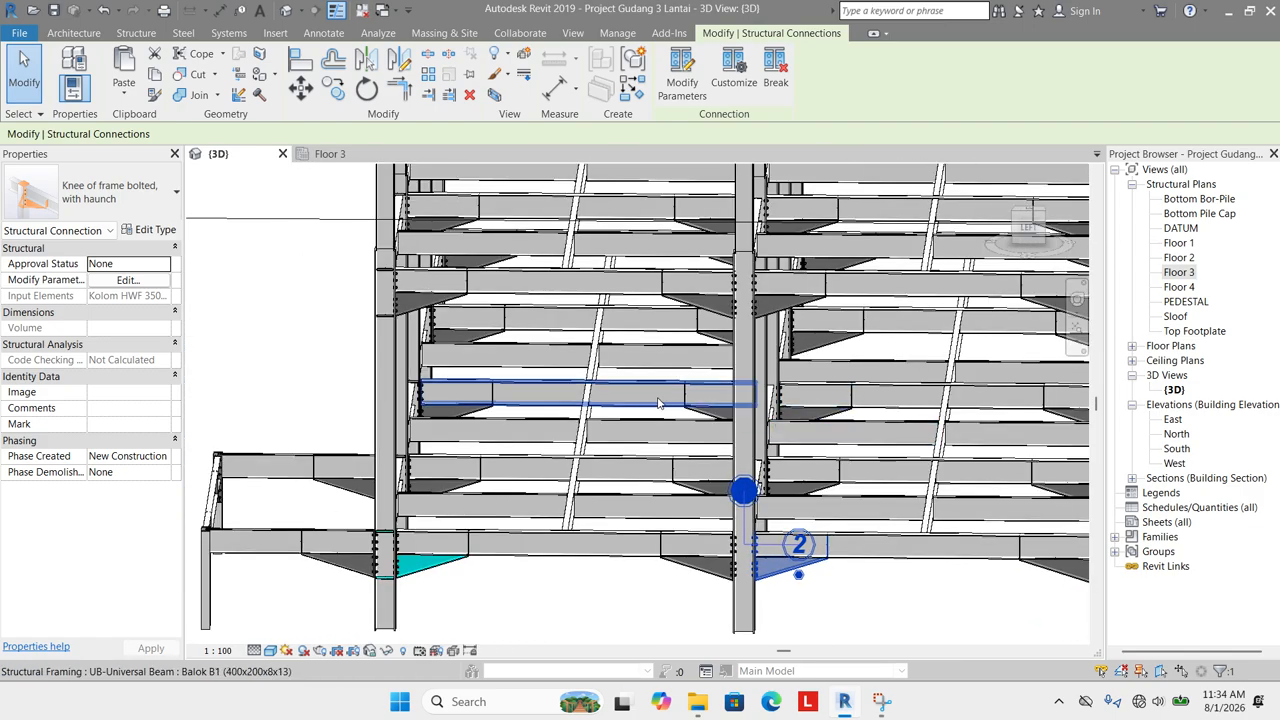
key(Escape)
scroll(783, 506, up, 1)
scroll(600, 410, down, 3)
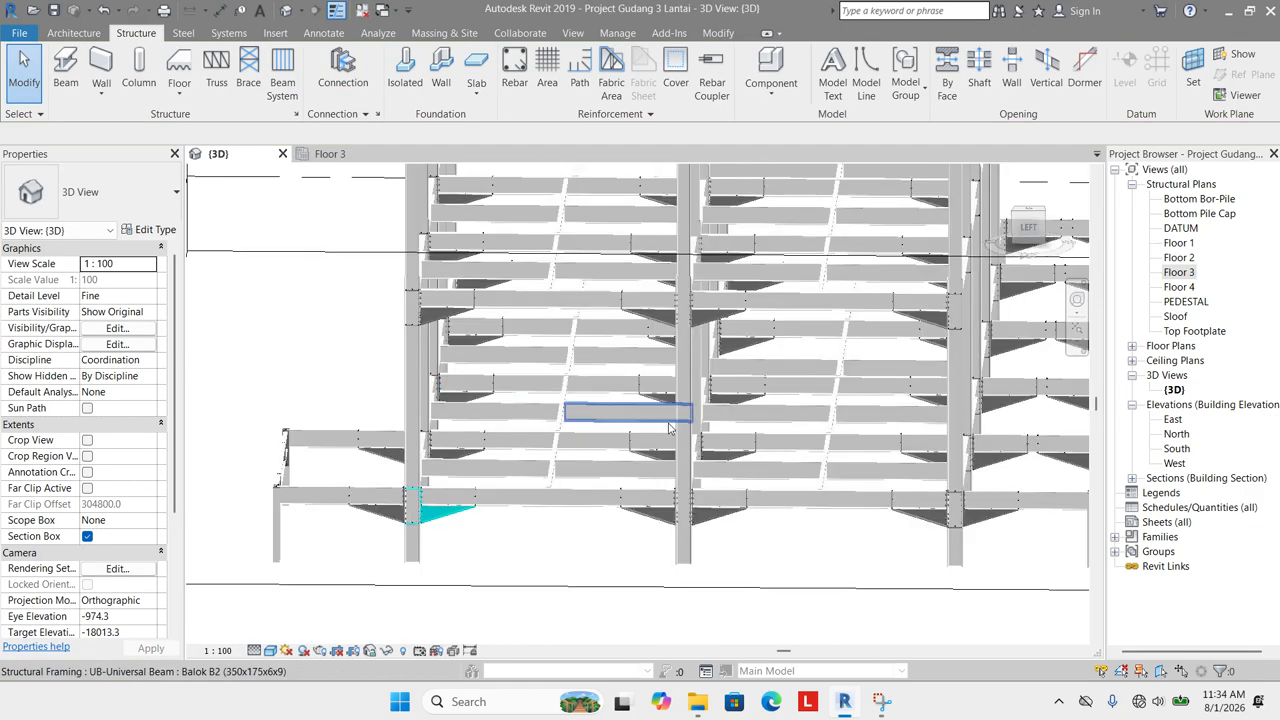
shift+middle_drag(670, 427, 759, 522)
scroll(295, 508, up, 3)
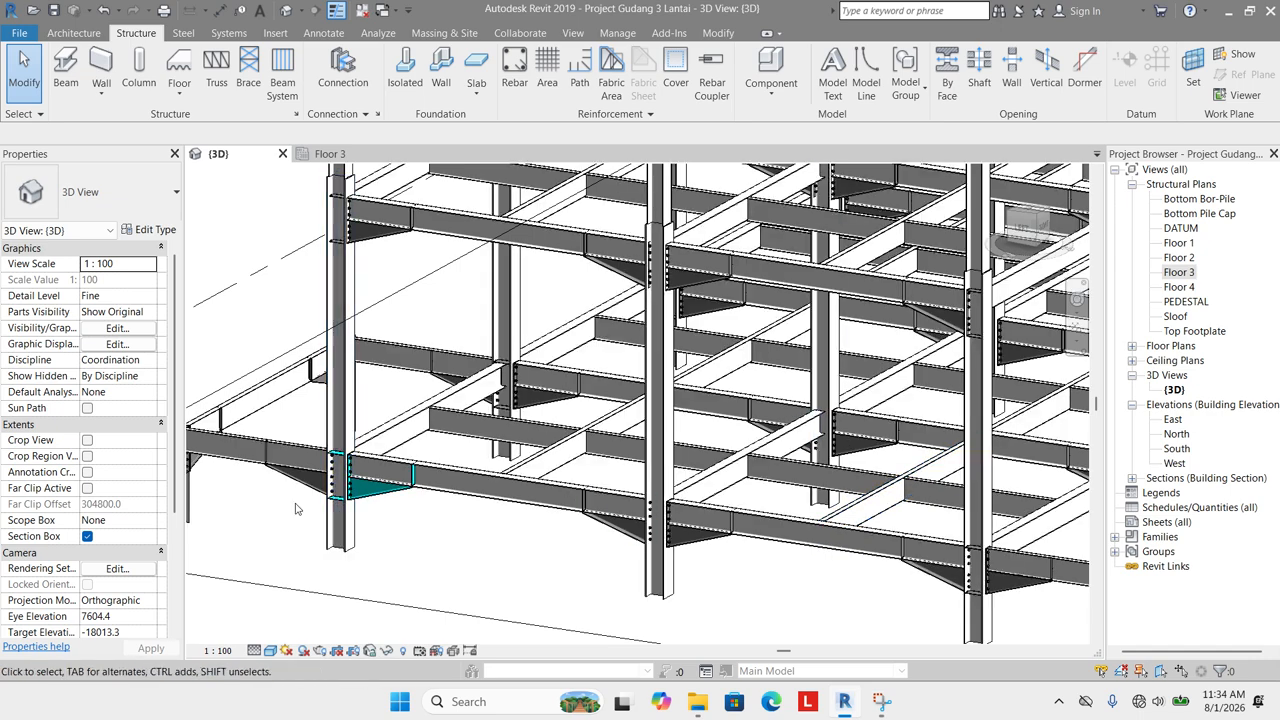
scroll(716, 498, down, 4)
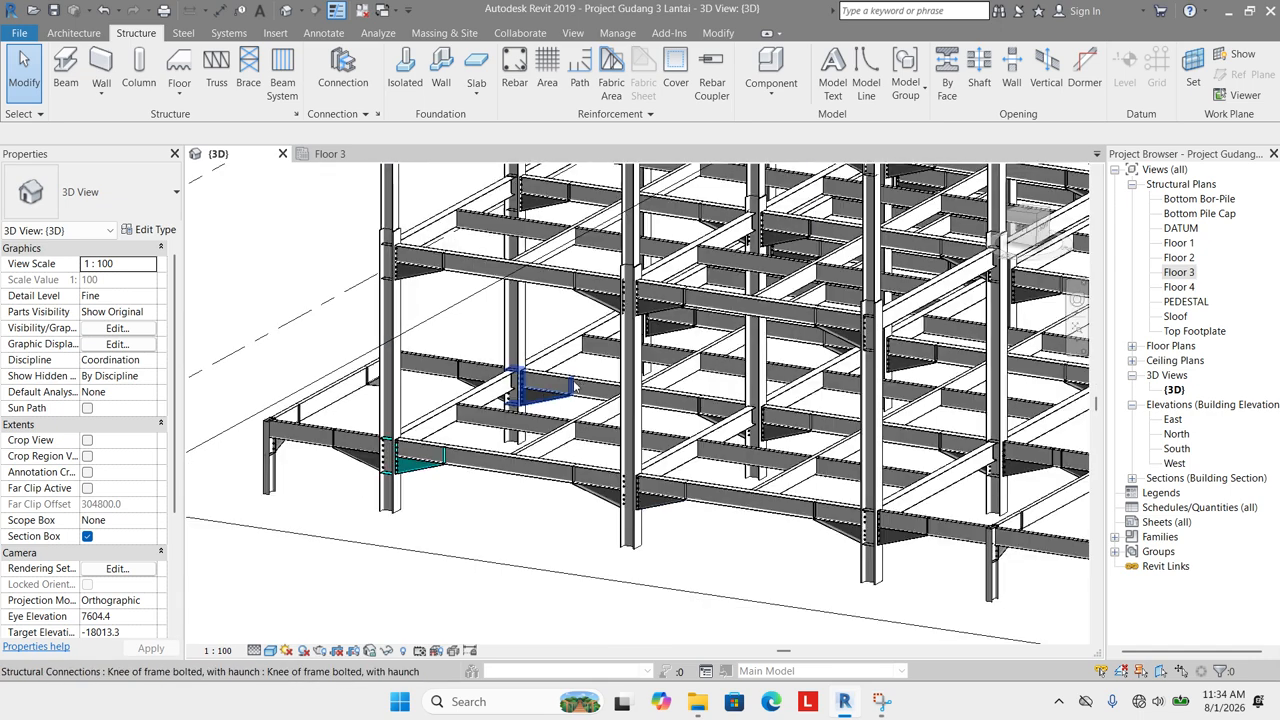
scroll(555, 232, down, 4)
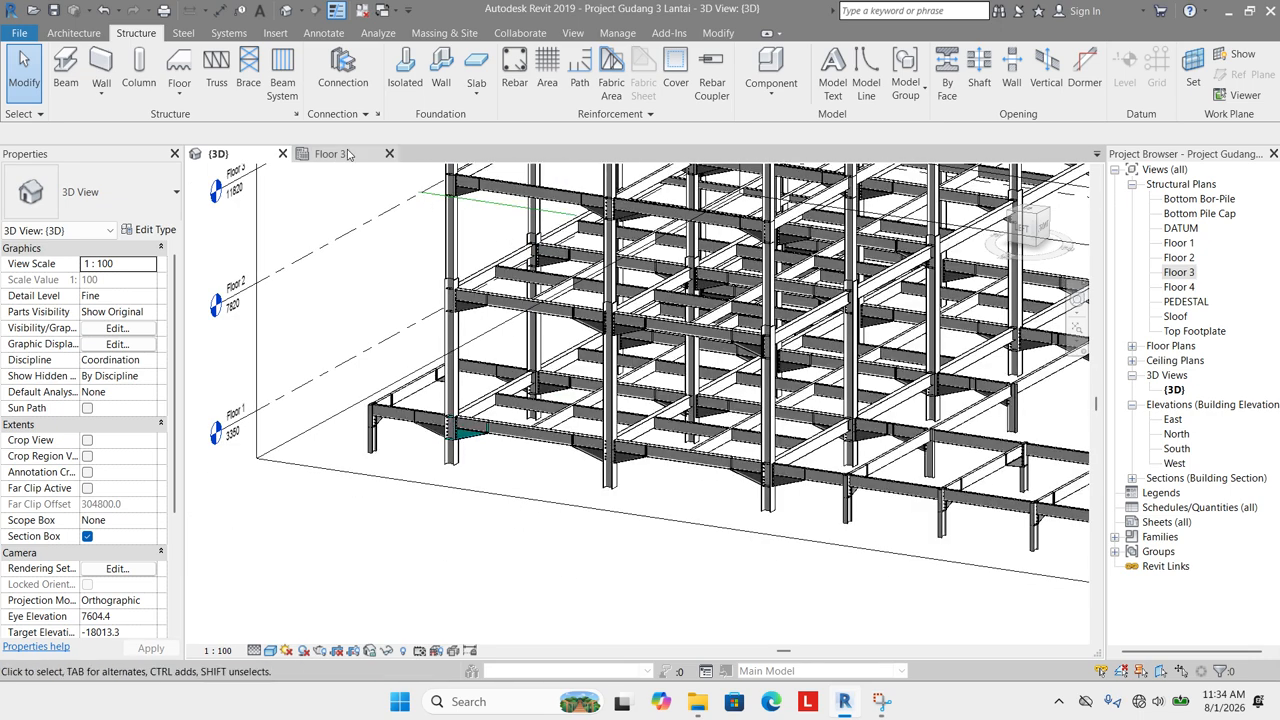
scroll(570, 272, up, 6)
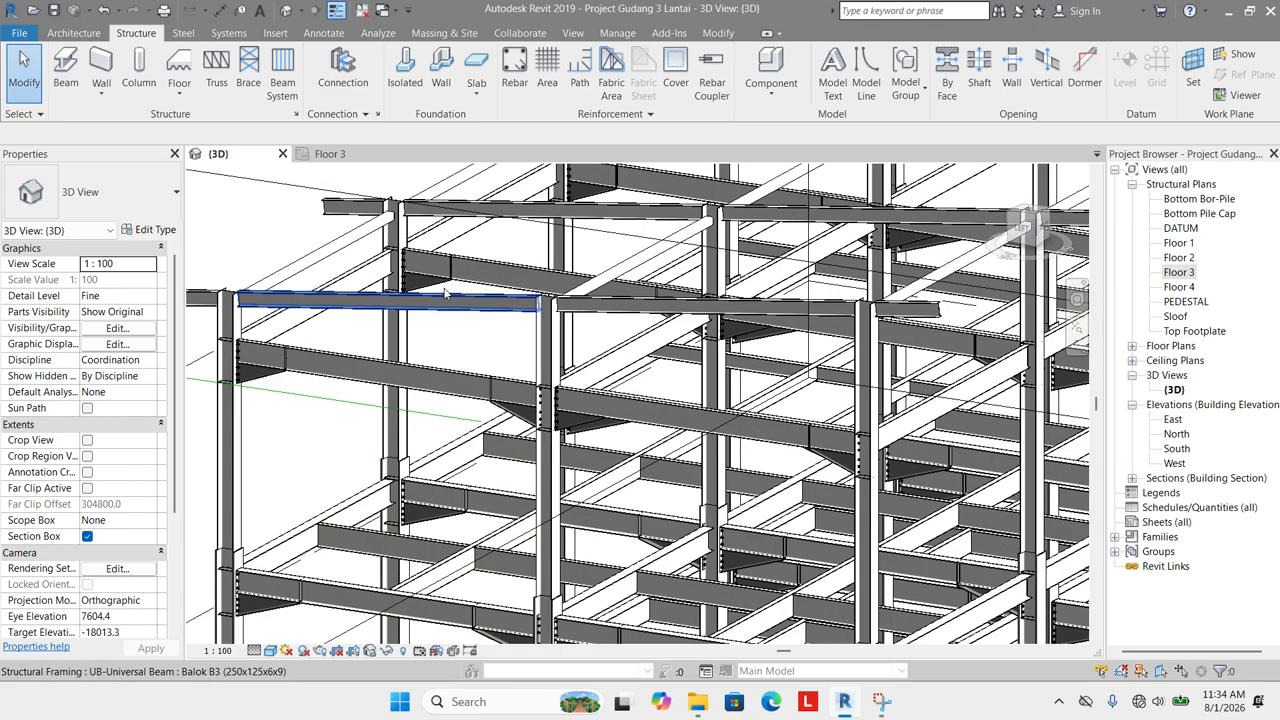
scroll(543, 300, down, 5)
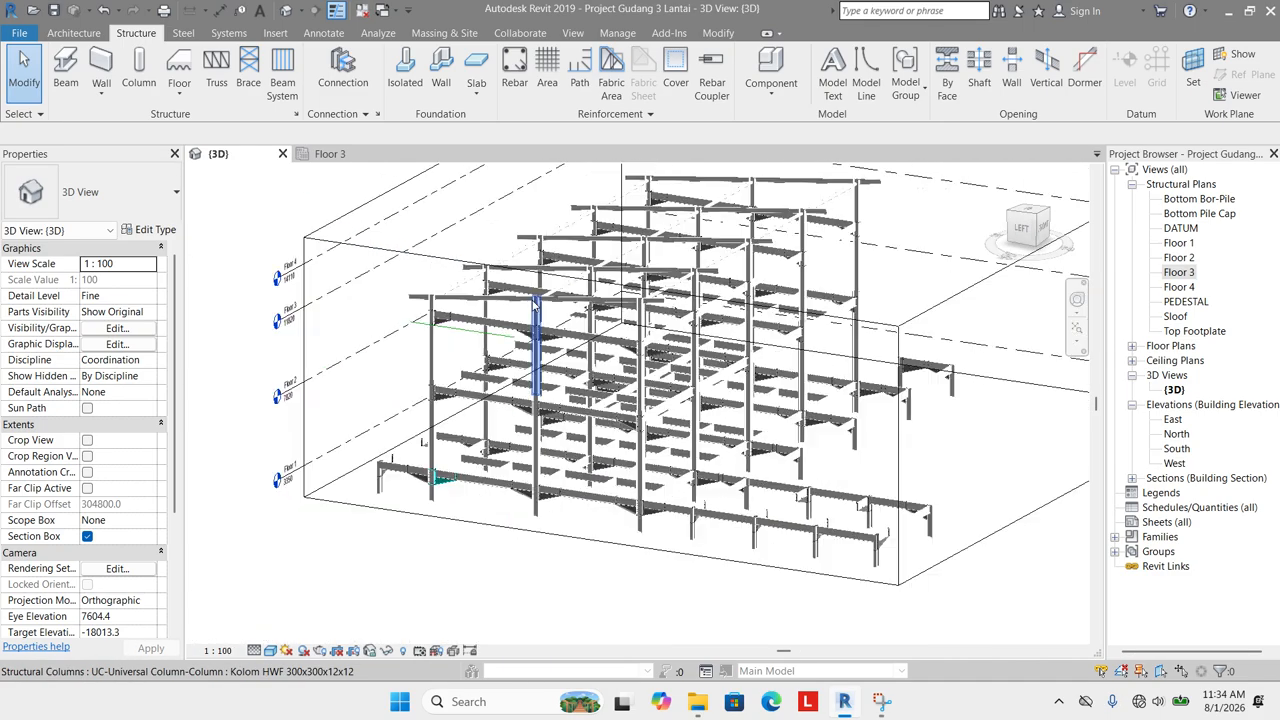
Raise the section box's bottom face above the Floor 3 beams so only the sloping roof beams and column tops remain shown.
click(857, 280)
shift+middle_drag(836, 501, 780, 467)
scroll(683, 410, up, 2)
drag(686, 402, 684, 255)
shift+middle_drag(634, 387, 692, 292)
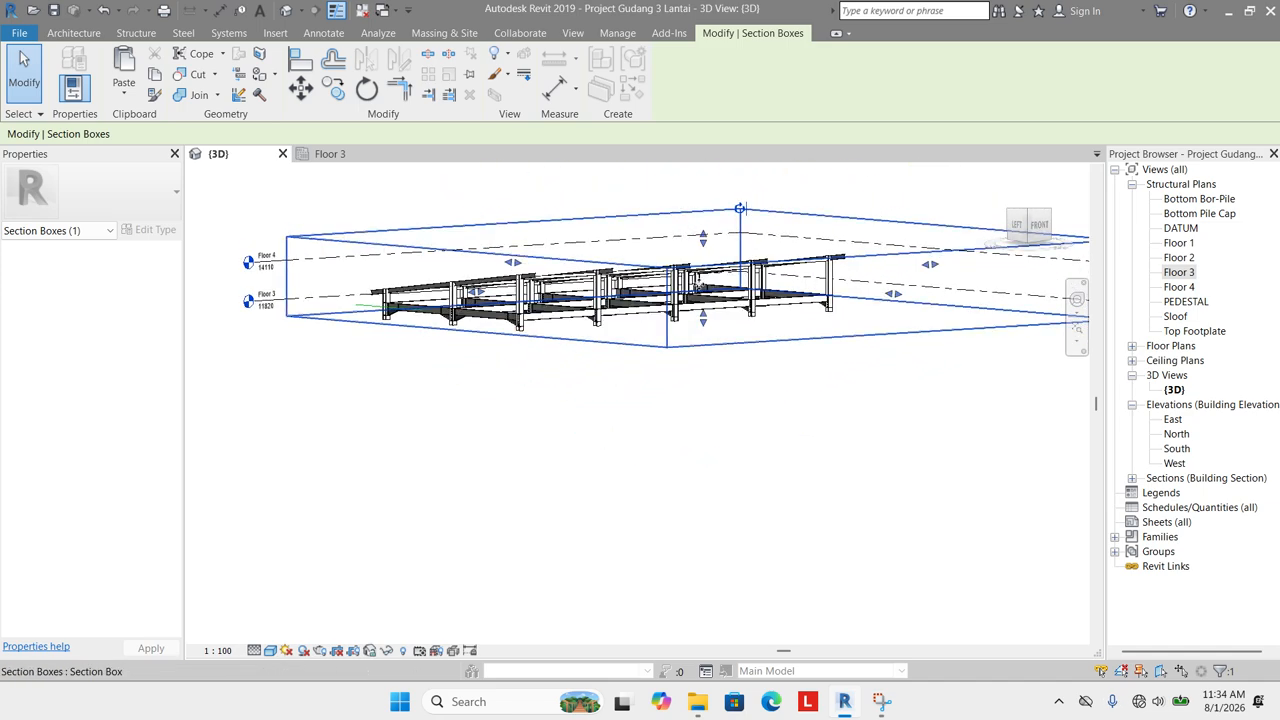
scroll(698, 292, up, 2)
drag(706, 334, 708, 316)
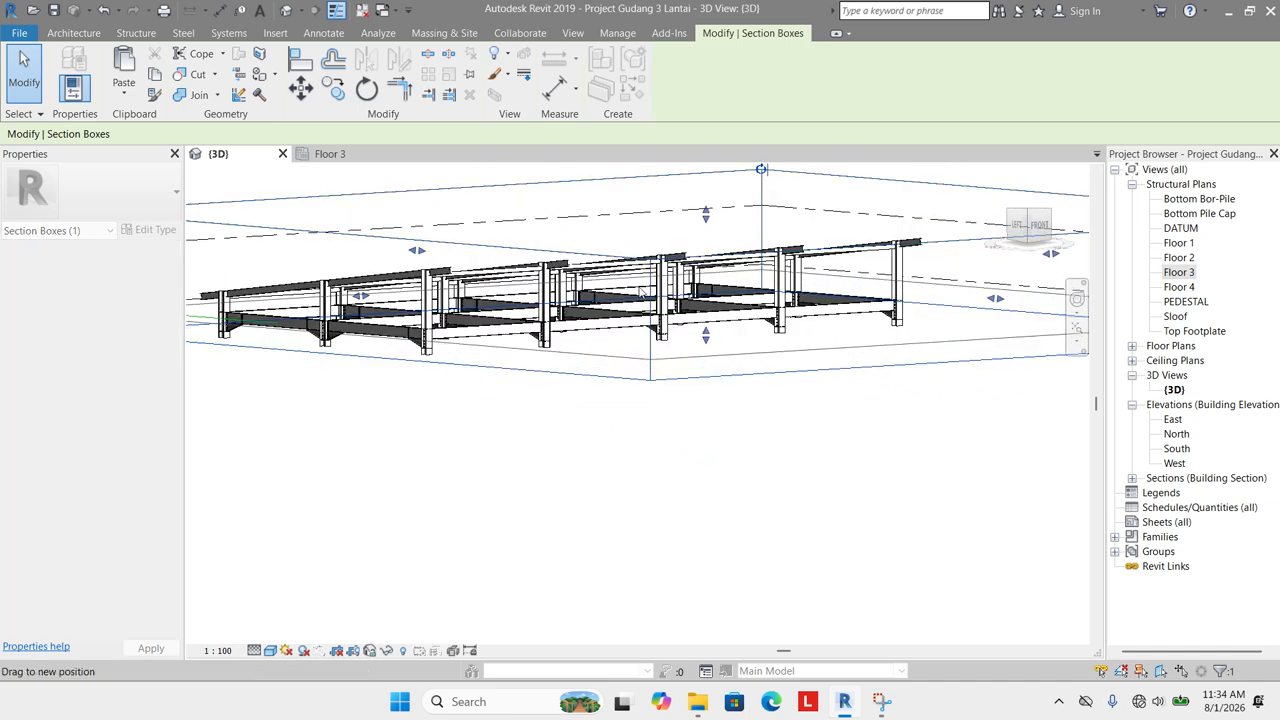
scroll(642, 290, down, 2)
scroll(691, 300, up, 1)
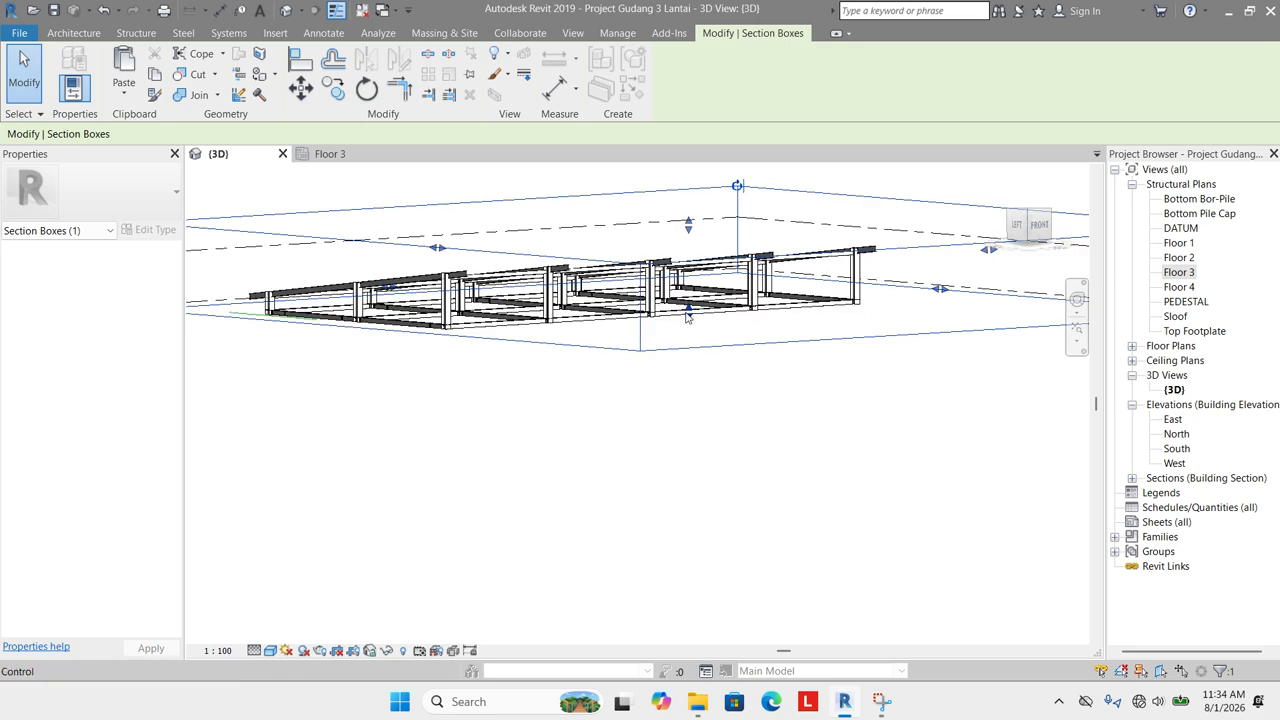
drag(688, 312, 688, 304)
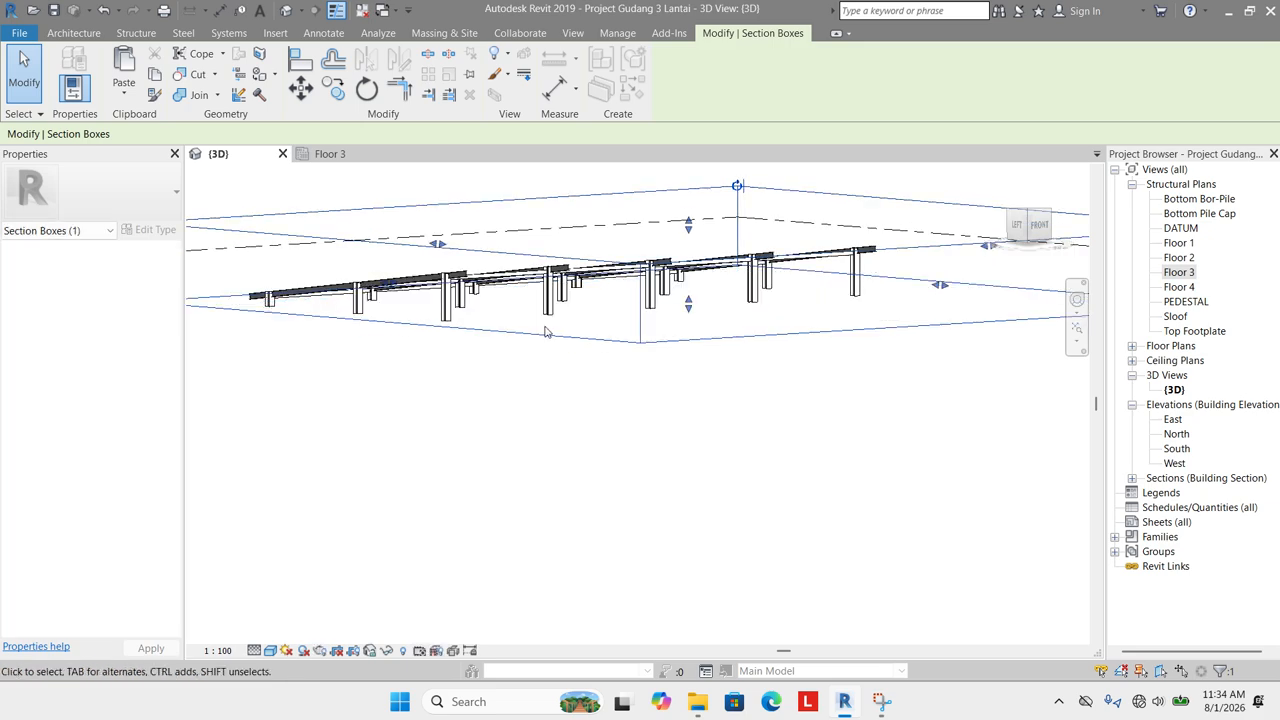
scroll(546, 331, down, 2)
shift+middle_drag(546, 331, 531, 420)
scroll(531, 420, up, 4)
click(469, 356)
Add a "Knee of frame bolted, with haunch" connection between the column at A-2 and the sloping roof beam spanning toward the middle column.
scroll(514, 326, up, 4)
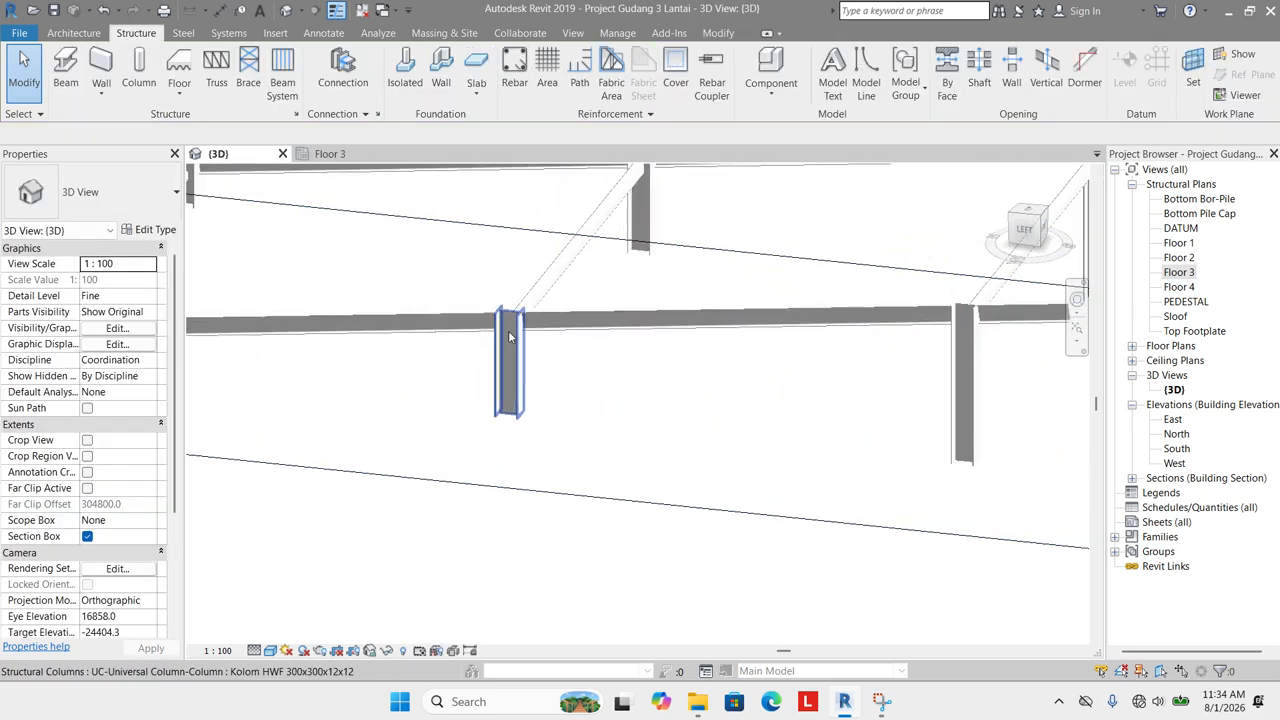
scroll(752, 244, down, 2)
scroll(294, 288, up, 1)
scroll(294, 288, up, 2)
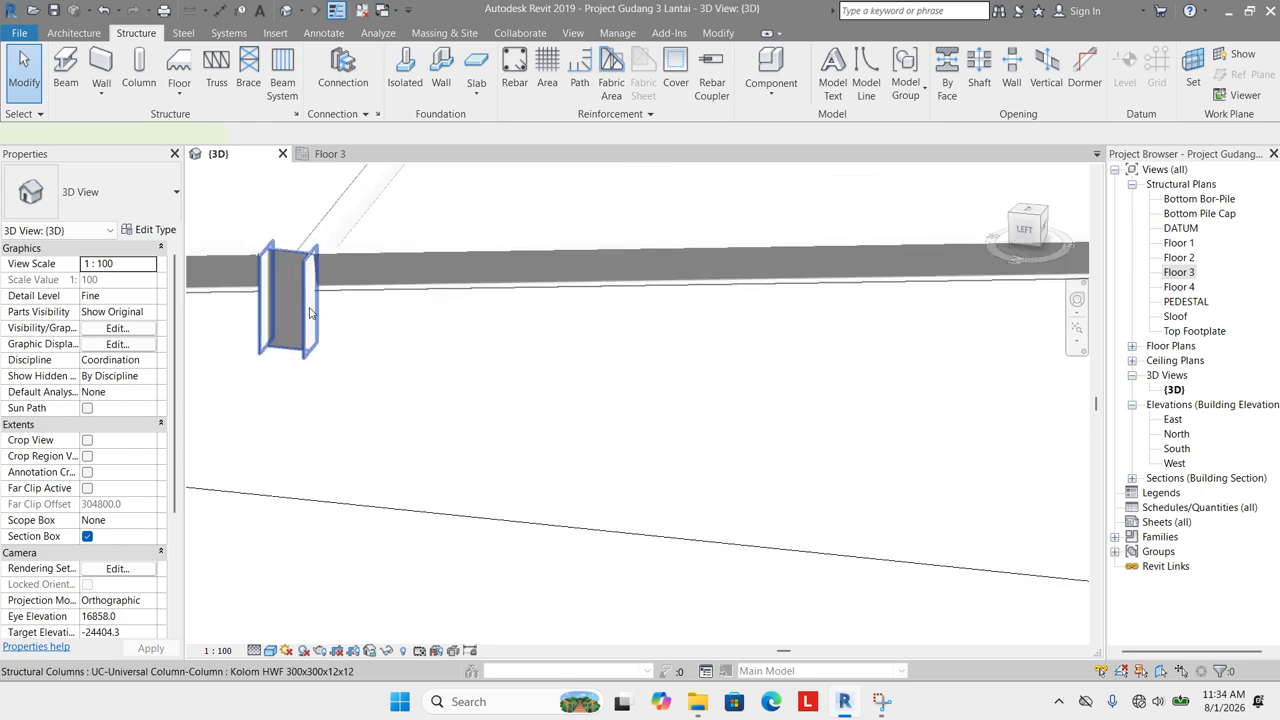
click(296, 289)
scroll(525, 275, down, 2)
shift+middle_drag(480, 317, 458, 250)
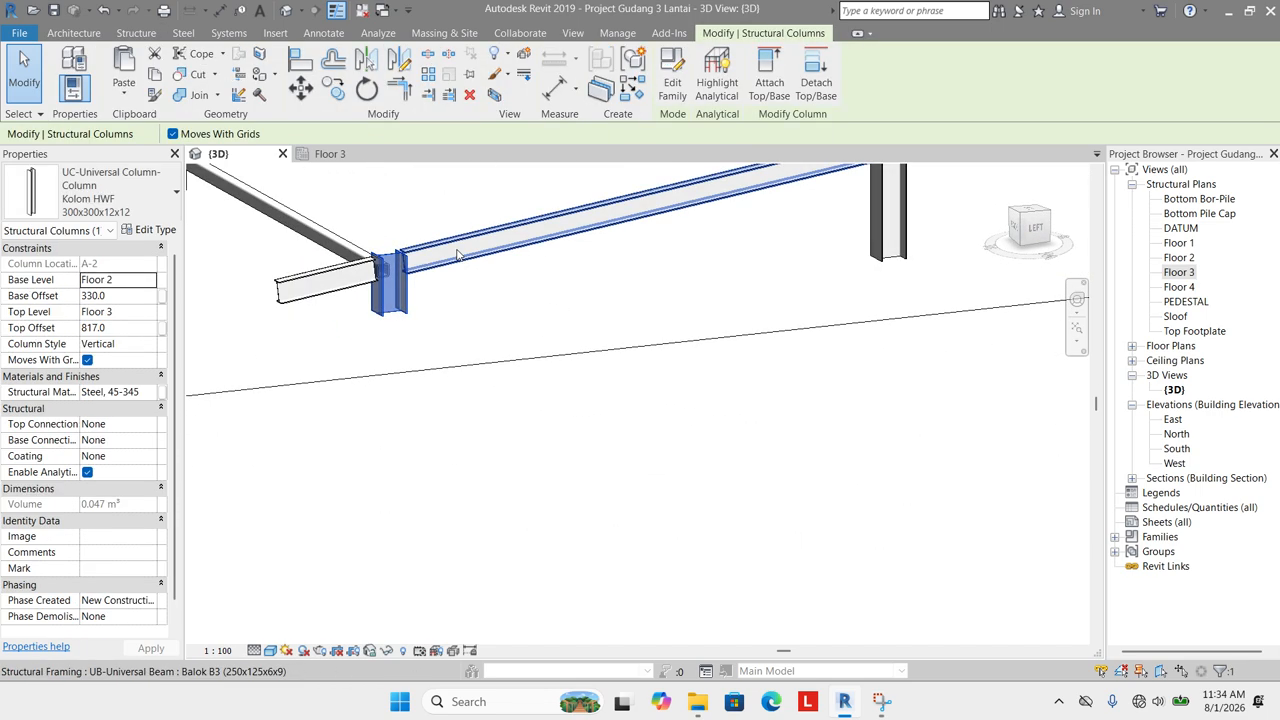
ctrl+click(458, 250)
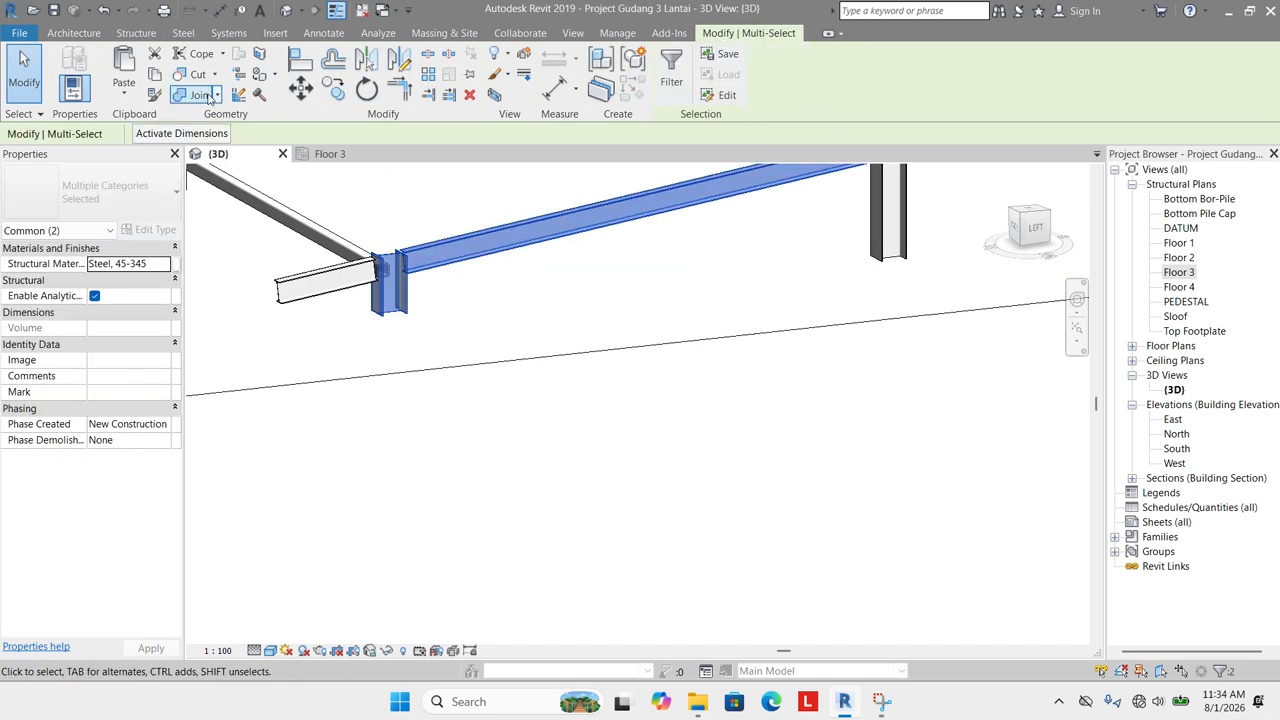
click(136, 33)
click(341, 75)
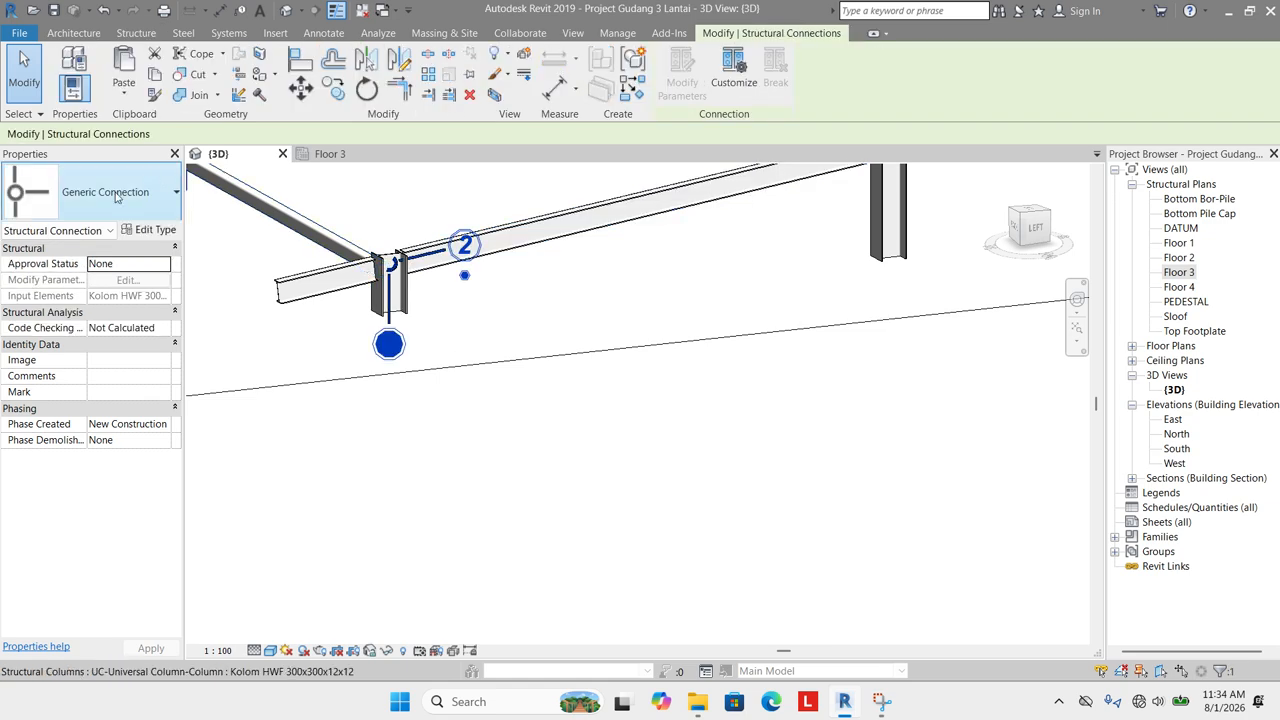
click(79, 208)
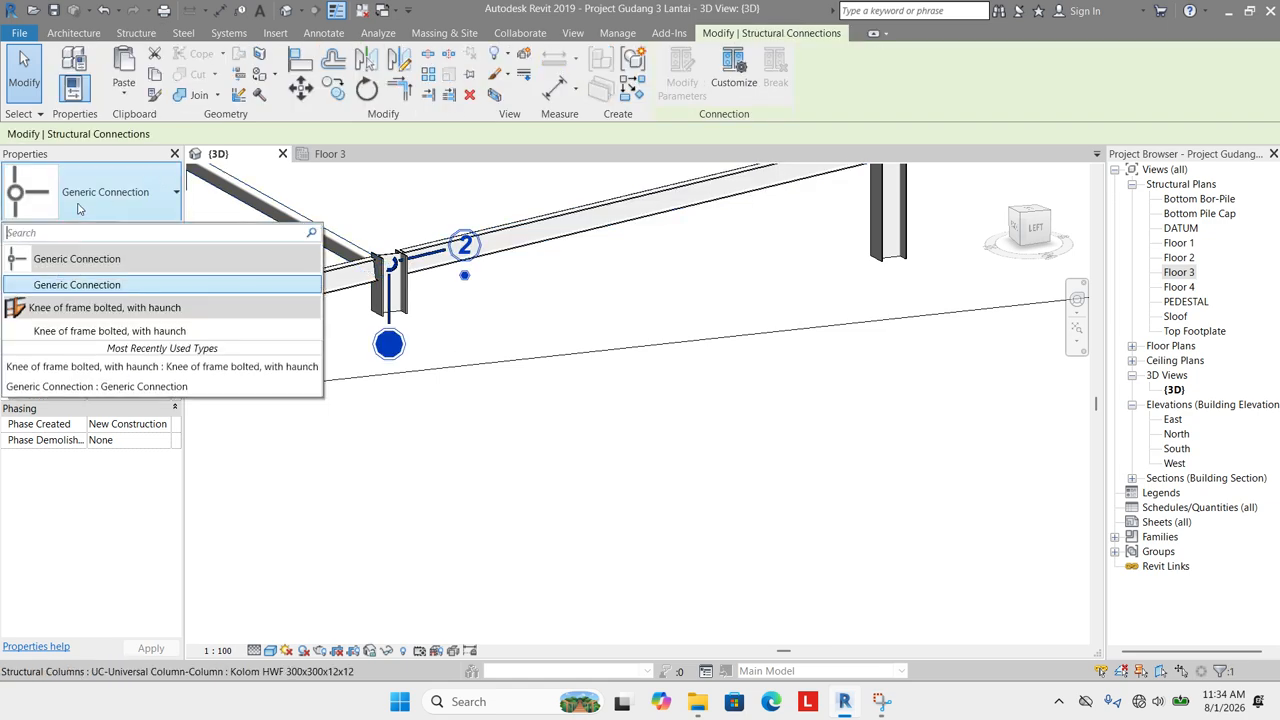
click(100, 329)
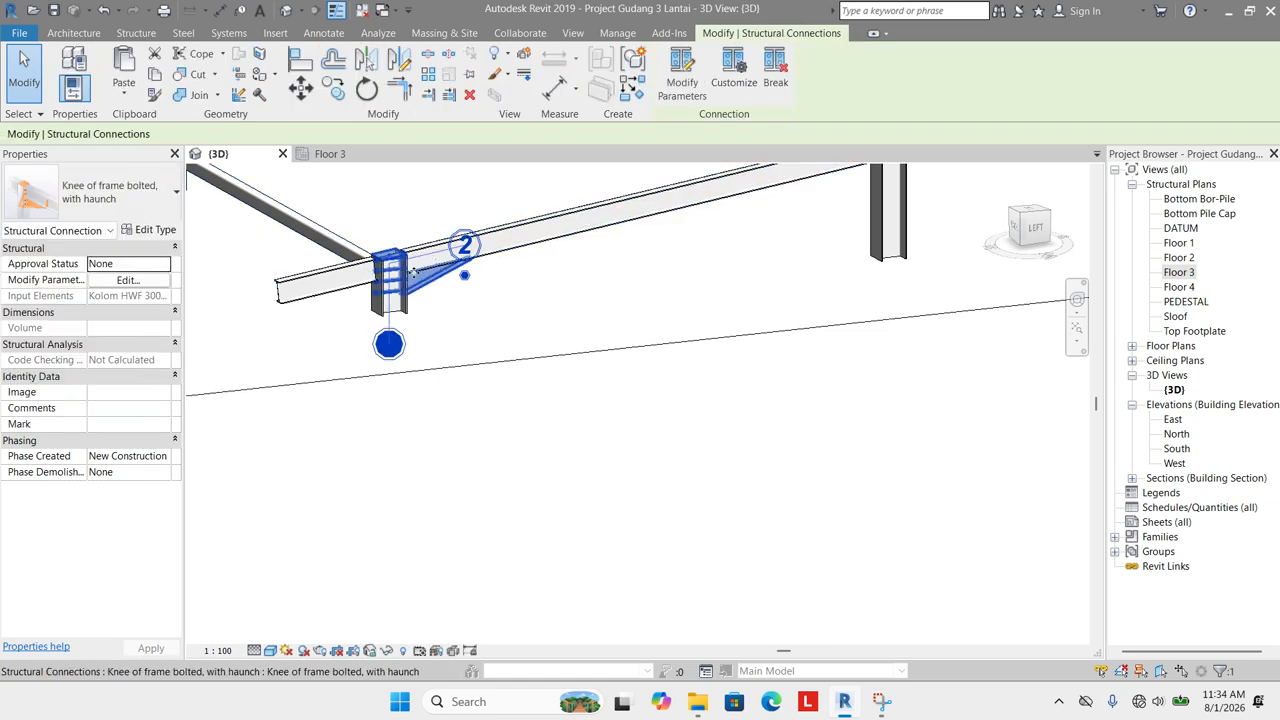
Examine the new haunch connection at column A-2 and the adjoining roof beams and columns in 3D.
shift+middle_drag(413, 272, 398, 341)
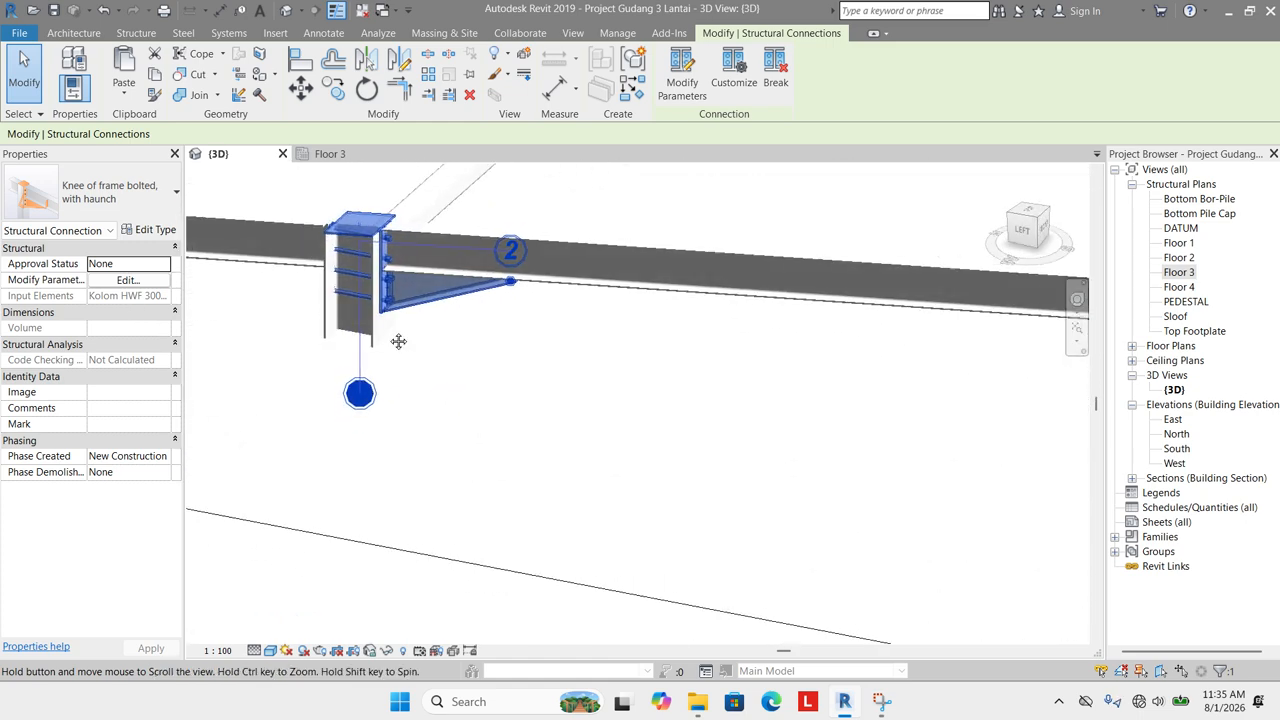
scroll(478, 253, down, 5)
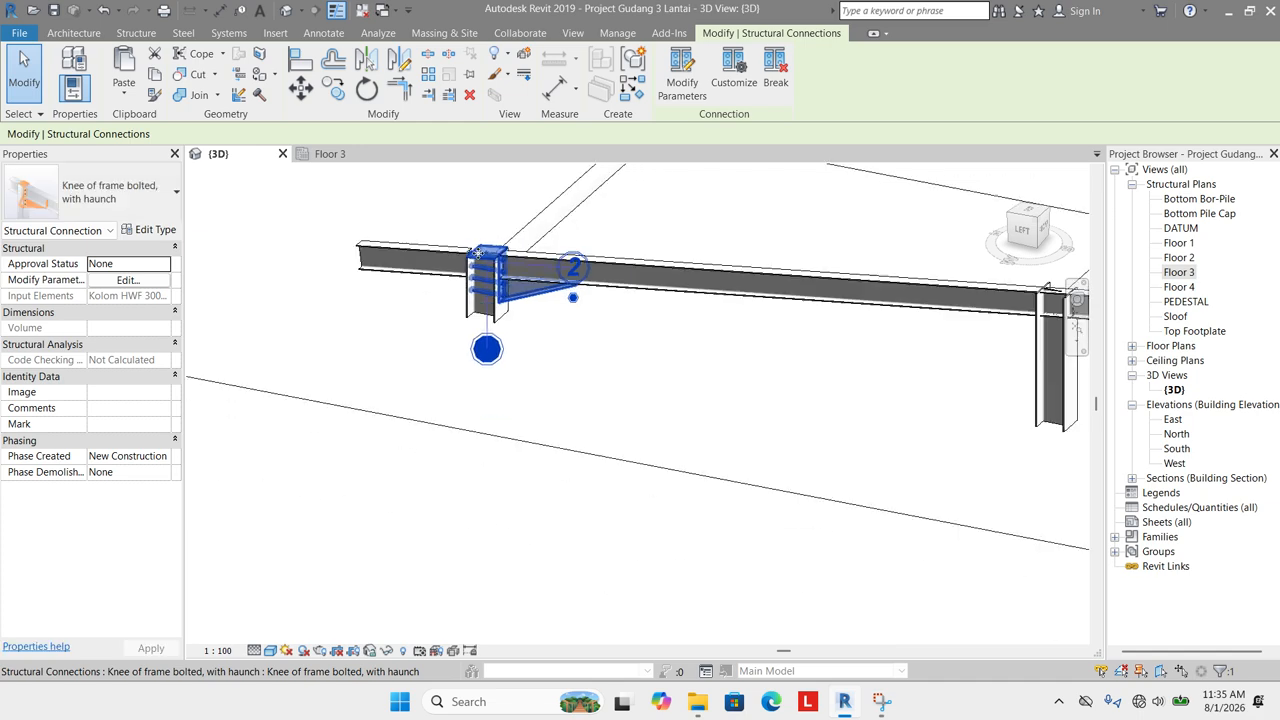
key(Escape)
scroll(573, 265, up, 2)
click(528, 295)
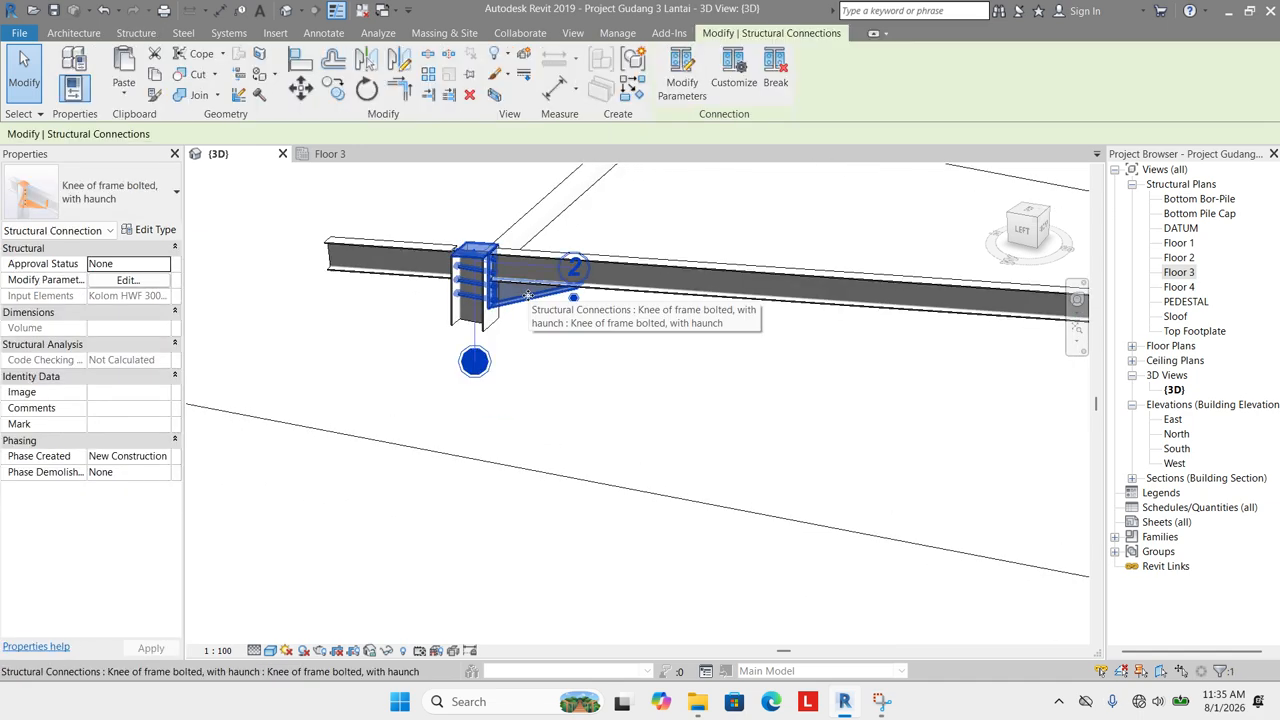
scroll(655, 282, down, 2)
scroll(636, 278, down, 3)
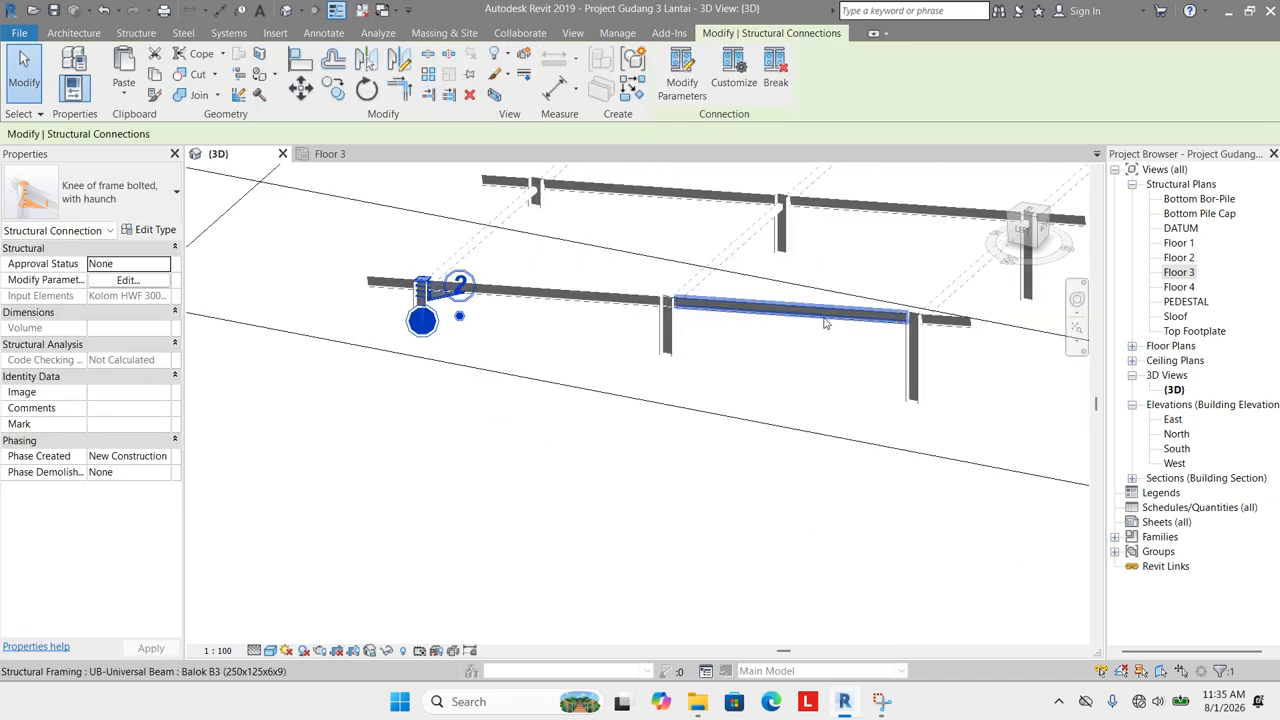
scroll(623, 329, up, 2)
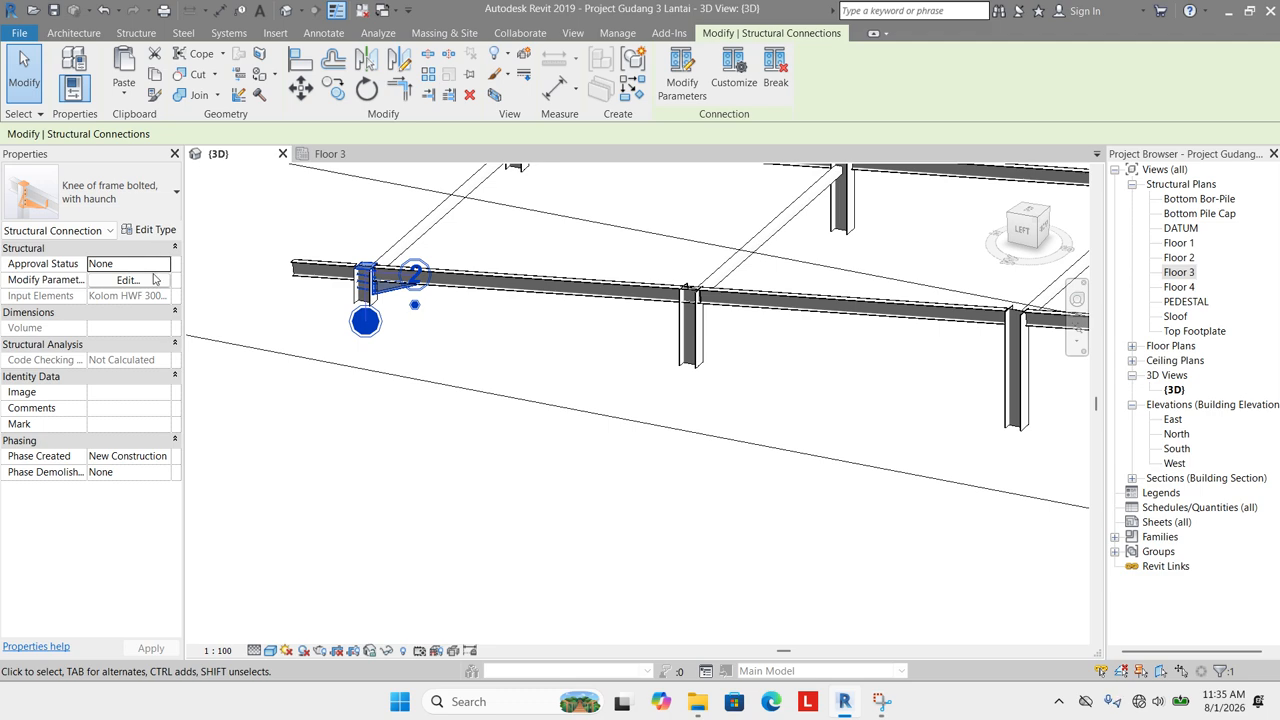
Open the A-2 roof haunch connection's parameters and review its haunch, additional plate, additional rafter, end plate and cap plate settings.
click(145, 284)
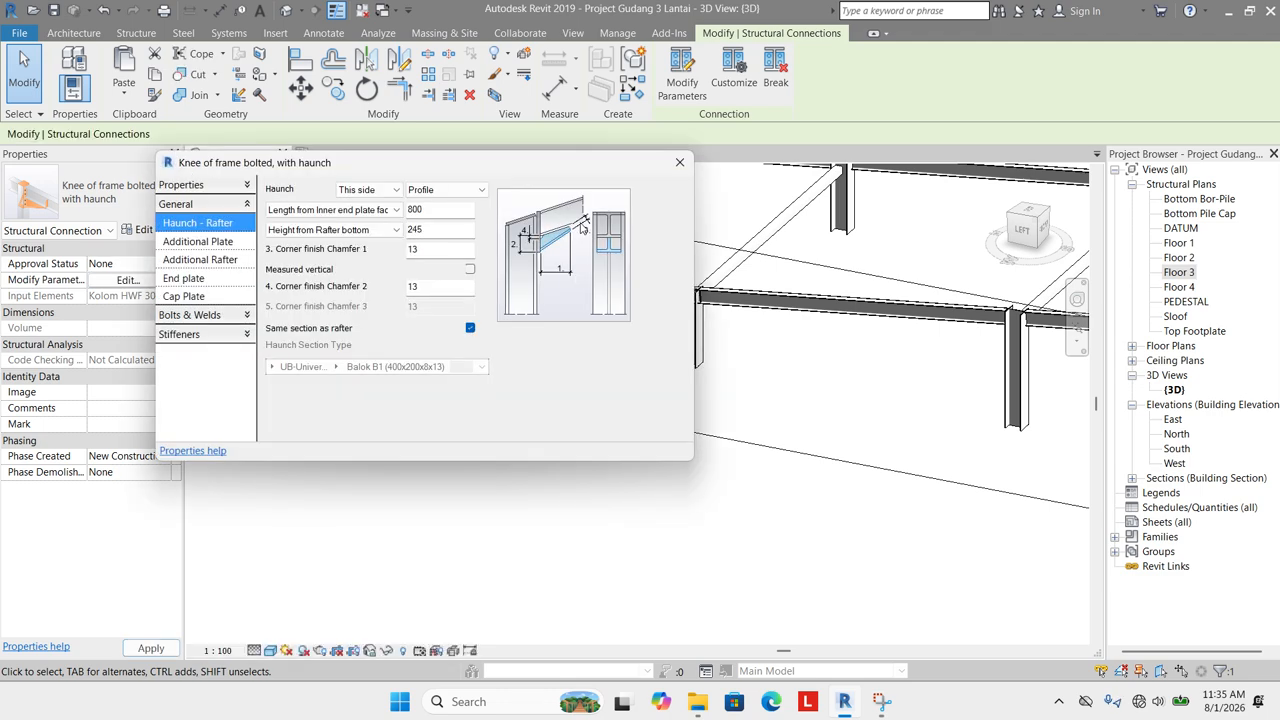
click(392, 147)
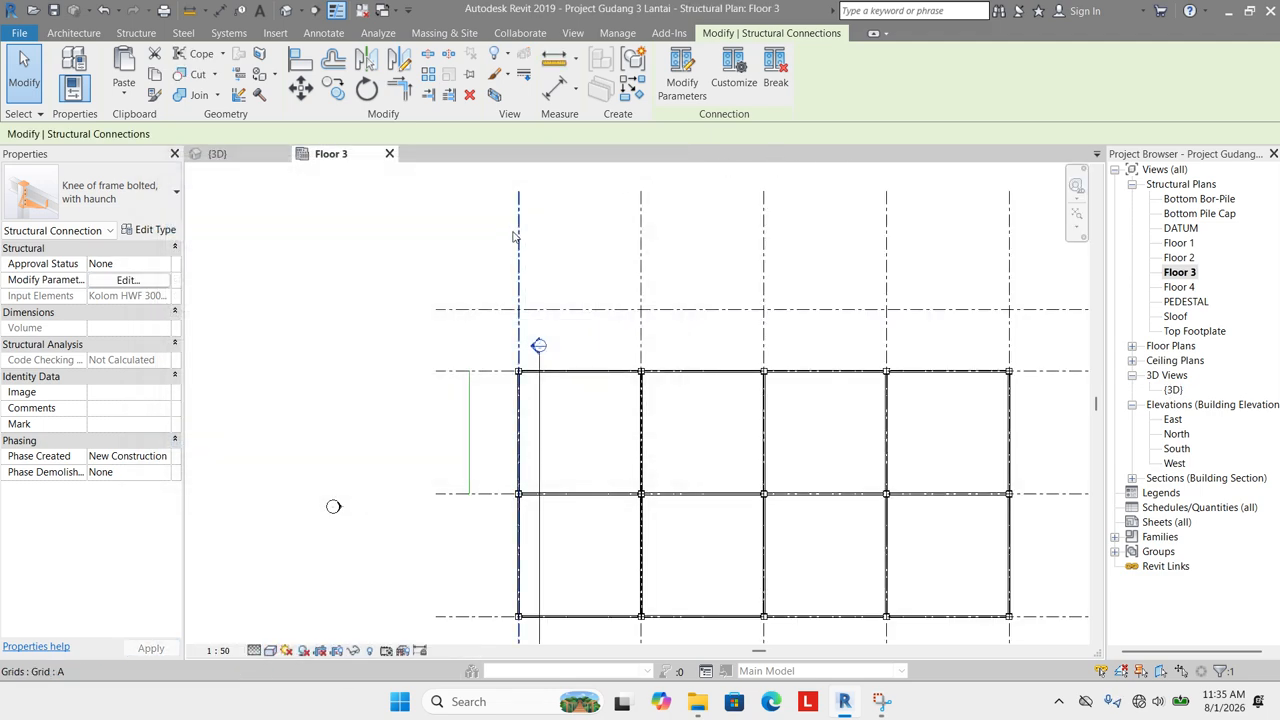
click(235, 154)
scroll(369, 285, up, 2)
click(369, 285)
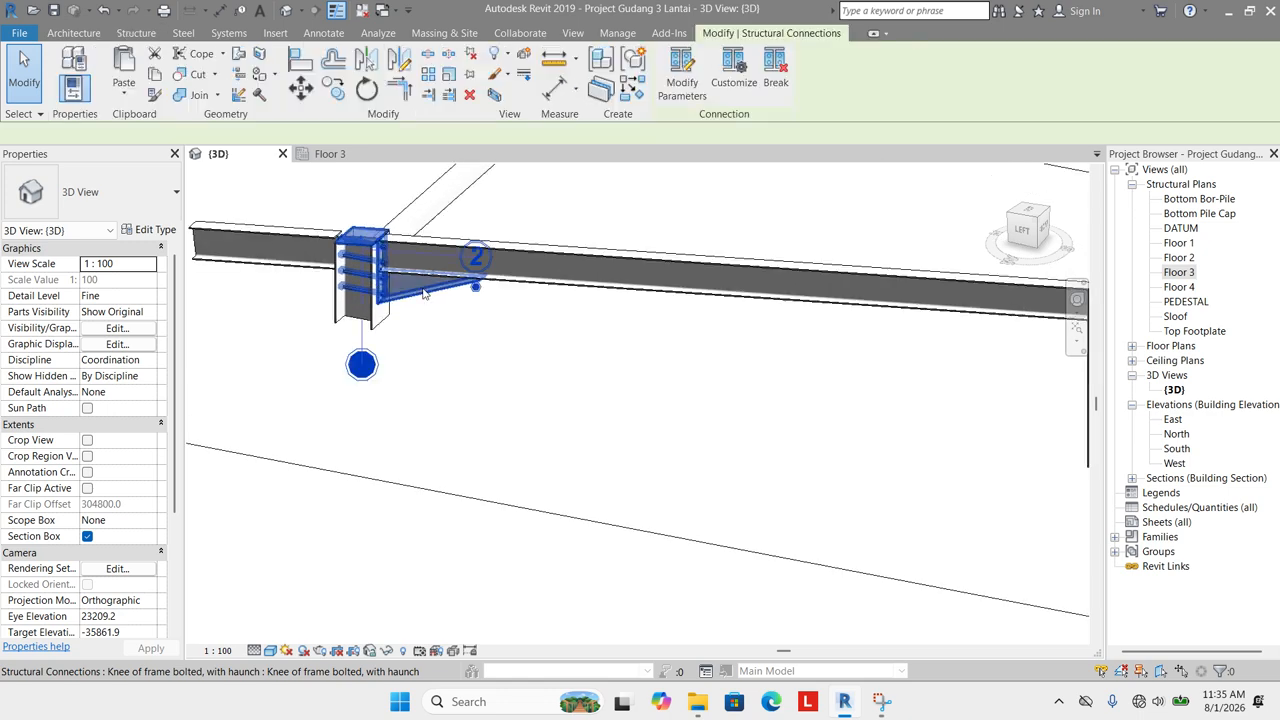
click(128, 281)
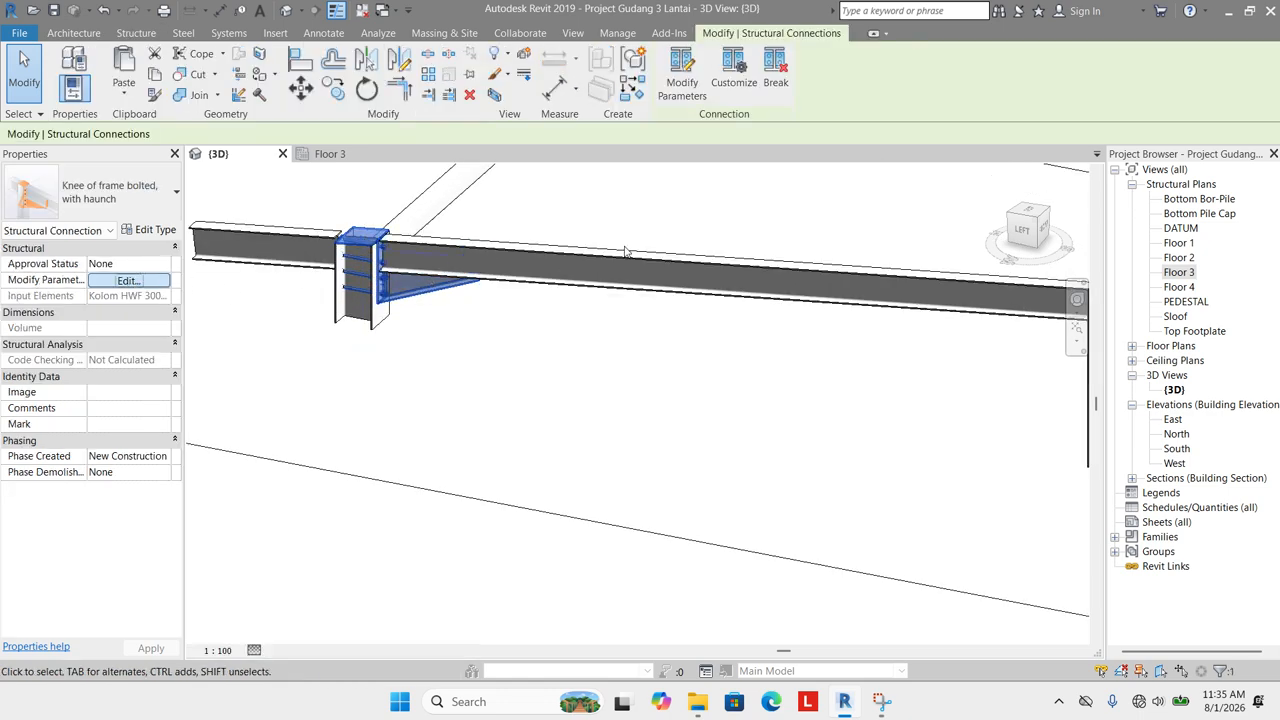
drag(270, 34, 818, 124)
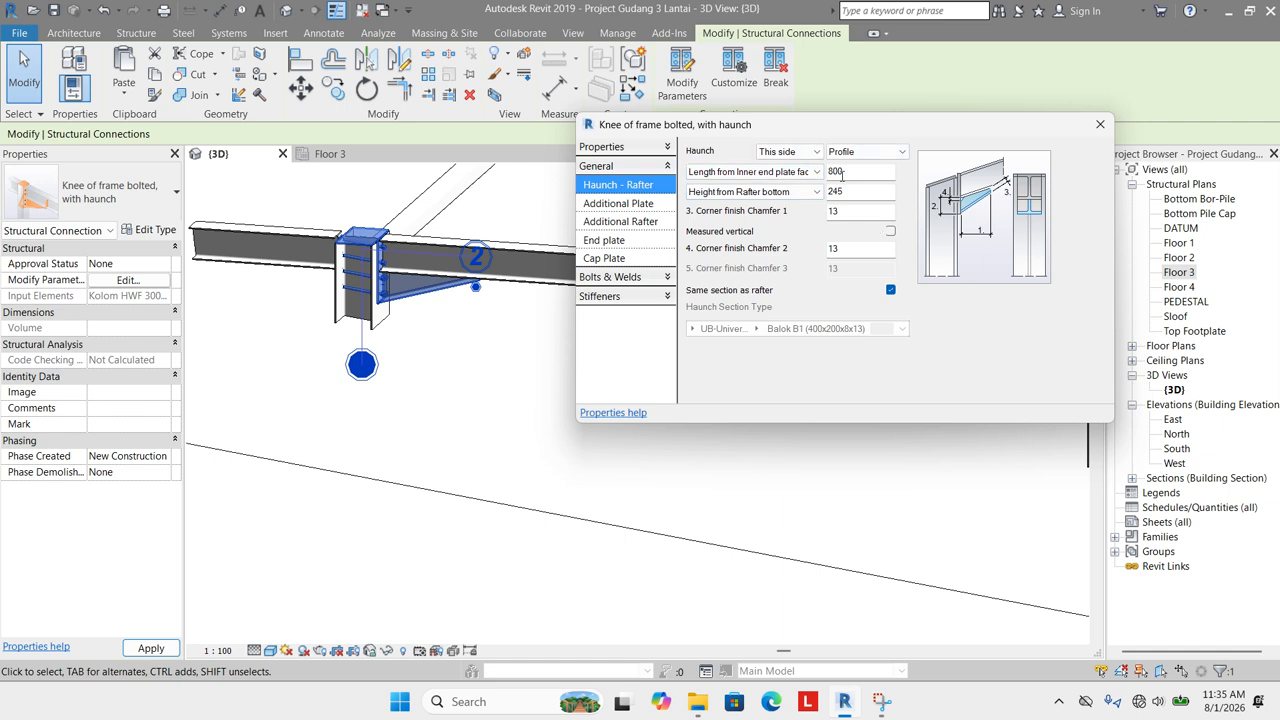
click(645, 203)
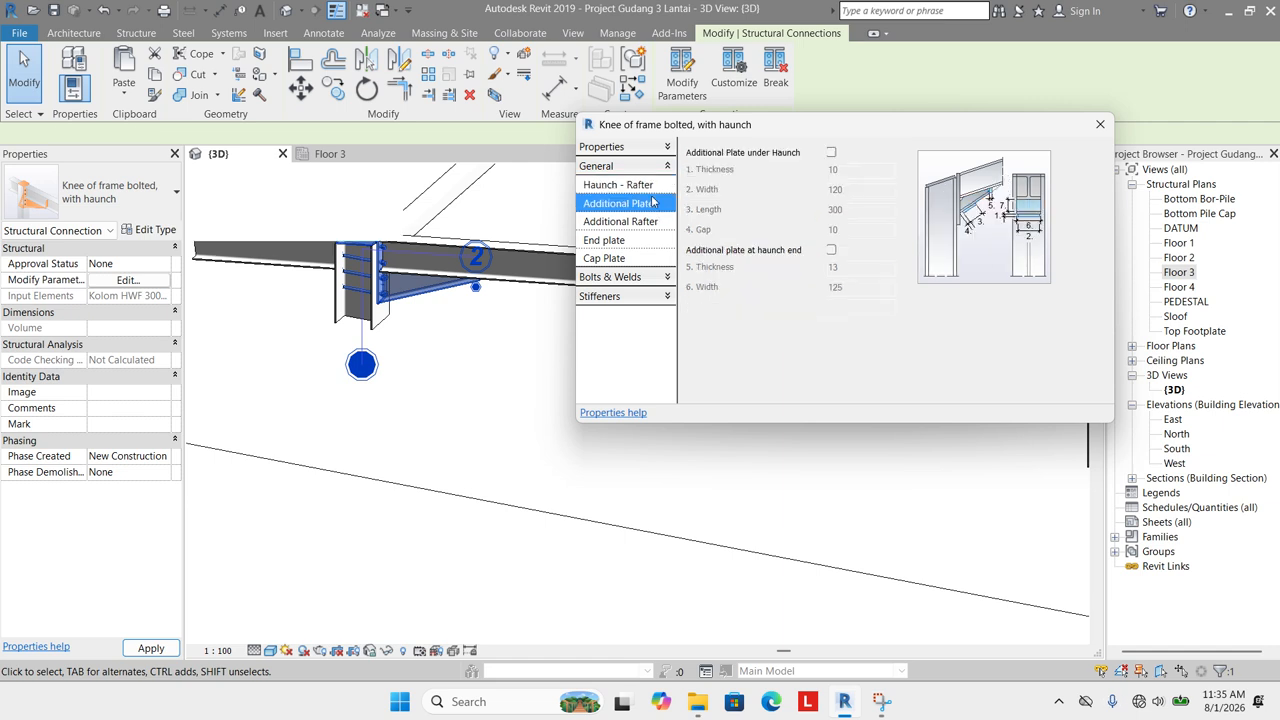
click(645, 221)
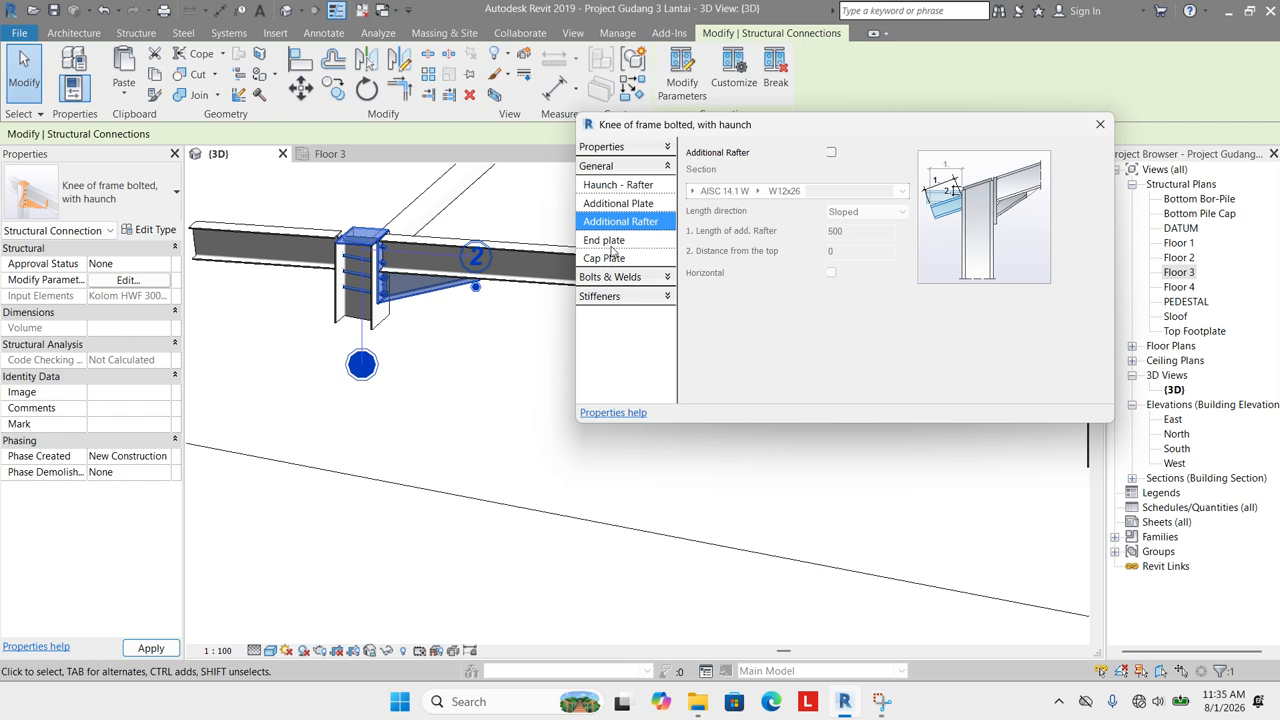
click(606, 241)
click(608, 258)
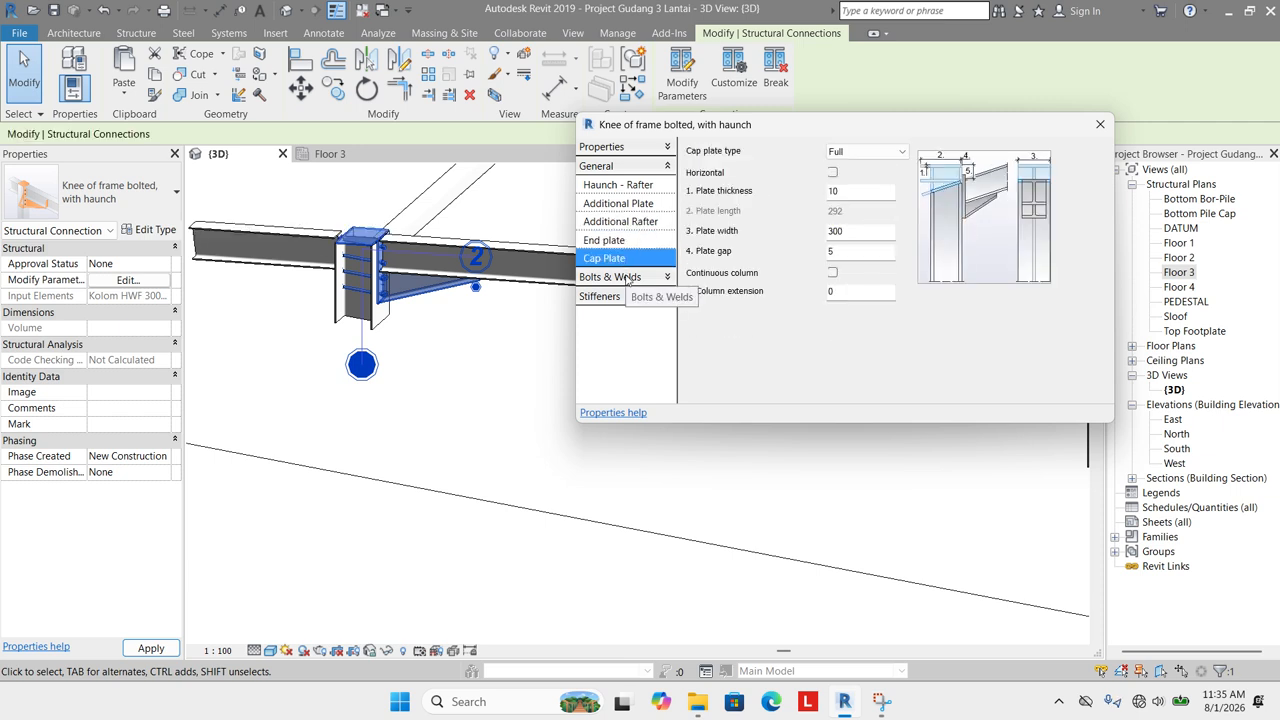
Set the connection's bolt assembly to Na2W and place the bolts off the gauge line with a horizontal distance of 65.
click(628, 277)
click(598, 205)
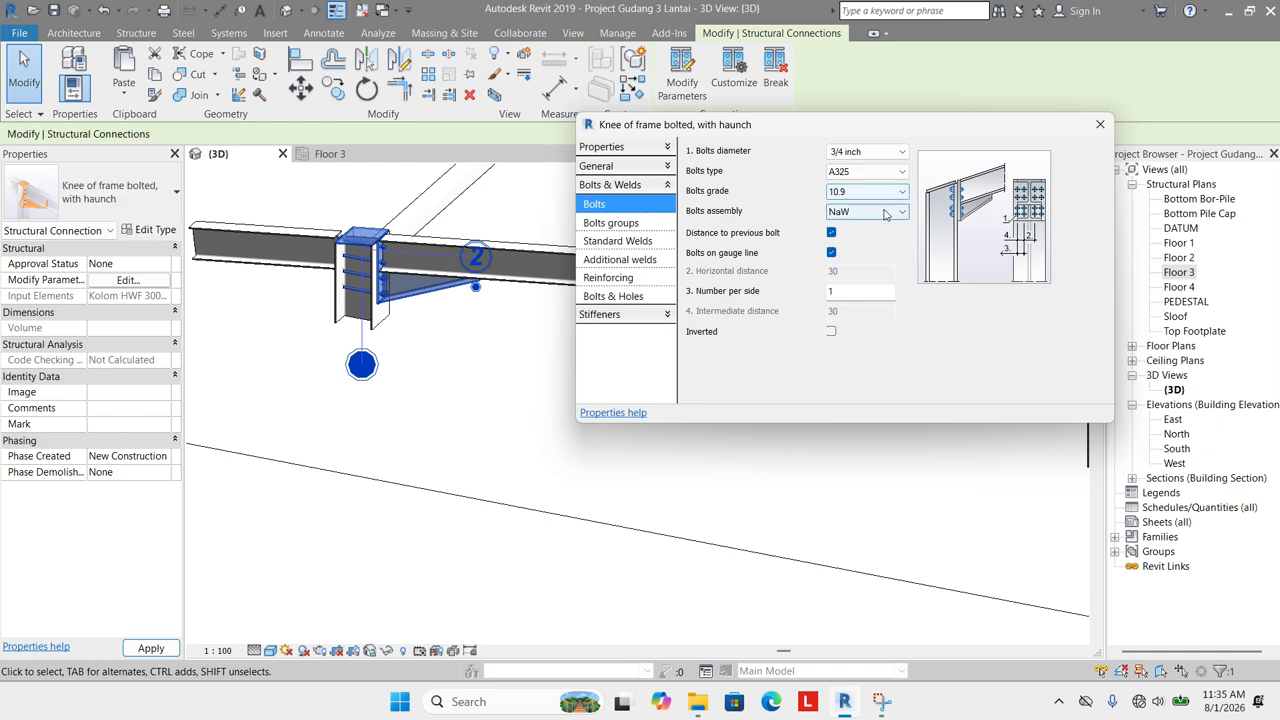
click(886, 212)
click(872, 243)
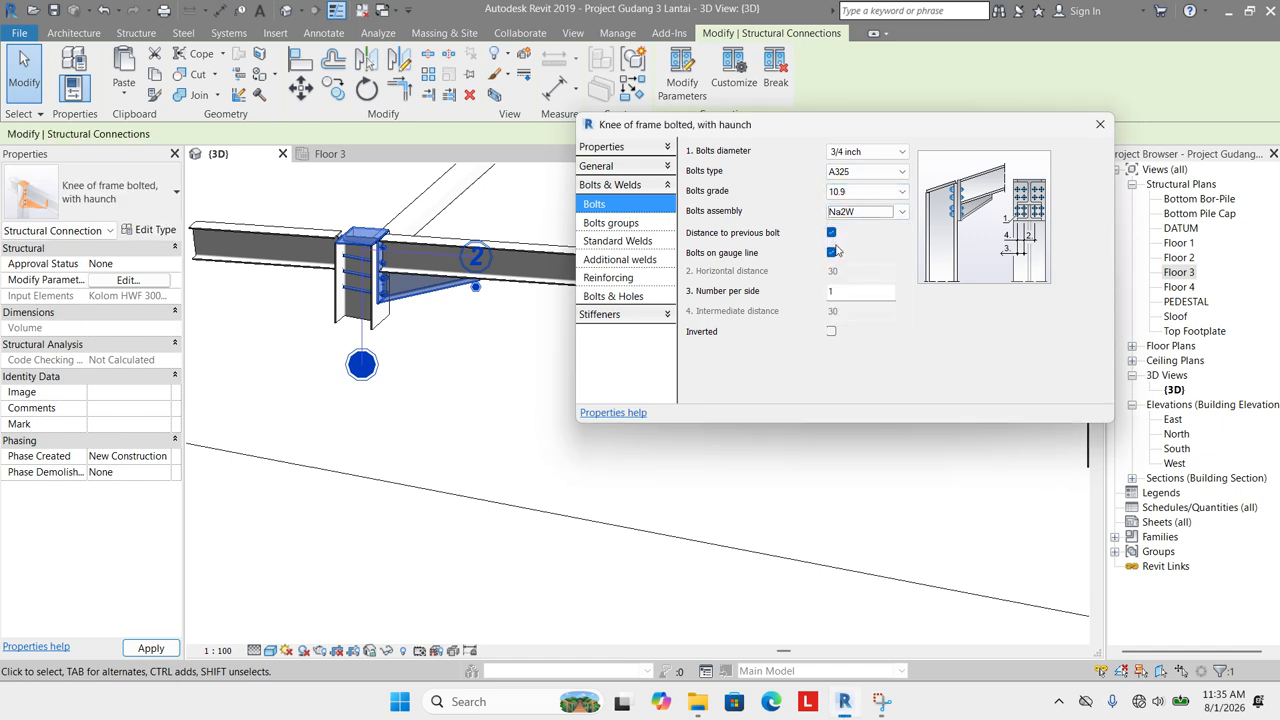
click(832, 252)
double_click(840, 273)
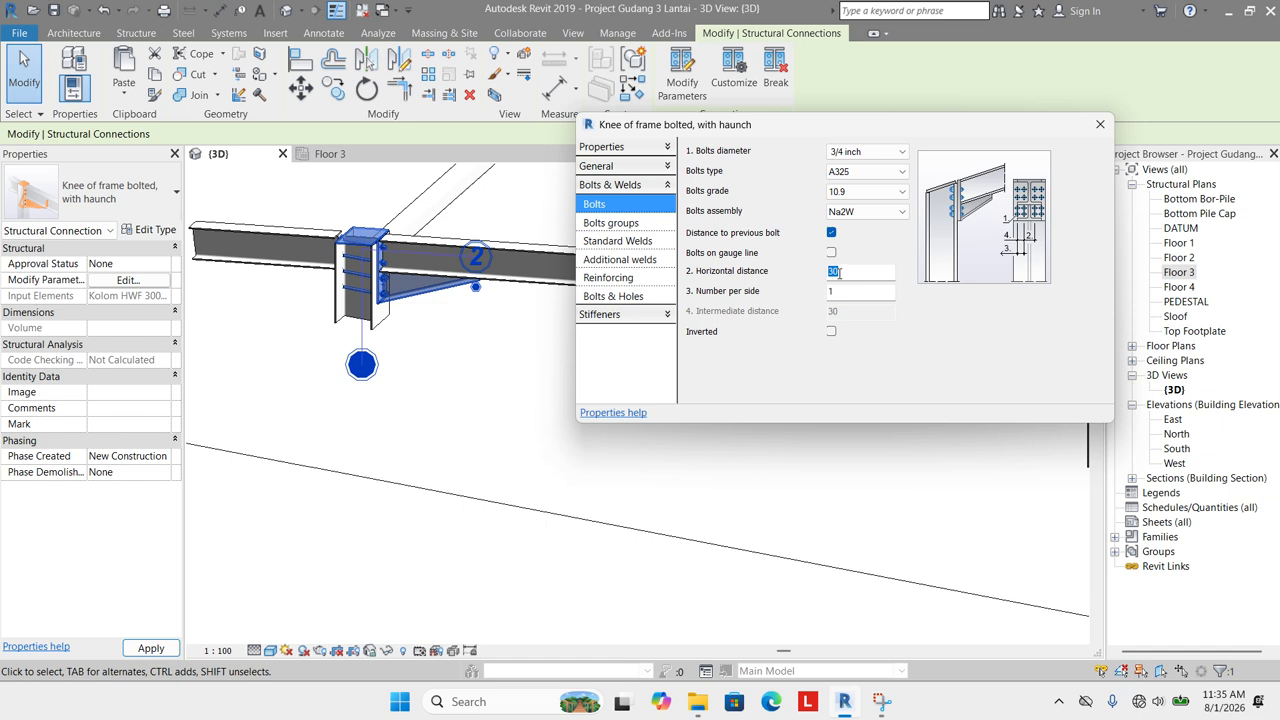
text(65)
key(Tab)
Set the number of lines in bolt group 3 to 2.
scroll(422, 256, up, 5)
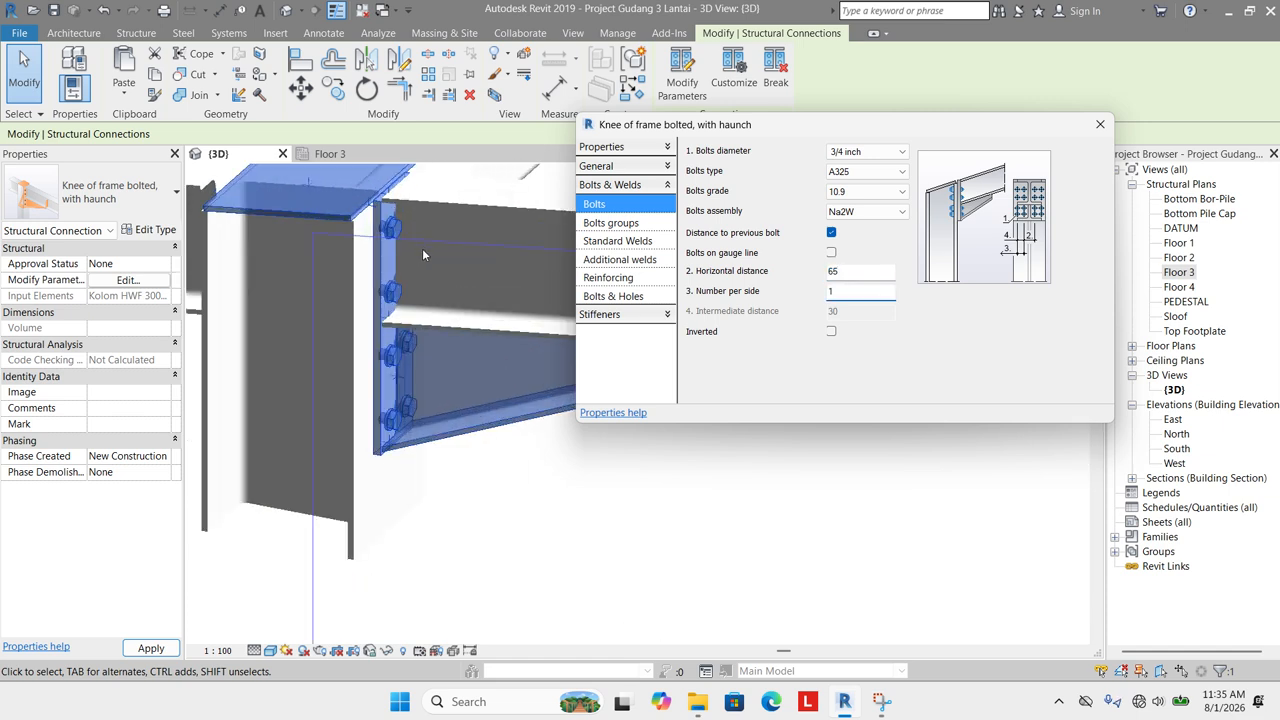
click(432, 340)
scroll(312, 222, down, 3)
shift+middle_drag(325, 310, 775, 290)
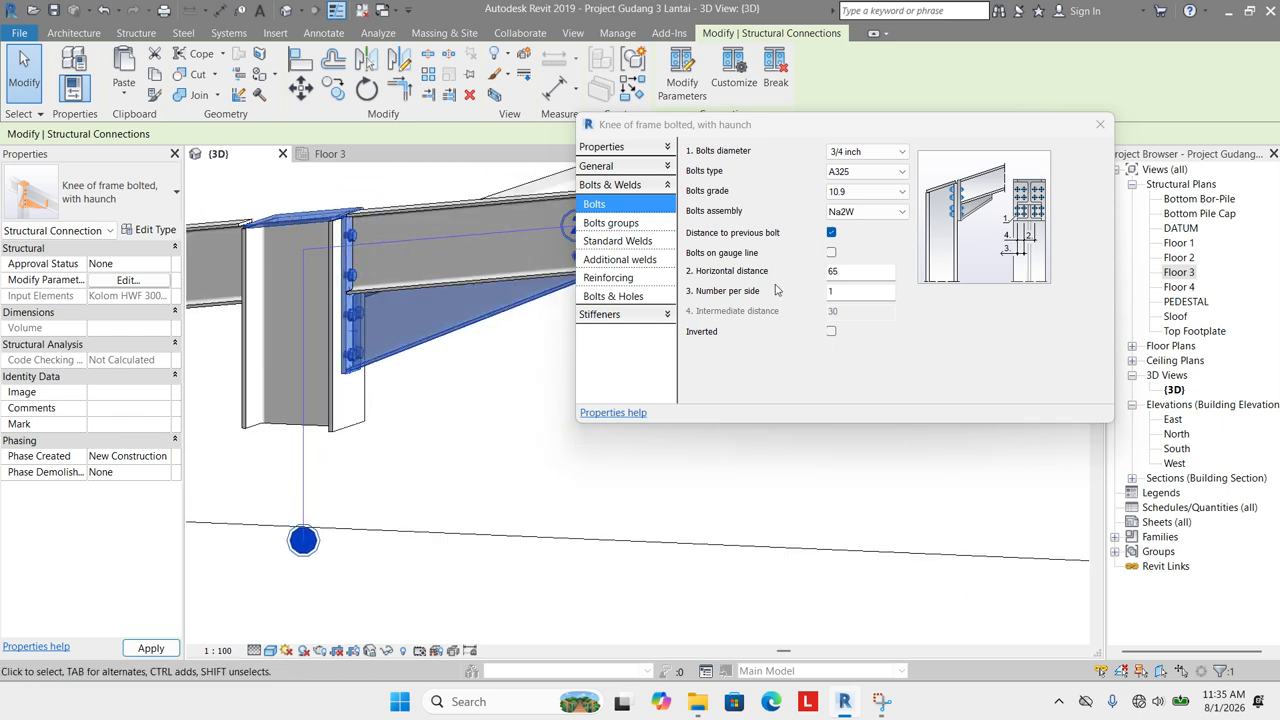
click(649, 228)
click(759, 217)
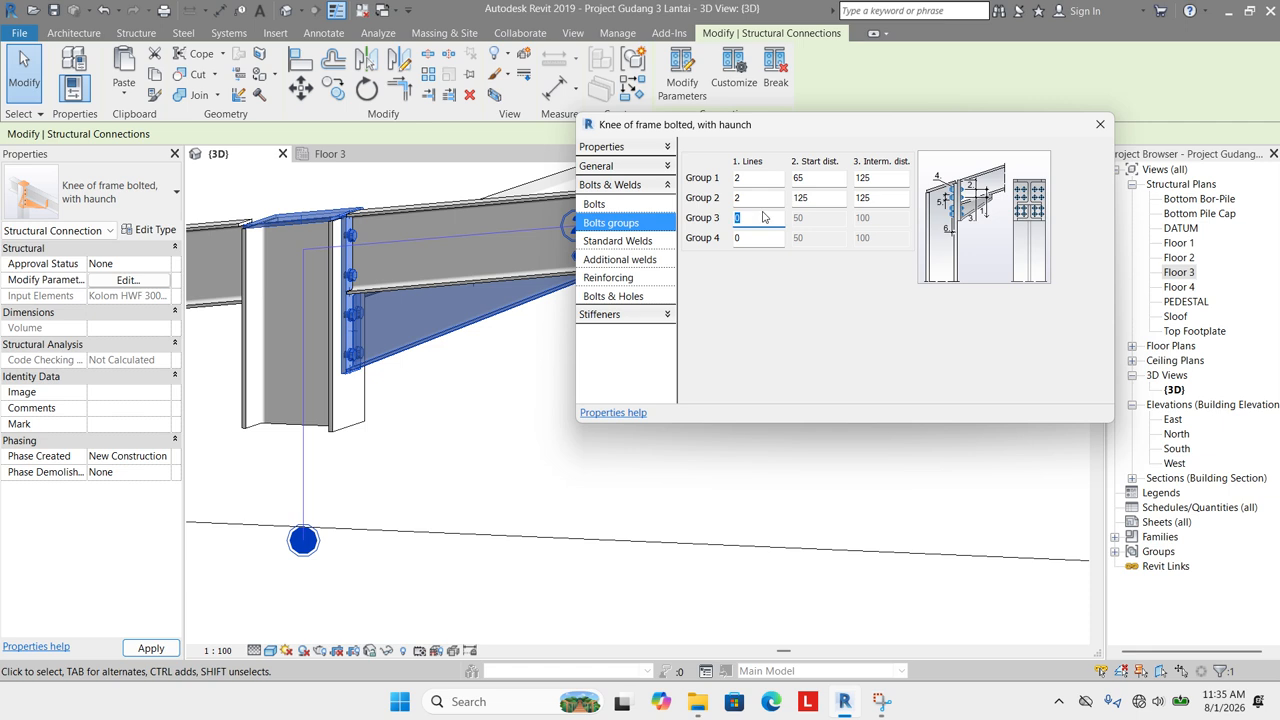
text(2)
Set bolt group 1's intermediate distance to 100, and bolt group 2's start and intermediate distances to 100 each.
click(877, 179)
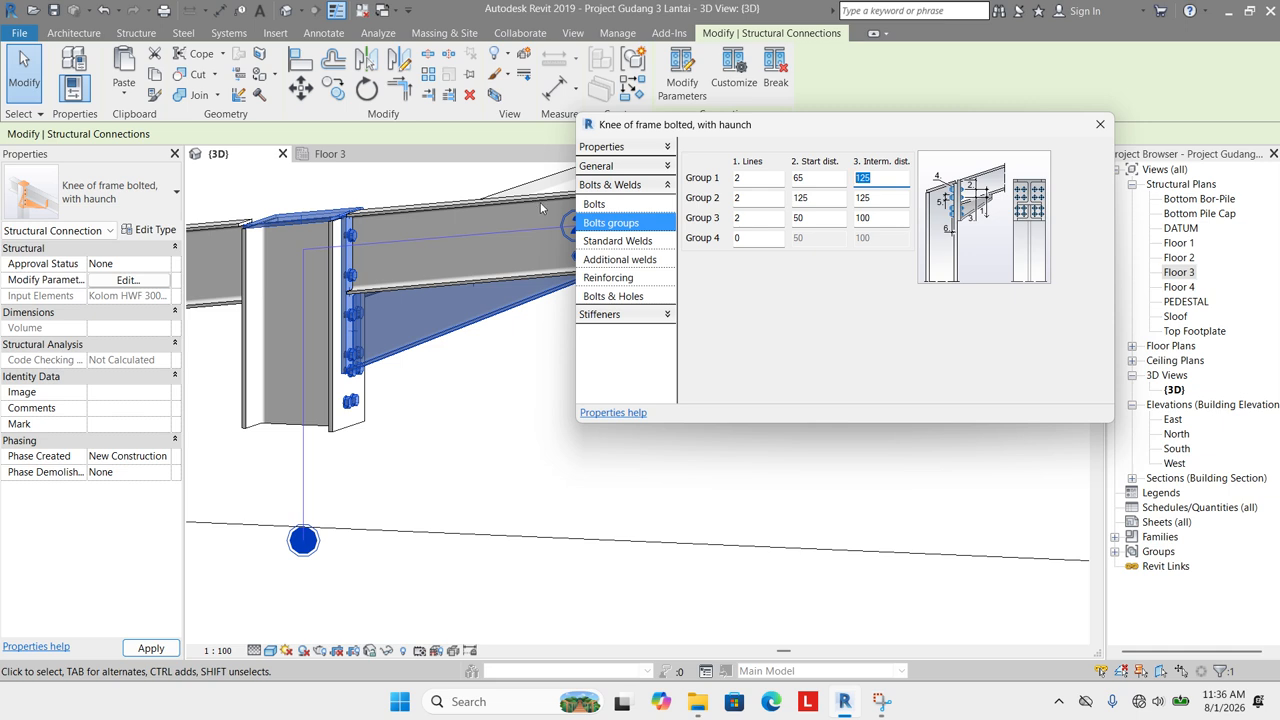
key(shift+Tab)
key(Tab)
text(100)
click(808, 198)
key(BackSpace)
key(BackSpace)
key(BackSpace)
text(100)
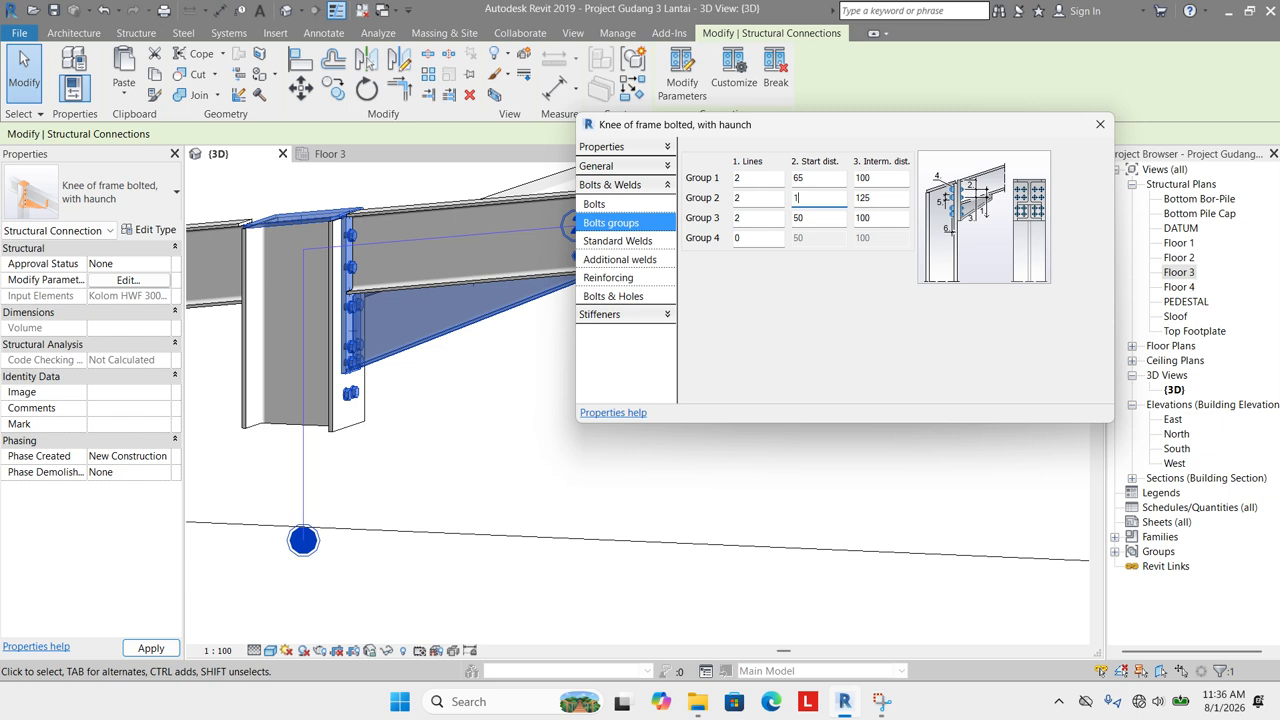
key(Tab)
text(100)
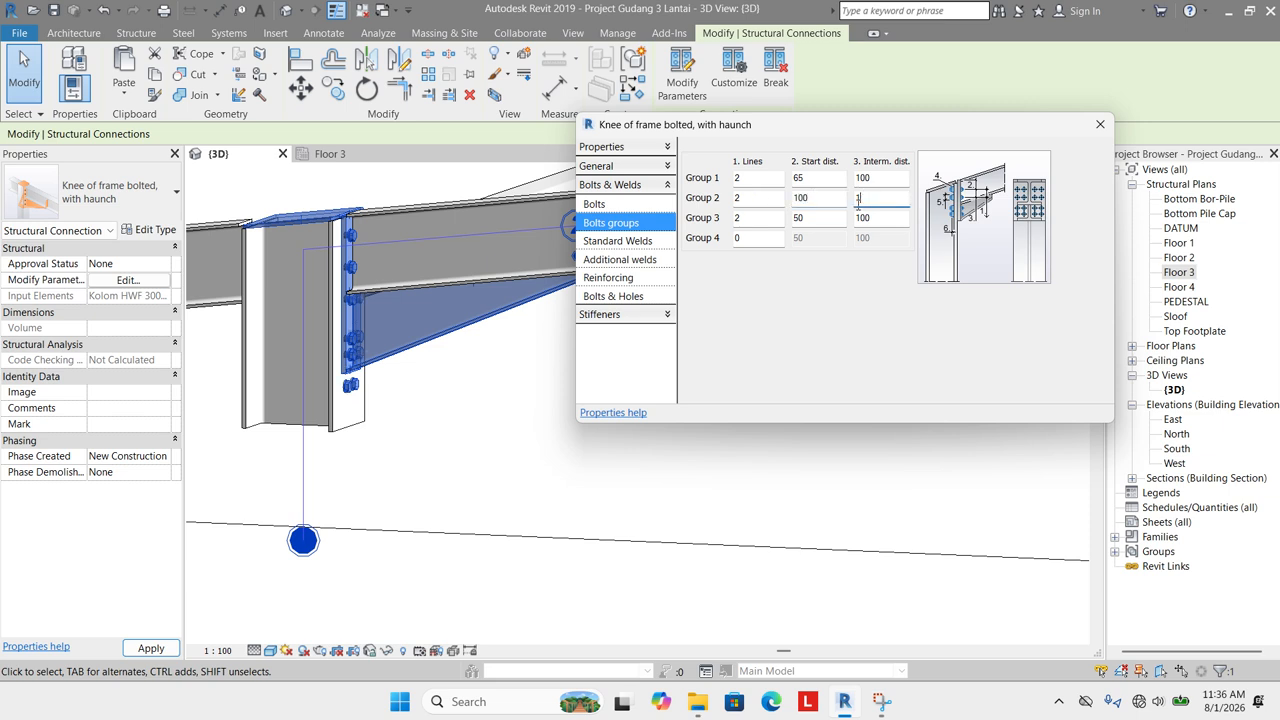
Set bolt group 3's start distance to 150 and its intermediate distance to 65.
click(800, 218)
drag(744, 225, 777, 216)
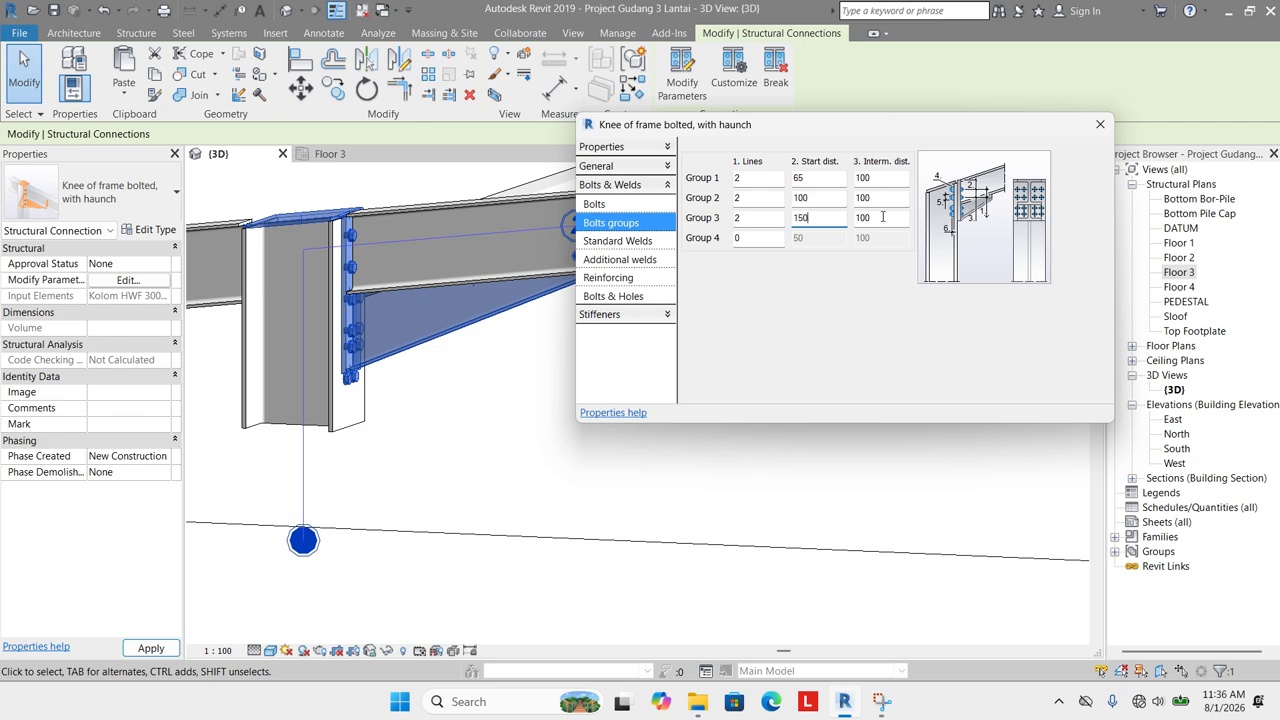
key(Tab)
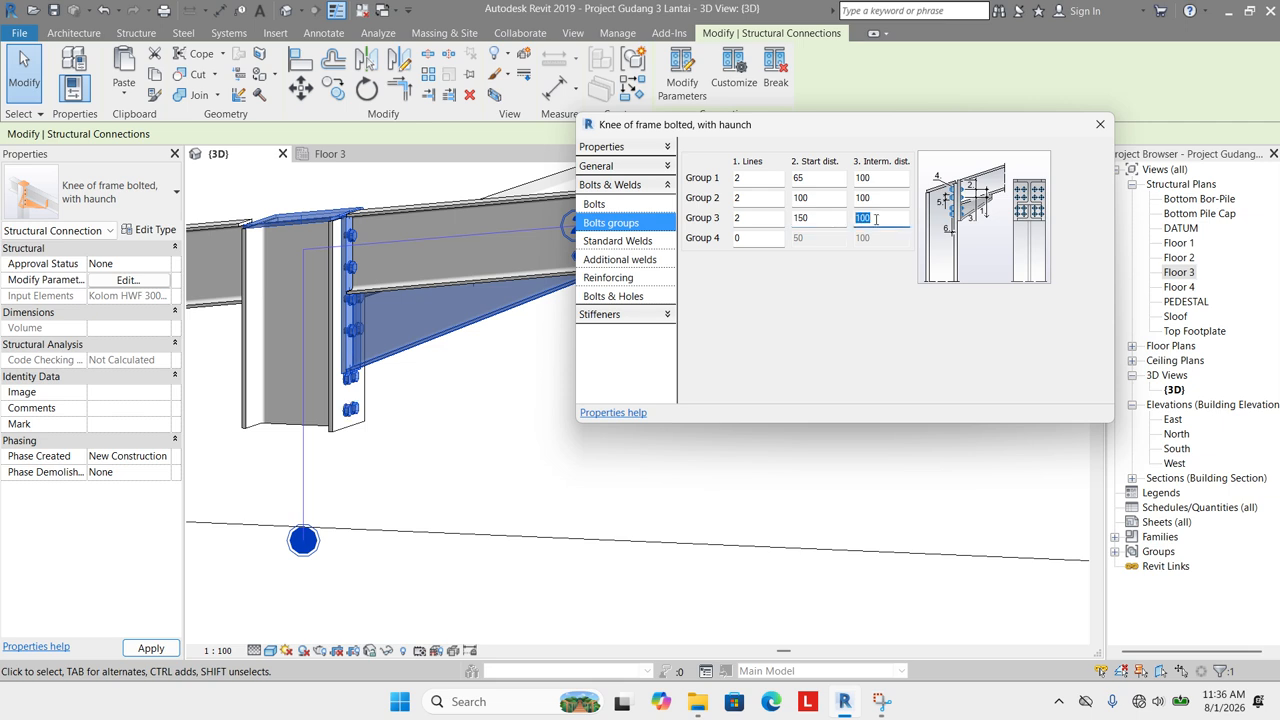
text(65)
click(862, 199)
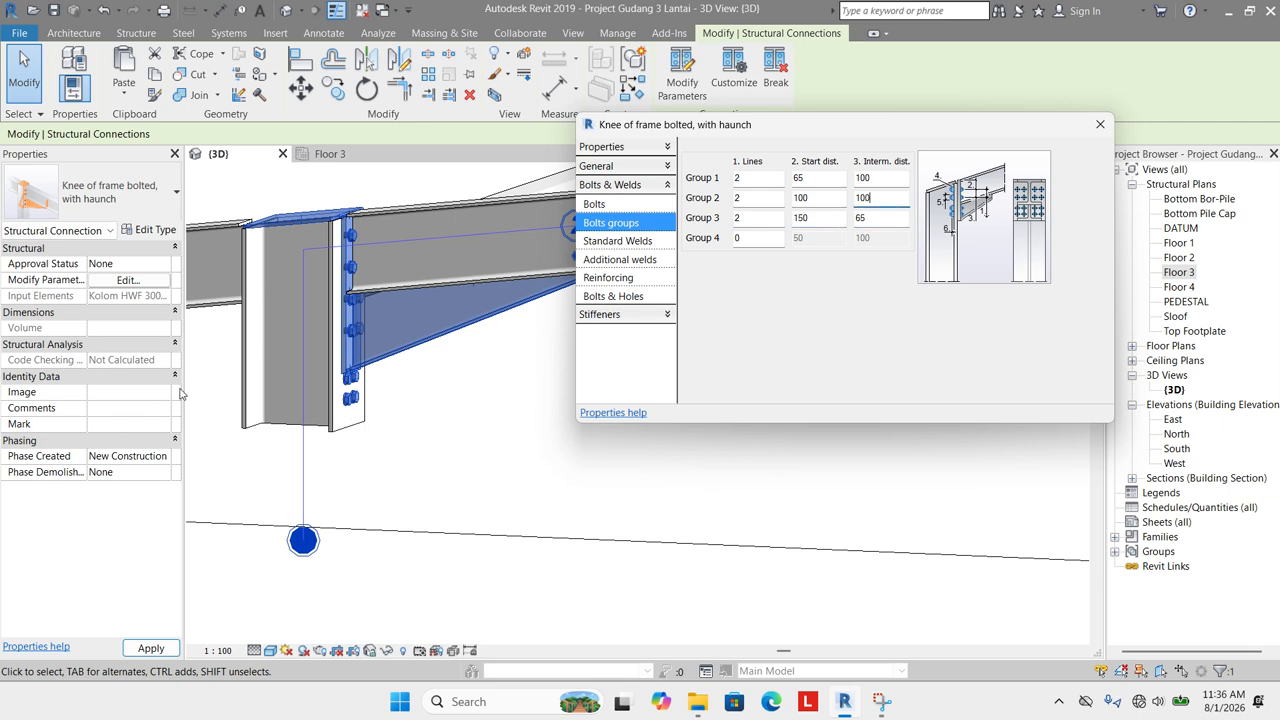
Remove the bolts below the haunch by setting bolt group 3's lines to 0.
scroll(354, 300, up, 2)
shift+middle_drag(365, 398, 418, 394)
drag(764, 220, 713, 224)
text(0)
click(745, 201)
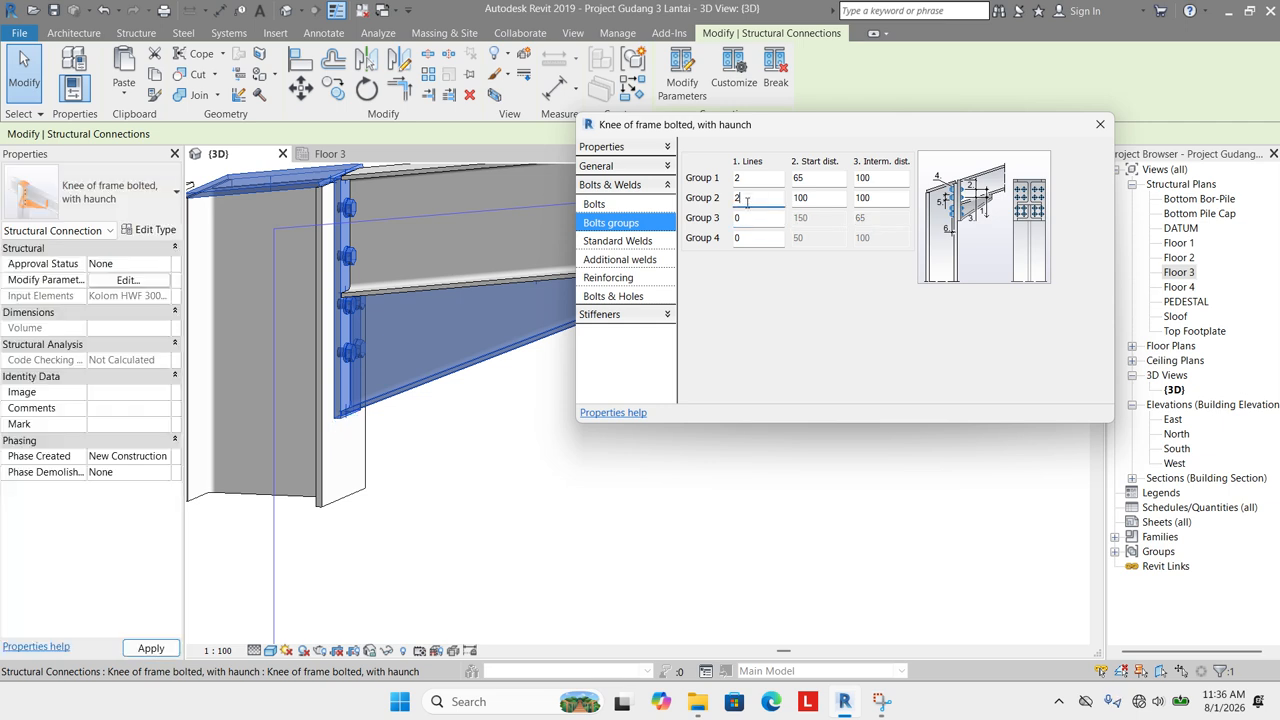
Try a single bolt line in group 3, and reset the group to 0 lines.
drag(748, 219, 726, 215)
text(1)
click(743, 197)
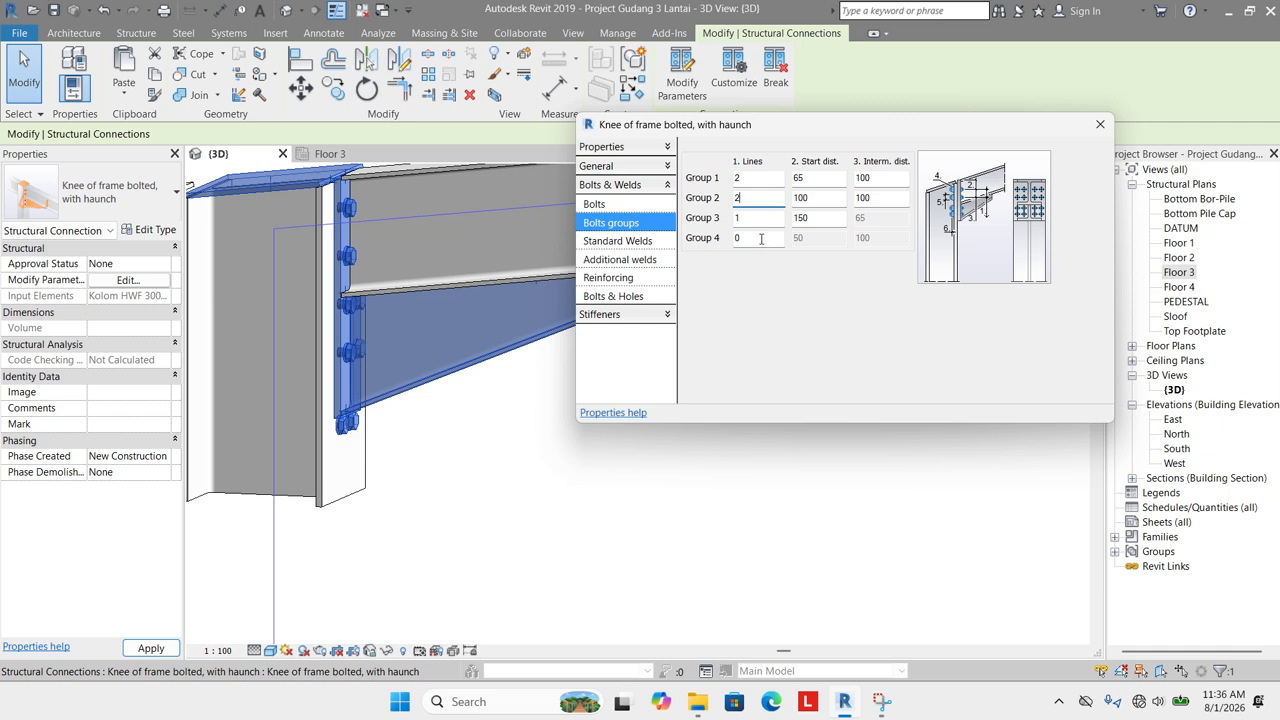
double_click(752, 217)
text(0)
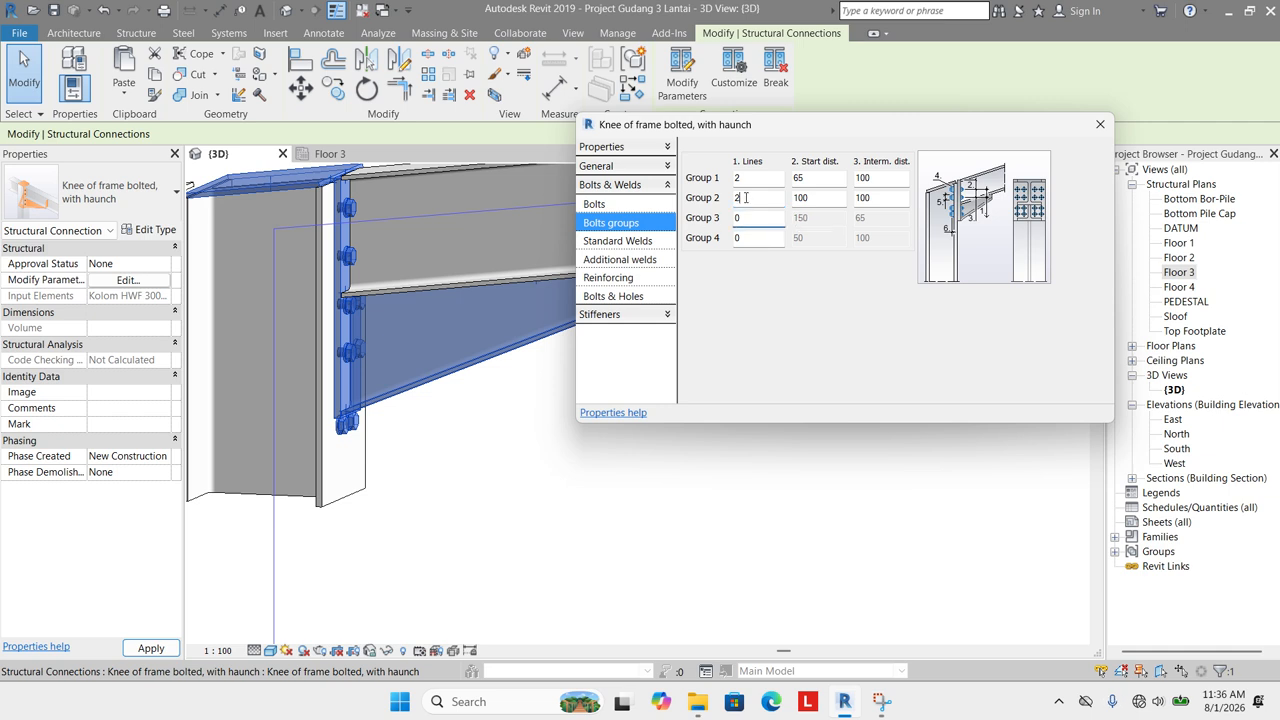
click(756, 194)
Set bolt group 2's start distance to 150.
drag(816, 199, 783, 197)
text(150)
click(823, 177)
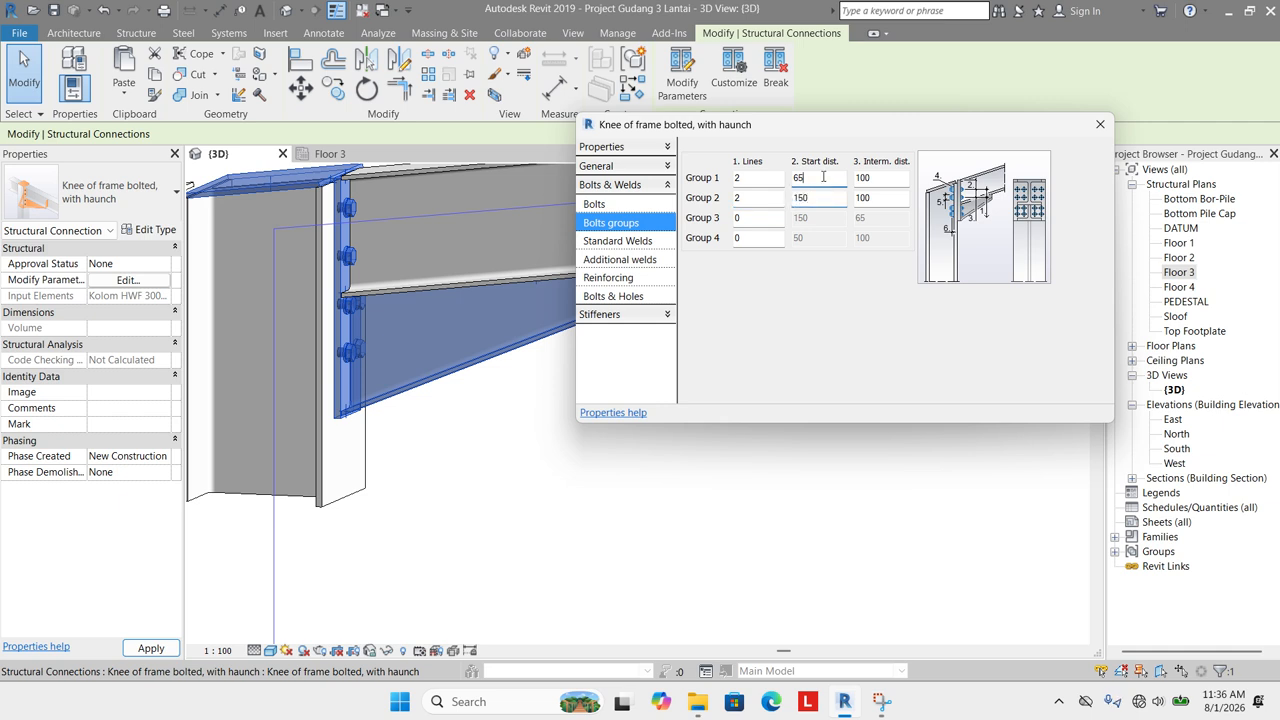
scroll(405, 294, down, 3)
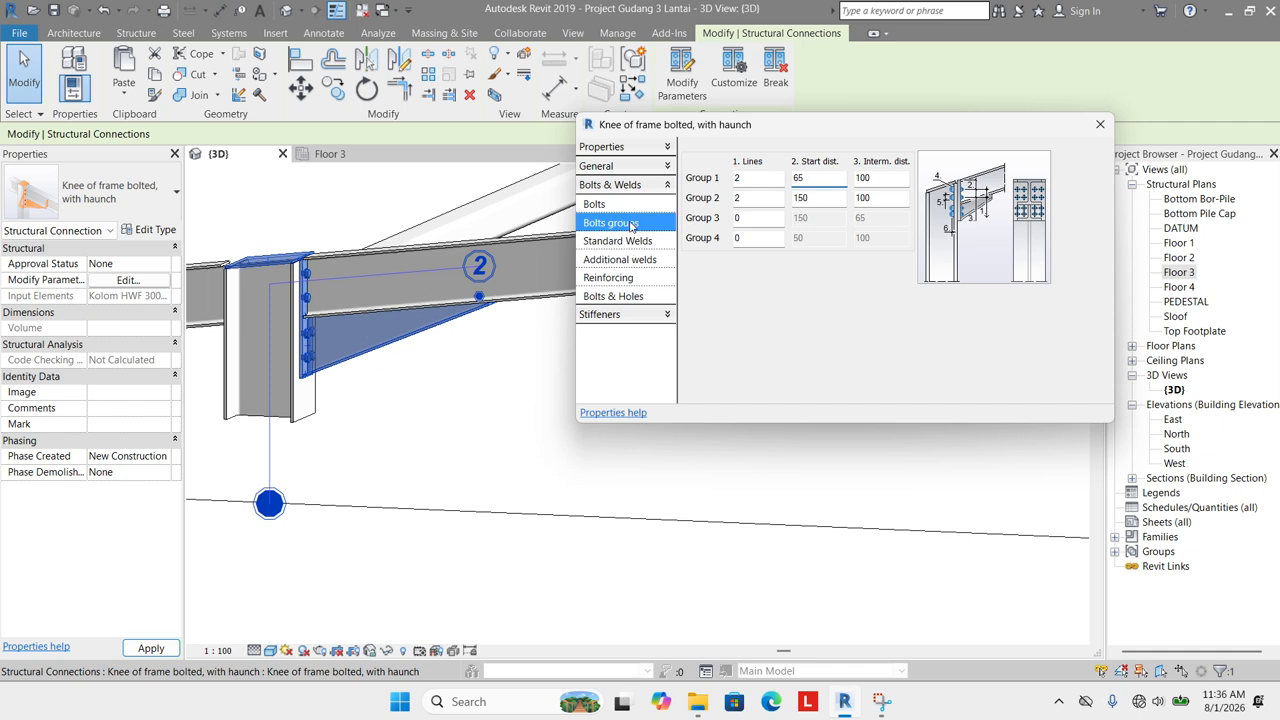
Set the connection's end plate thickness to 12.
click(622, 165)
click(634, 185)
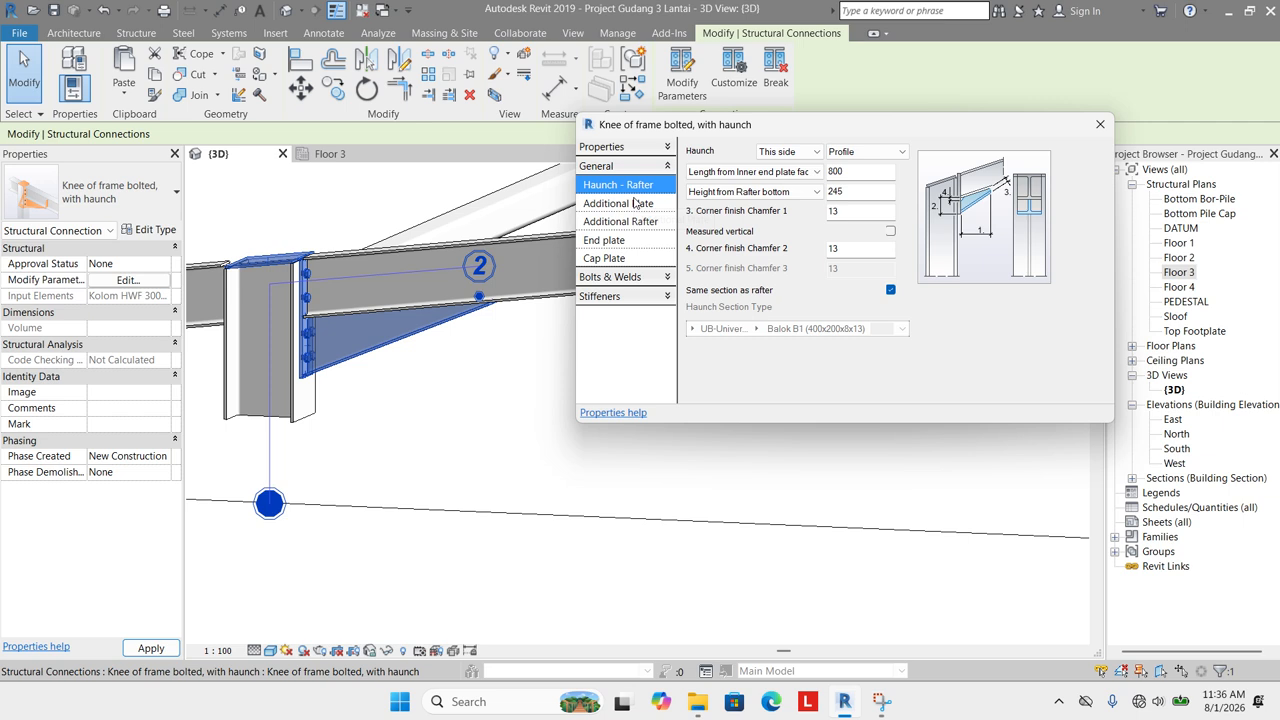
click(634, 203)
click(635, 221)
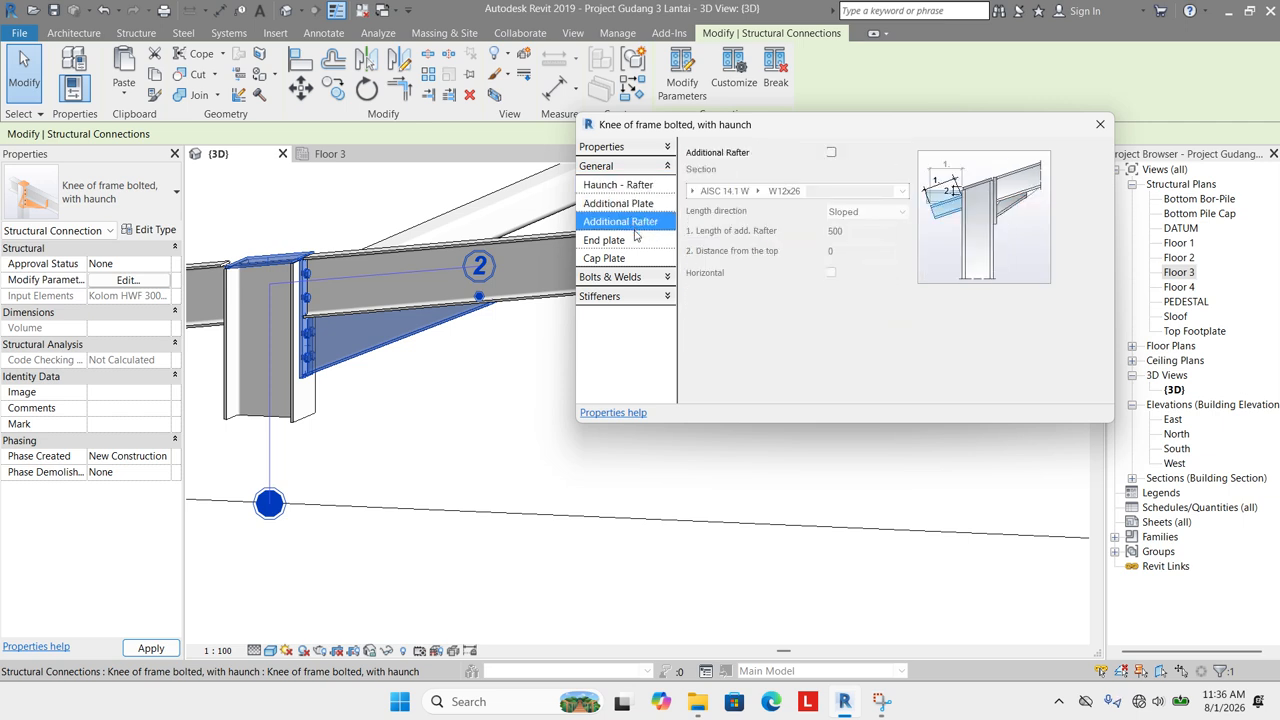
click(628, 242)
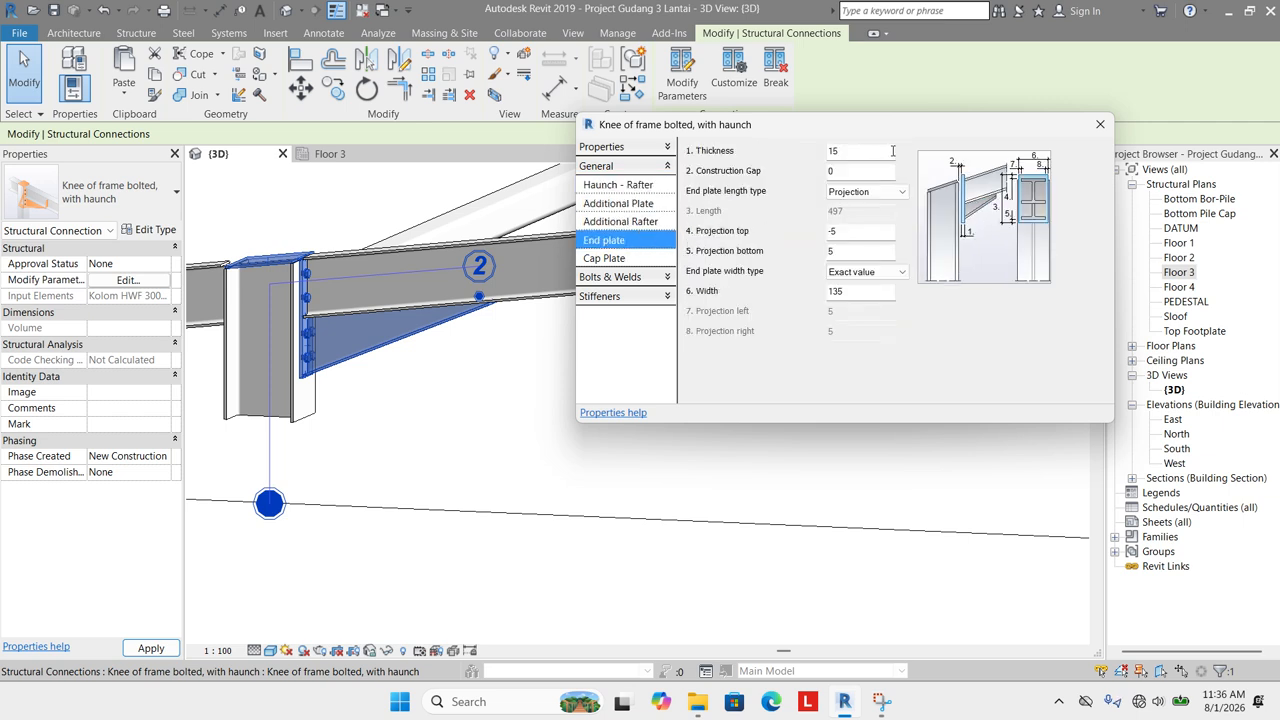
double_click(860, 152)
text(12)
click(845, 173)
Set the end plate's top and bottom projections to 0.
double_click(842, 232)
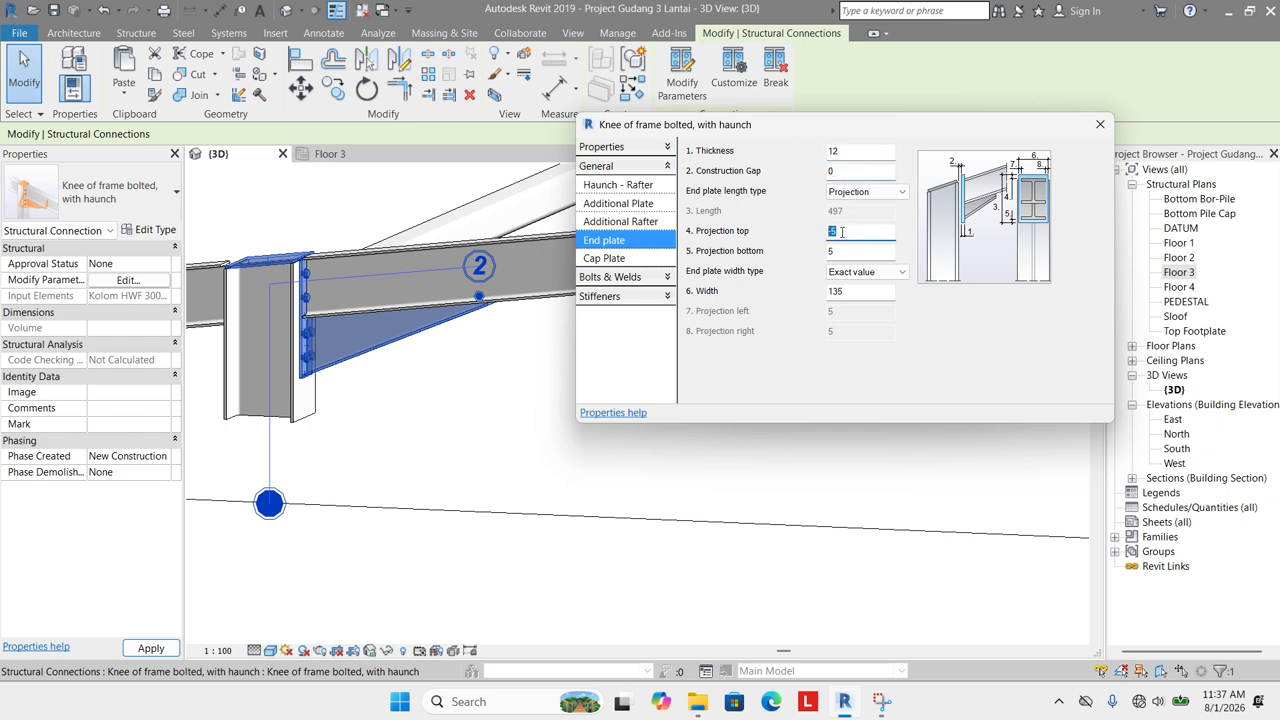
text(0)
double_click(832, 251)
text(0)
scroll(291, 294, up, 3)
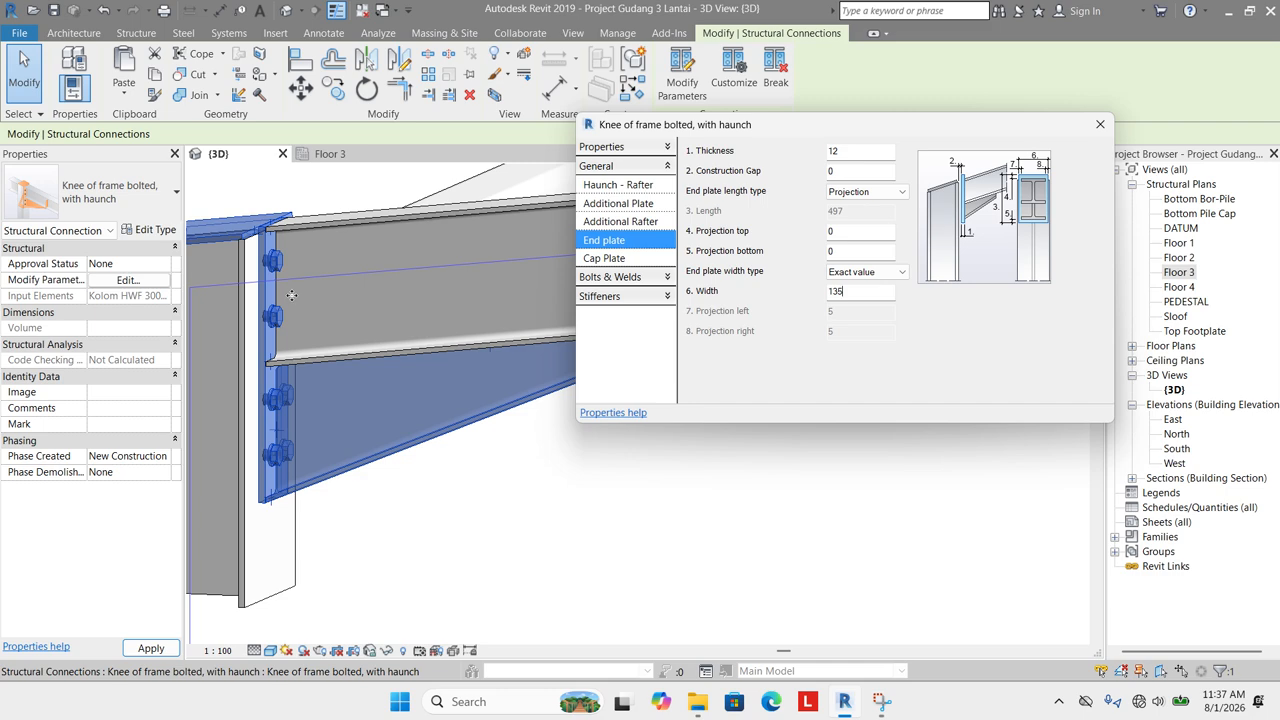
Set the end plate's exact width to 125.
shift+middle_drag(291, 294, 205, 372)
double_click(855, 291)
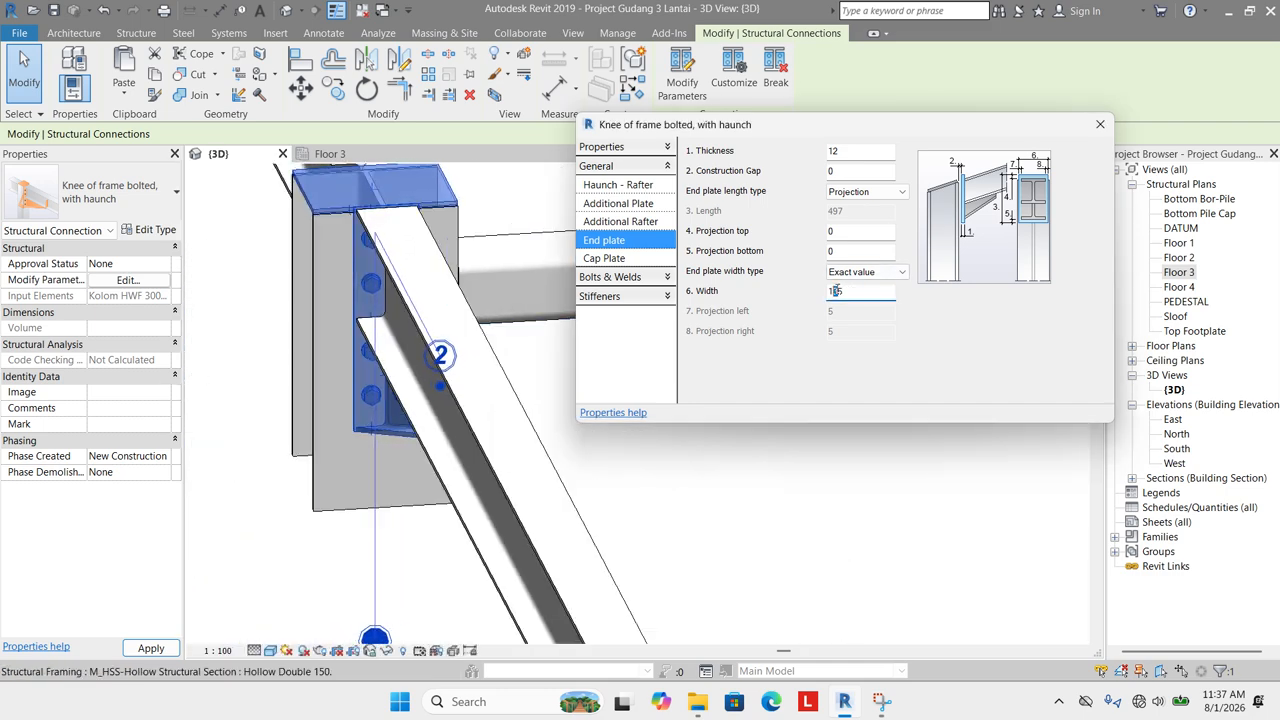
text(125)
click(856, 252)
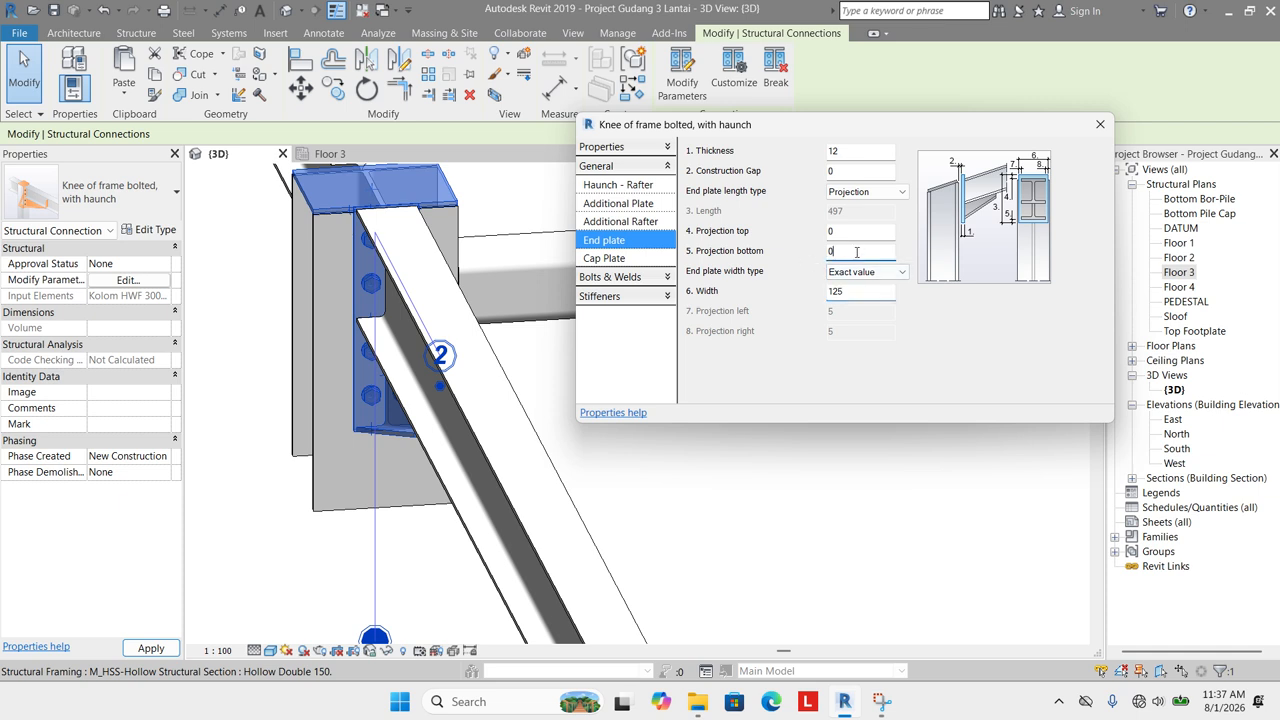
Set the cap plate's thickness to 8 and its plate gap to 0.
click(608, 259)
shift+middle_drag(400, 293, 477, 312)
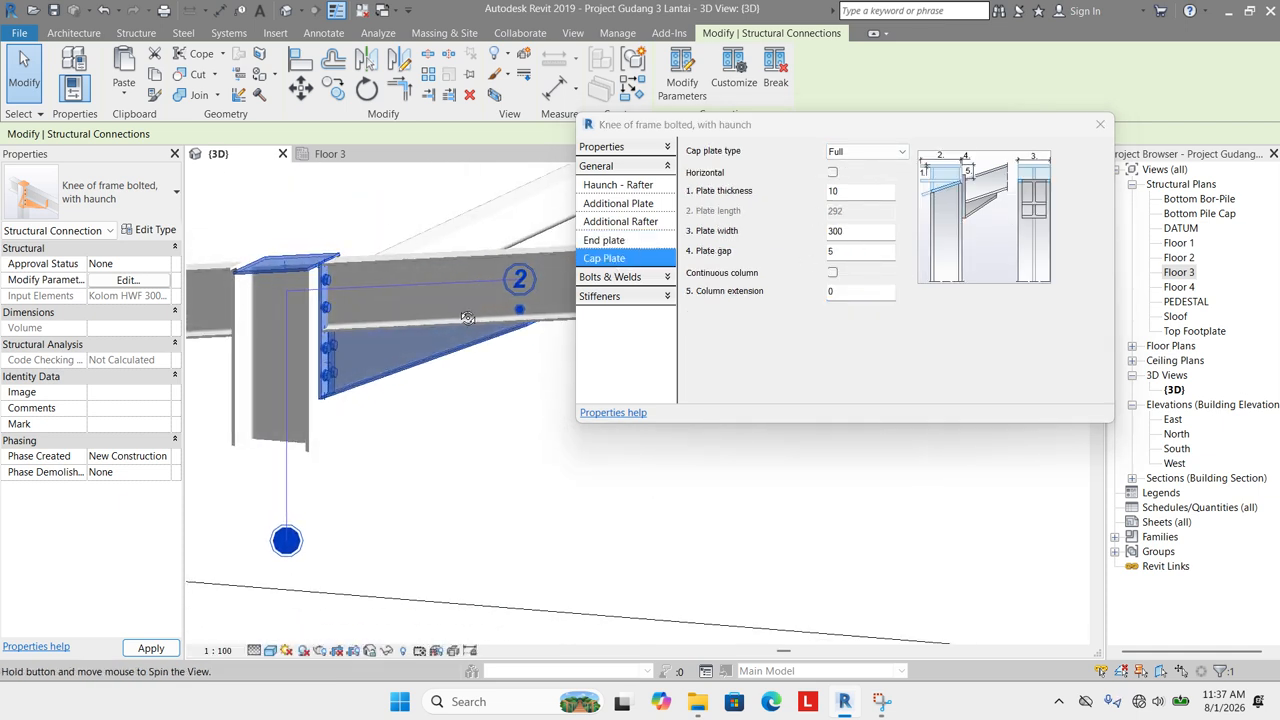
double_click(845, 192)
text(8)
click(858, 232)
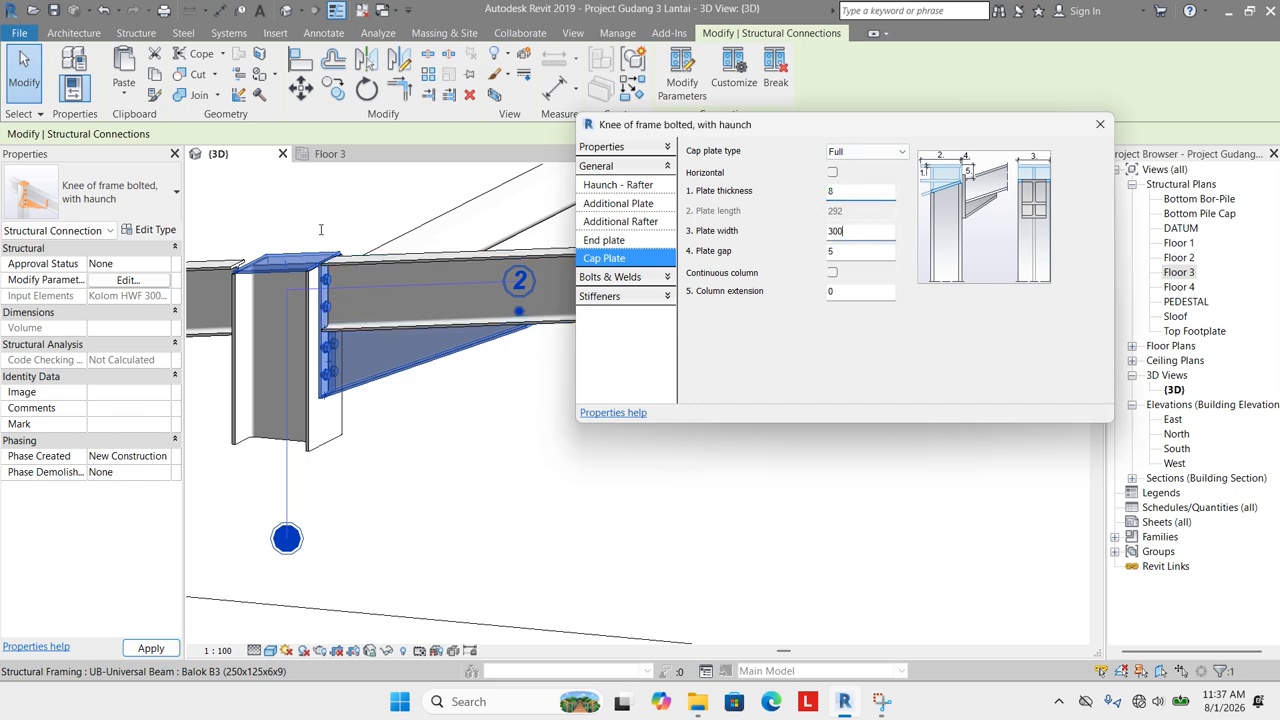
scroll(321, 229, up, 2)
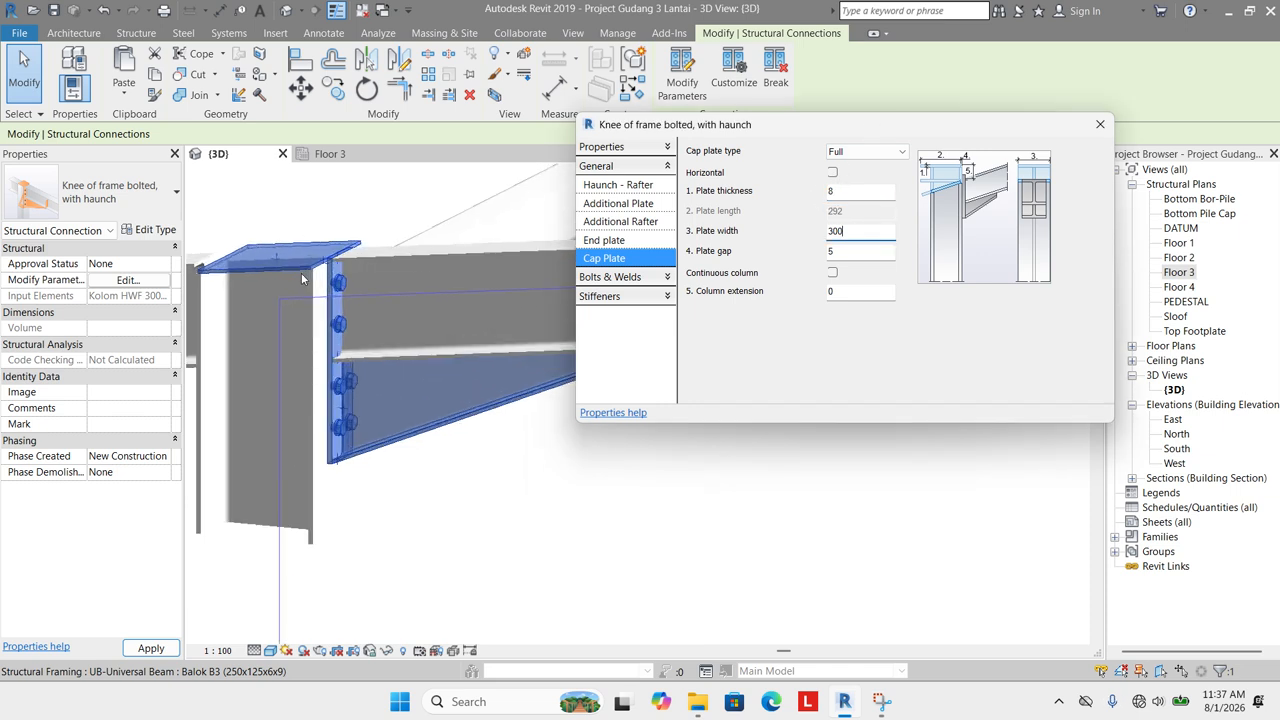
double_click(842, 252)
text(0)
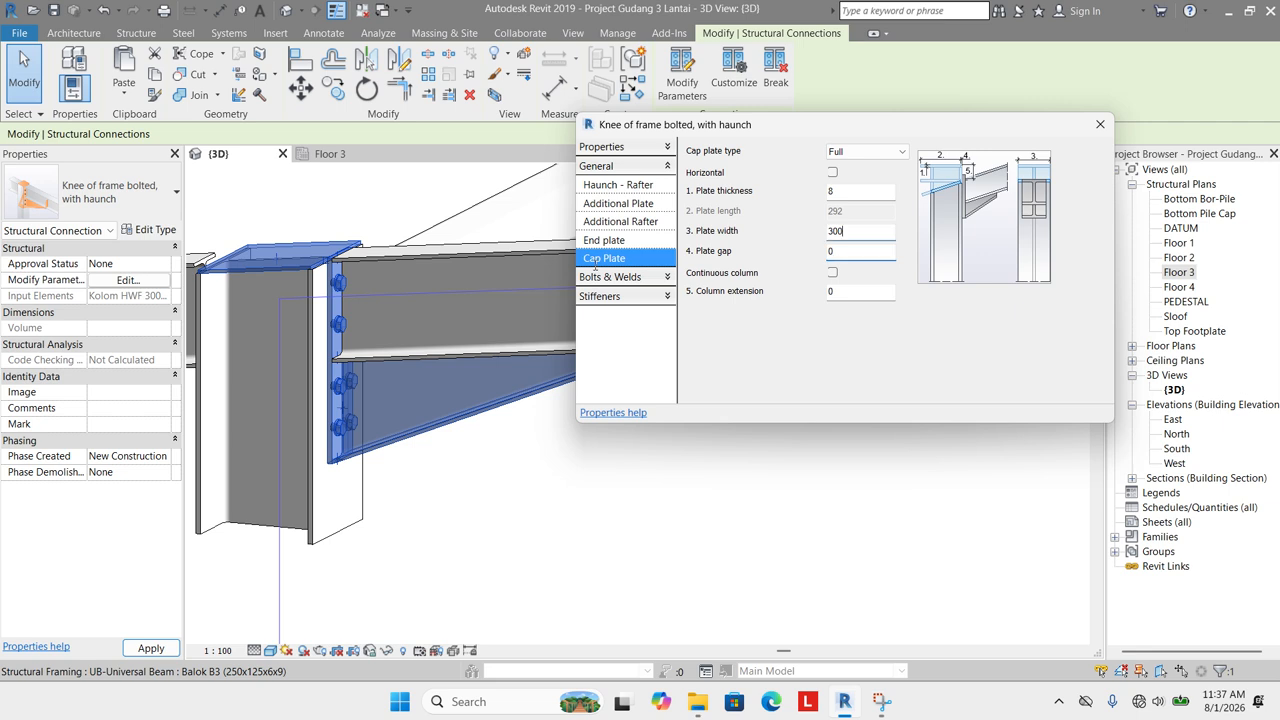
Invert the direction of the connection's bolts.
click(628, 277)
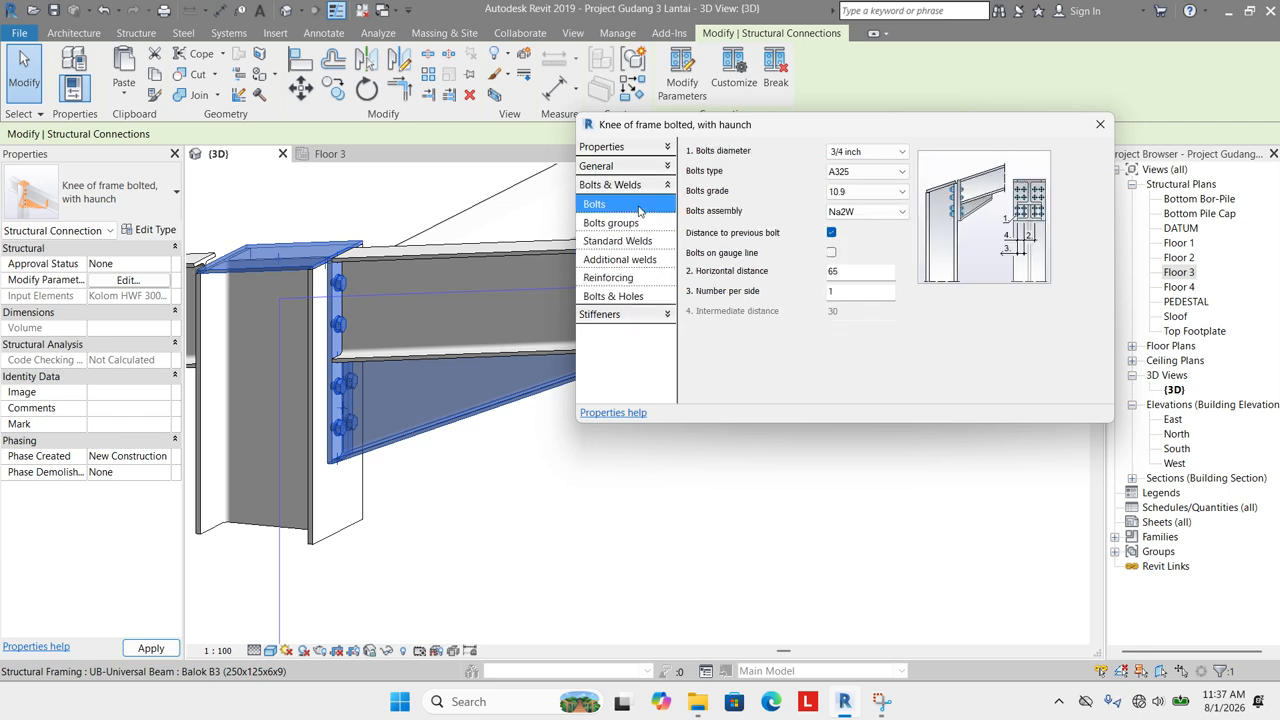
click(638, 225)
click(633, 243)
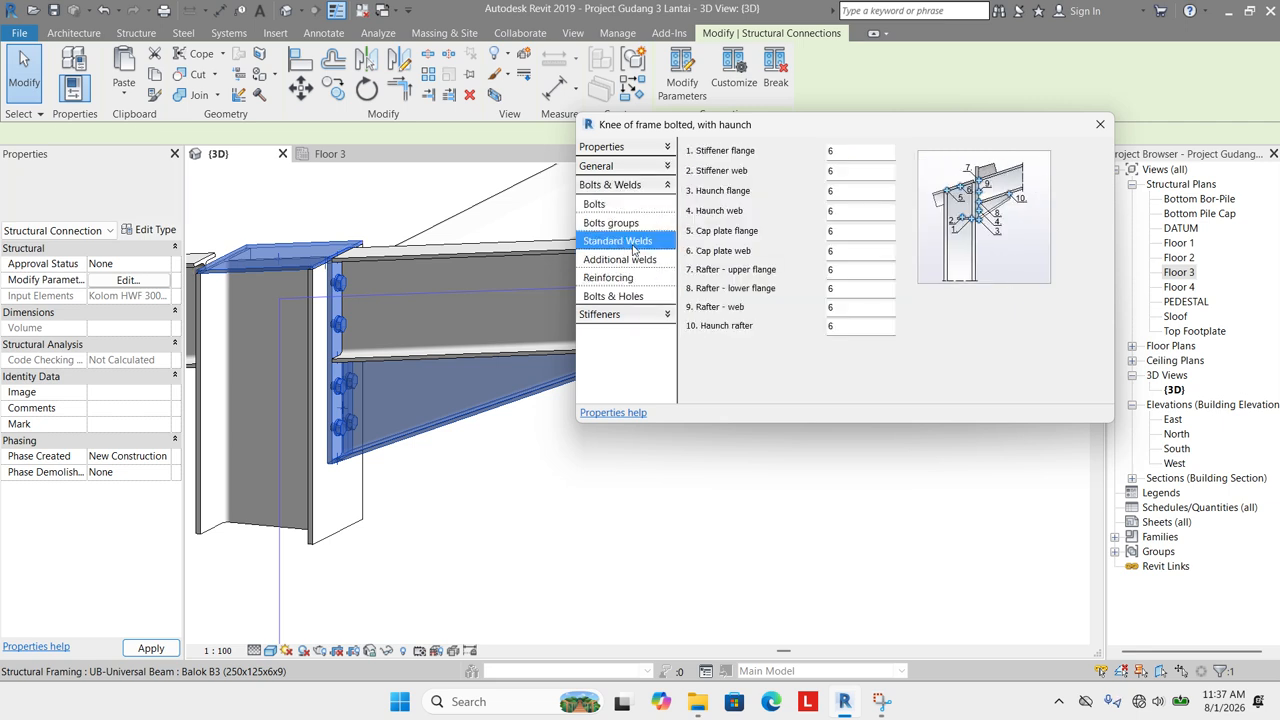
click(628, 277)
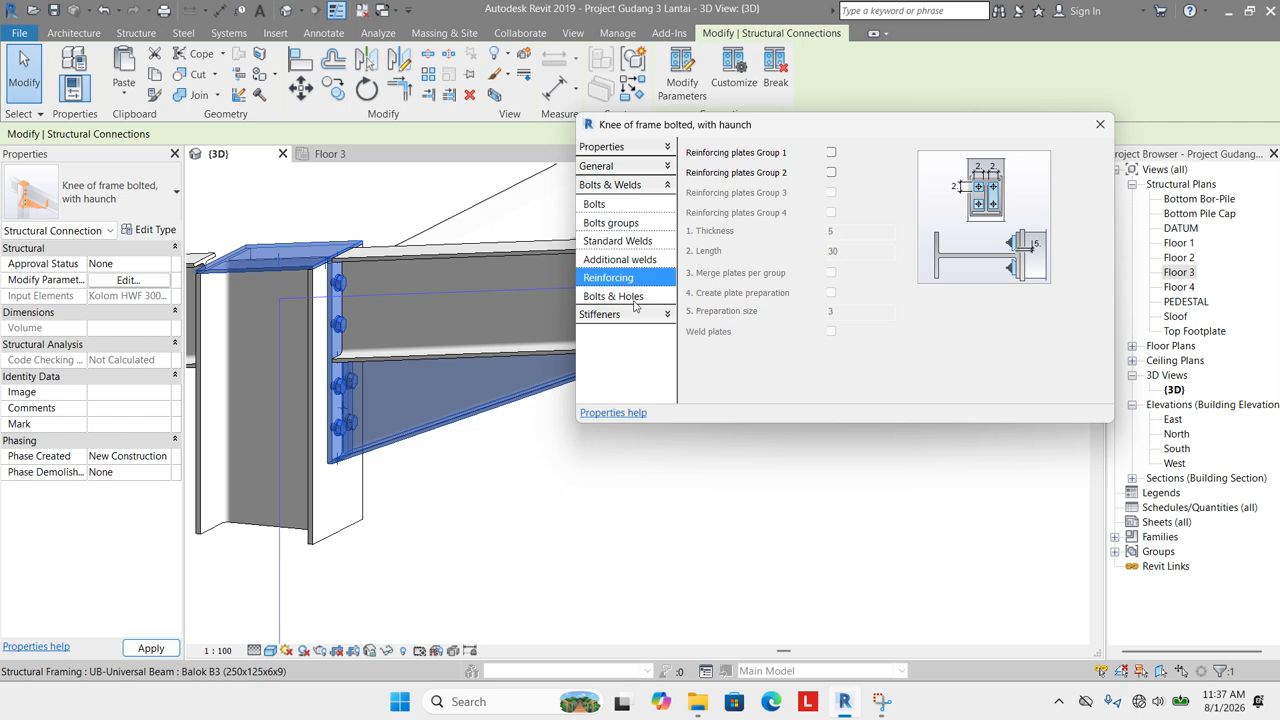
click(637, 298)
click(624, 206)
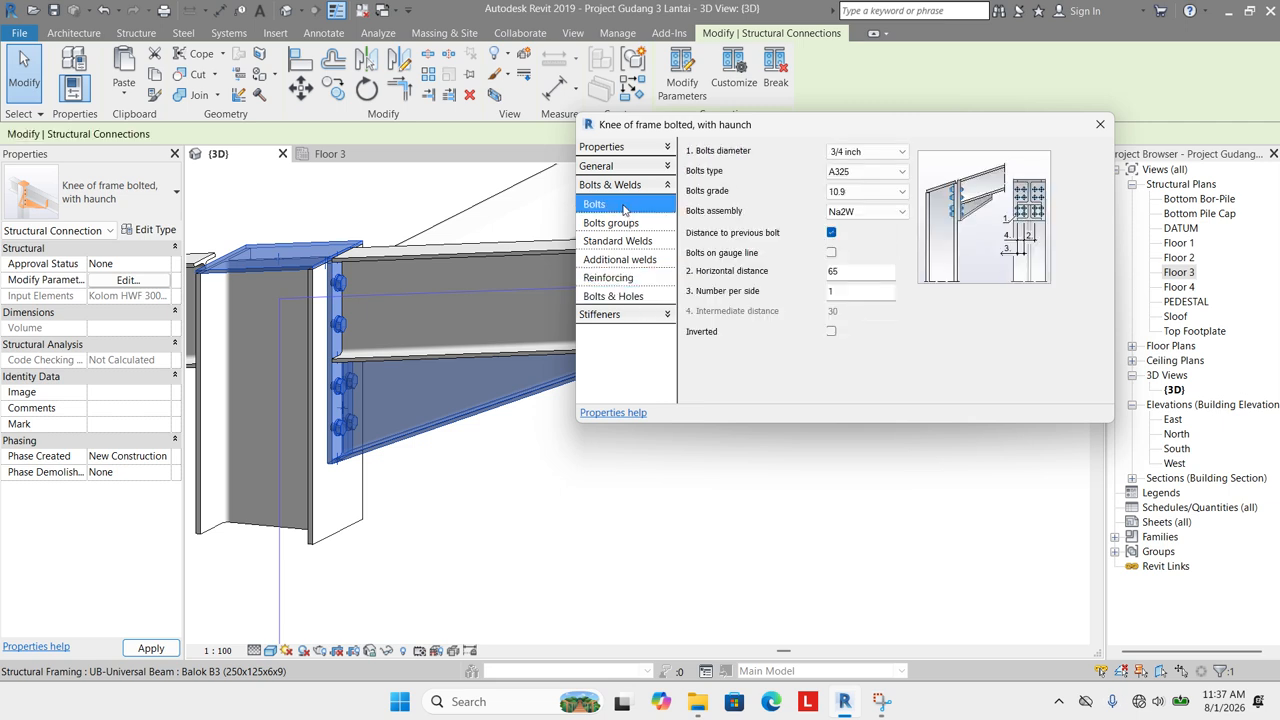
click(831, 332)
scroll(354, 316, up, 1)
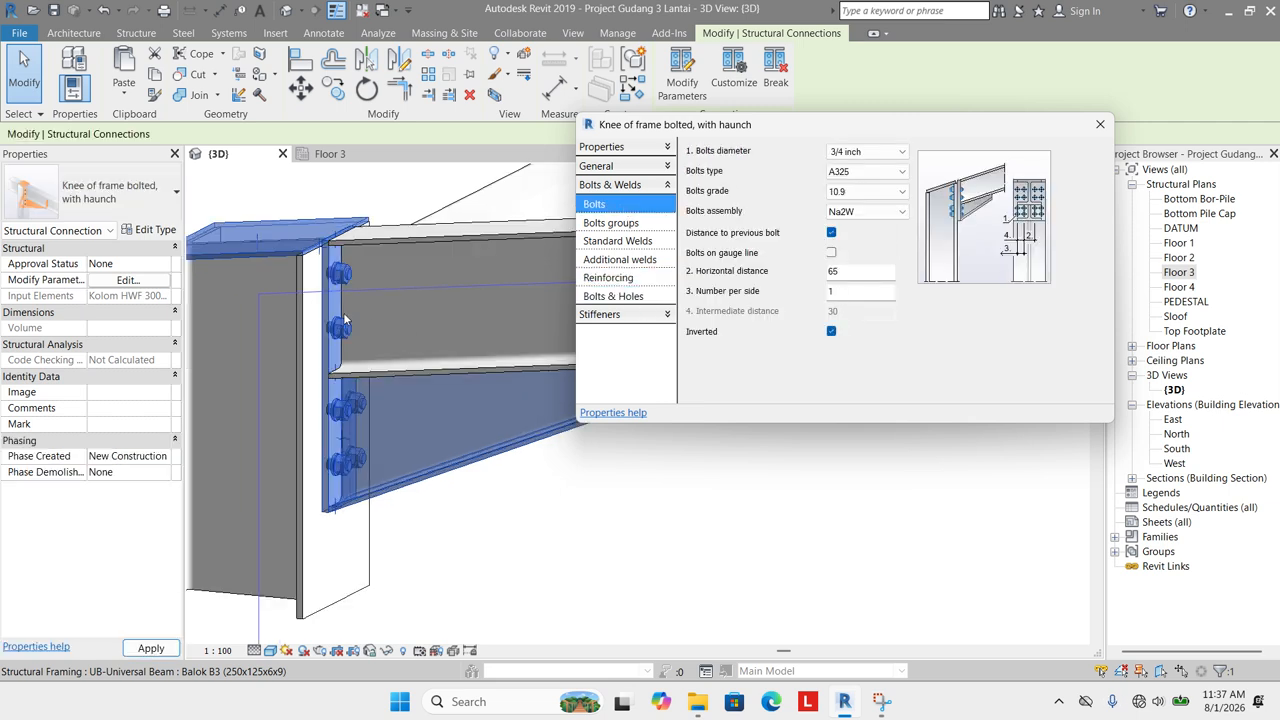
Add full-length stiffeners at Stiffener 3 and Stiffener 4 of the connection.
click(621, 313)
click(640, 223)
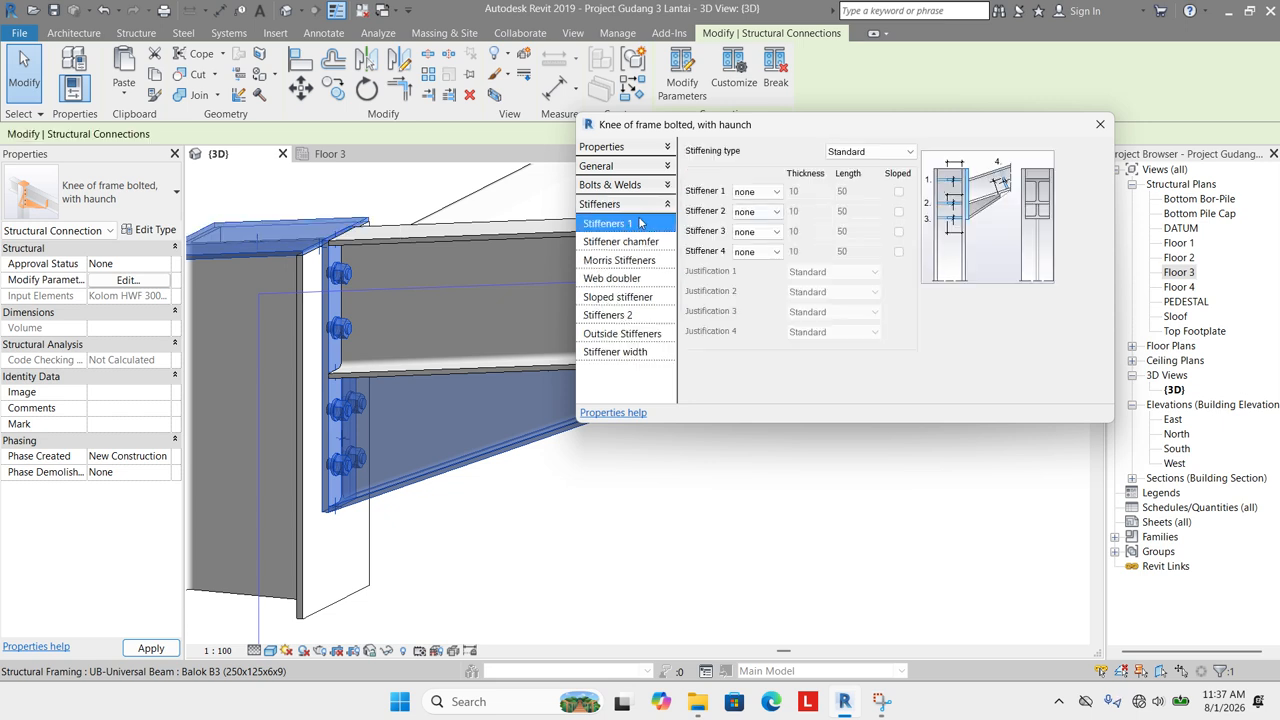
scroll(428, 287, down, 5)
shift+middle_drag(449, 420, 560, 400)
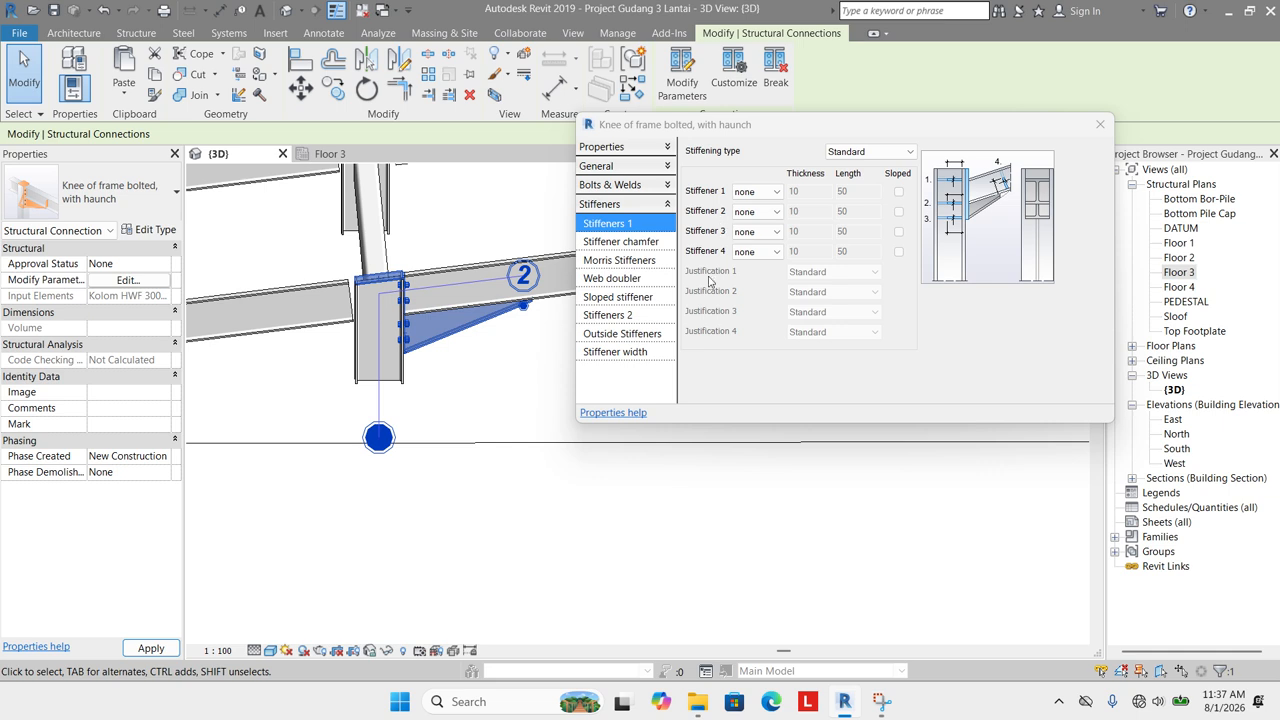
click(757, 231)
click(755, 256)
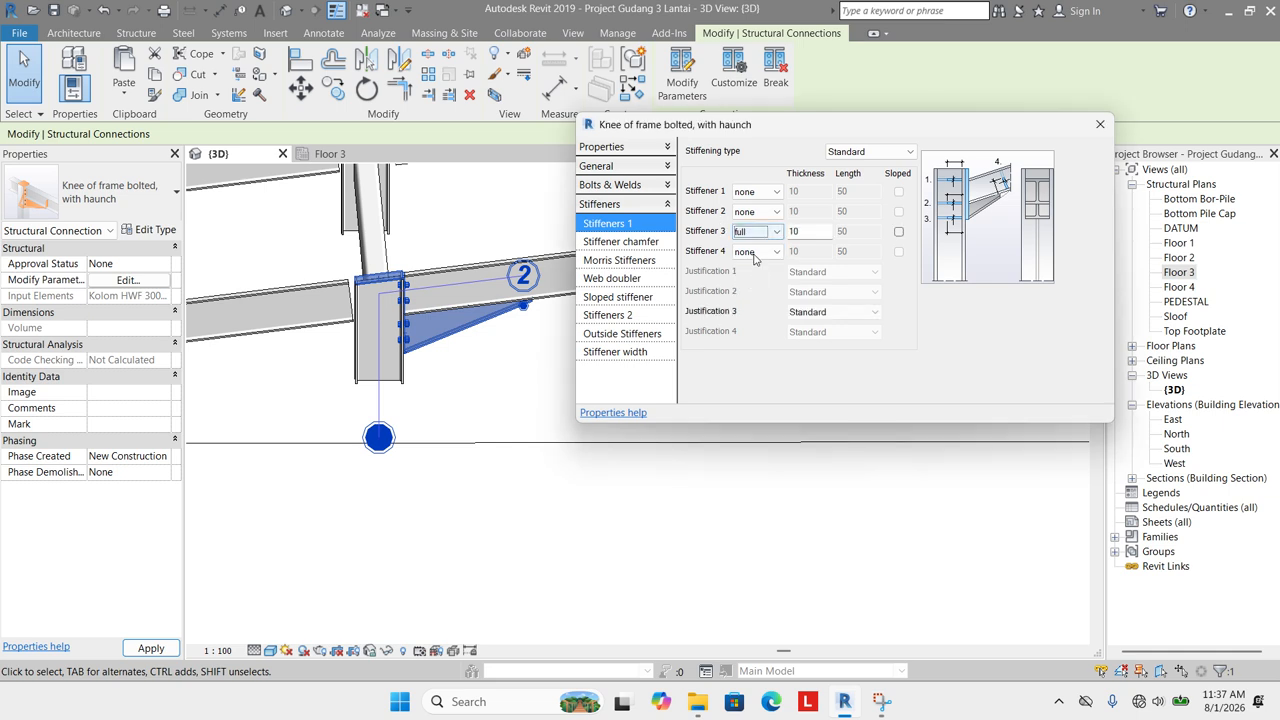
click(756, 252)
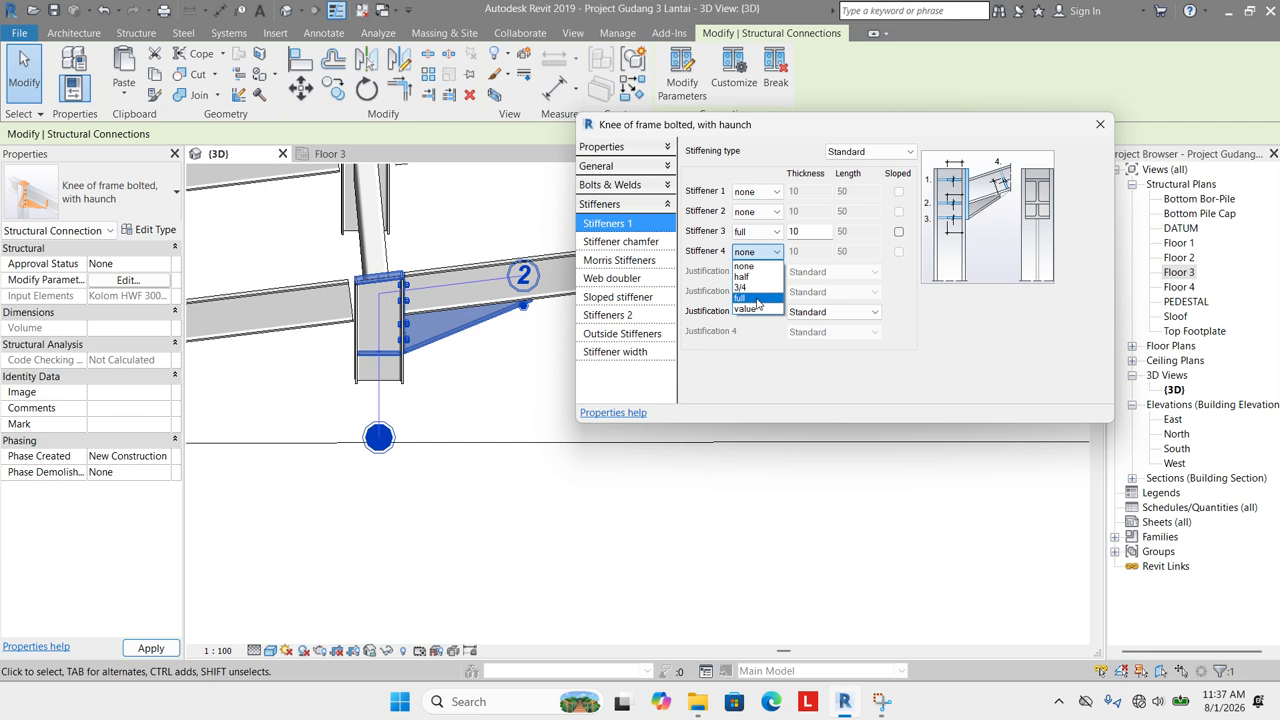
click(757, 300)
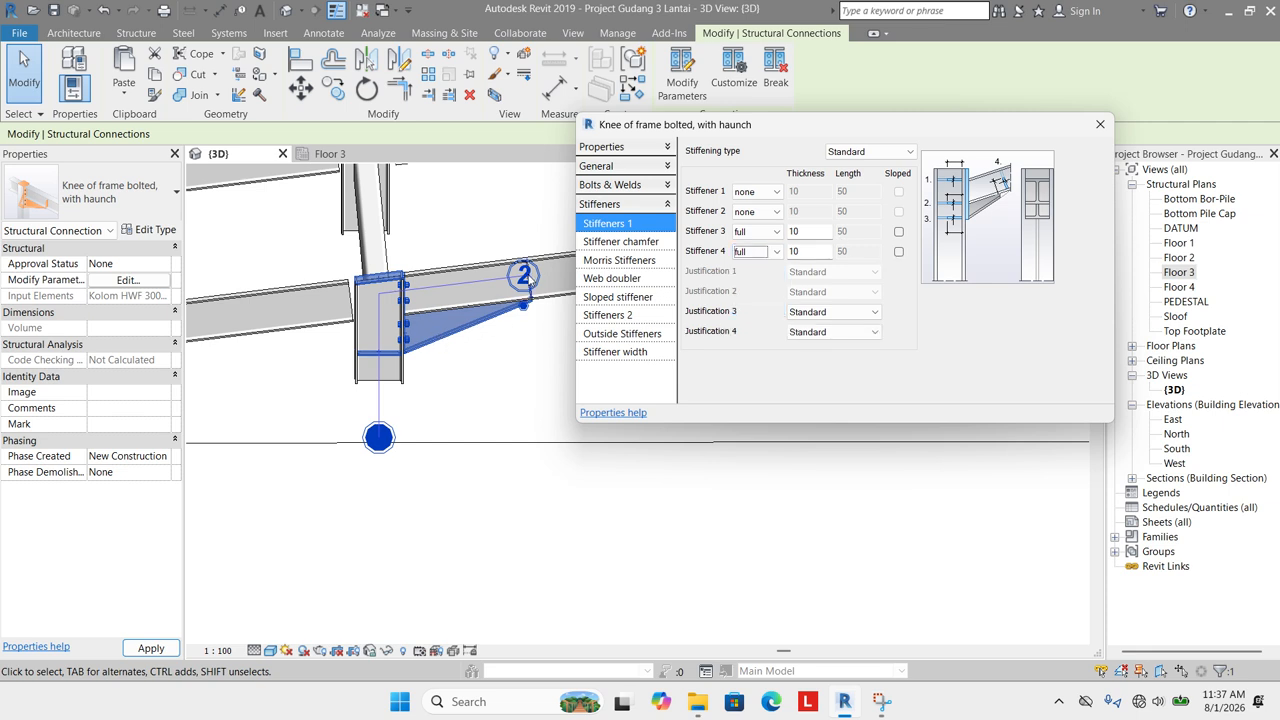
Set the thickness of Stiffeners 3 and 4 to 8 and close the connection's parameters.
double_click(797, 231)
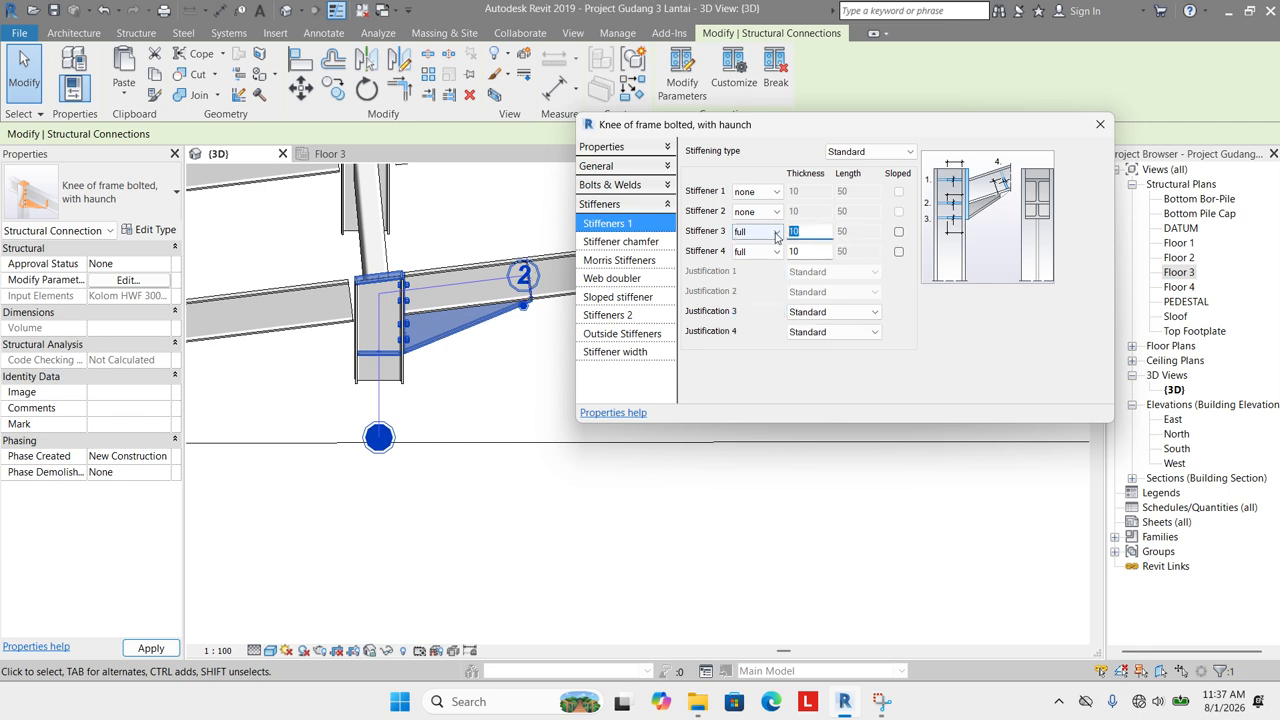
text(8)
key(Tab)
text(8)
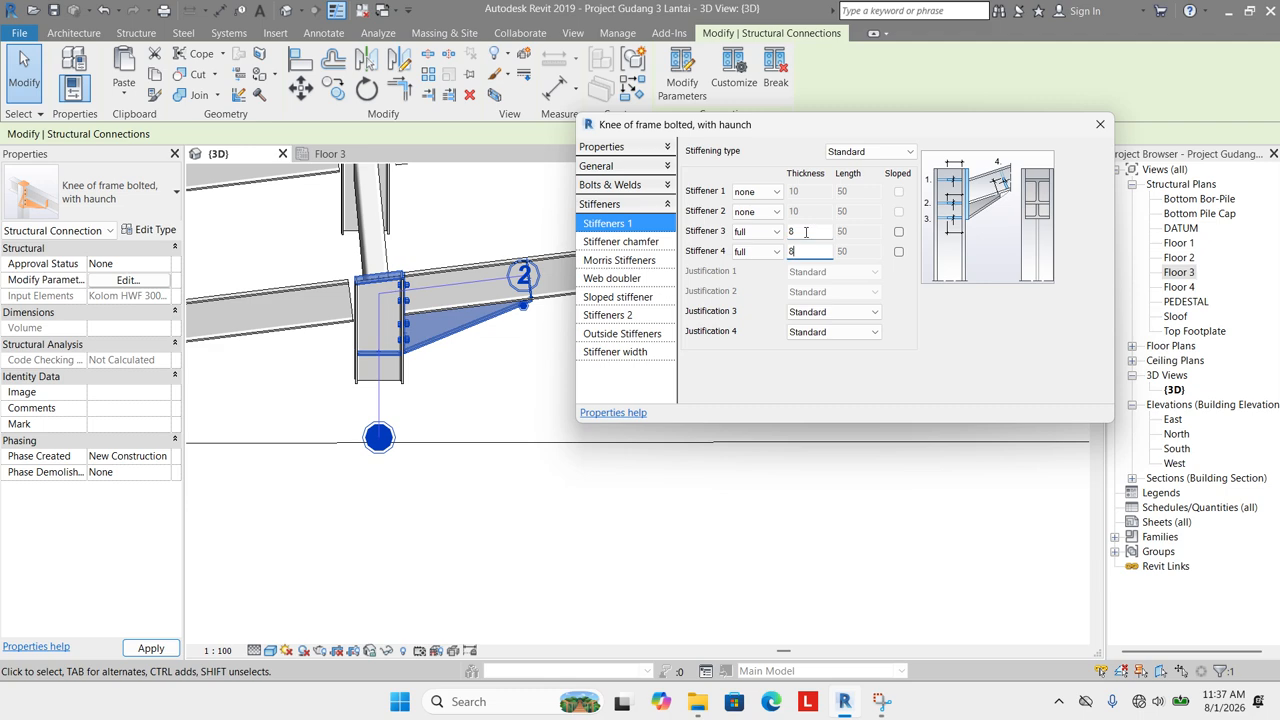
click(1100, 124)
Select the finished haunch connection at A-2 and open the Floor 4 structural plan.
click(530, 343)
click(482, 328)
shift+middle_drag(482, 328, 483, 517)
scroll(483, 517, down, 3)
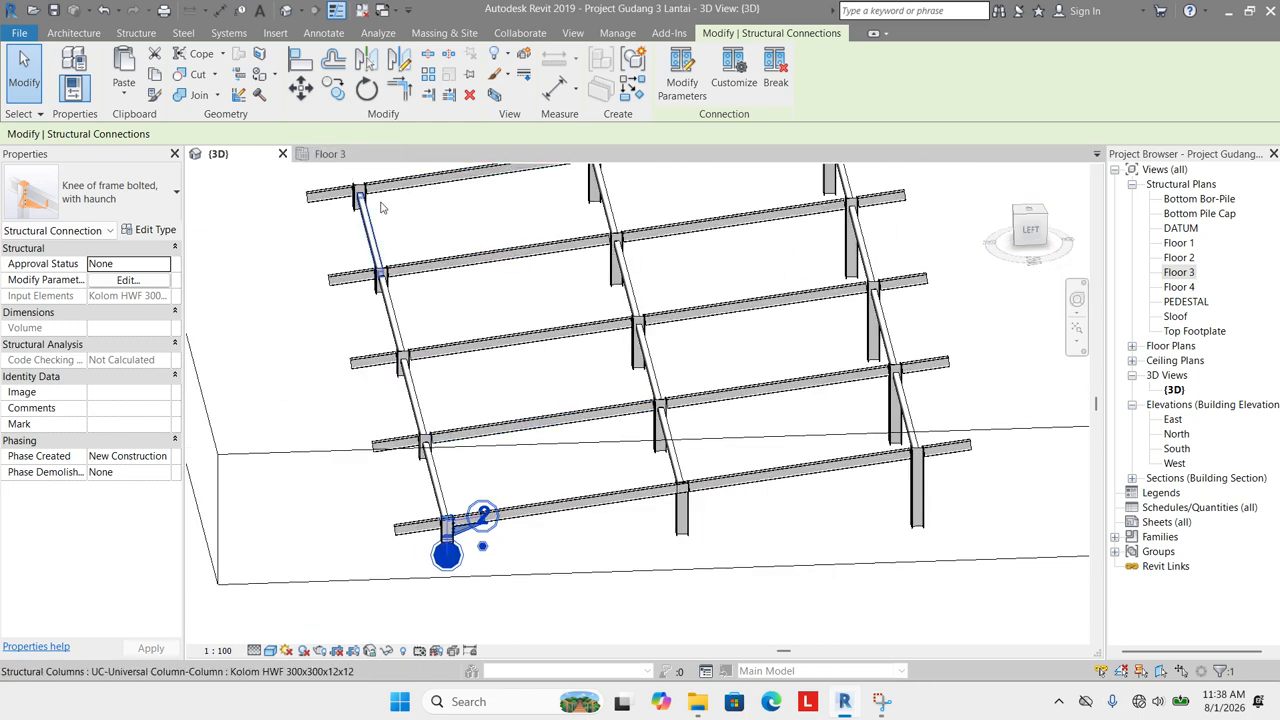
scroll(634, 492, up, 2)
shift+middle_drag(634, 492, 700, 368)
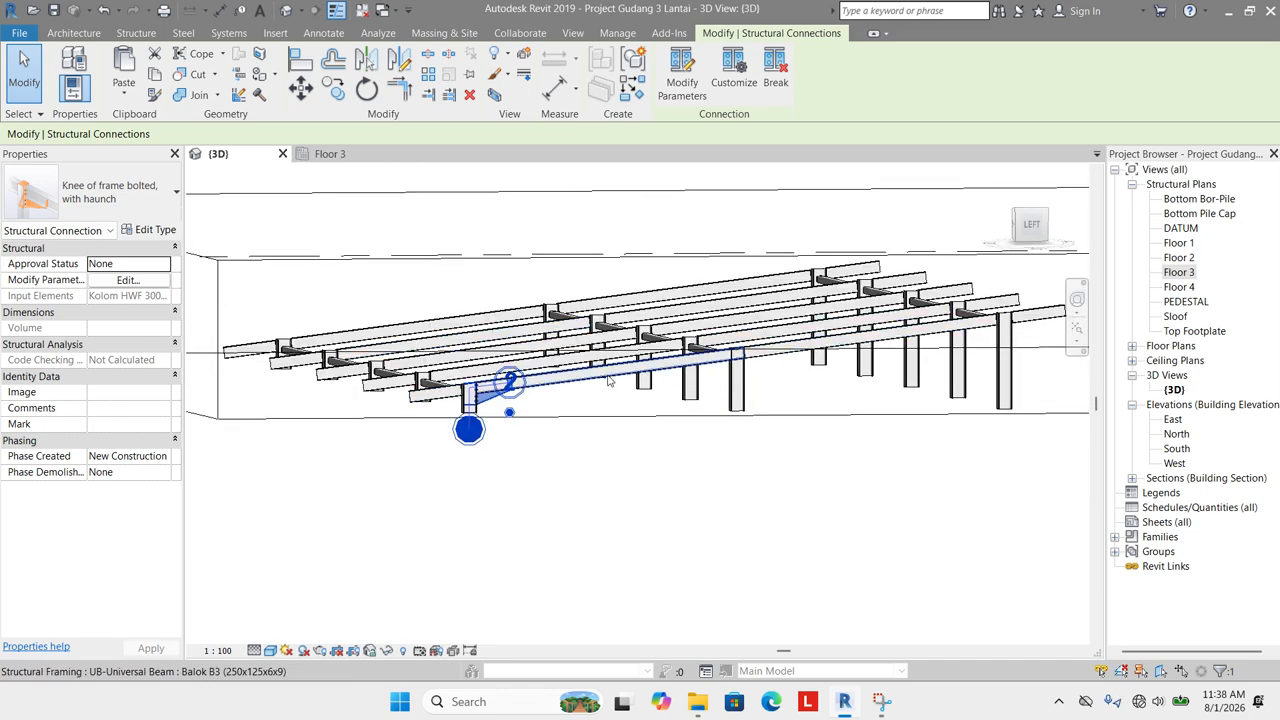
click(329, 155)
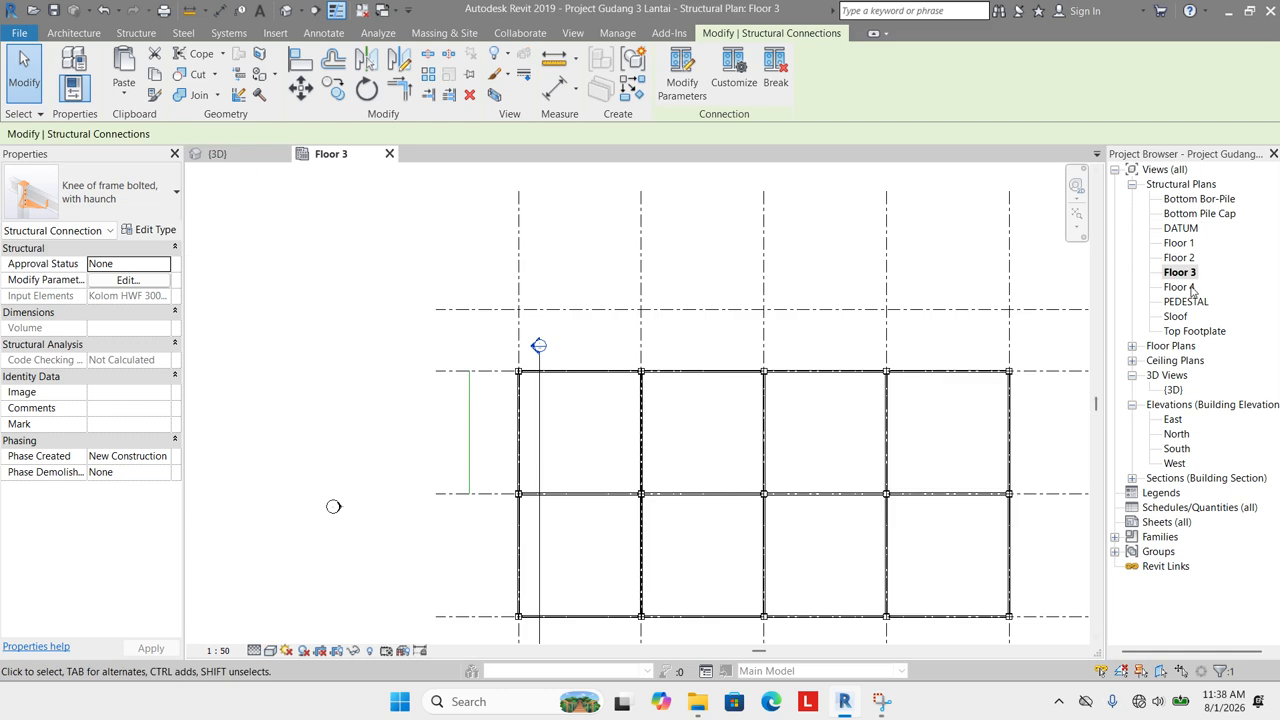
double_click(1182, 287)
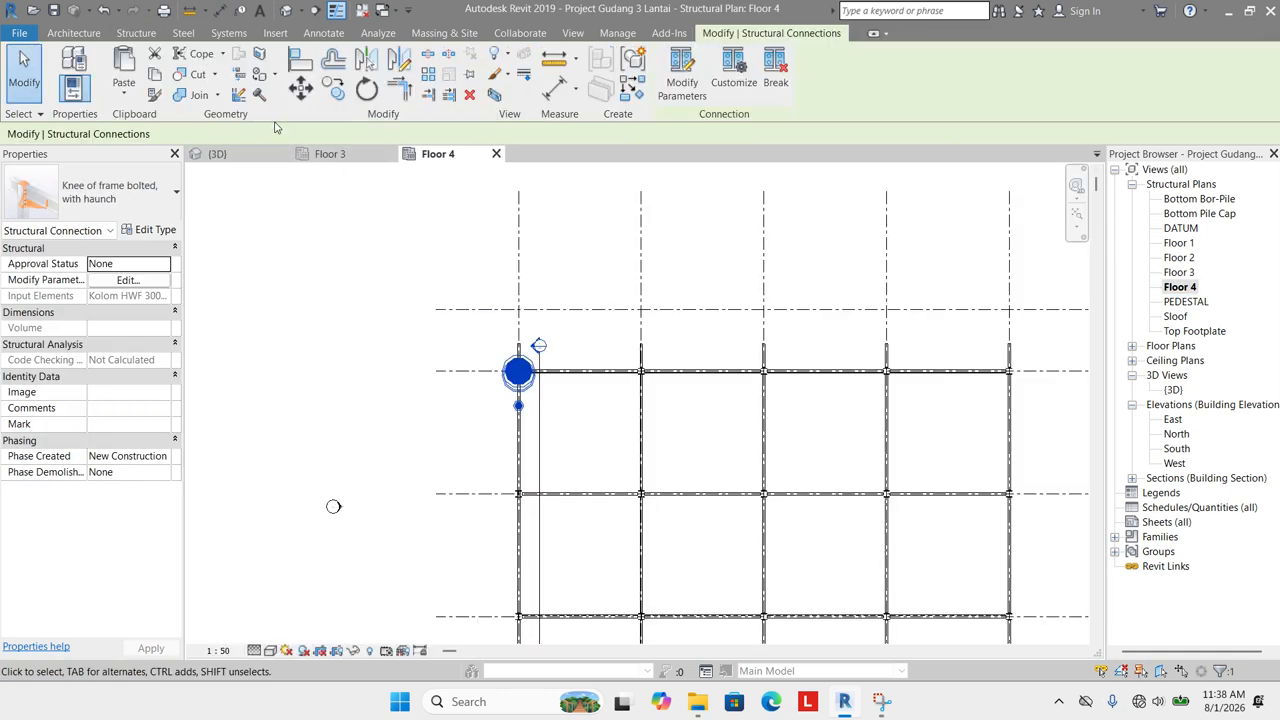
Copy the haunch connection from grid A to grids B, C, D and E along grid line 2 with multiple copies enabled.
click(333, 89)
middle_drag(533, 292, 380, 363)
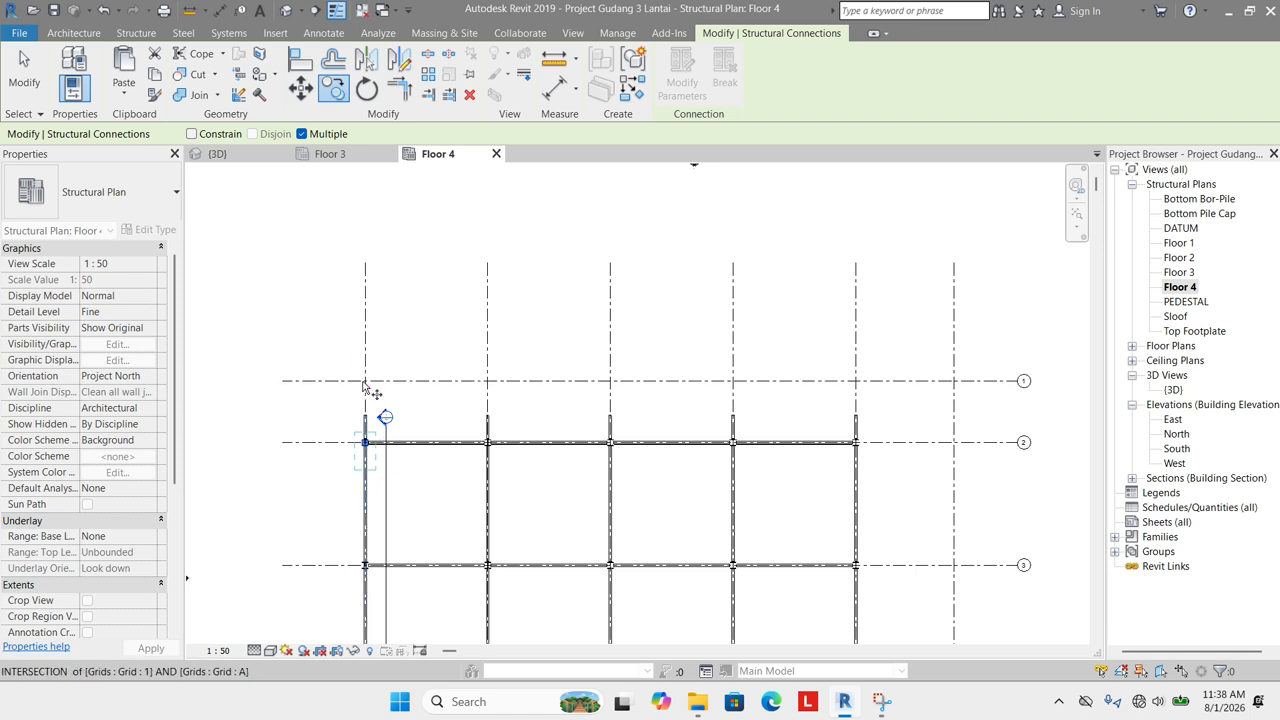
click(364, 381)
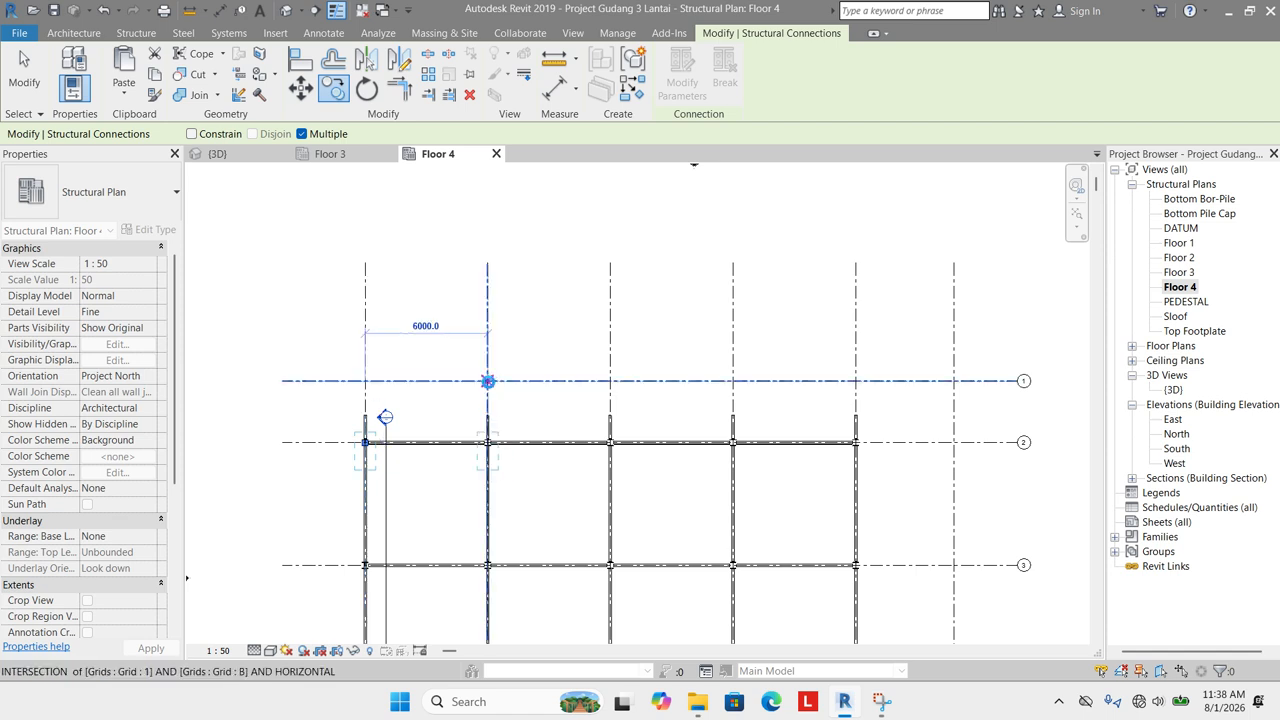
click(488, 381)
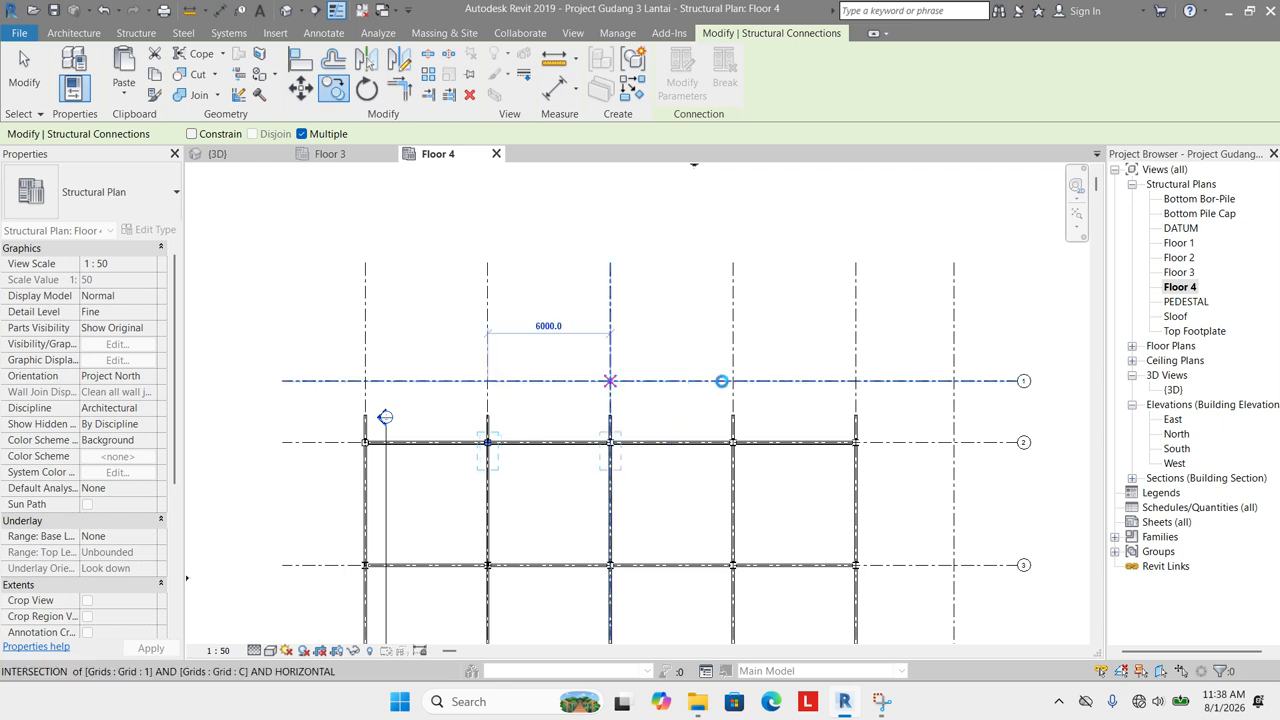
click(610, 381)
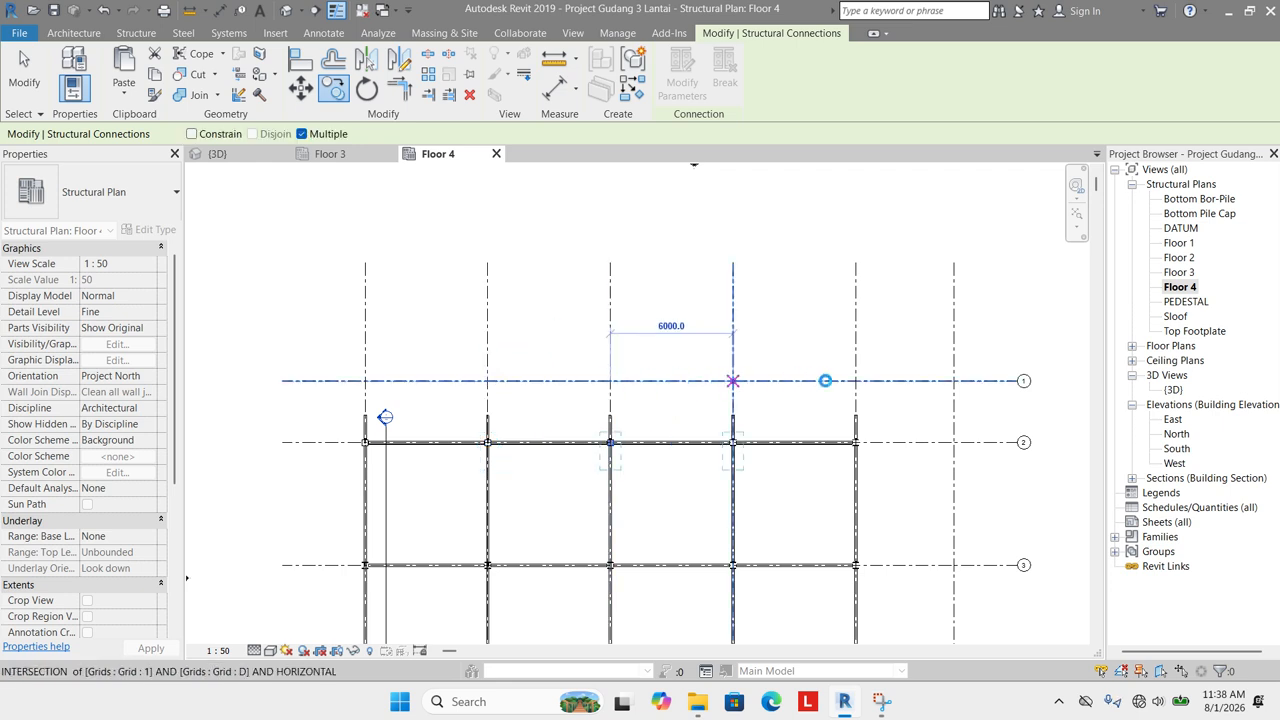
click(856, 381)
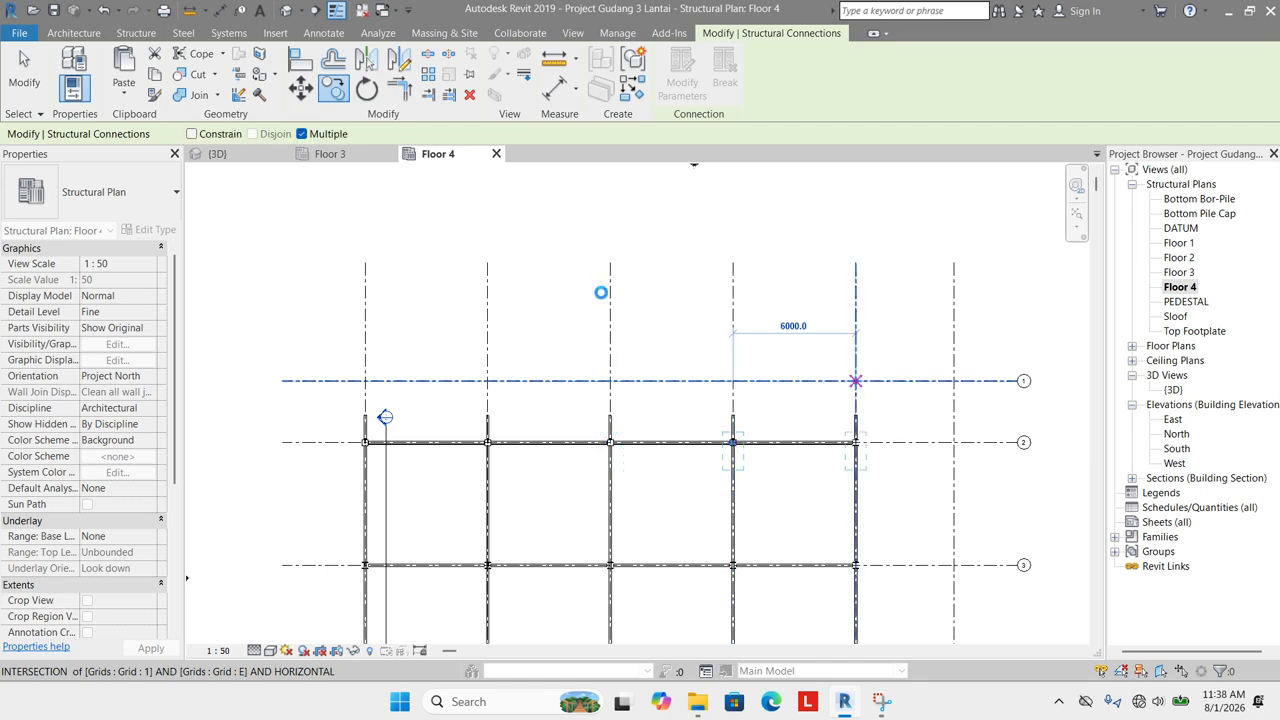
key(Escape)
key(Escape)
Examine the copied haunch connections along the roof frame in the 3D view.
click(232, 158)
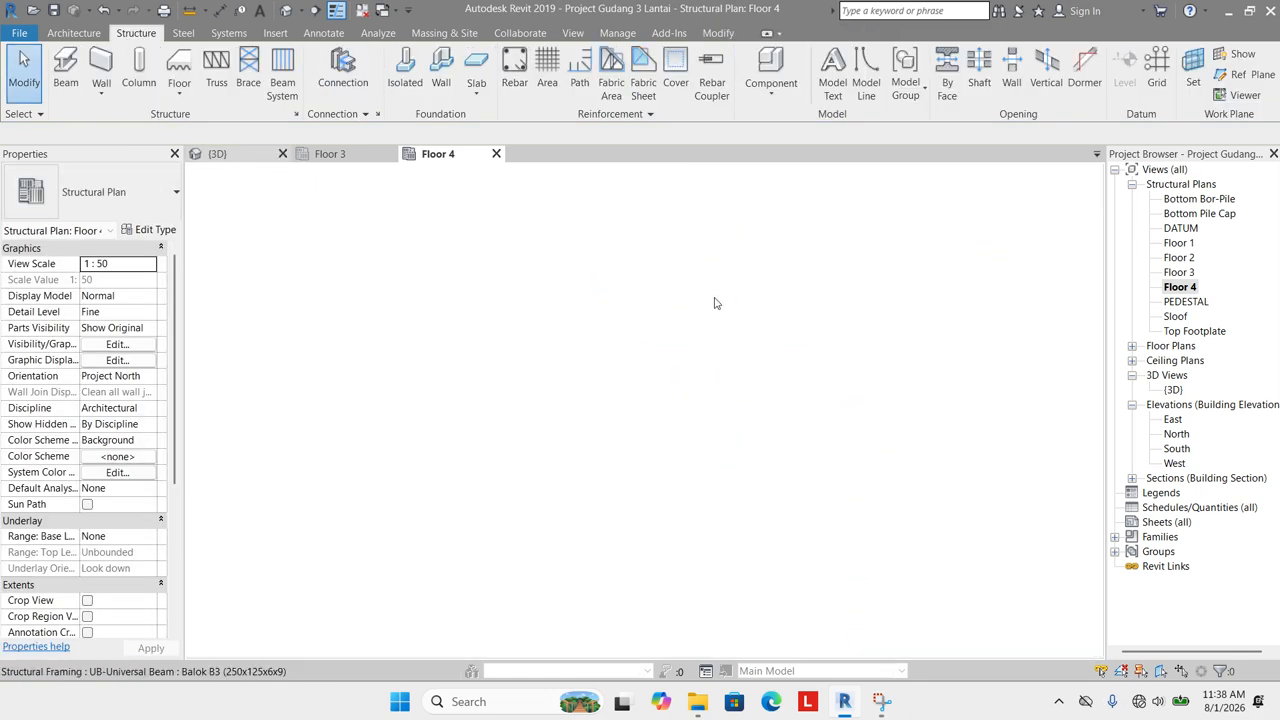
shift+middle_drag(640, 514, 546, 586)
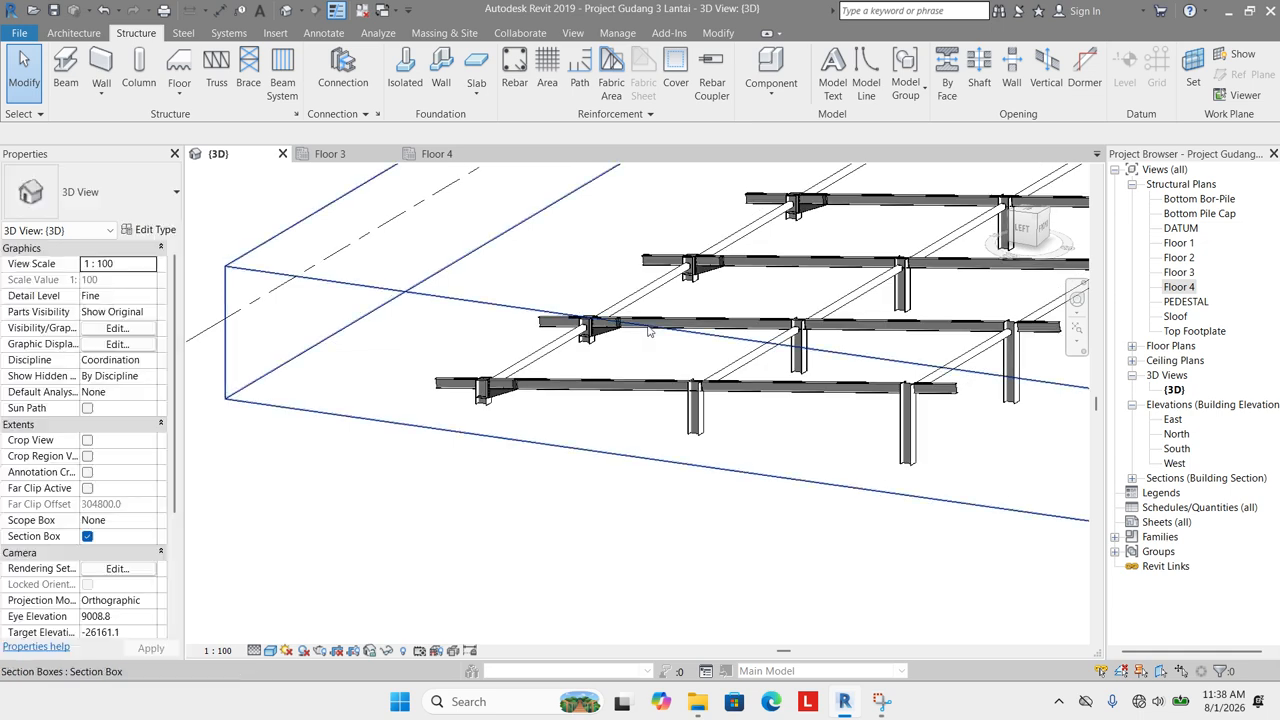
scroll(620, 330, down, 4)
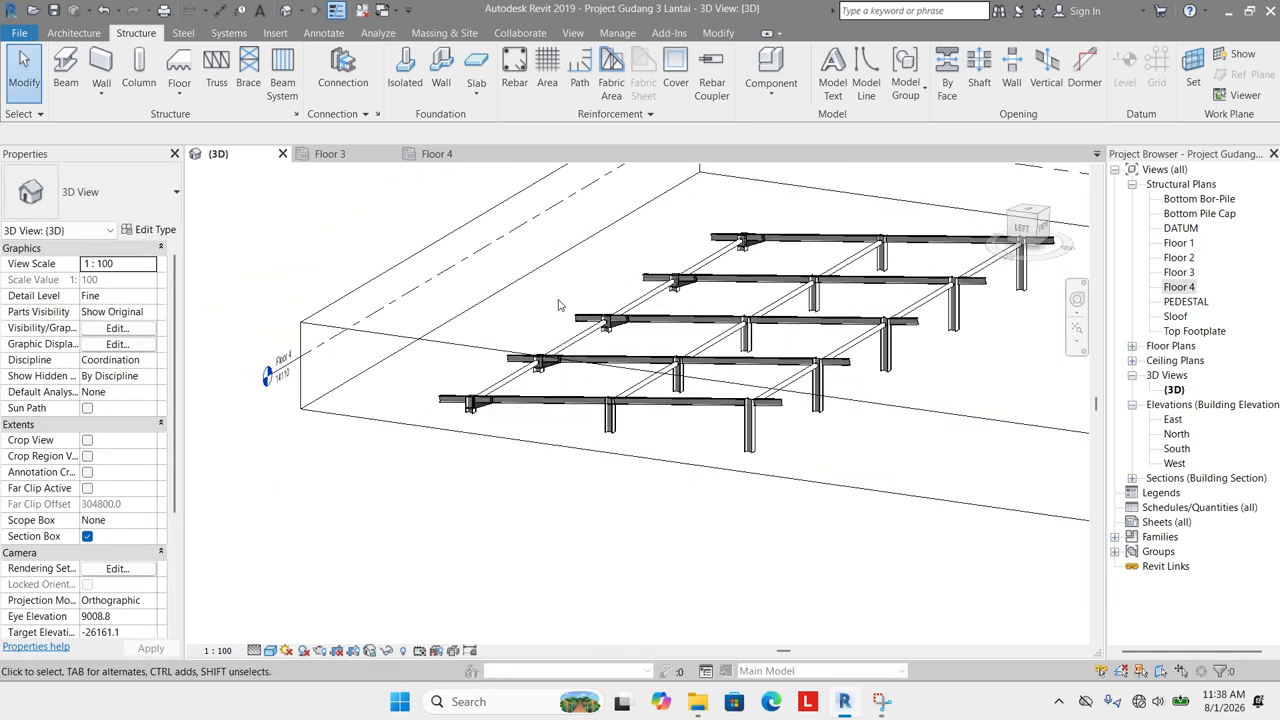
shift+middle_drag(558, 305, 720, 435)
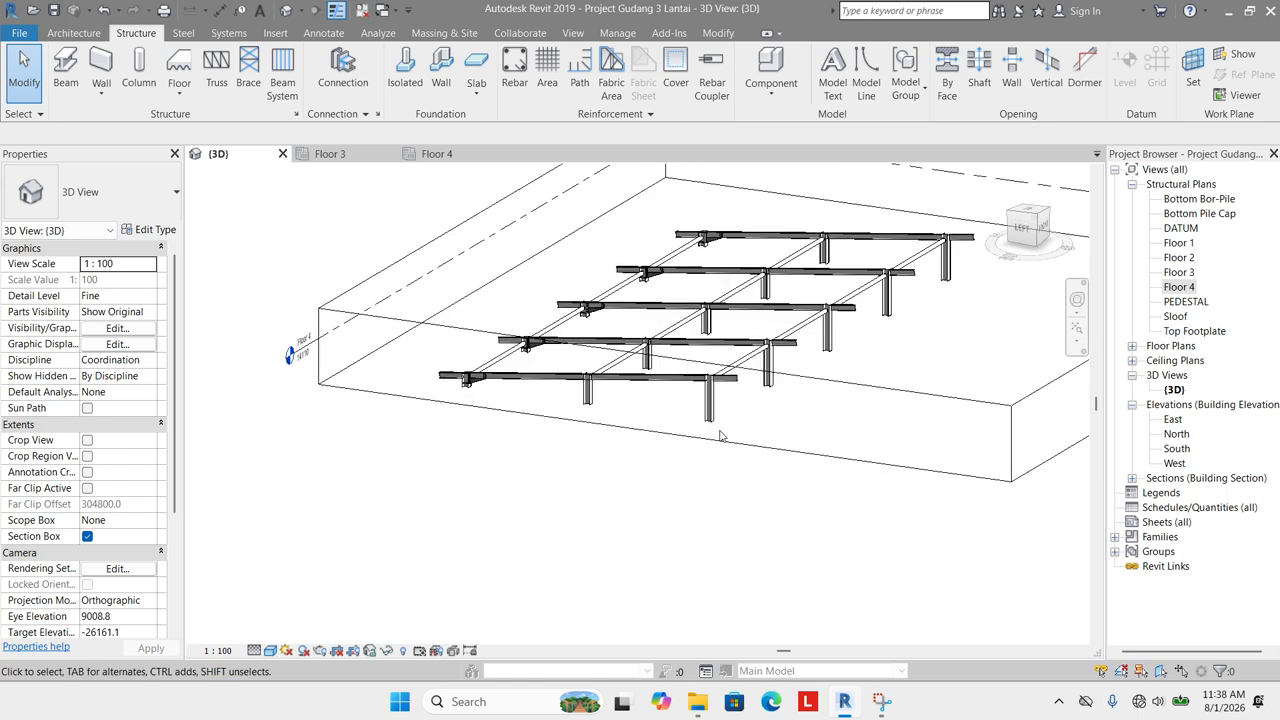
shift+middle_drag(720, 435, 637, 523)
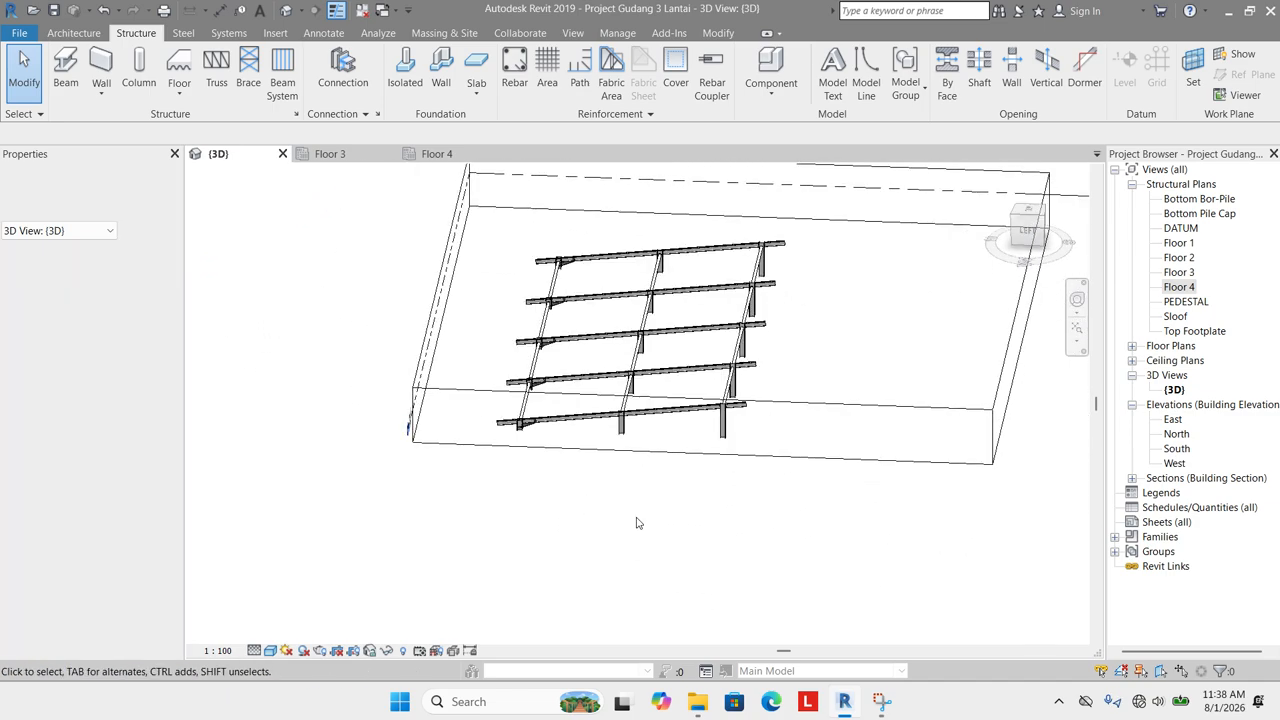
shift+middle_drag(724, 527, 729, 470)
scroll(729, 470, up, 4)
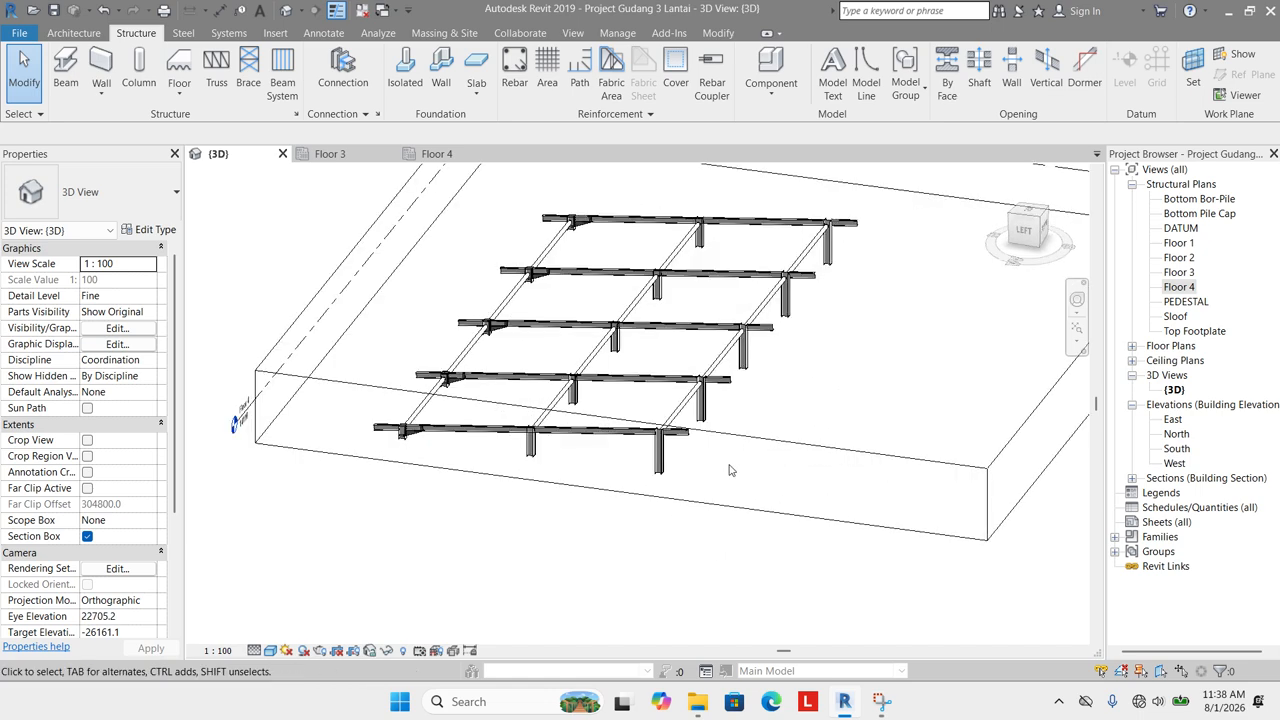